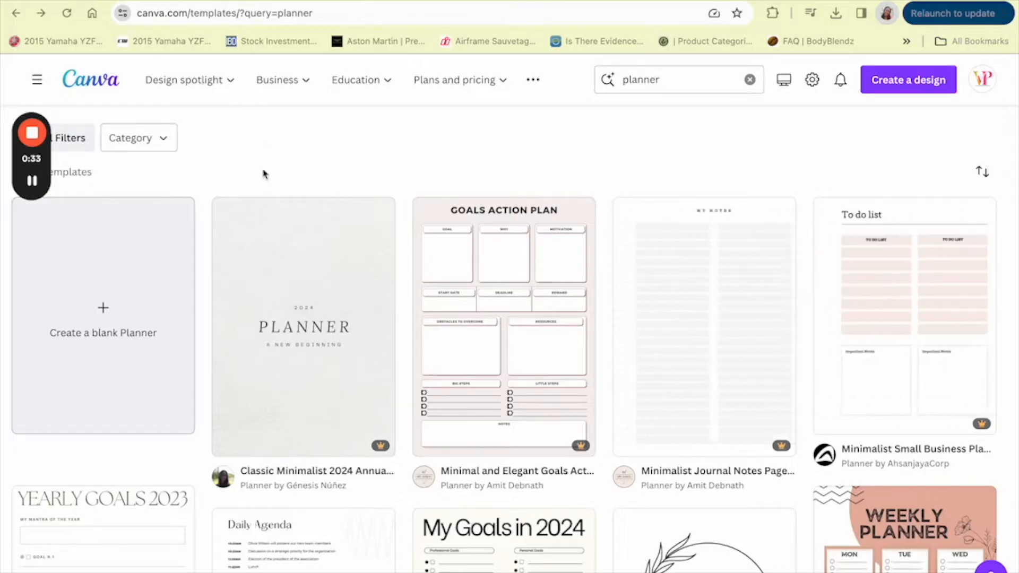
Return to the home page, search the new design types for "planner" and create a blank Planner design
left_click(98, 82)
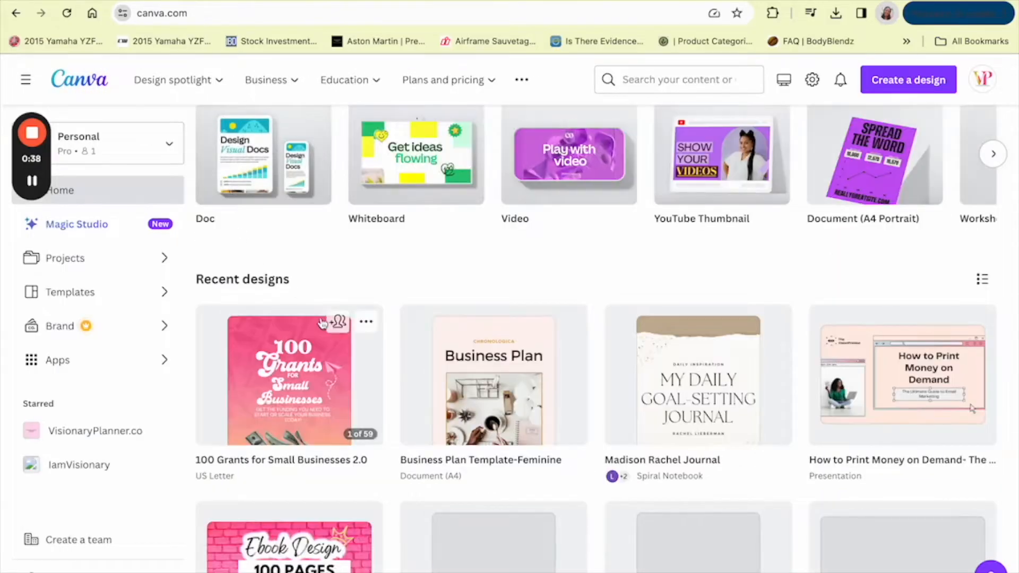
scroll(322, 326, "up", 4)
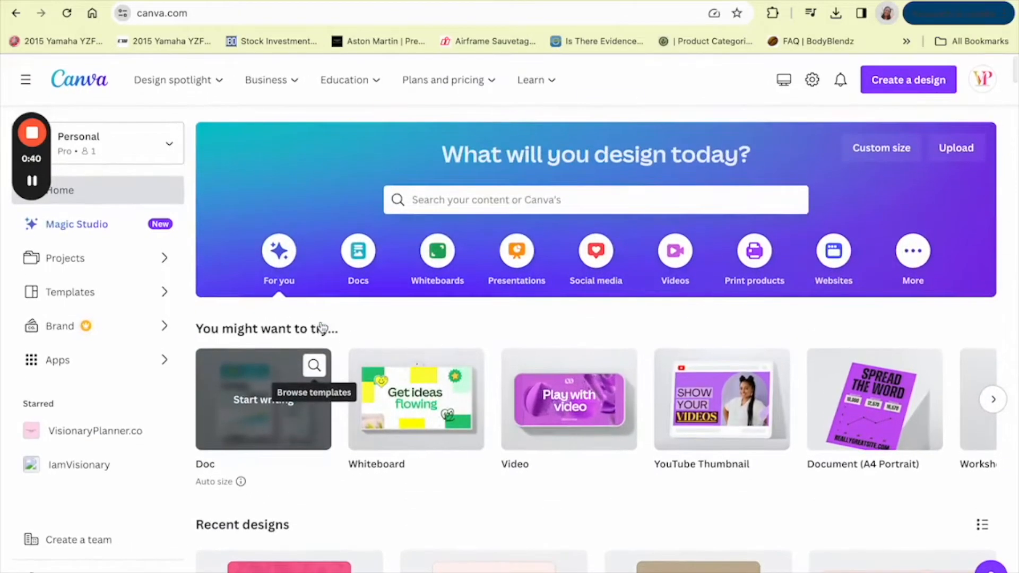
scroll(554, 406, "down", 4)
scroll(503, 419, "up", 4)
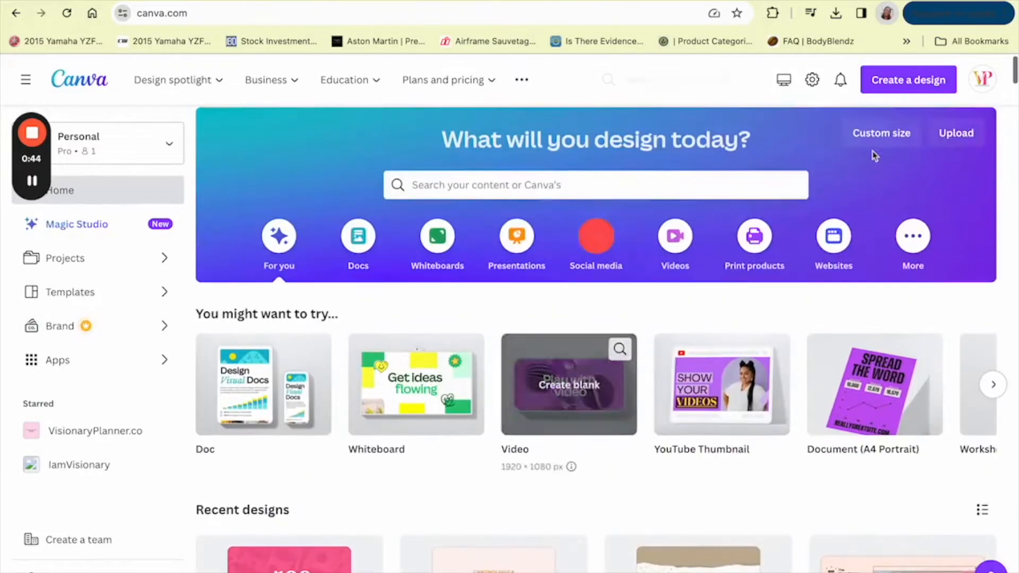
left_click(886, 91)
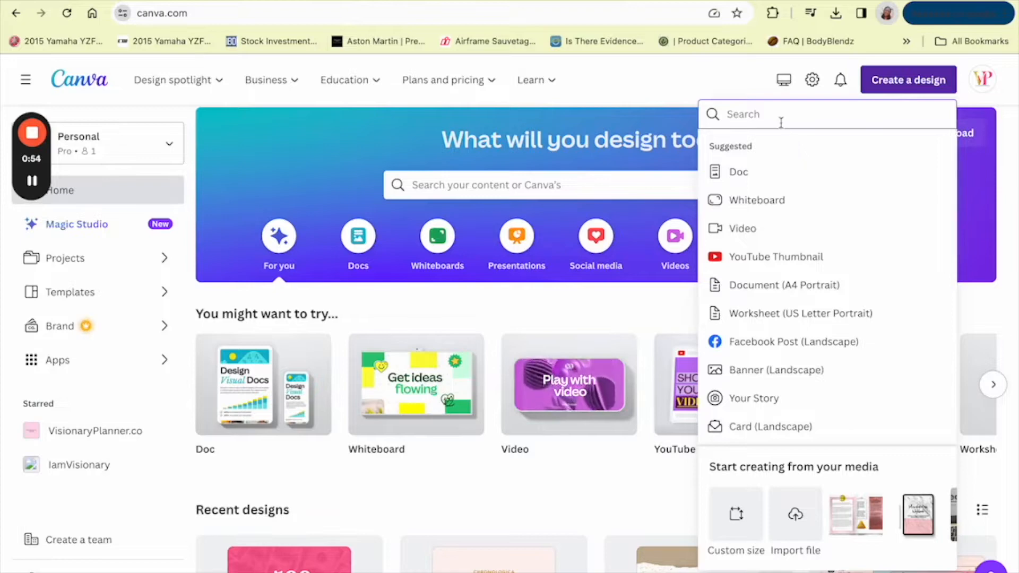
type("planner")
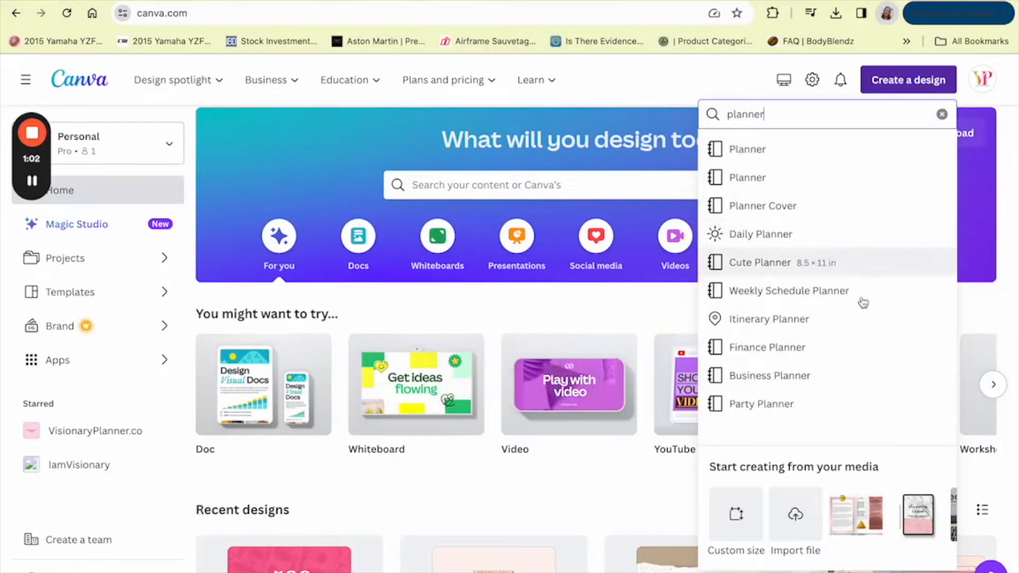
left_click(802, 152)
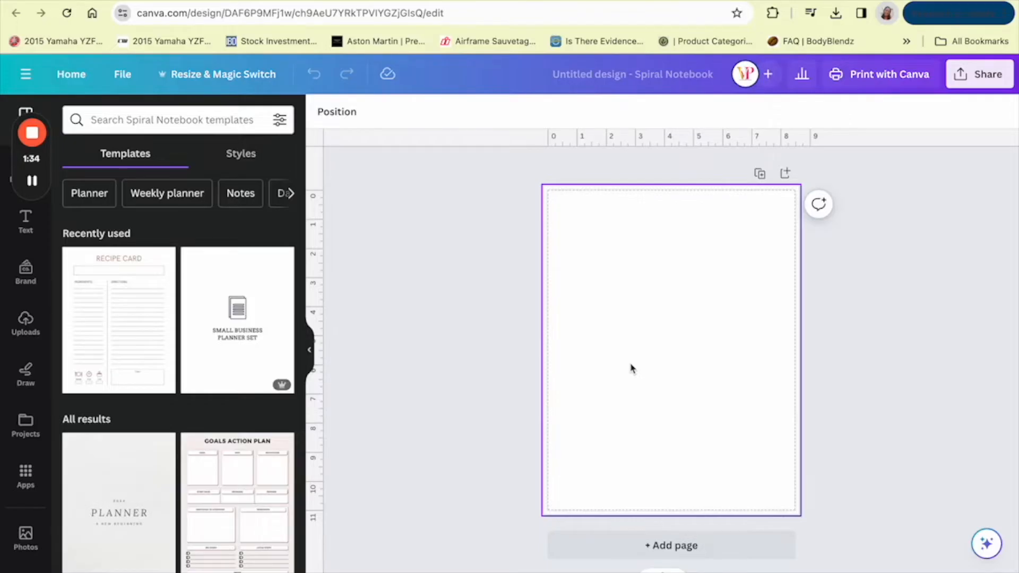
left_click(32, 182)
left_click(32, 183)
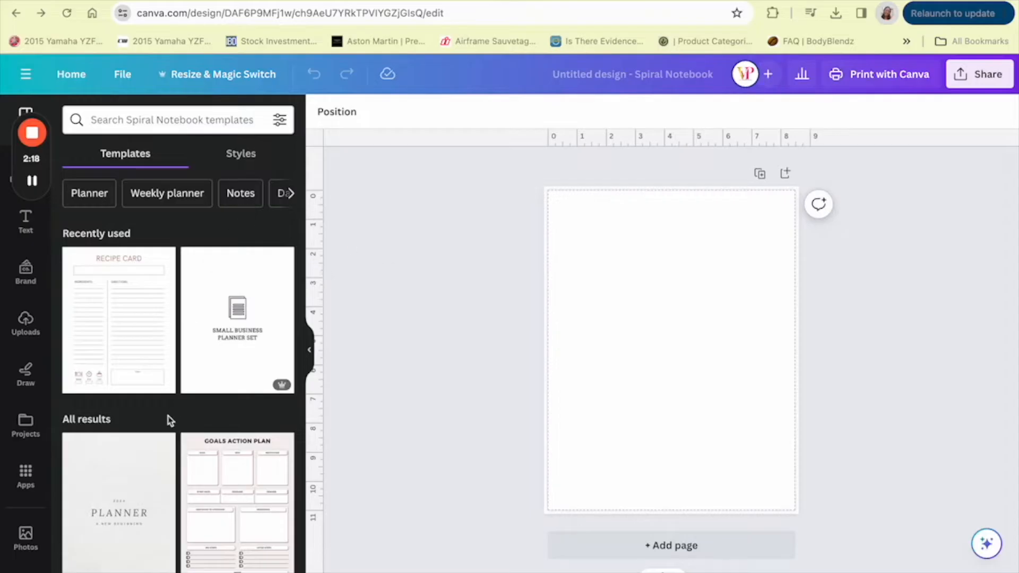
scroll(182, 457, "down", 1)
scroll(183, 458, "up", 1)
Name the untitled design "Goal Setting Planner"
left_click(598, 76)
key("BackSpace")
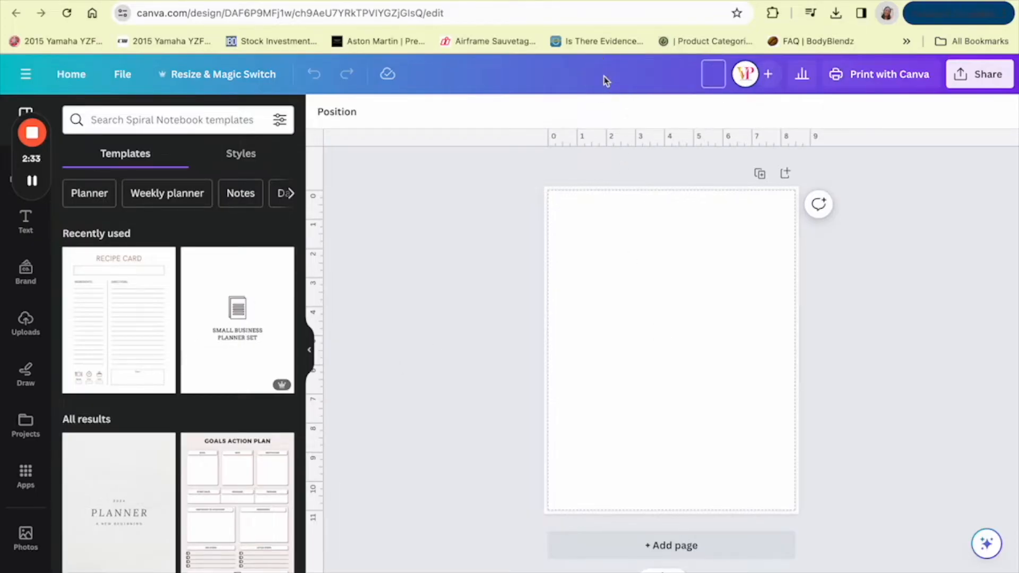
type("Goal Setting Pla")
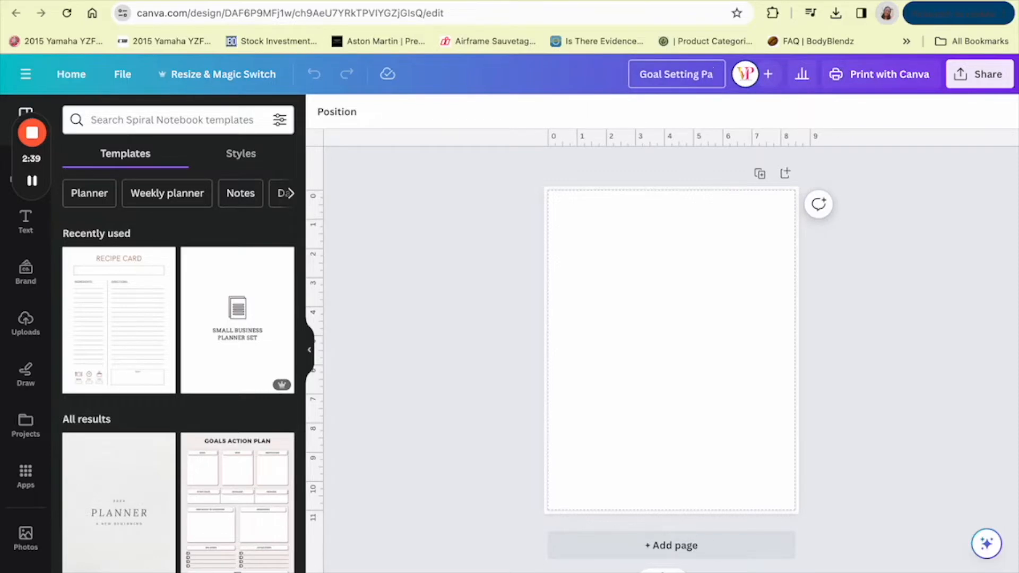
type("nner")
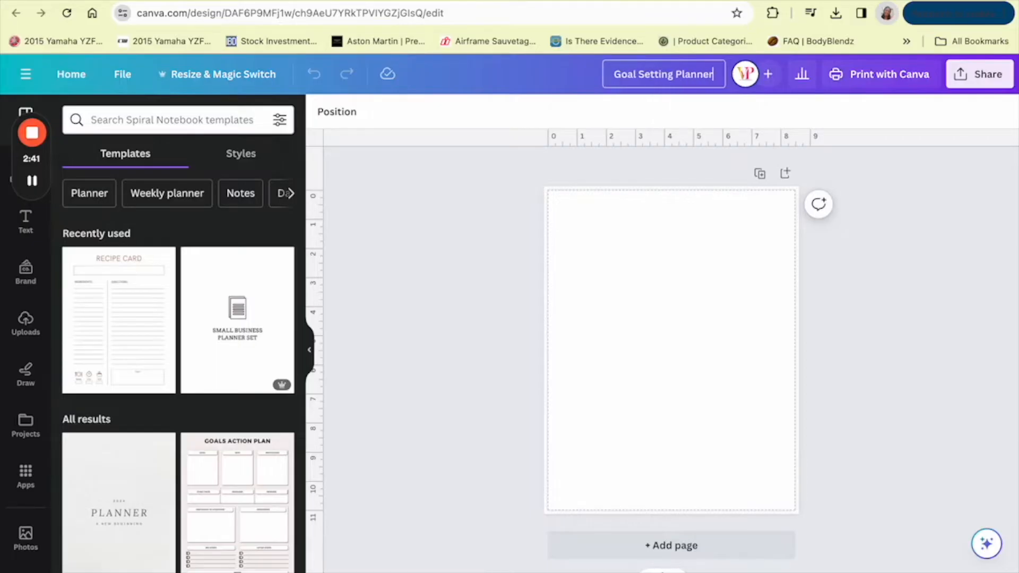
left_click(512, 372)
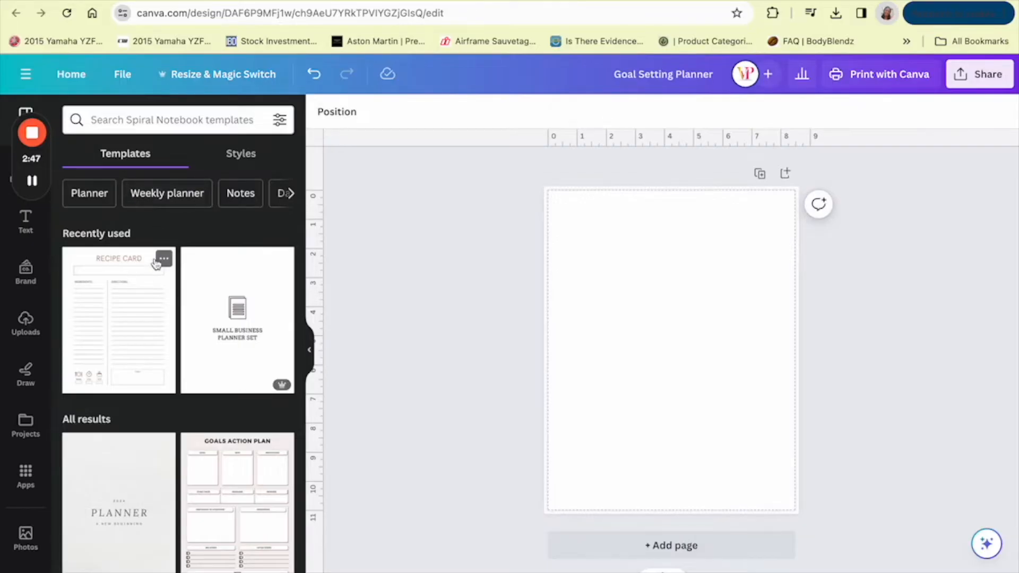
Search the Spiral Notebook templates for "goal setting" and look through the matching page layouts
left_click(203, 115)
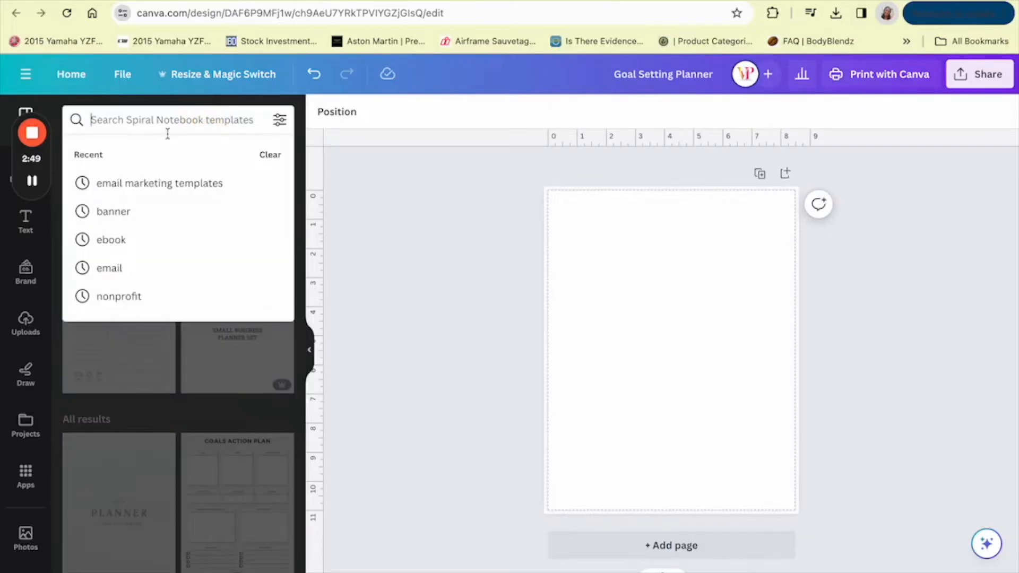
mouse_move(50, 161)
left_click_drag(50, 161, 47, 223)
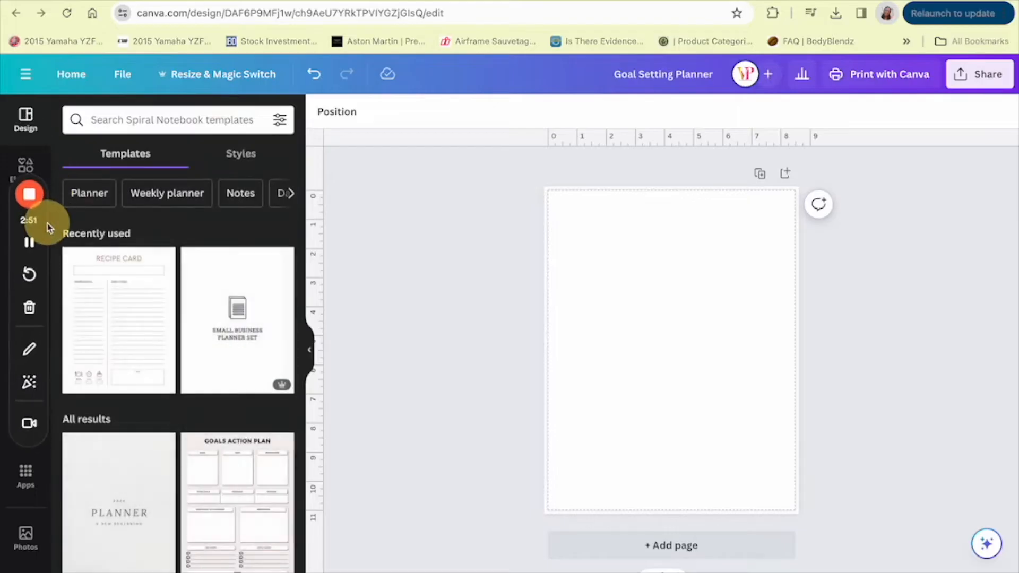
left_click(135, 116)
type("goa")
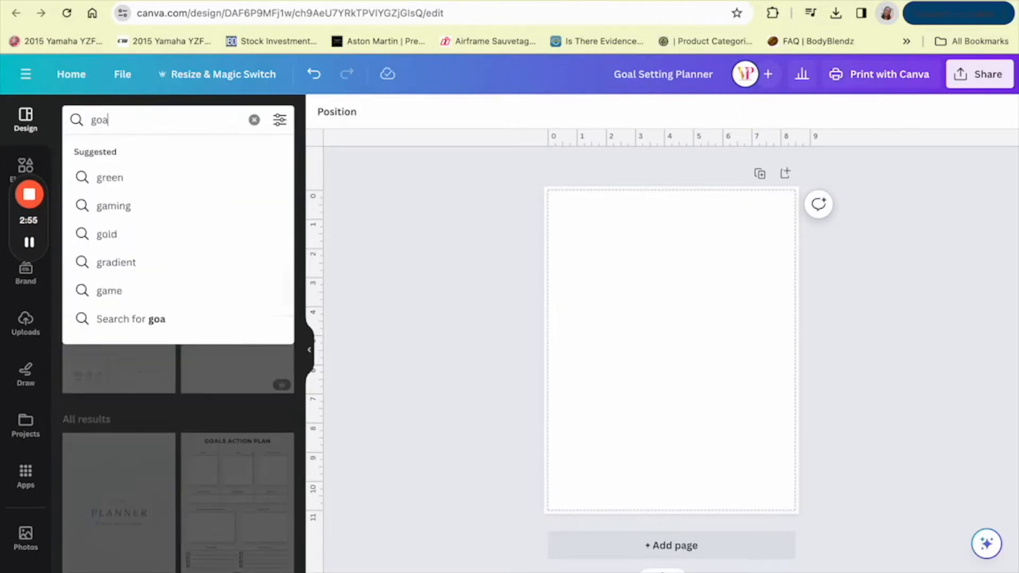
type("l setting")
key("Return")
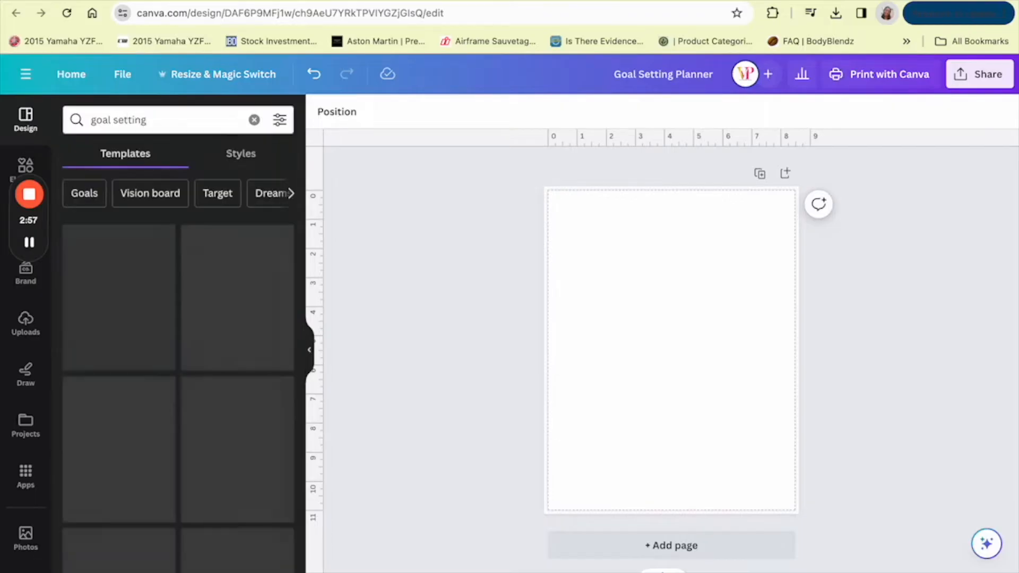
scroll(207, 427, "down", 1)
scroll(207, 427, "down", 4)
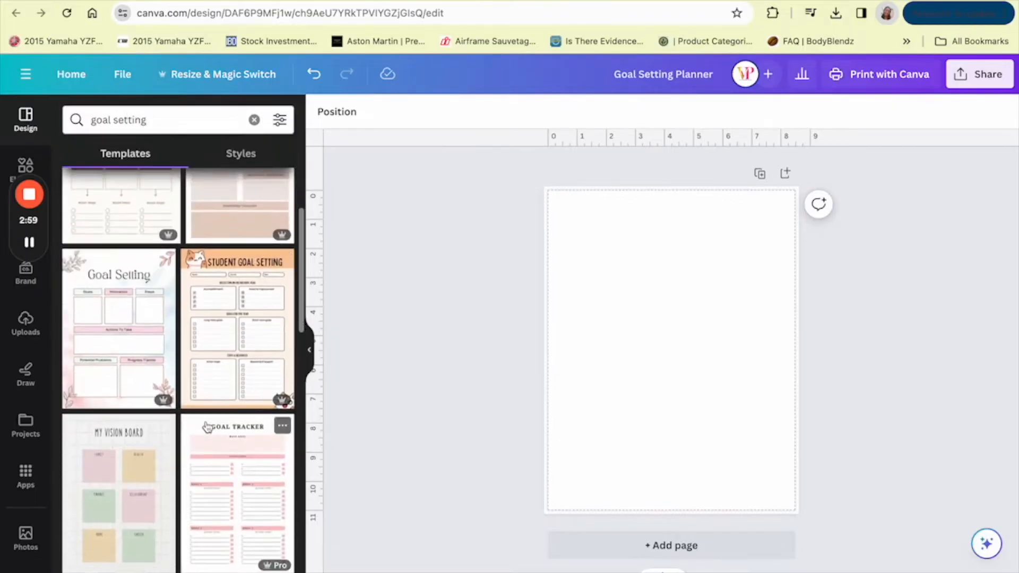
scroll(207, 427, "up", 5)
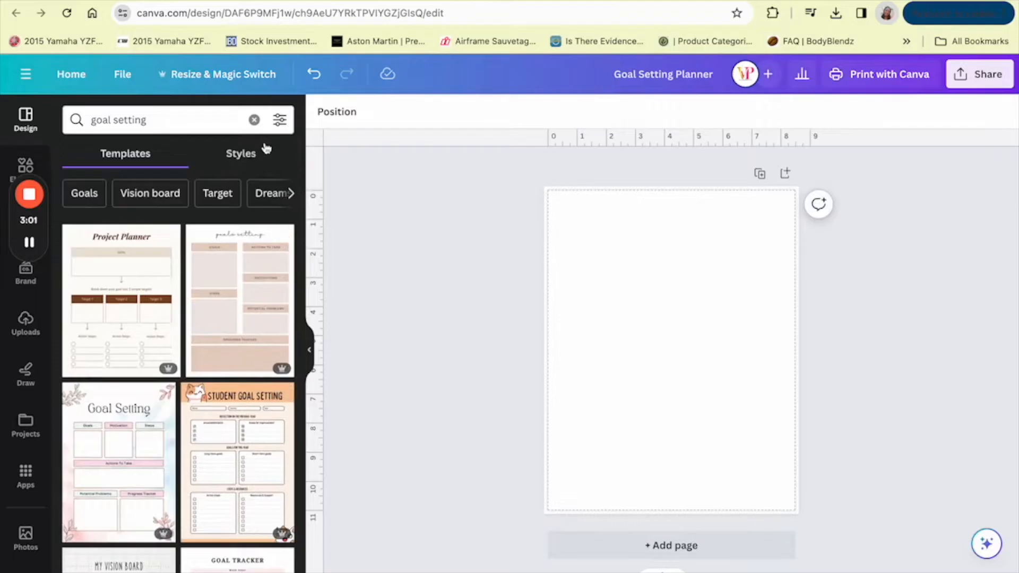
scroll(177, 450, "down", 8)
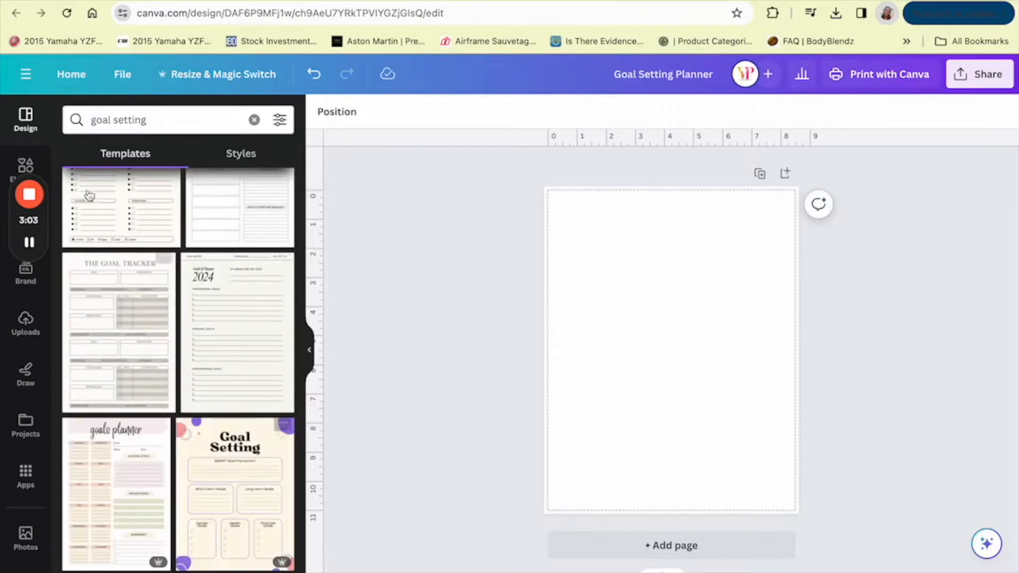
Clear the template search and look through all the planner templates for layout ideas
left_click(254, 119)
scroll(175, 371, "down", 8)
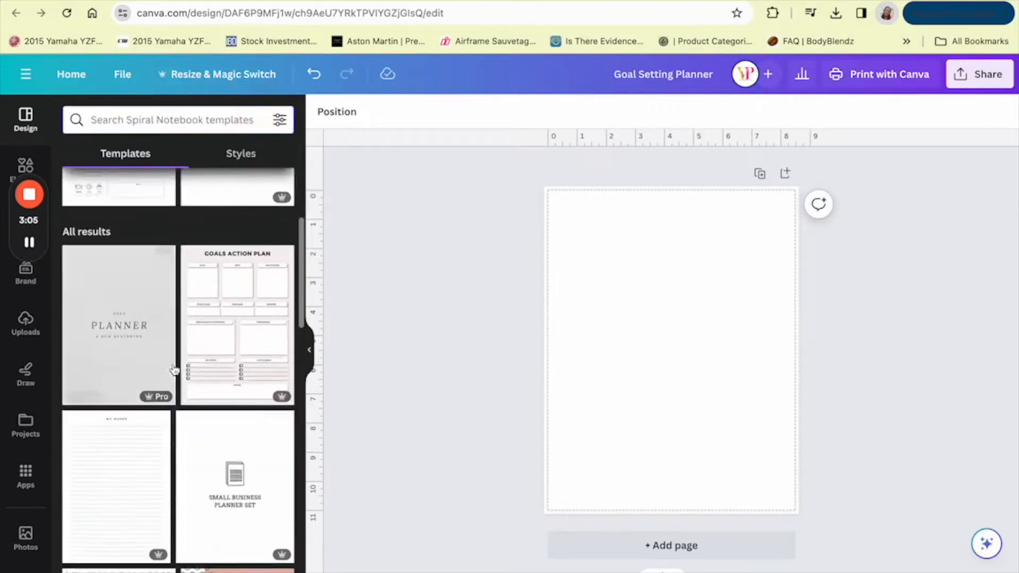
scroll(175, 459, "up", 4)
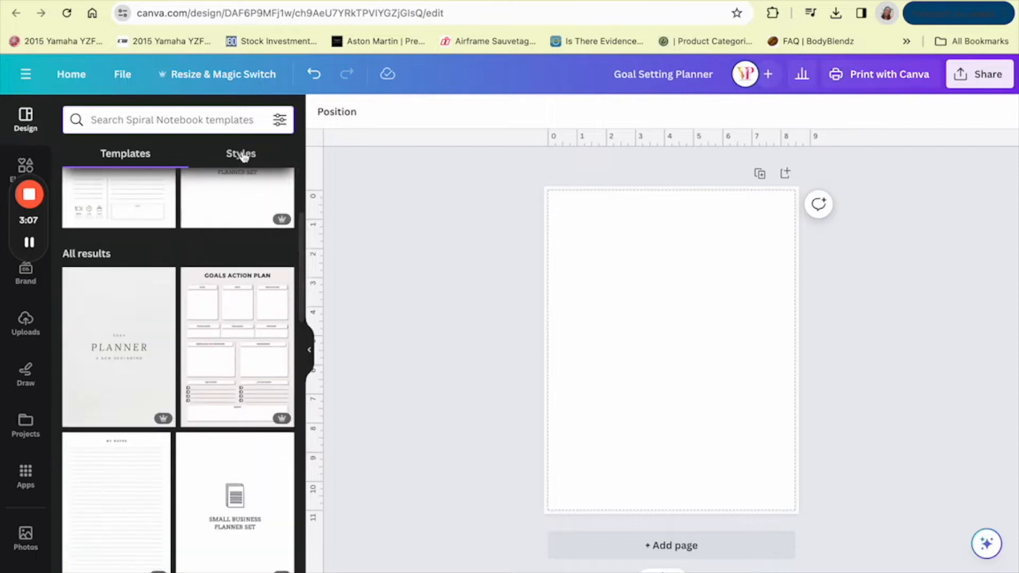
scroll(196, 389, "down", 5)
scroll(183, 465, "down", 10)
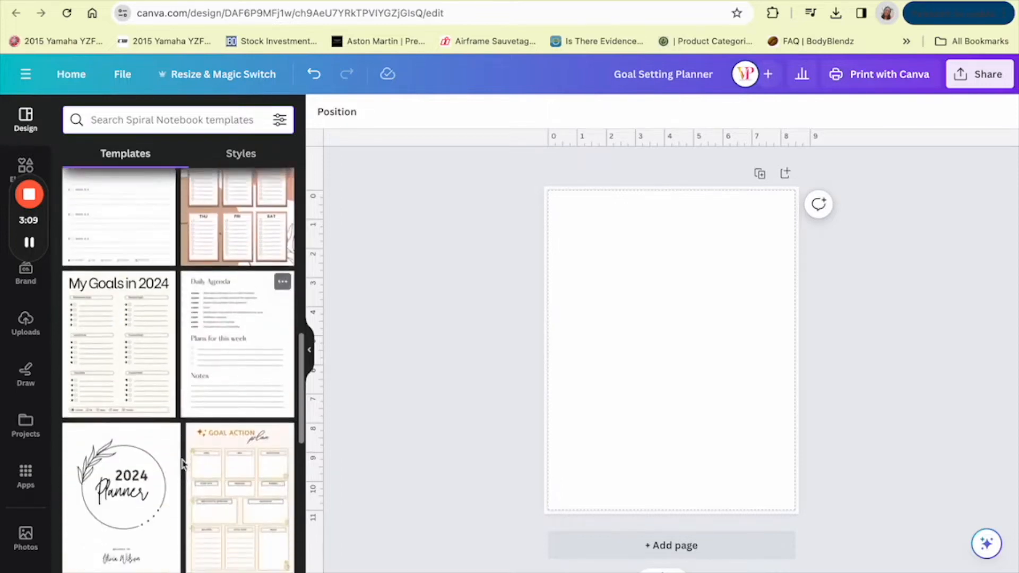
scroll(190, 441, "down", 6)
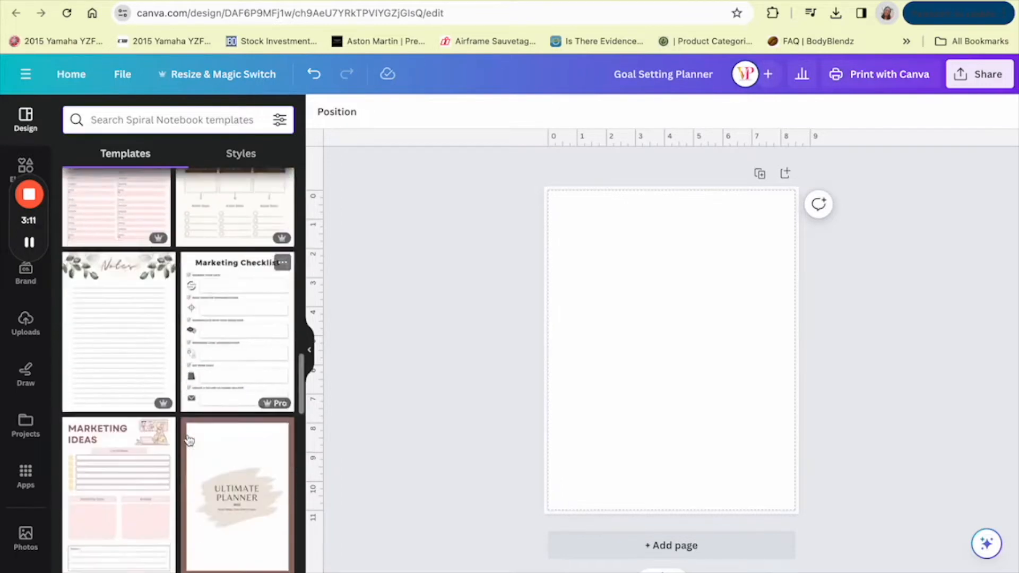
scroll(190, 440, "down", 8)
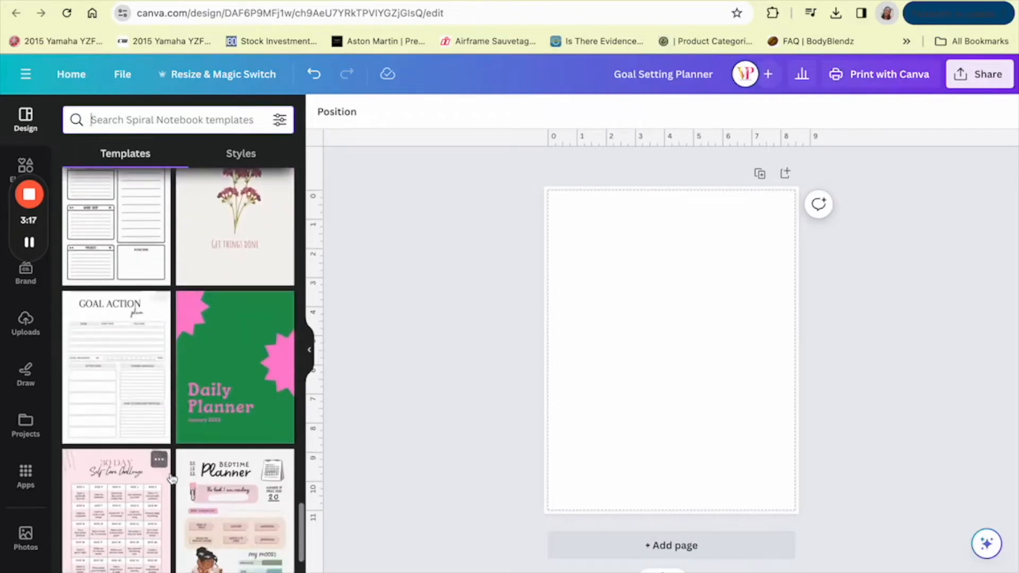
scroll(170, 478, "down", 5)
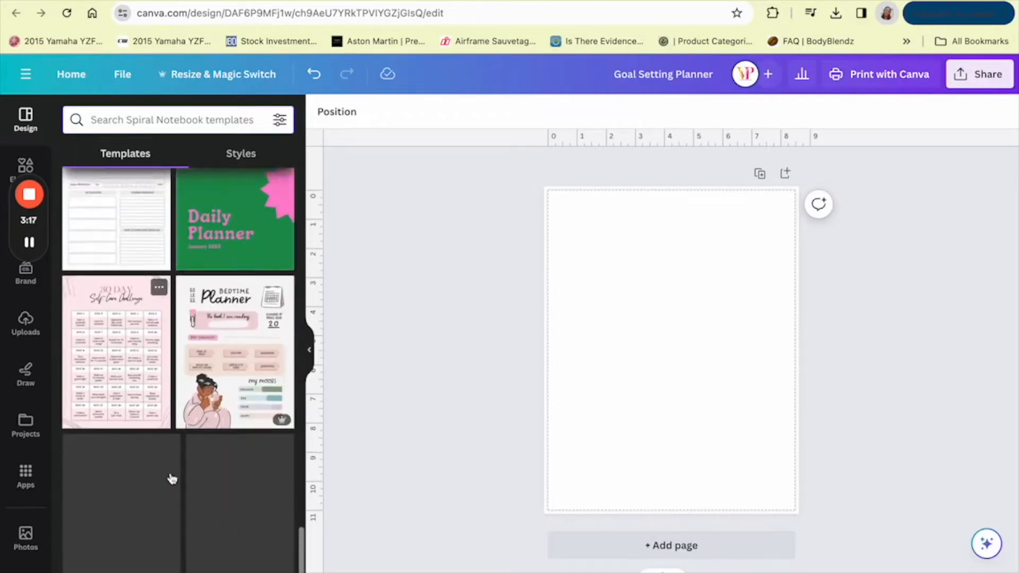
scroll(168, 486, "down", 5)
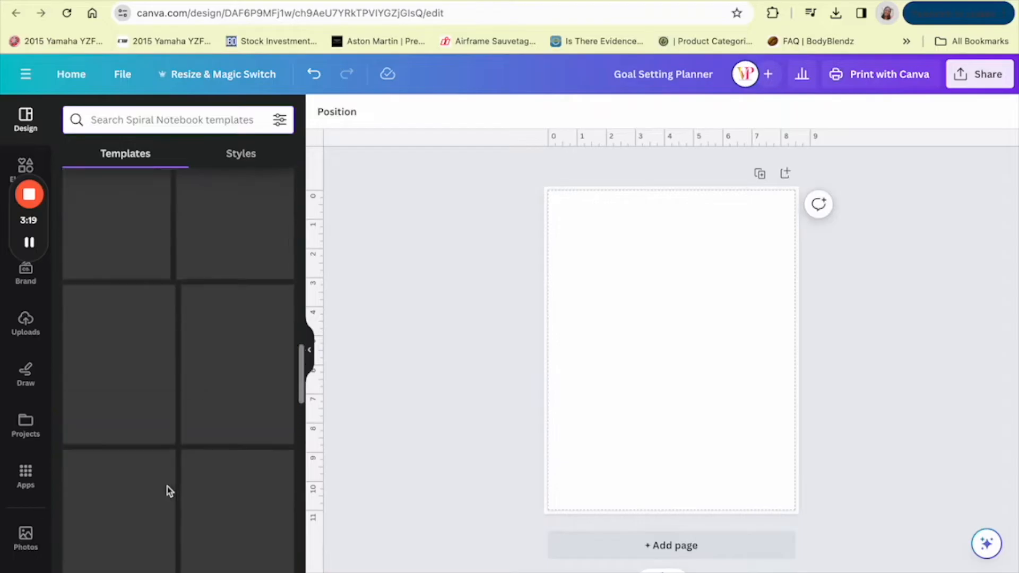
Search the elements for "texture" and show only graphics
left_click_drag(47, 233, 47, 338)
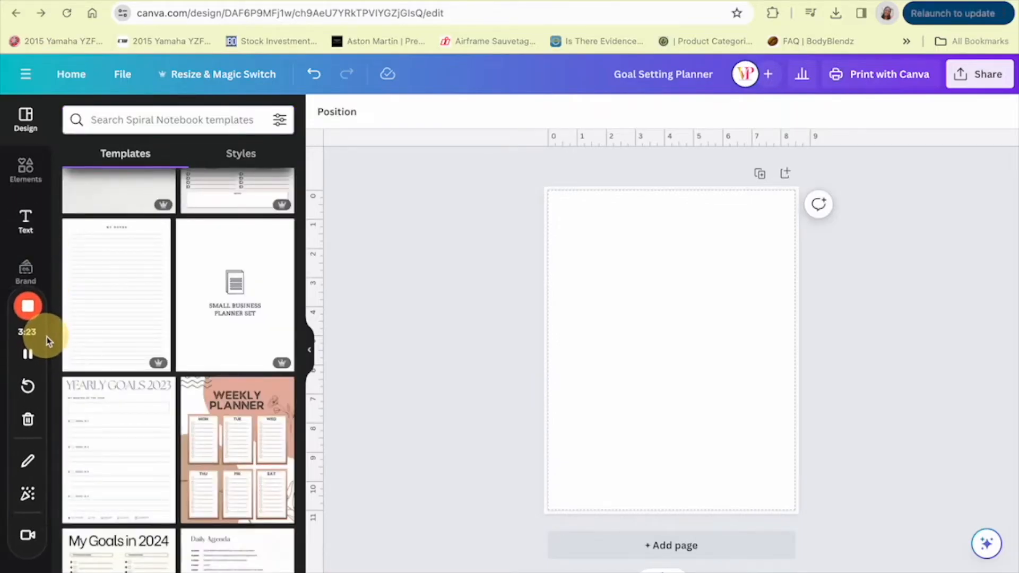
left_click(24, 171)
left_click(181, 121)
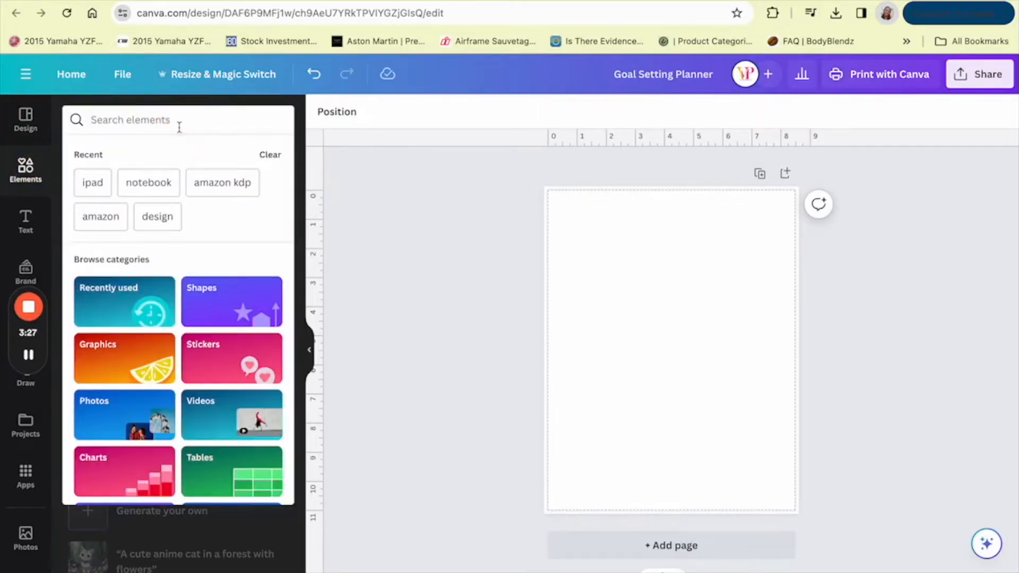
type("texture")
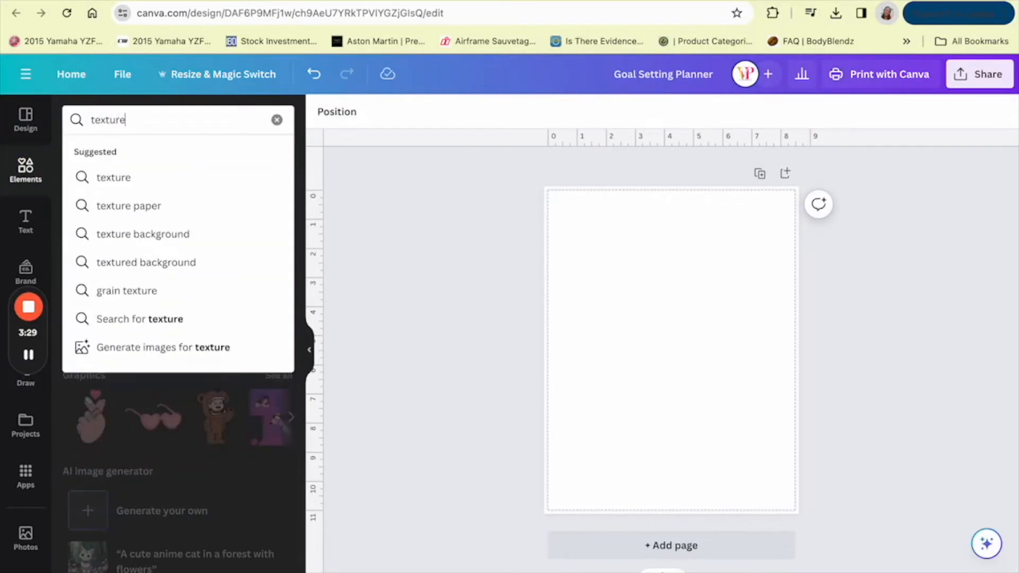
key("Return")
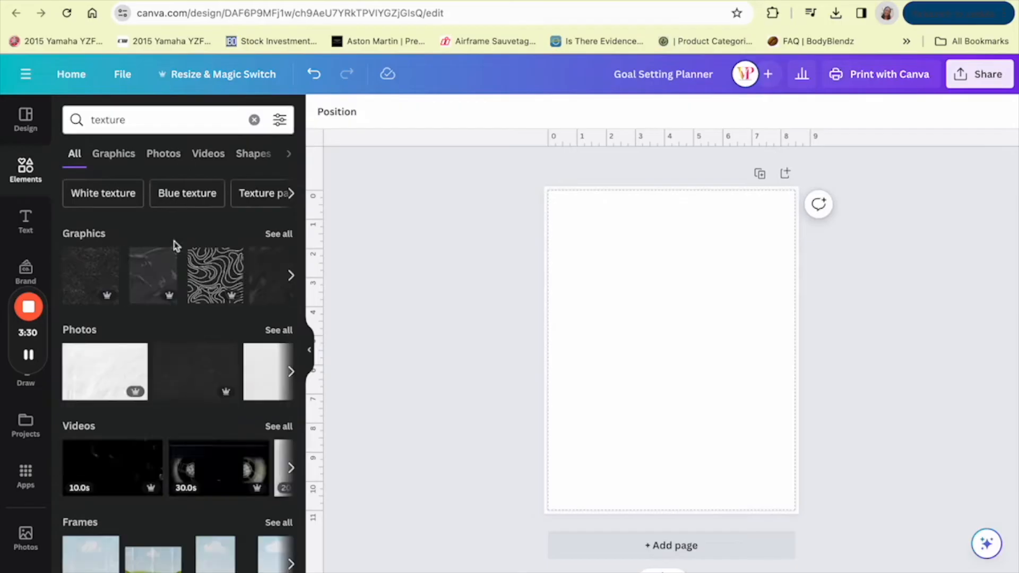
left_click(126, 160)
Add the black crumpled plastic texture graphic to the blank page, then enlarge and reposition it to cover most of the page
scroll(139, 481, "down", 5)
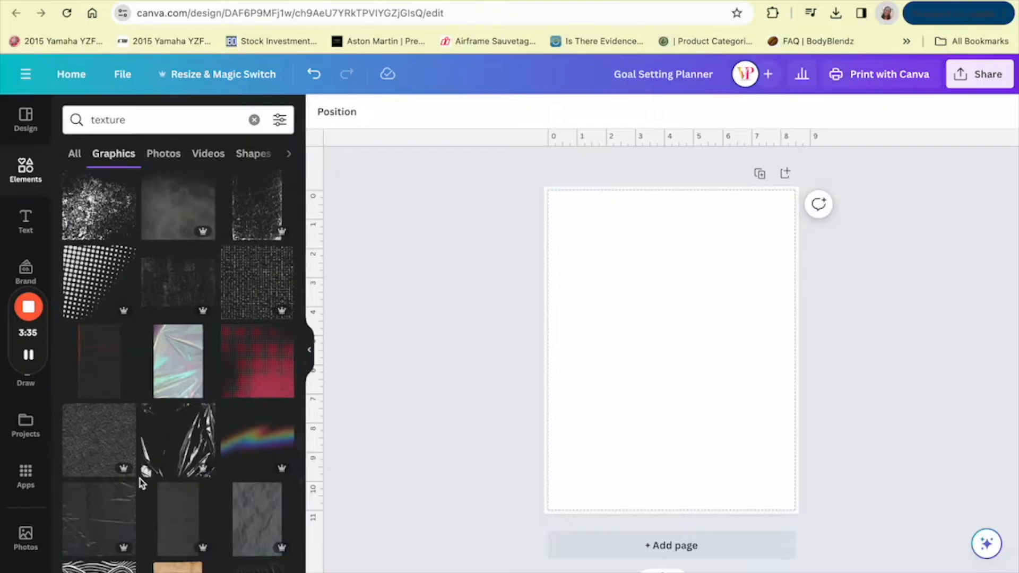
scroll(142, 471, "down", 3)
left_click(244, 393)
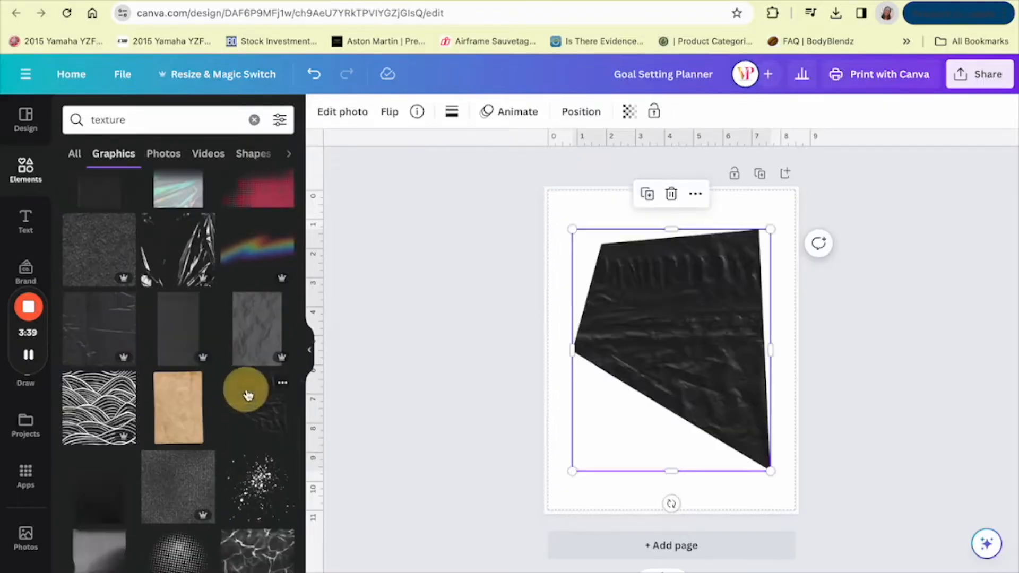
left_click_drag(573, 471, 433, 572)
left_click_drag(558, 416, 628, 357)
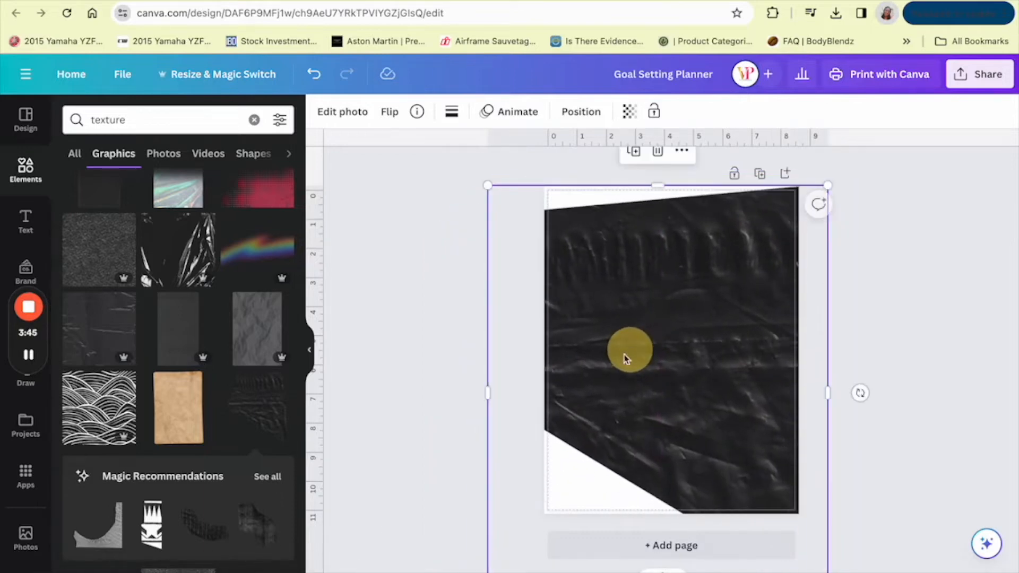
left_click(413, 448)
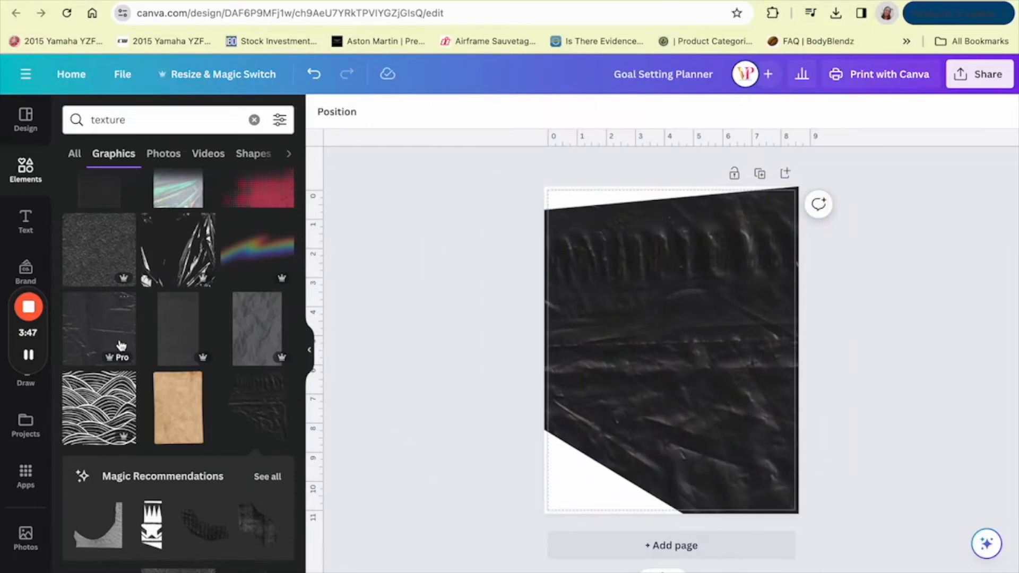
Add the faded grey grunge texture graphic, enlarged over the page, and send it backward behind the black plastic texture
scroll(206, 453, "down", 5)
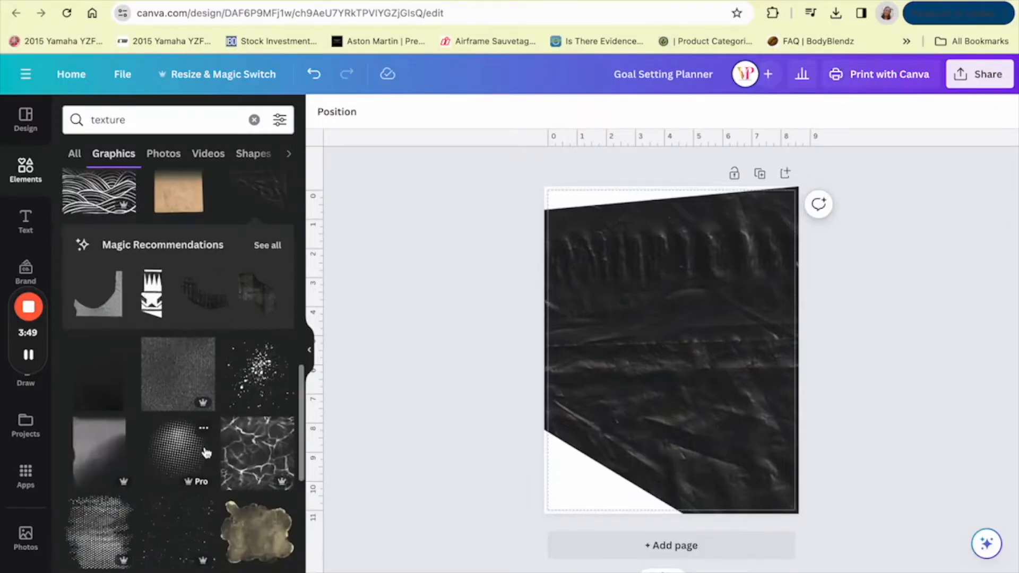
left_click(93, 319)
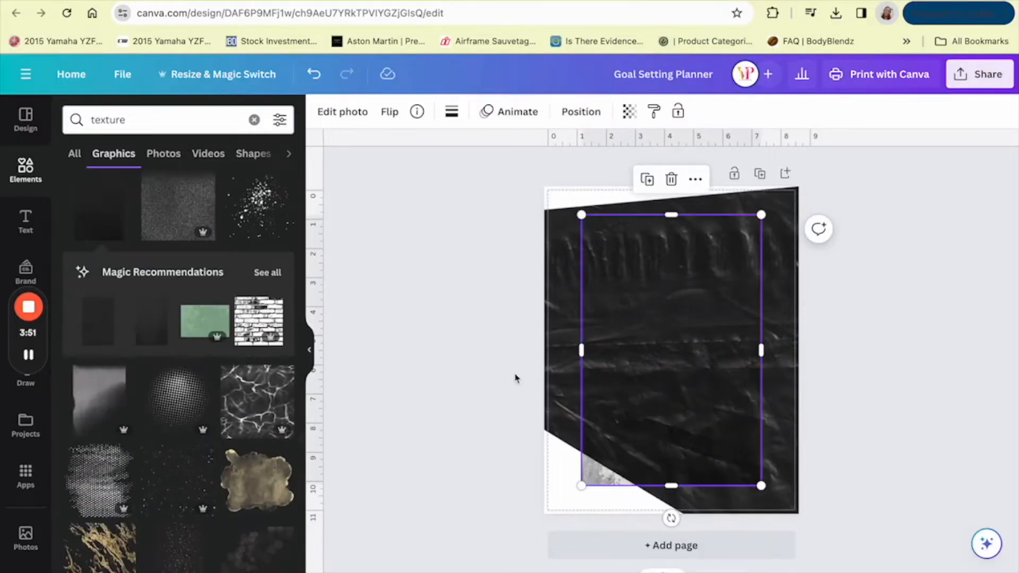
left_click_drag(694, 400, 646, 444)
left_click_drag(713, 256, 774, 192)
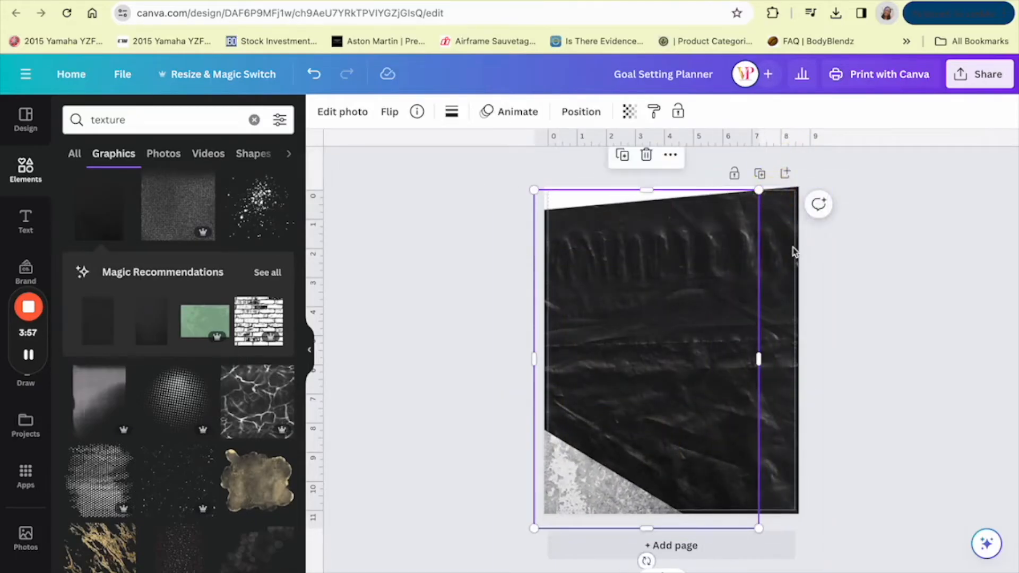
left_click(581, 111)
left_click(245, 152)
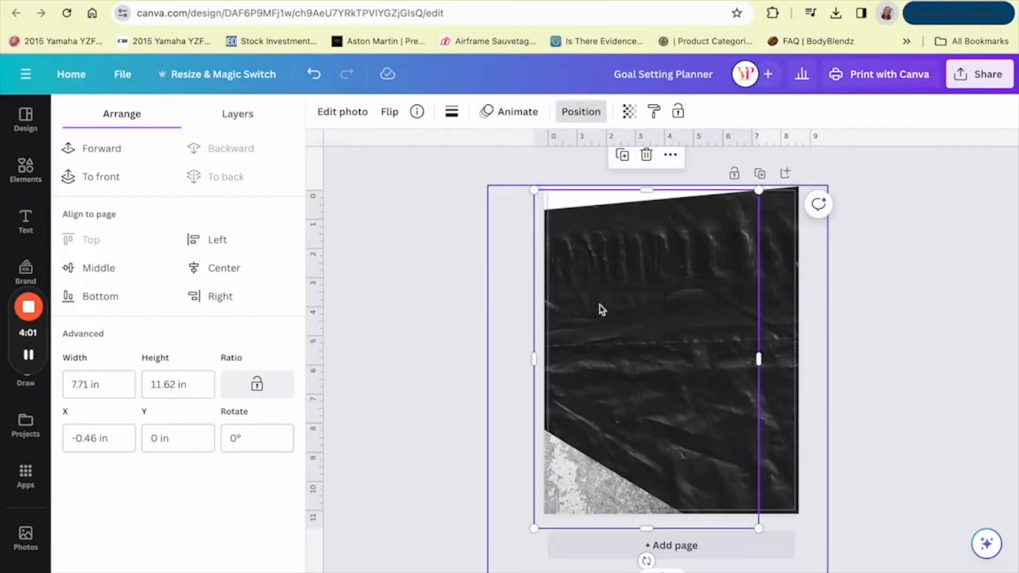
Move the black crumpled plastic texture up the page, then delete it
left_click(789, 213)
left_click_drag(789, 327, 792, 269)
left_click_drag(663, 546, 663, 518)
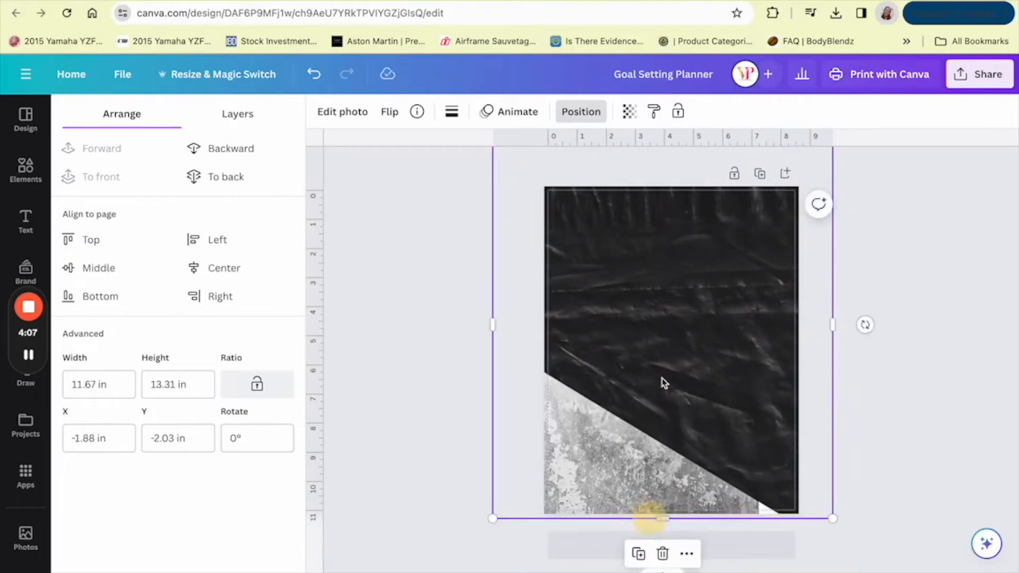
key("Delete")
Reposition and enlarge the grey grunge texture so it covers the whole page
left_click_drag(603, 334, 642, 332)
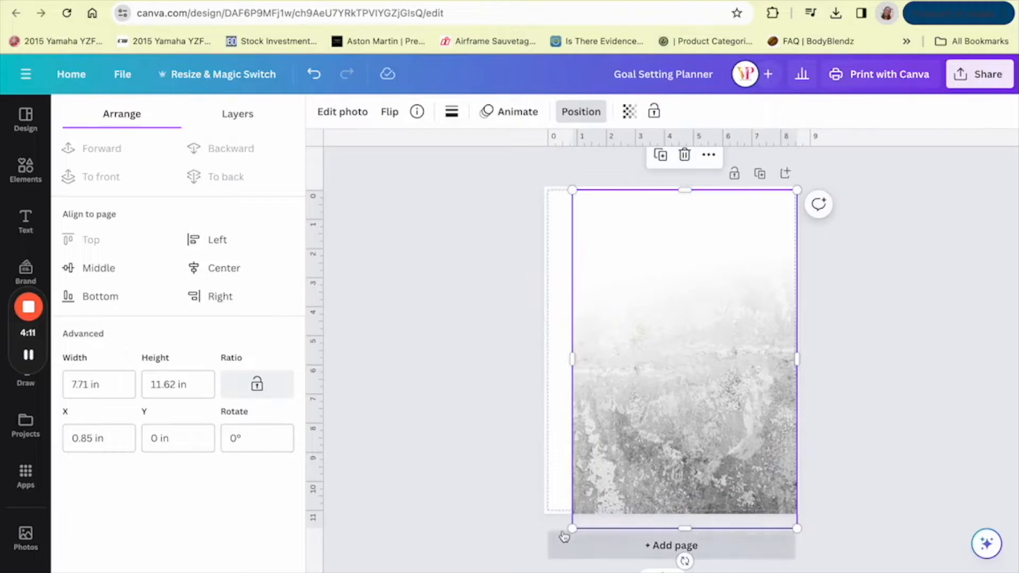
left_click_drag(568, 535, 537, 565)
left_click_drag(648, 455, 651, 442)
left_click(366, 305)
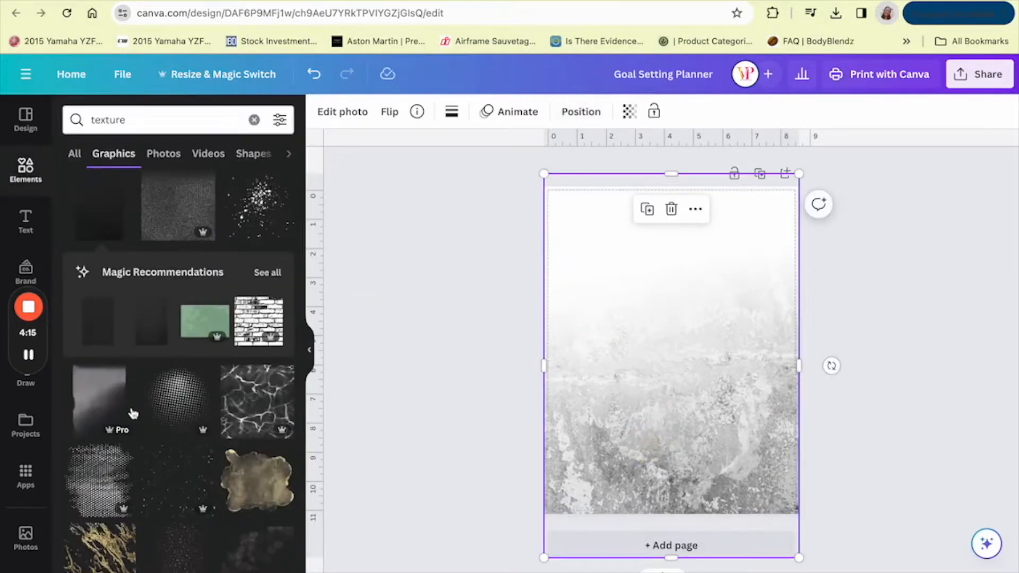
Try the scratched-lines texture graphic from further down the results on the page, then delete it
scroll(132, 412, "down", 3)
scroll(133, 414, "down", 3)
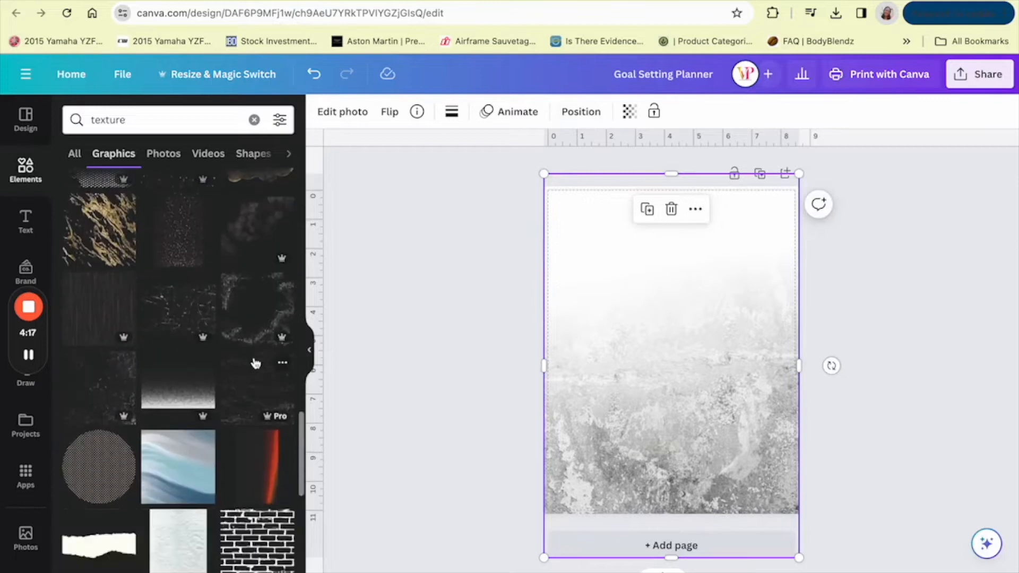
scroll(212, 388, "down", 3)
scroll(169, 499, "down", 2)
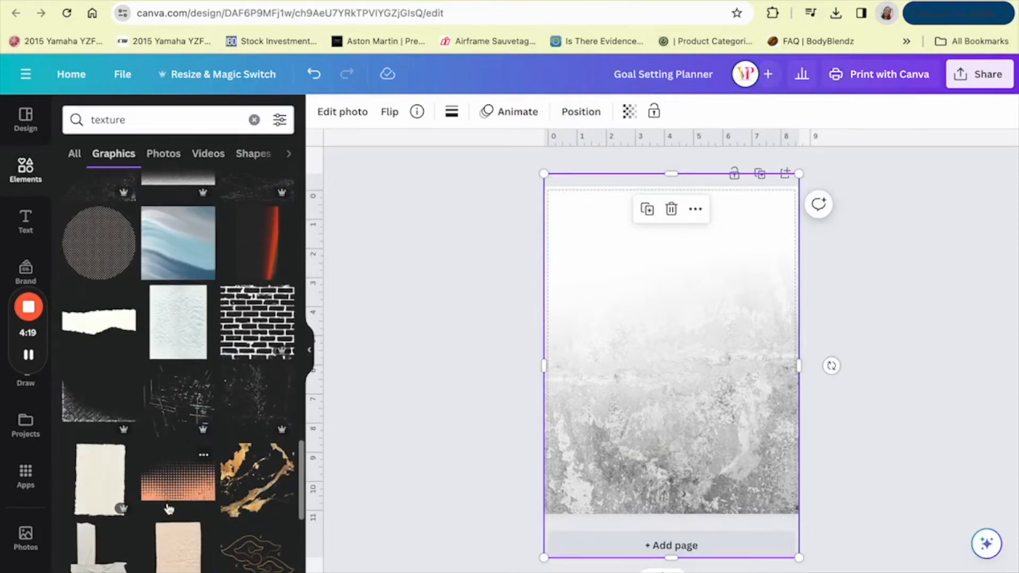
left_click(184, 414)
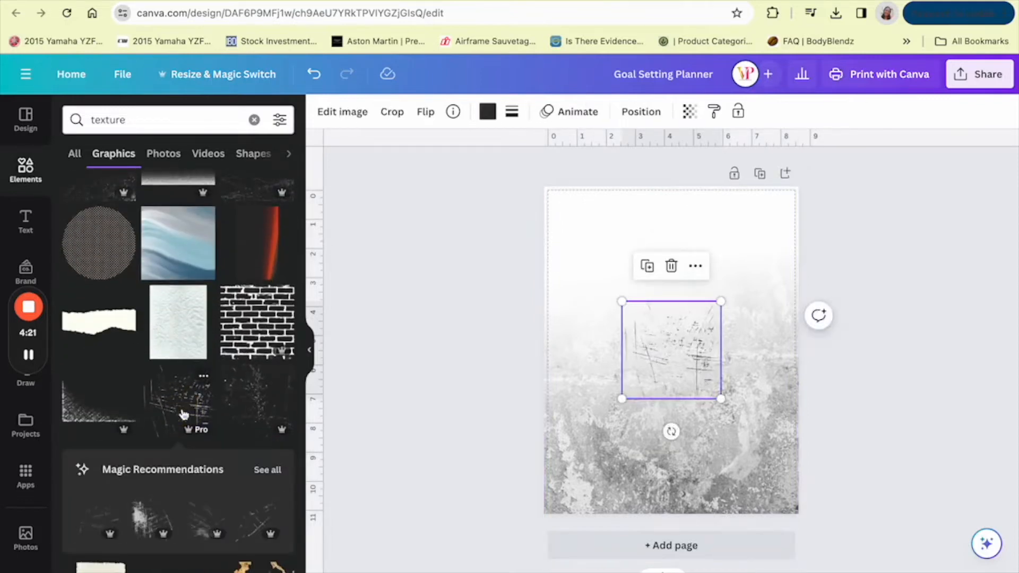
key("Delete")
Add the cream torn-edge paper texture, enlarge it to the page width and position it over the upper part of the page
scroll(160, 455, "down", 5)
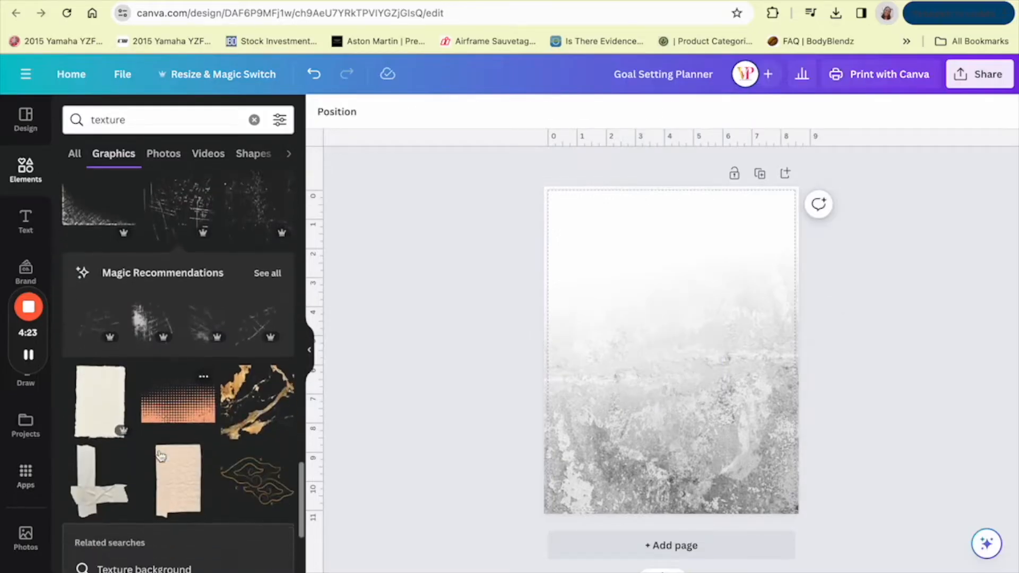
left_click(88, 319)
left_click_drag(677, 365, 625, 322)
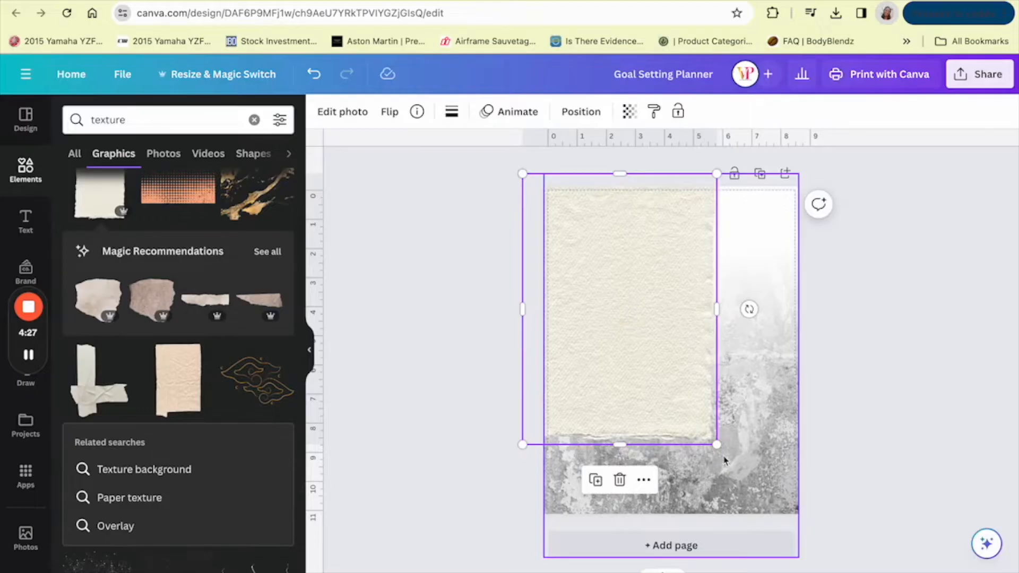
left_click_drag(717, 444, 871, 482)
left_click_drag(751, 432, 758, 401)
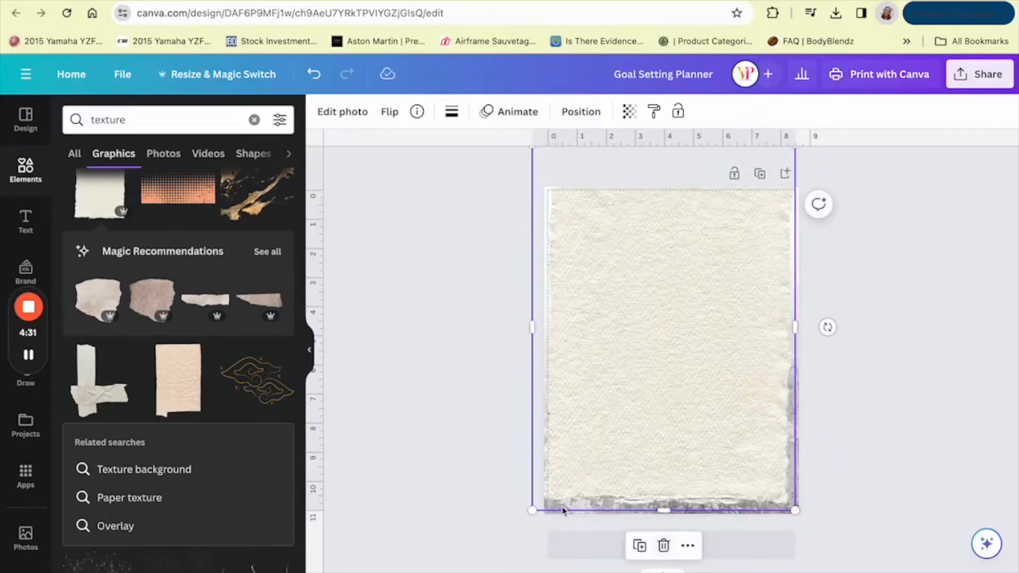
left_click_drag(621, 494, 616, 457)
left_click_drag(533, 474, 515, 494)
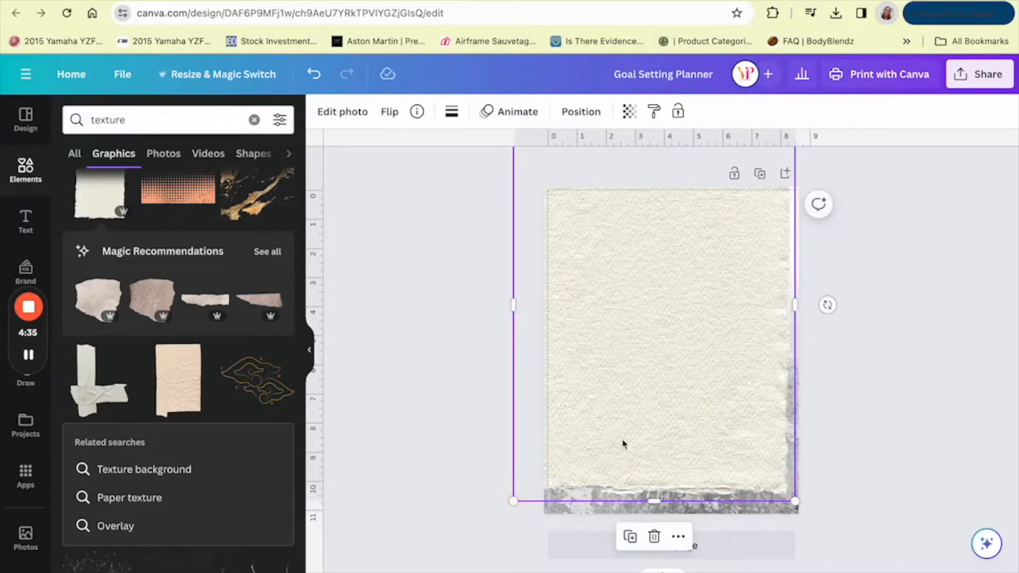
left_click_drag(623, 441, 632, 387)
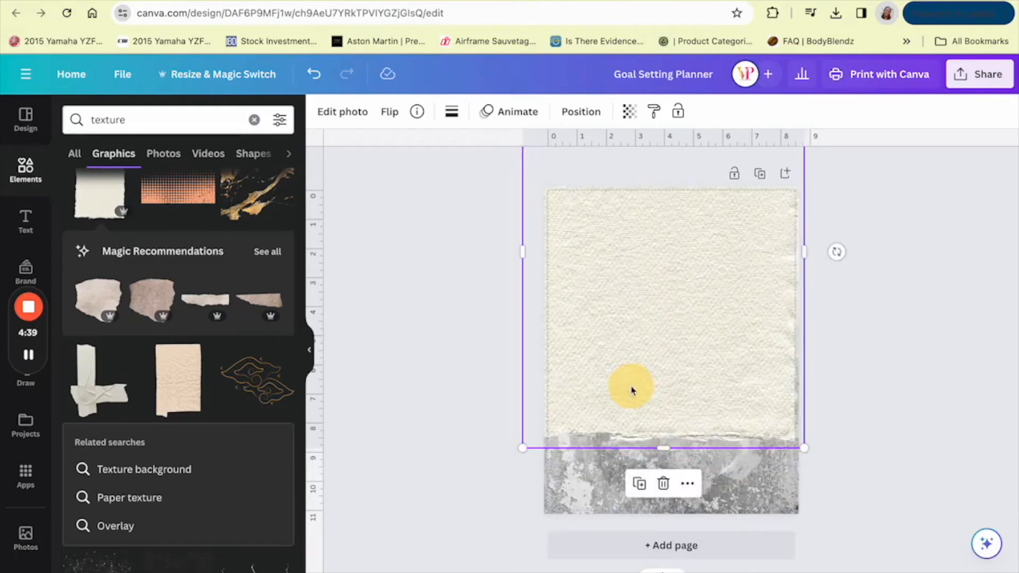
left_click(477, 428)
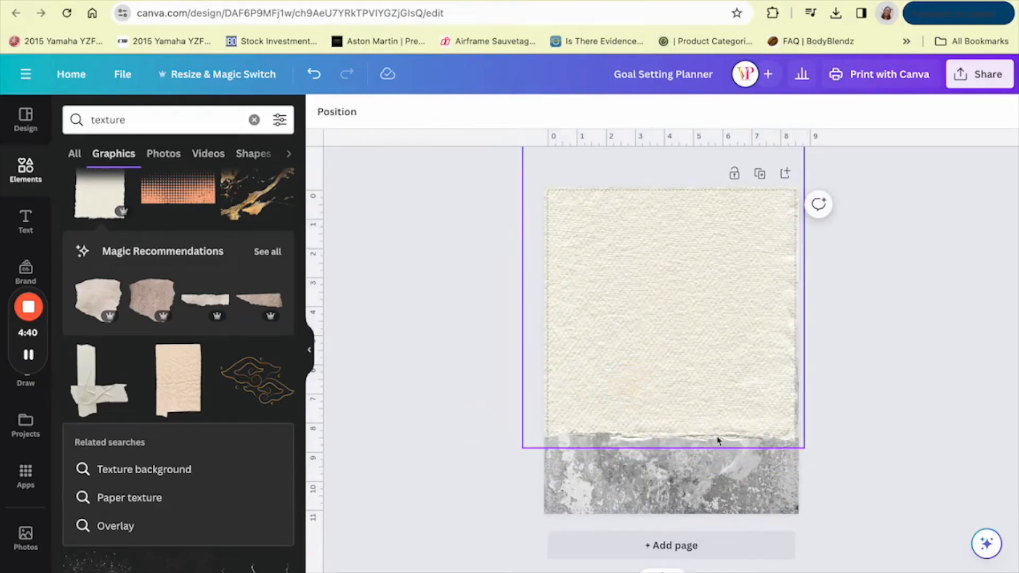
Search the text fonts for "Typewriter"
left_click(35, 214)
left_click(145, 120)
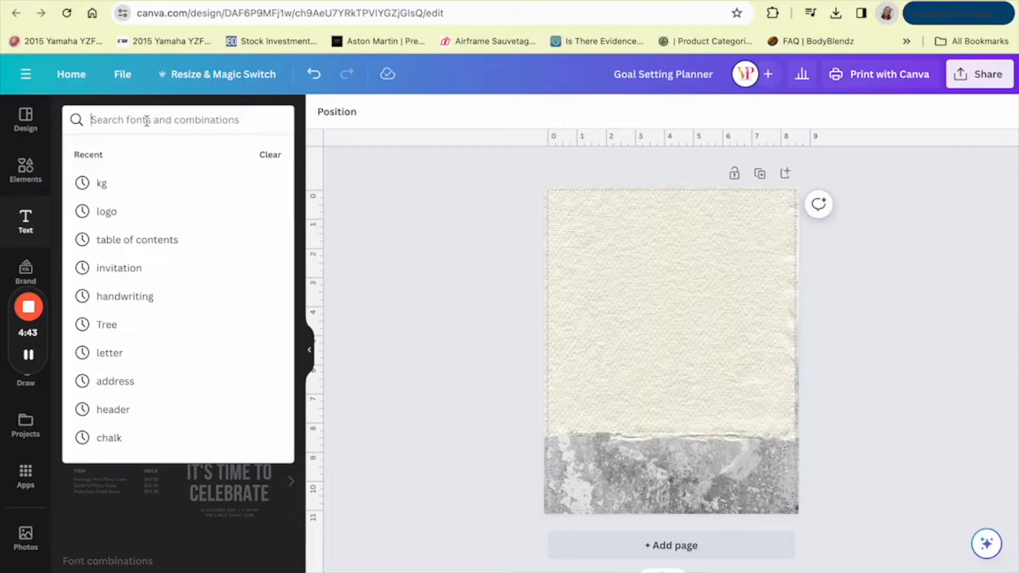
type("Ty")
key("BackSpace")
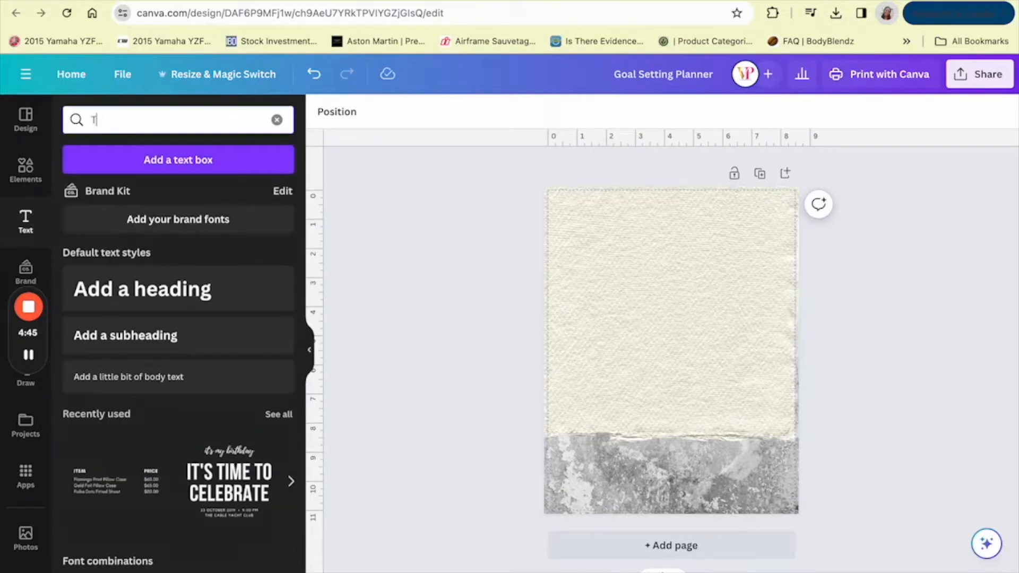
type("ypewriter")
key("Return")
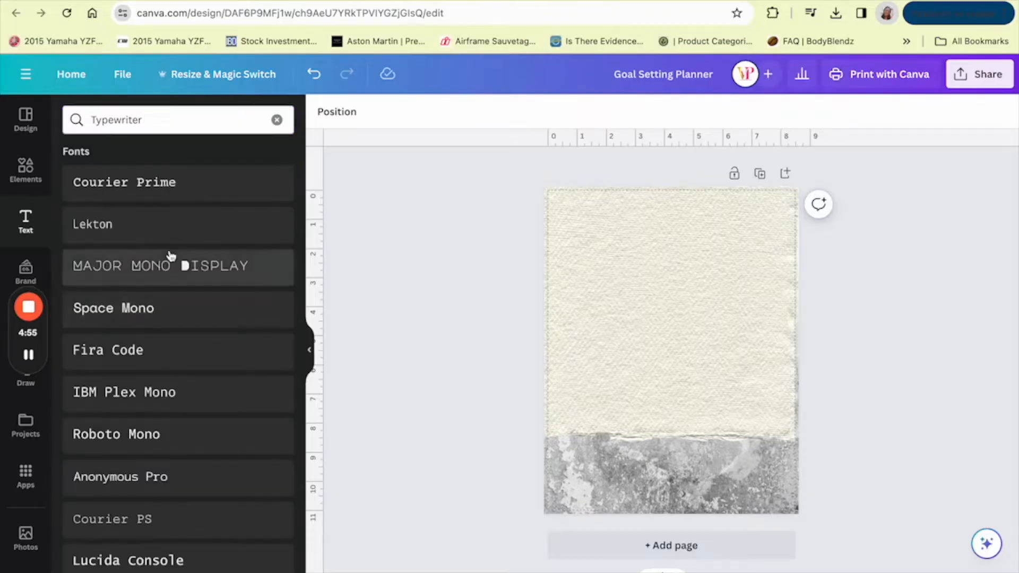
Add a Special Elite text box reading "Goal Setting Planner", enlarge it to about size 28.5 and move it to the upper page
scroll(132, 425, "down", 3)
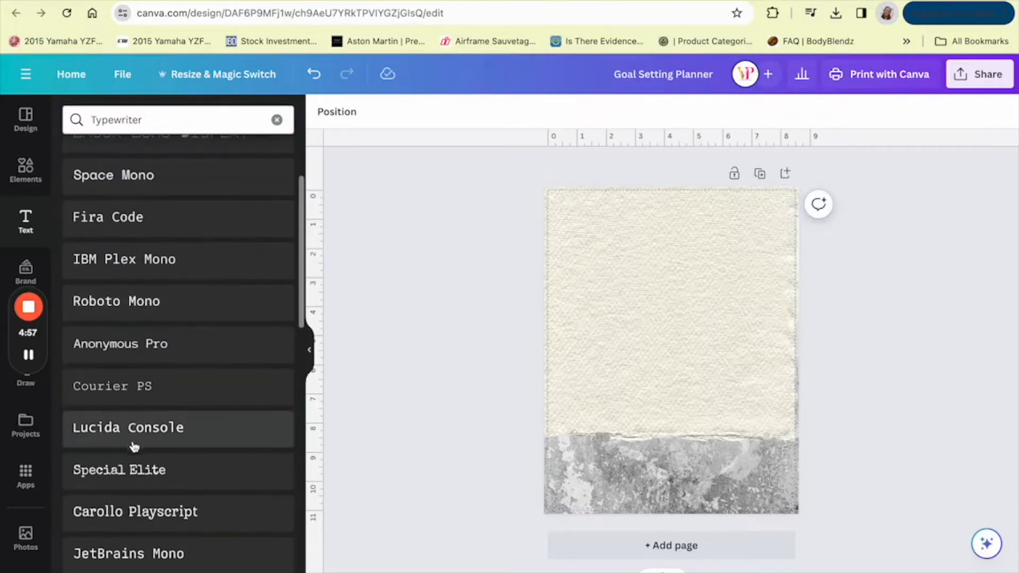
left_click(121, 483)
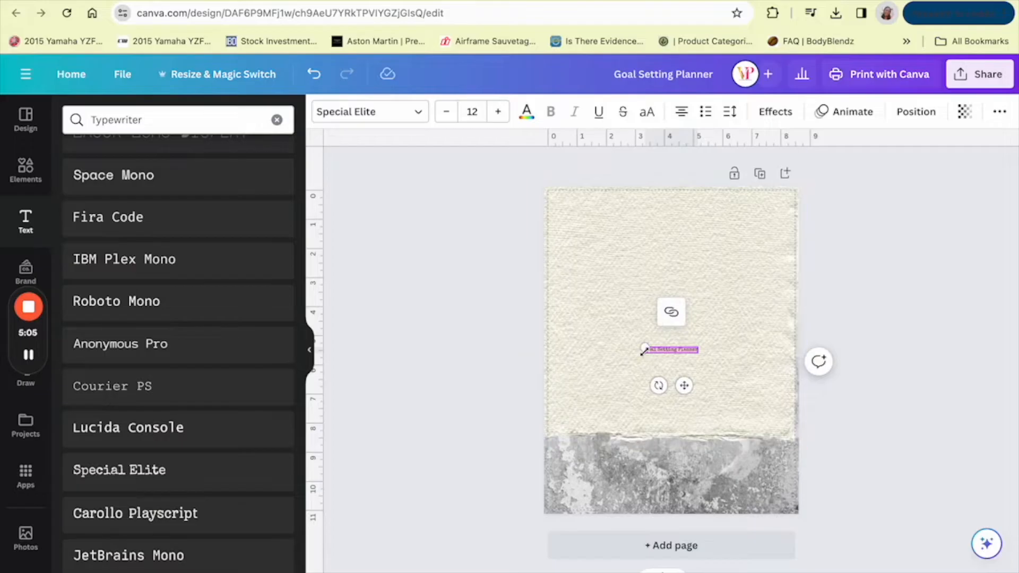
left_click_drag(645, 350, 580, 434)
left_click_drag(647, 393, 685, 313)
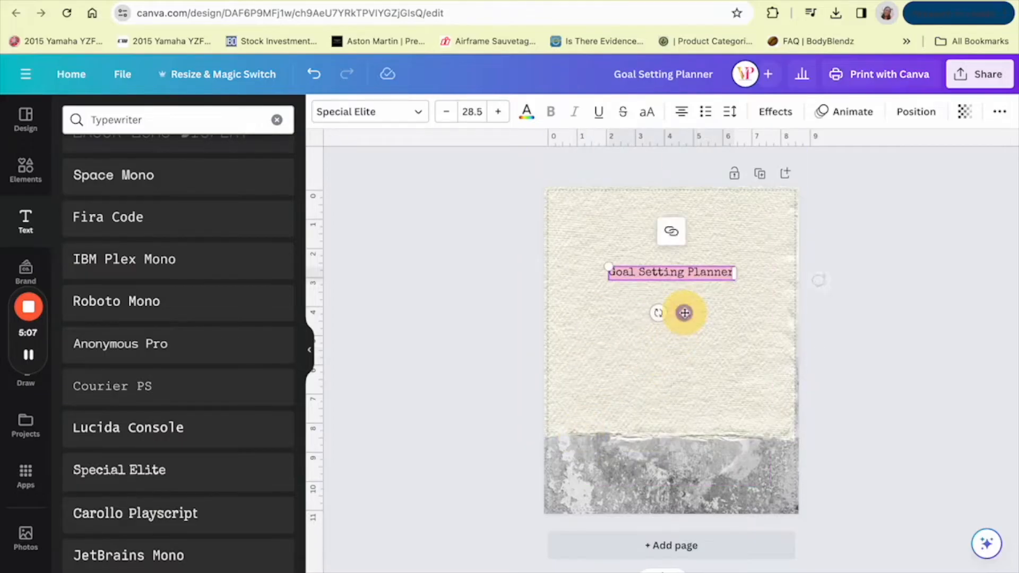
Shorten the title to "Goal Setting" and enlarge it to about size 50, centred in the upper part of the page
key("BackSpace")
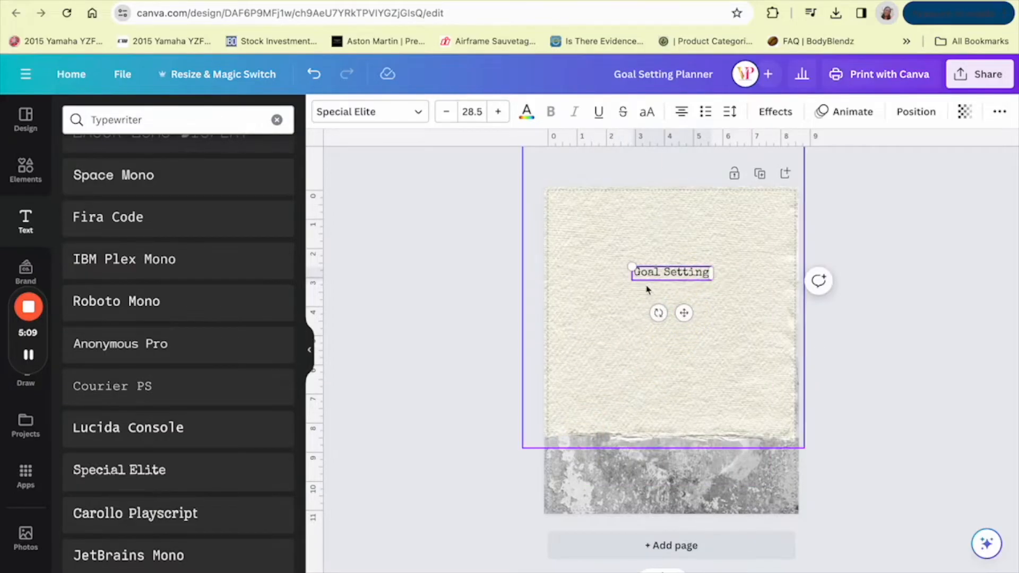
left_click_drag(633, 282, 581, 360)
left_click_drag(655, 323, 684, 318)
Delete the cream paper texture and the grey grunge texture from the page
left_click(603, 392)
key("Delete")
key("Delete")
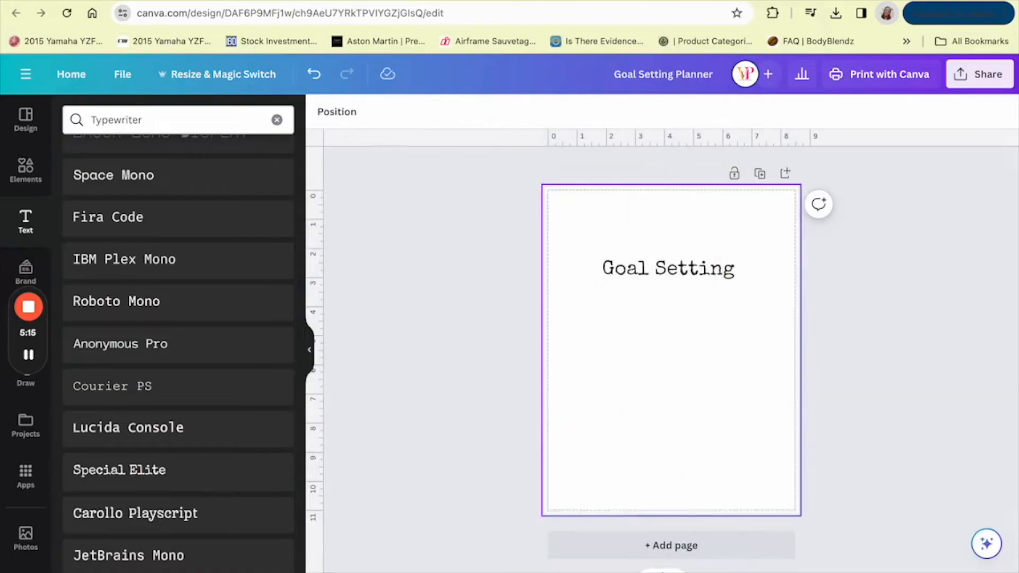
Return to the "texture" graphics and try the light grey rough paper texture behind the title, then delete it
left_click(29, 172)
scroll(211, 307, "up", 3)
scroll(187, 437, "down", 8)
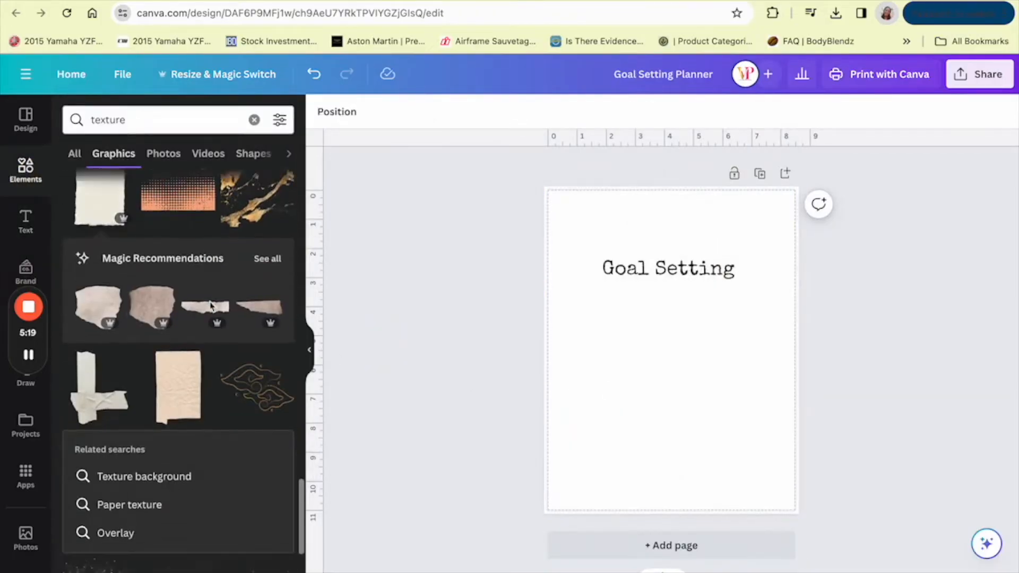
scroll(187, 437, "down", 3)
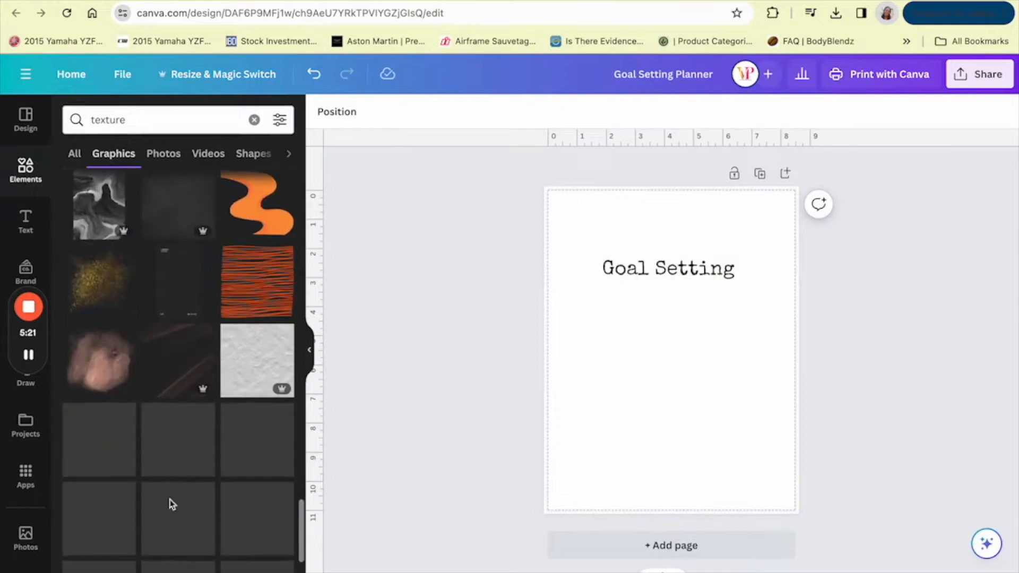
left_click(258, 372)
left_click_drag(685, 383, 722, 317)
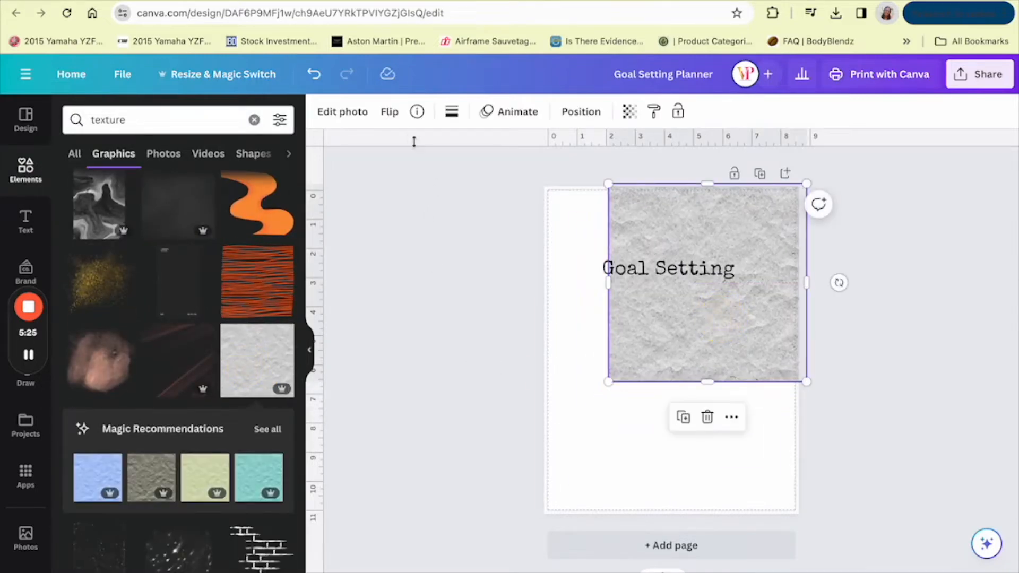
key("Delete")
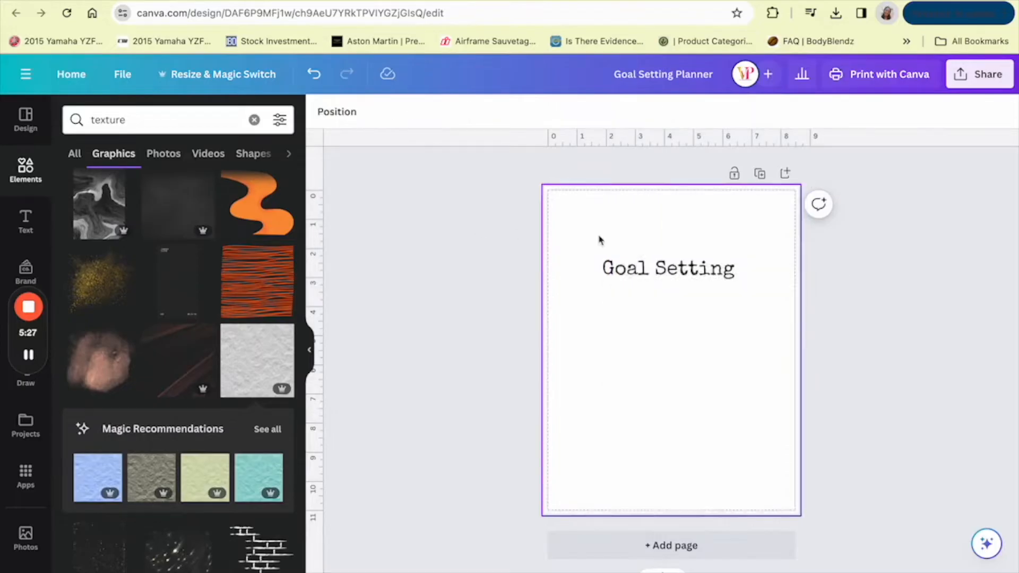
Try the white crumpled paper texture from further down the results behind the title, then delete it
scroll(176, 432, "down", 5)
scroll(189, 522, "down", 5)
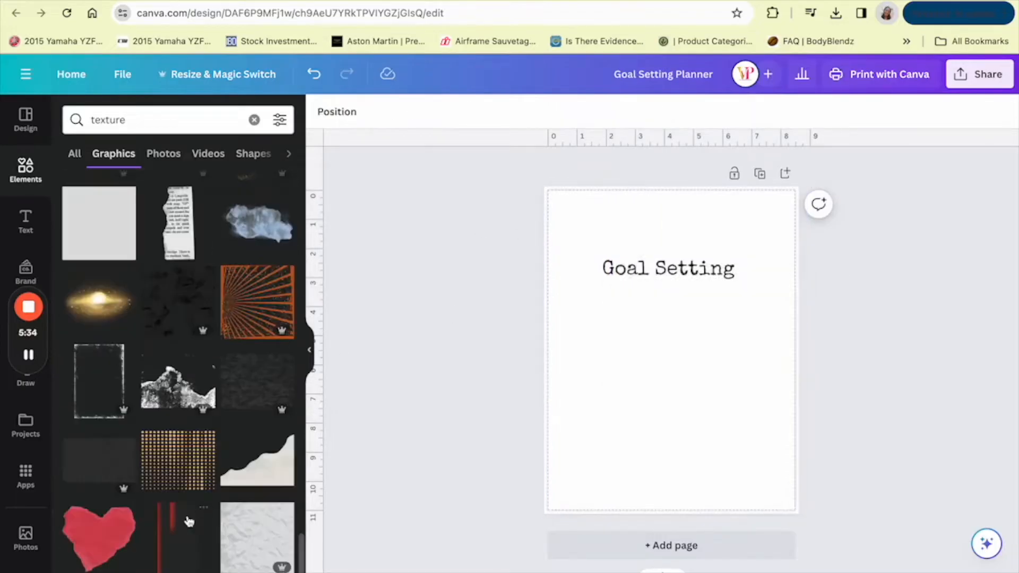
scroll(216, 433, "down", 5)
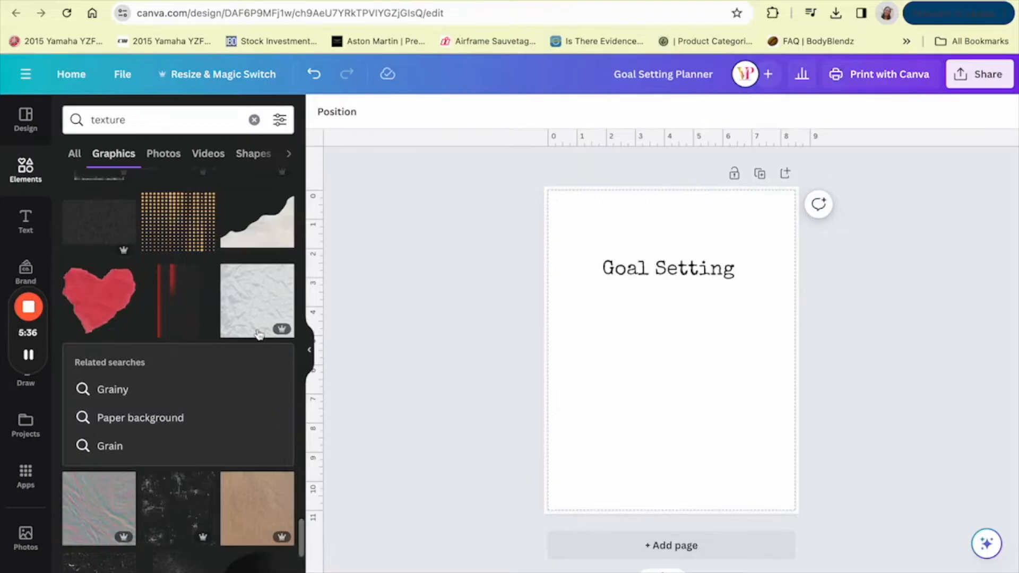
left_click(276, 293)
left_click_drag(665, 373, 705, 296)
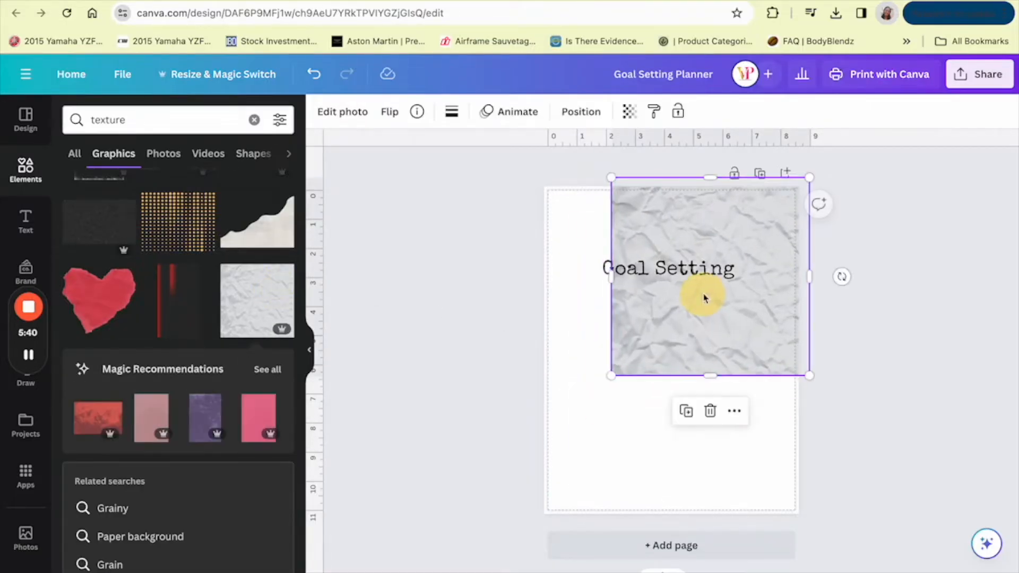
key("Delete")
Add the recommended pink paper texture behind the title and enlarge it to cover the whole page
left_click(248, 418)
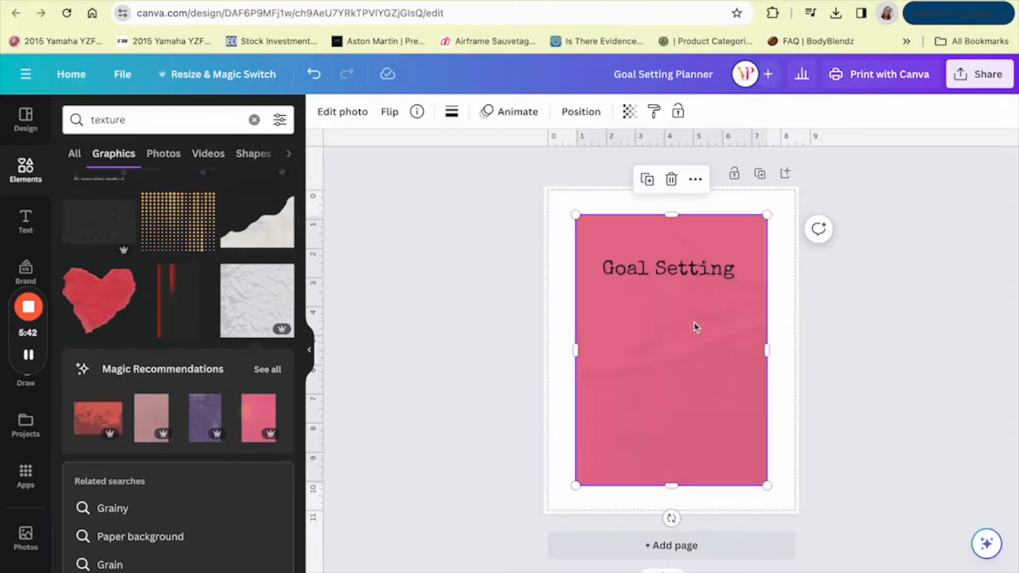
left_click_drag(695, 342, 725, 307)
left_click_drag(607, 453, 544, 548)
Recolour the "Goal Setting" title white and enlarge it to about size 61, centred in the upper part of the page
left_click_drag(695, 273, 692, 246)
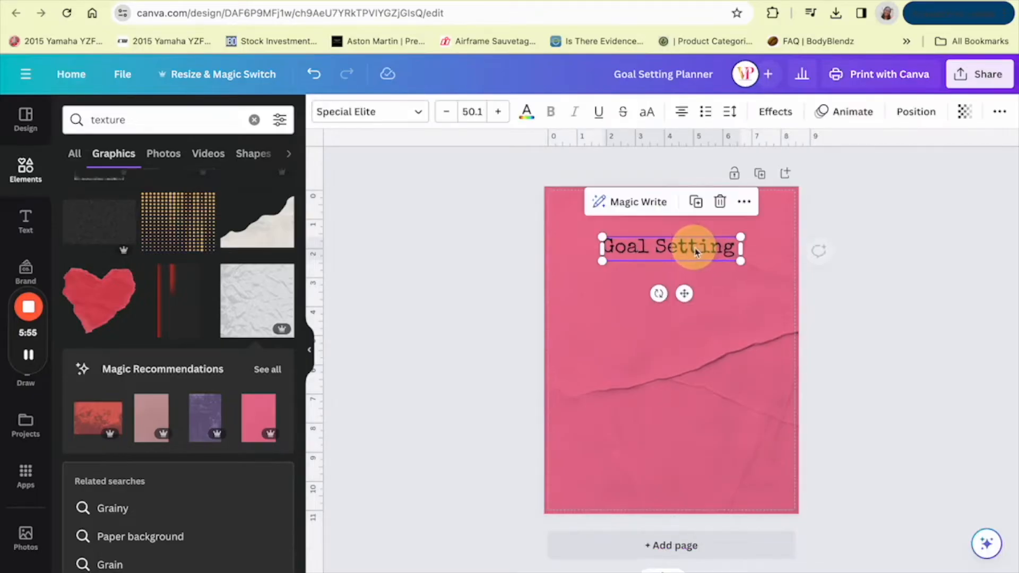
left_click(527, 114)
left_click(153, 206)
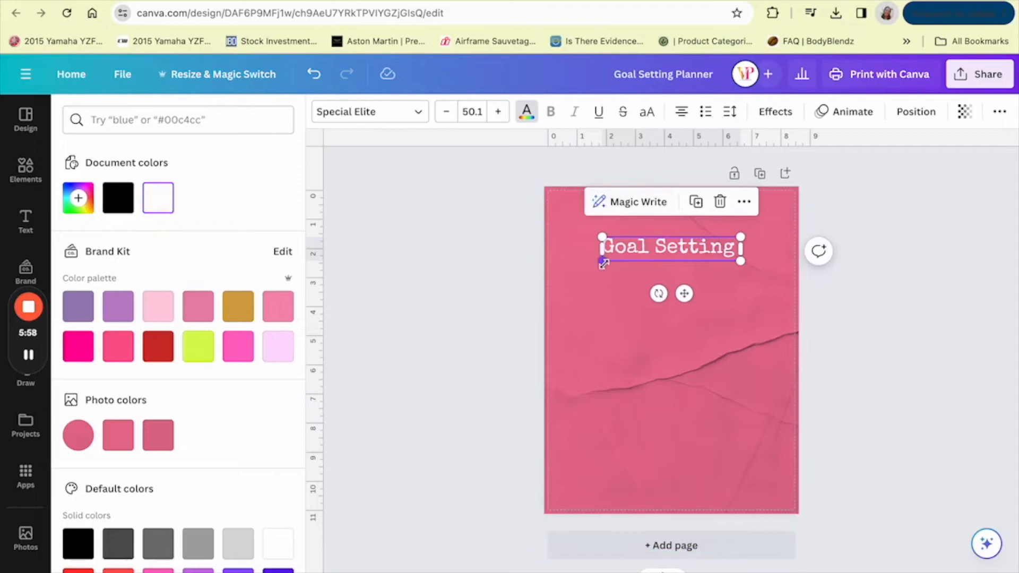
left_click_drag(604, 263, 581, 307)
left_click_drag(671, 298, 685, 317)
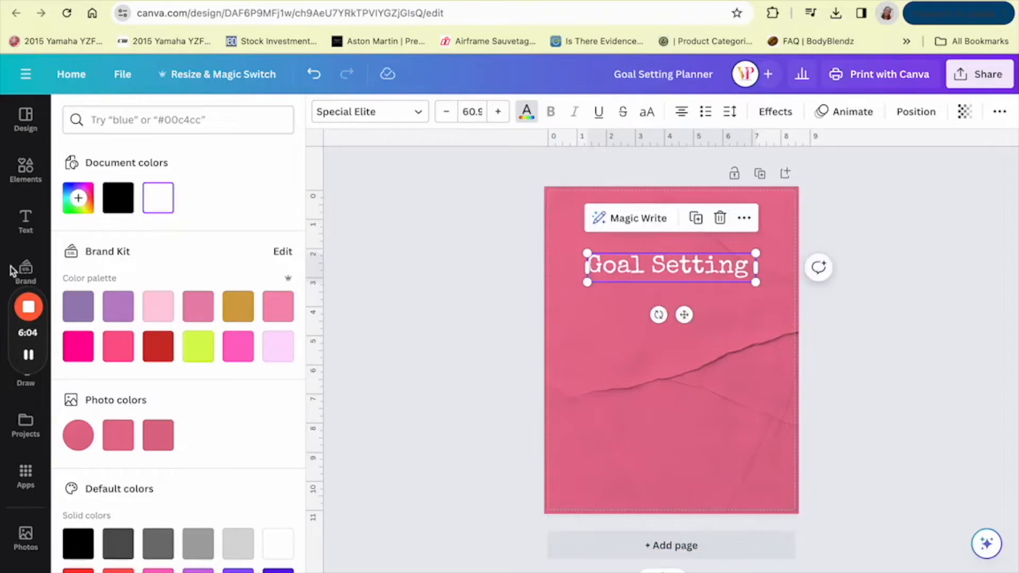
Search the text fonts for "script", look through the script fonts, and clear the search
left_click(24, 223)
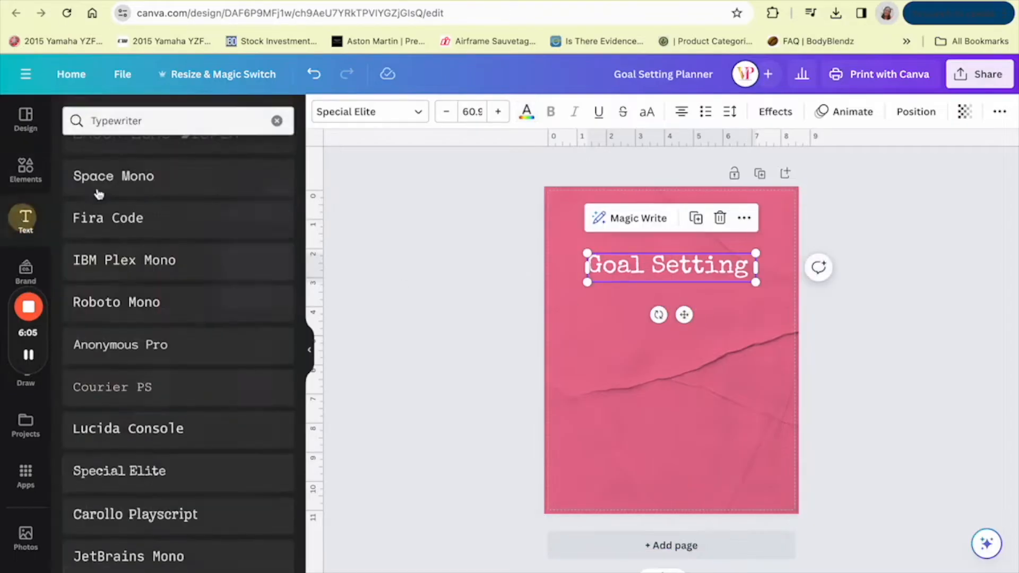
left_click(275, 120)
left_click(218, 126)
type("pl")
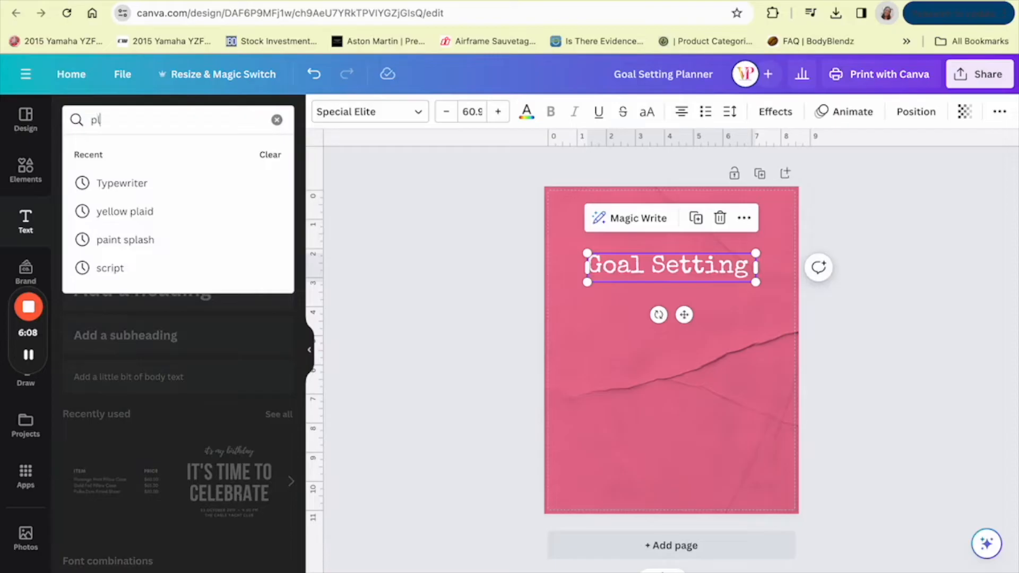
type("scri")
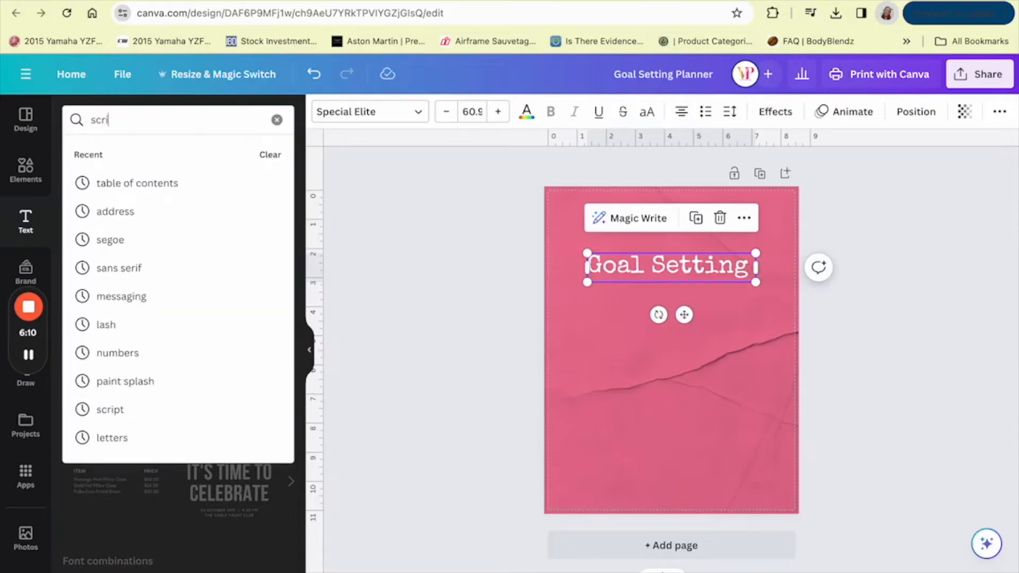
type("pt")
key("Return")
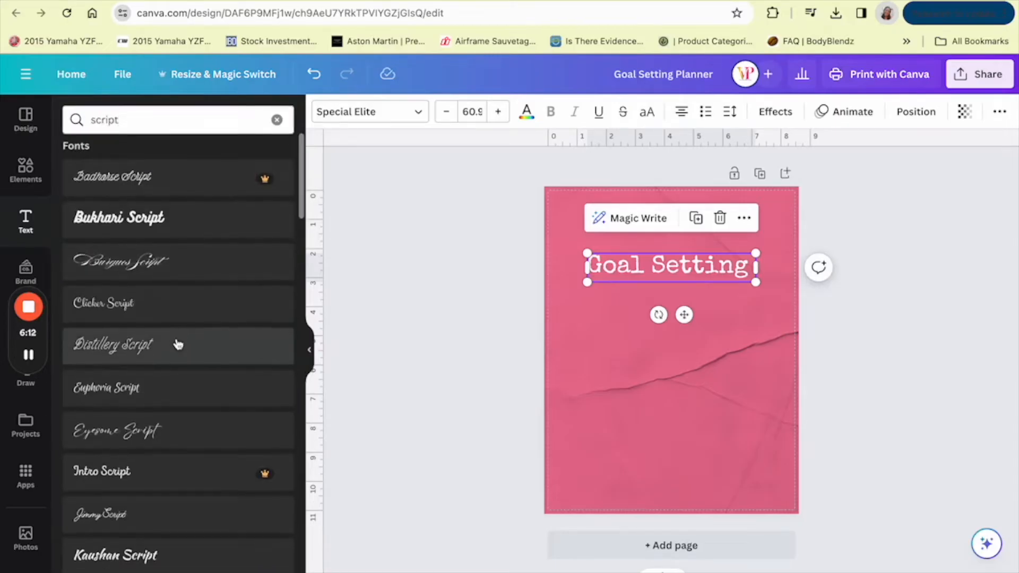
scroll(177, 344, "down", 1)
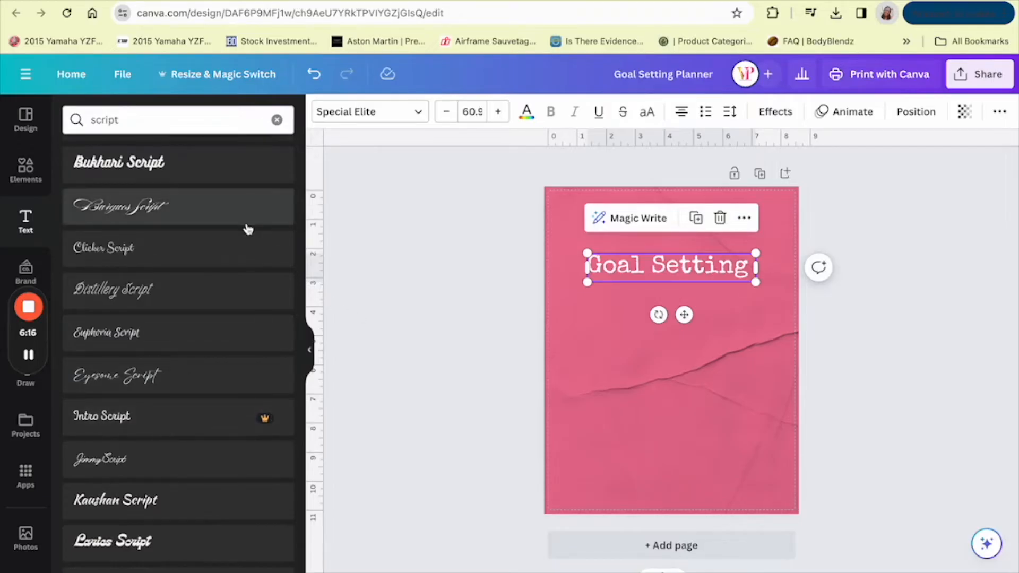
left_click(277, 120)
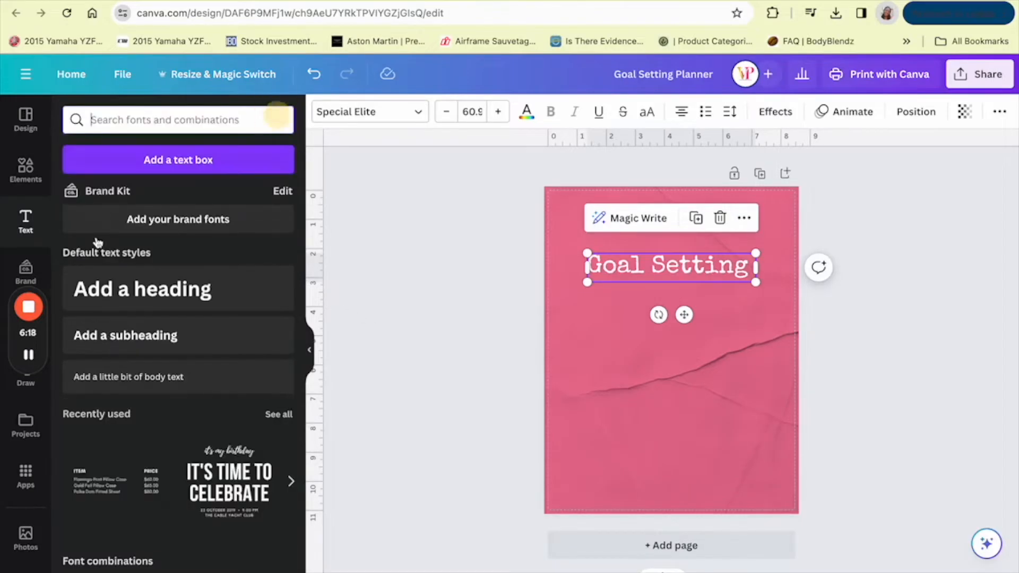
Add a text box reading "Planner" directly under the "Goal Setting" title and set its font to Holiday
left_click(128, 154)
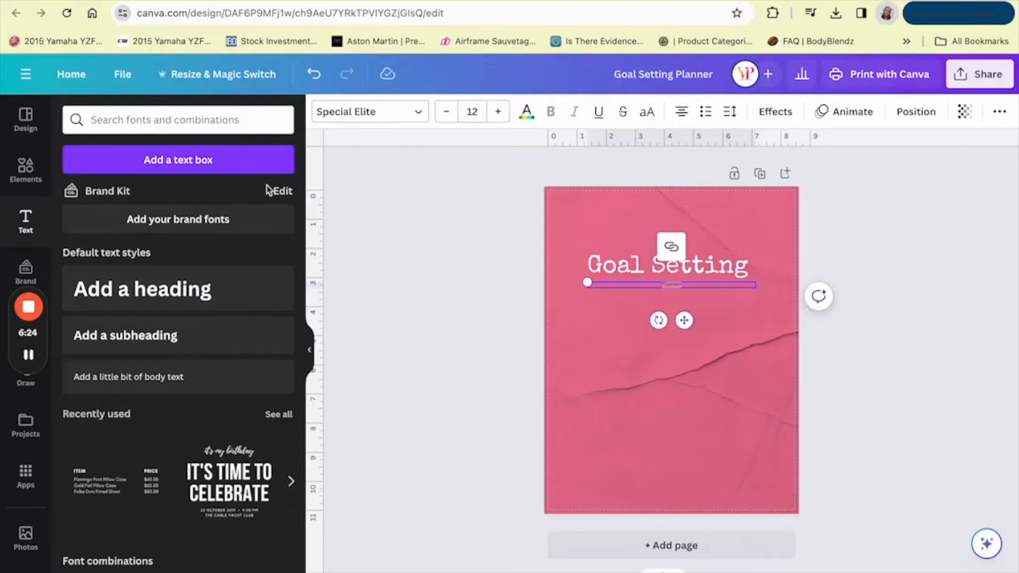
left_click(413, 121)
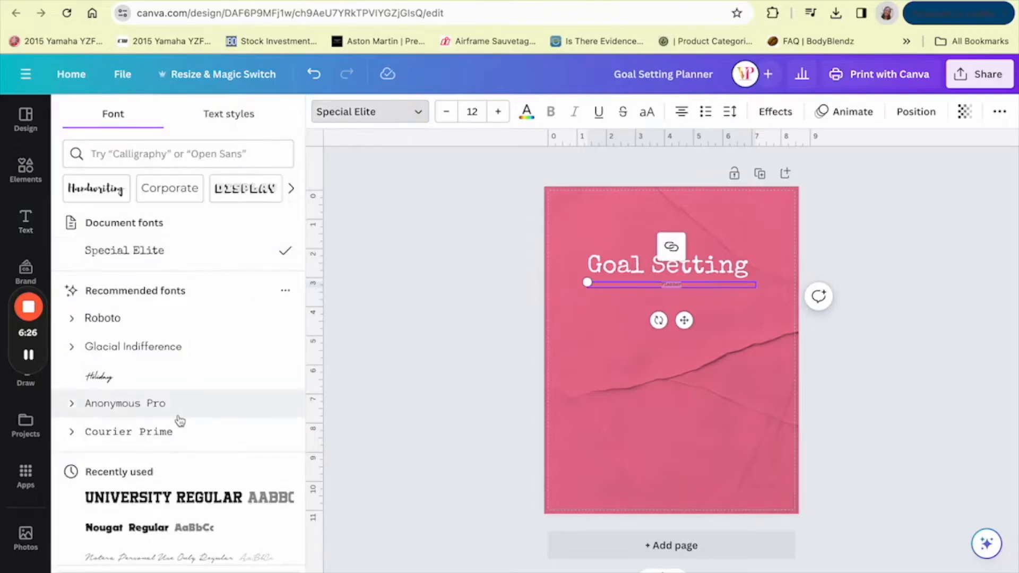
scroll(175, 369, "down", 1)
left_click(171, 340)
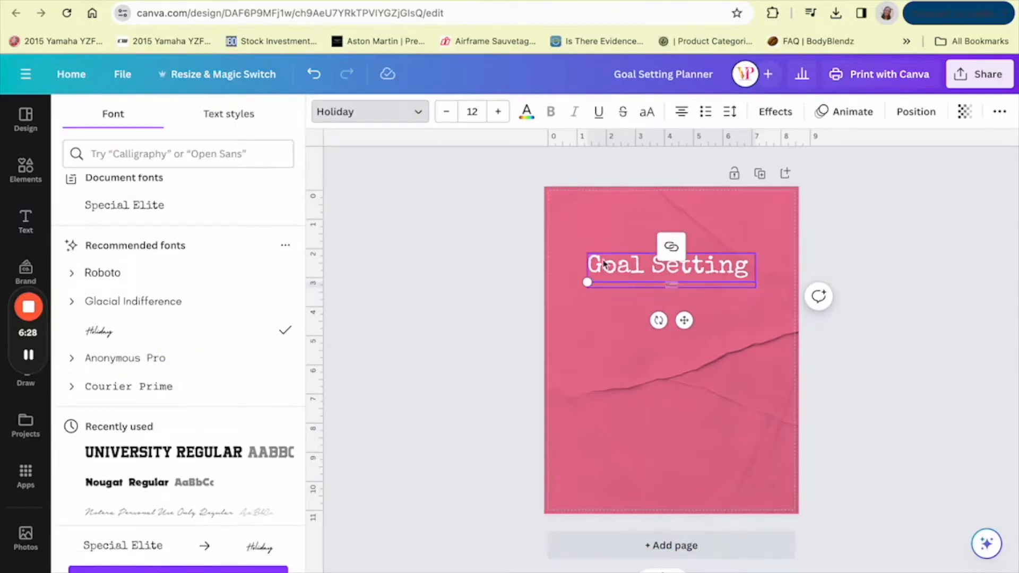
Colour the "Planner" text white and enlarge it to about size 90, centred just beneath "Goal Setting"
left_click(526, 115)
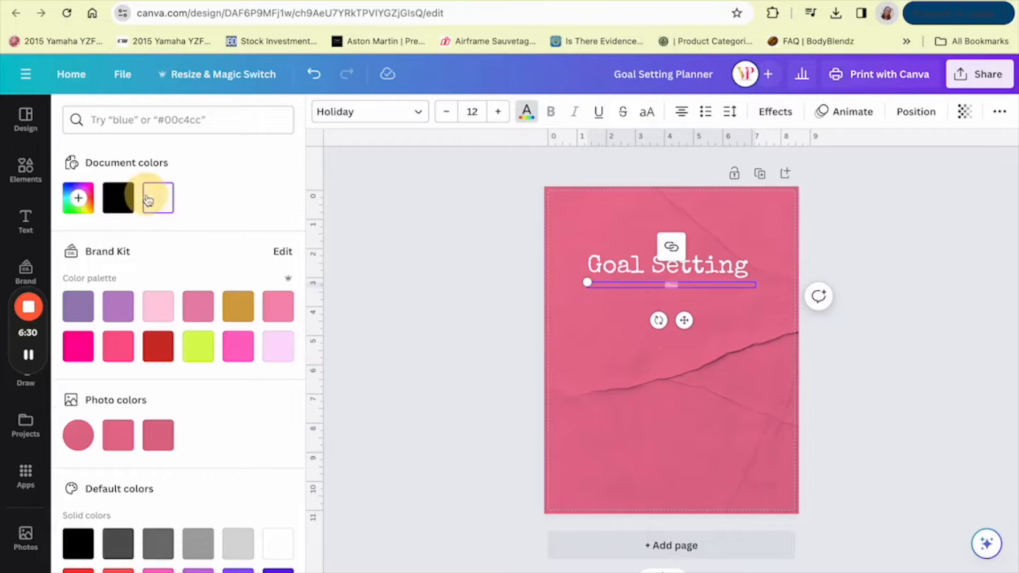
left_click(498, 111)
left_click(472, 111)
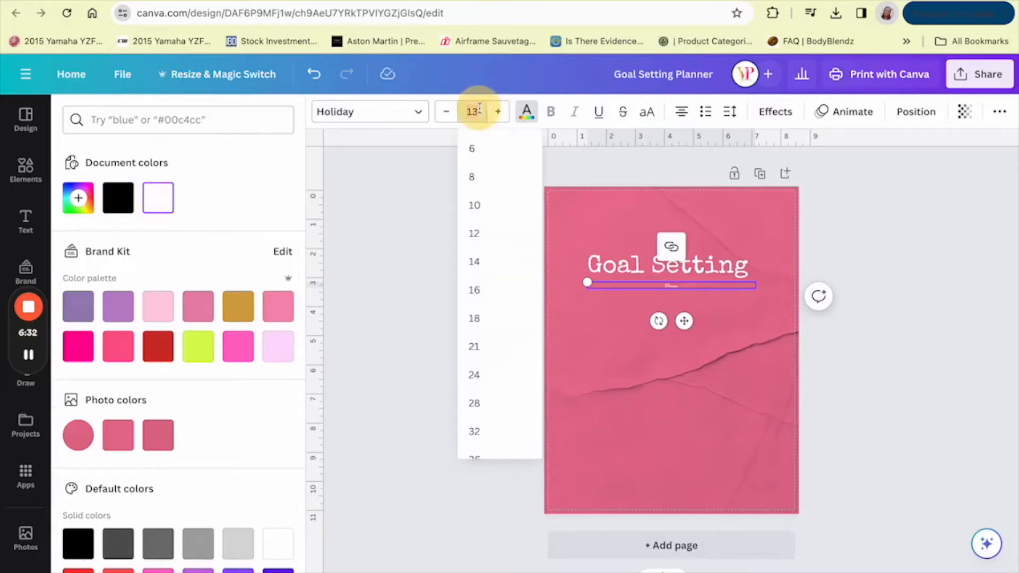
right_click(496, 432)
left_click(478, 430)
left_click(478, 430)
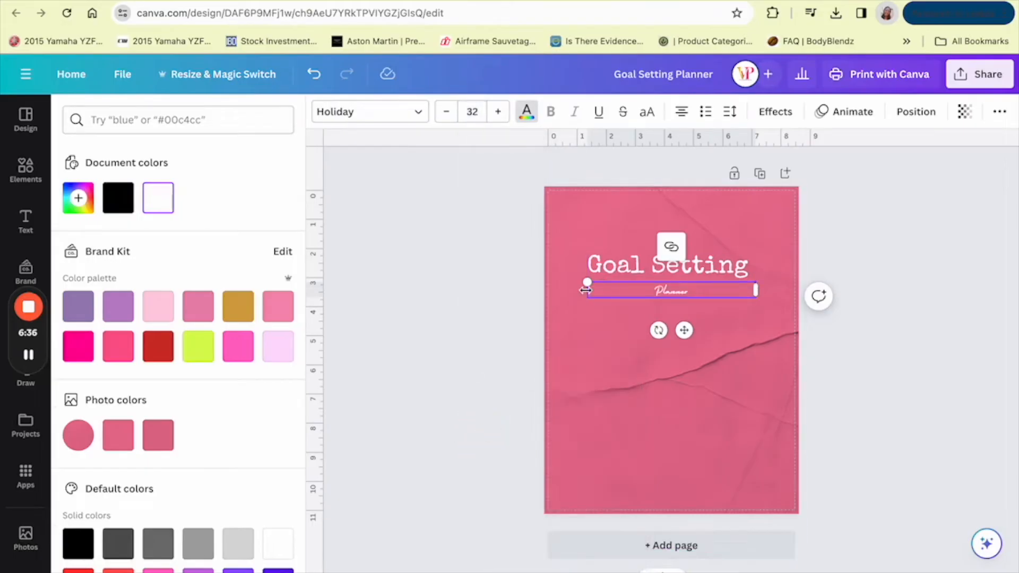
left_click_drag(586, 290, 593, 393)
left_click_drag(676, 358, 685, 345)
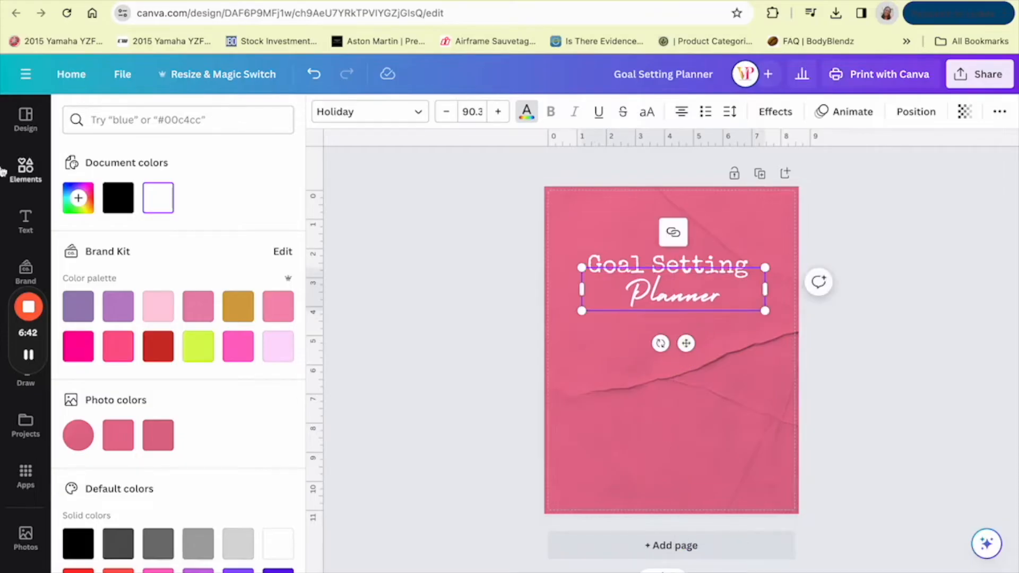
Search the graphics elements for "envelope" and look through the results for a suitable cover graphic
left_click(19, 171)
double_click(127, 119)
type("envelope")
key("Return")
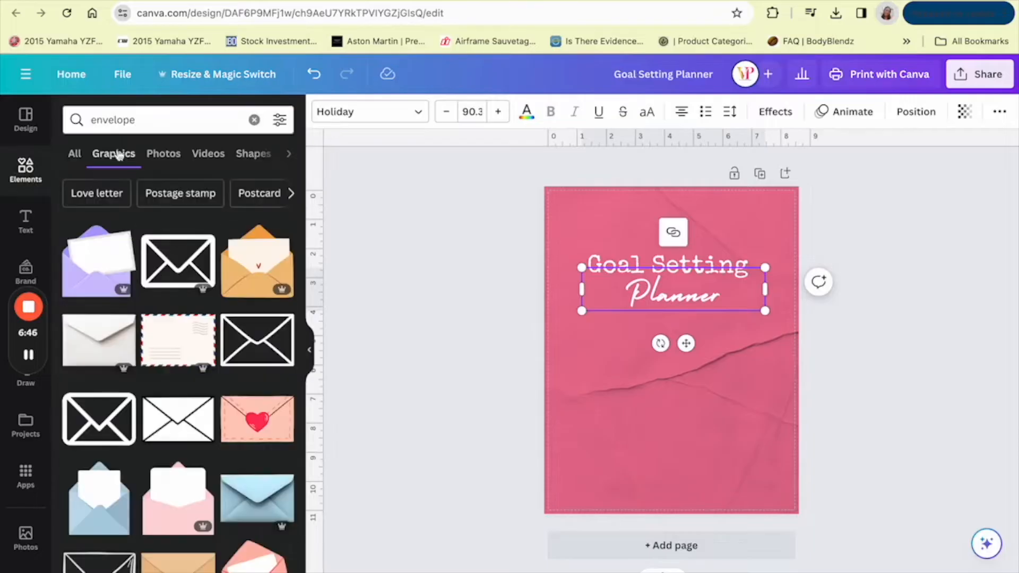
scroll(196, 413, "down", 7)
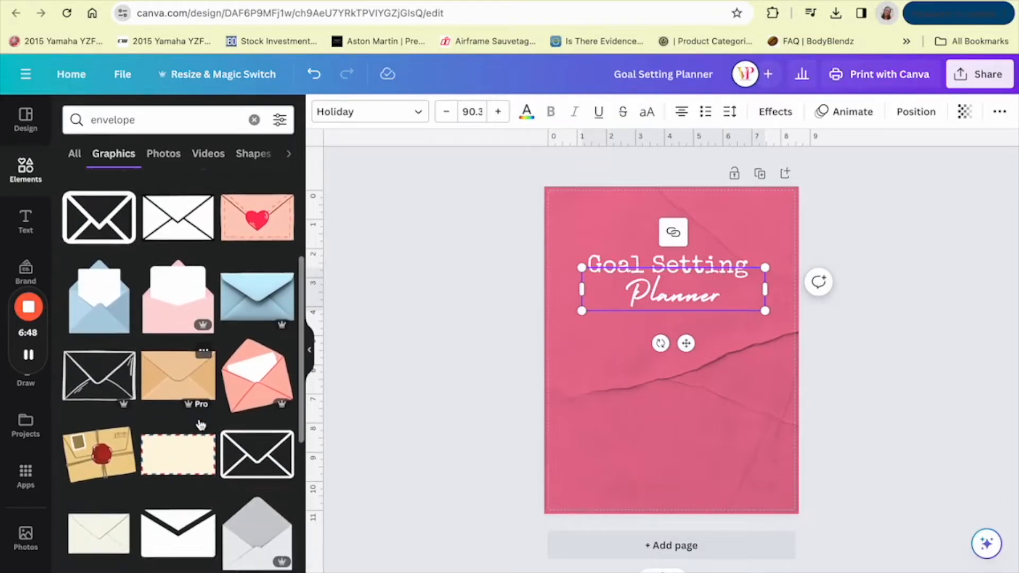
scroll(196, 435, "down", 4)
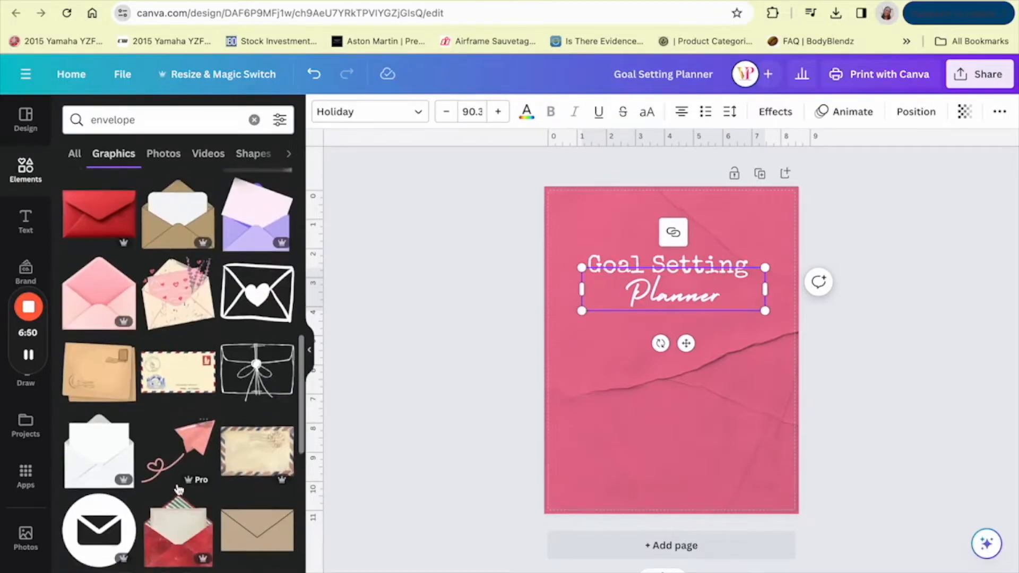
scroll(180, 457, "down", 6)
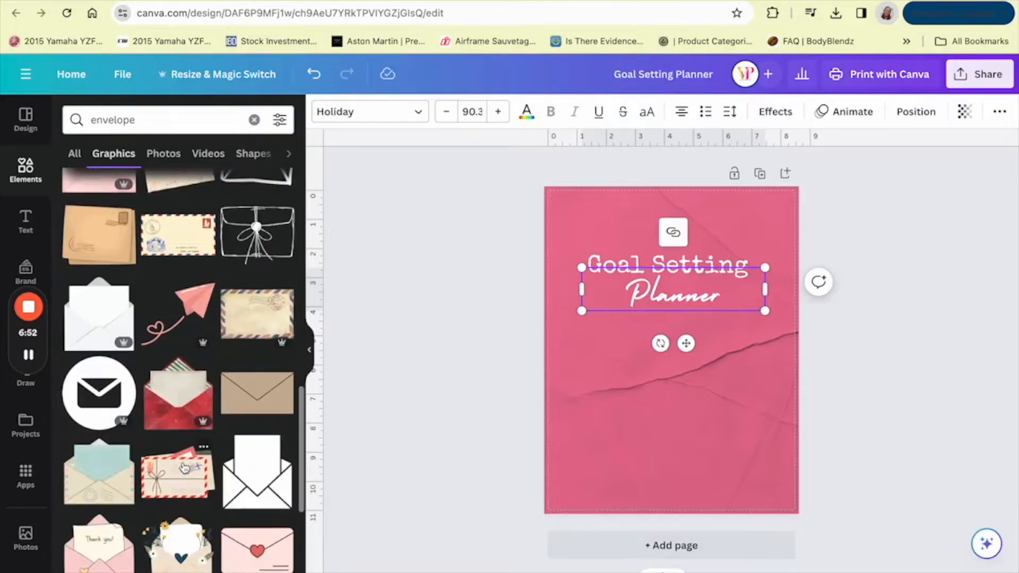
Add the crinkled plastic-wrap graphic from the "texture" results and enlarge it to about 11.38 in square over the cover
left_click(180, 125)
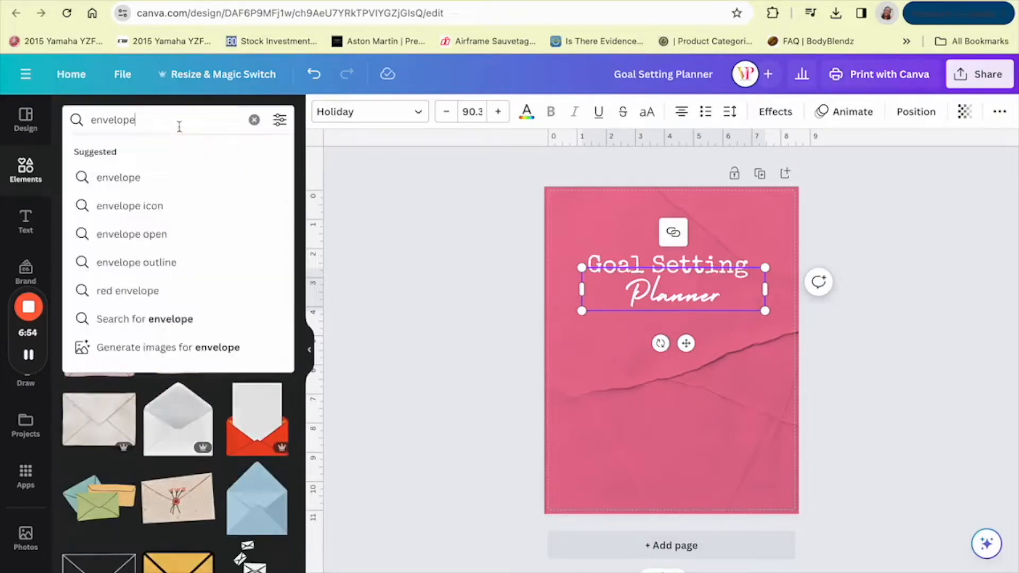
double_click(179, 126)
key("BackSpace")
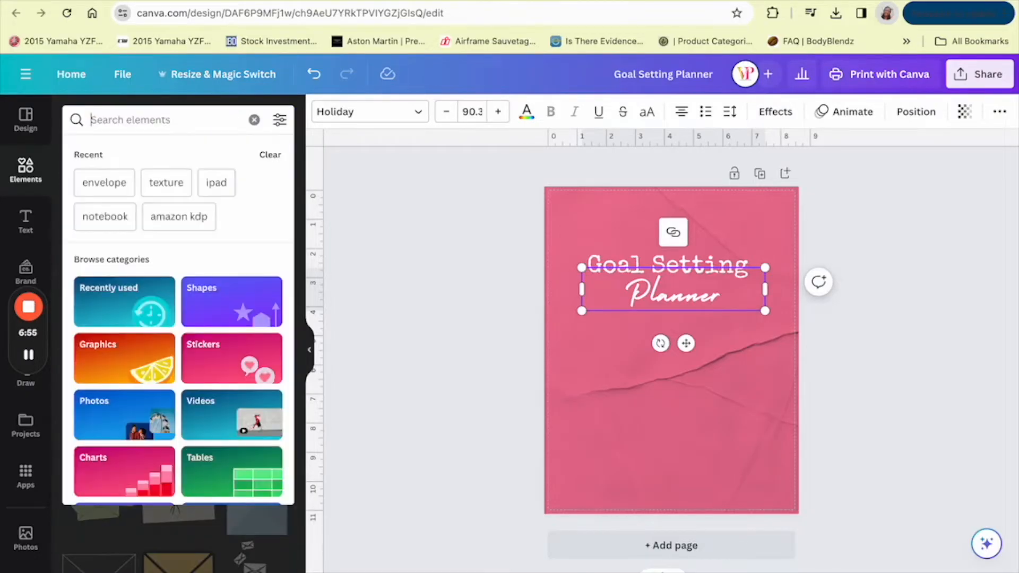
left_click(166, 183)
scroll(159, 525, "down", 8)
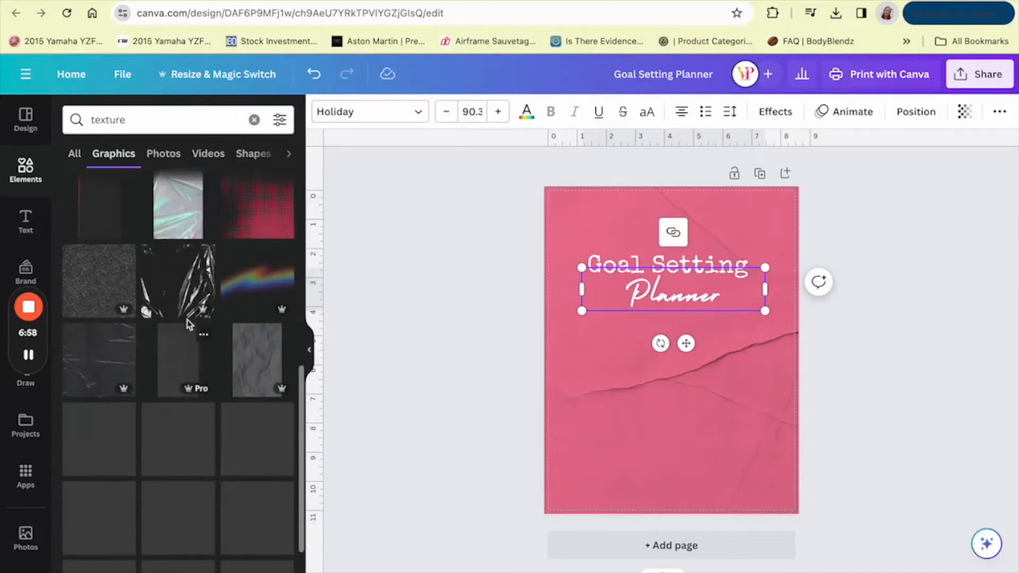
left_click(186, 316)
left_click_drag(662, 407, 689, 338)
left_click_drag(607, 380, 529, 565)
Enlarge the plastic-wrap overlay well beyond the page edges and shift it so its creases span the whole cover
left_click(576, 118)
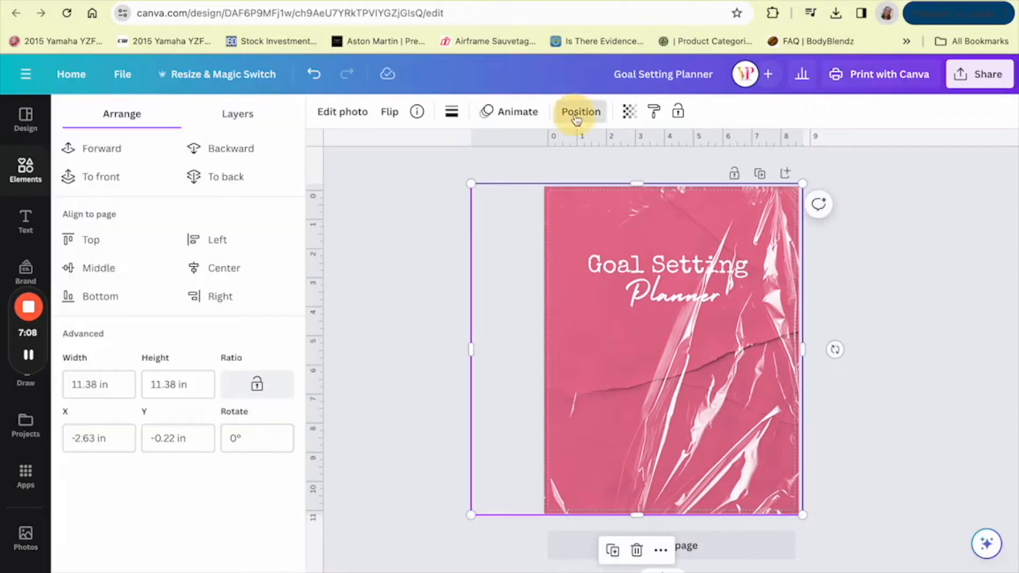
left_click(487, 168)
left_click_drag(633, 387, 568, 384)
left_click_drag(747, 188, 886, 74)
left_click_drag(744, 389, 660, 386)
left_click(886, 367)
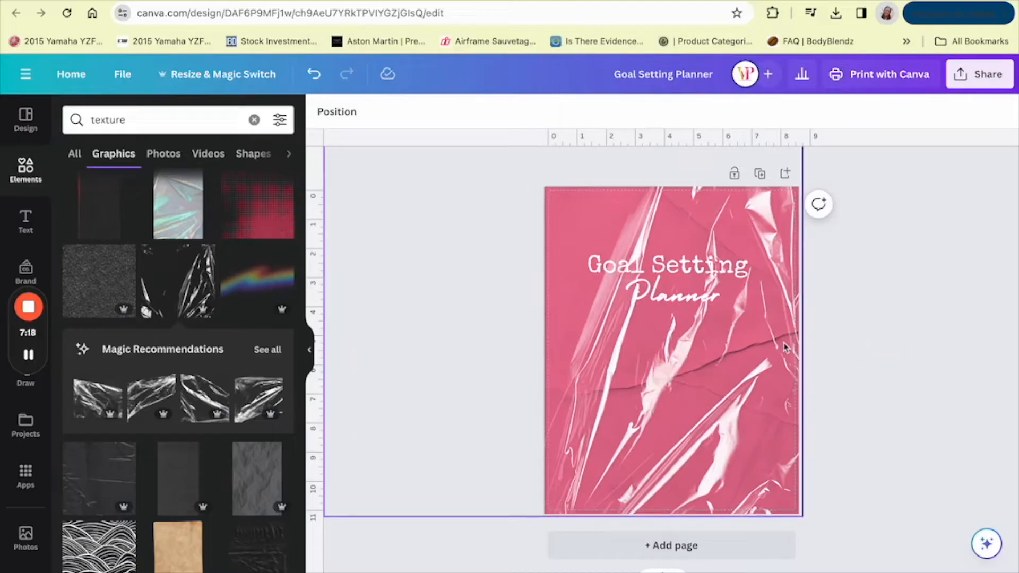
Flip the plastic-wrap overlay horizontally and reposition it so its creases run down the left side of the cover
left_click_drag(686, 414, 764, 425)
double_click(705, 402)
left_click(850, 371)
left_click_drag(716, 375, 780, 409)
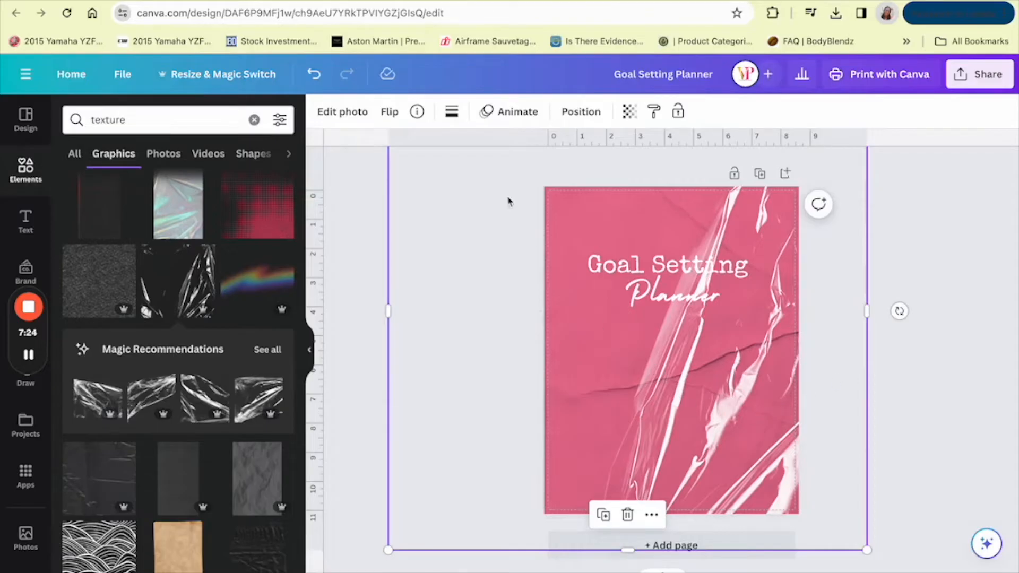
left_click(390, 113)
left_click(395, 147)
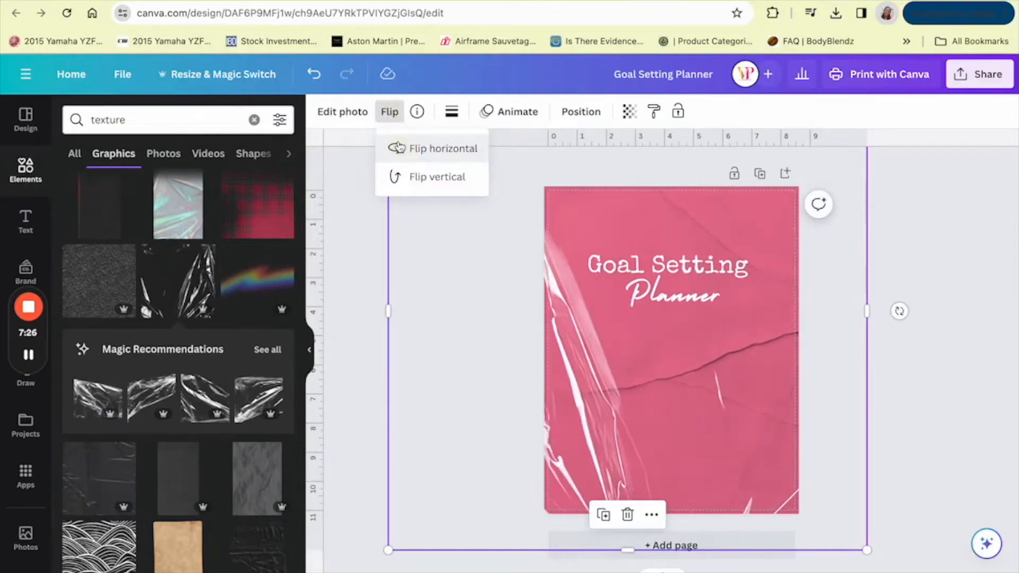
left_click_drag(585, 370, 611, 353)
left_click(951, 252)
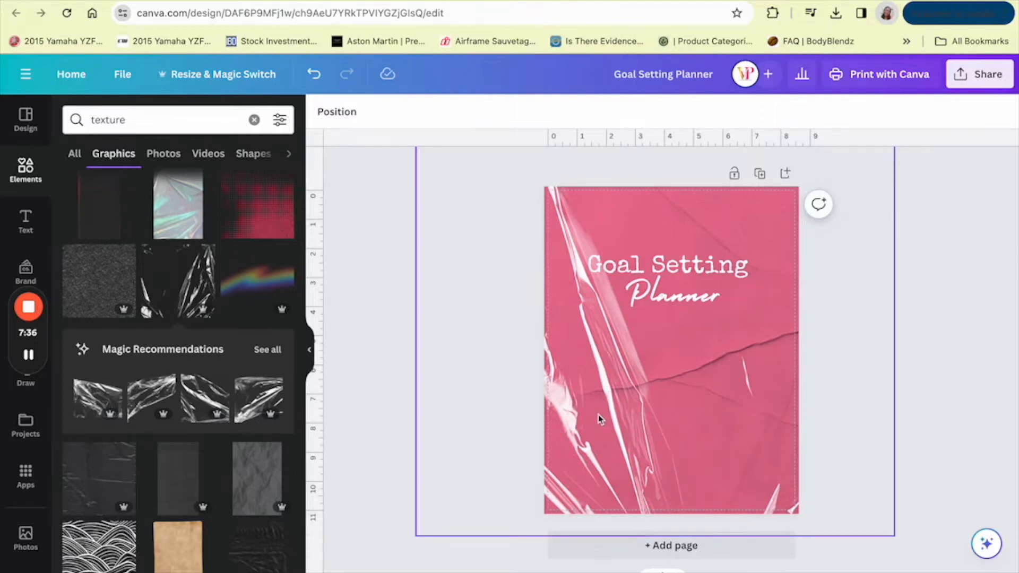
Add a blank second page after the cover
left_click(552, 552)
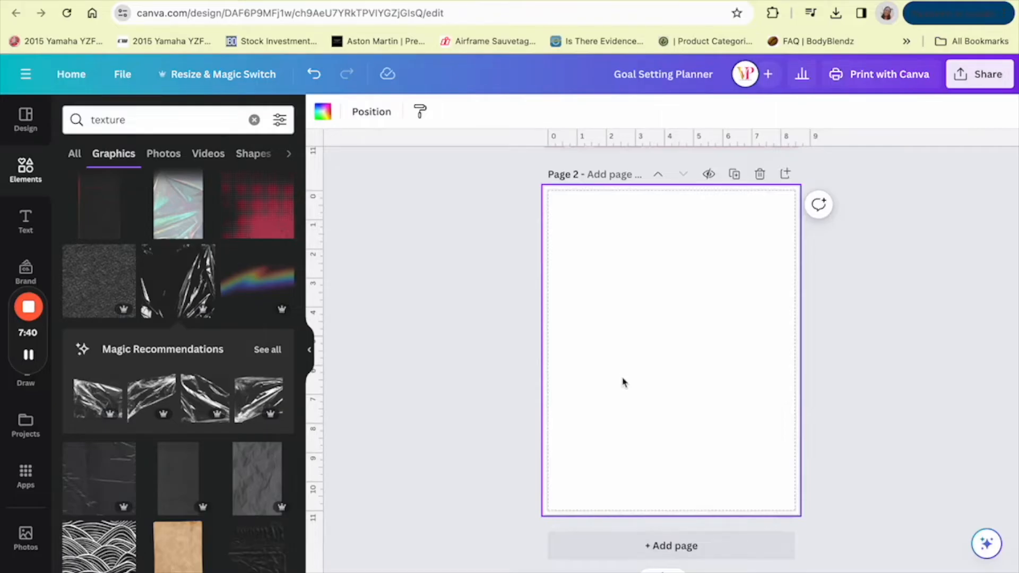
scroll(584, 372, "up", 3)
scroll(575, 380, "down", 3)
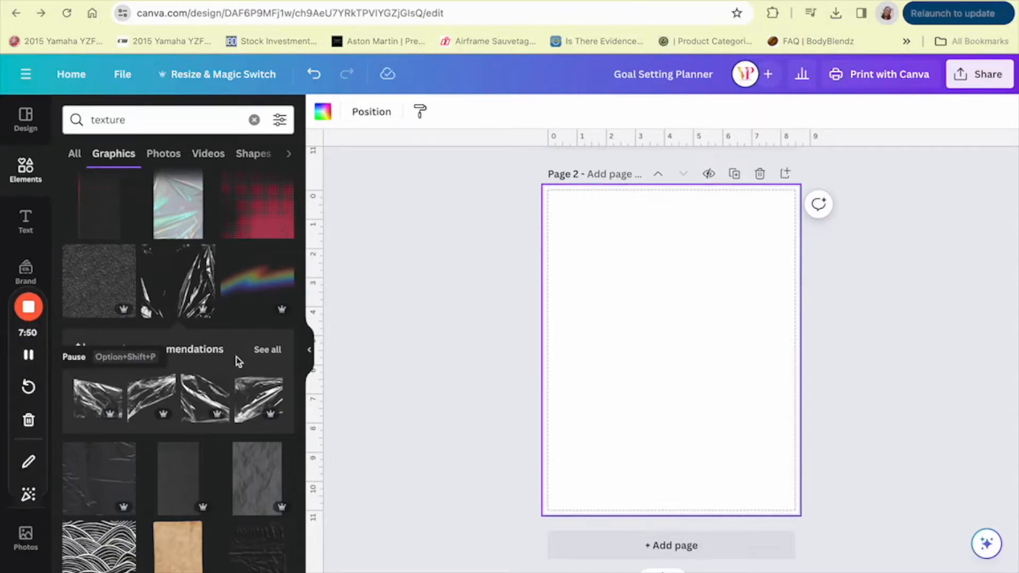
Add the text "This Planner Belongs to" in the upper part of page 2 and enlarge it to about size 25.9
left_click(27, 221)
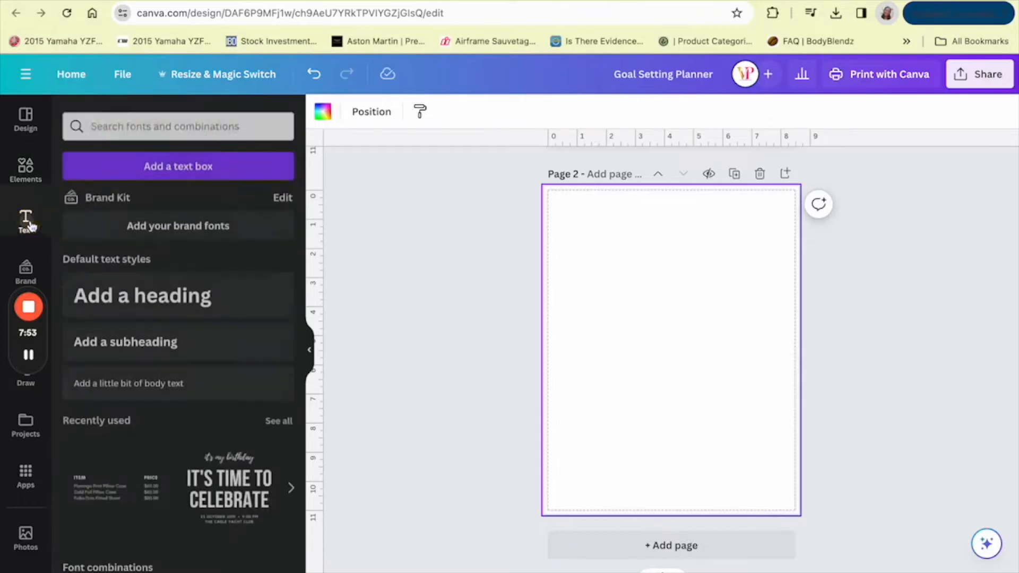
left_click(178, 159)
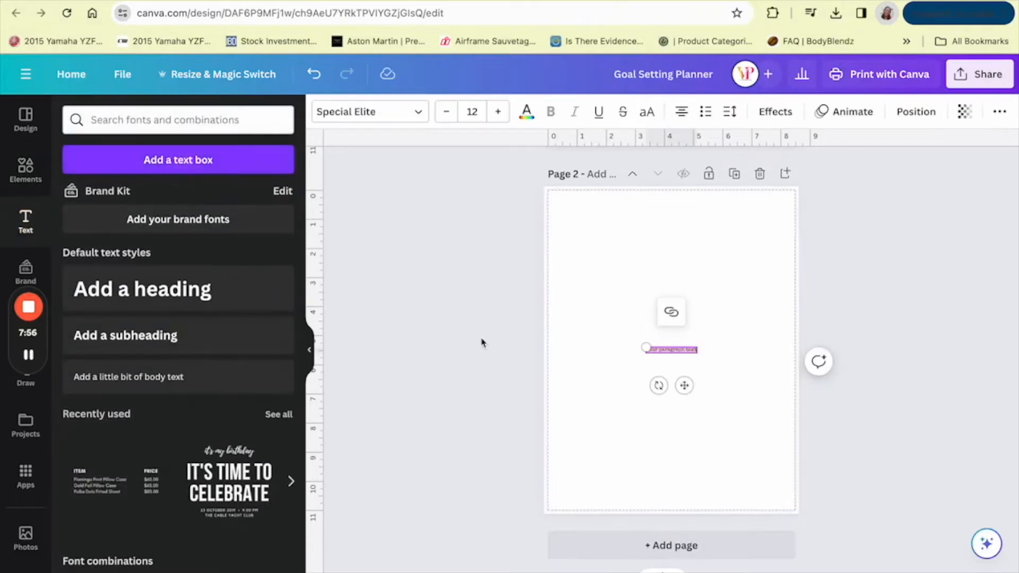
key("BackSpace")
left_click_drag(642, 354, 576, 418)
left_click_drag(650, 392, 683, 307)
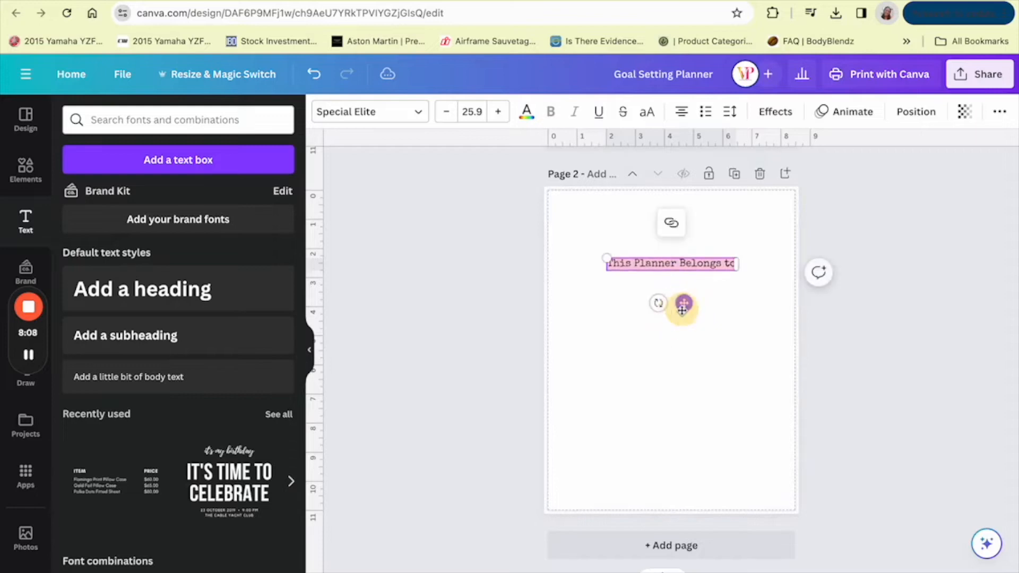
left_click(616, 303)
Add a horizontal line below "This Planner Belongs to", lengthen it, and duplicate it twice to make three evenly stacked writing lines
left_click(26, 169)
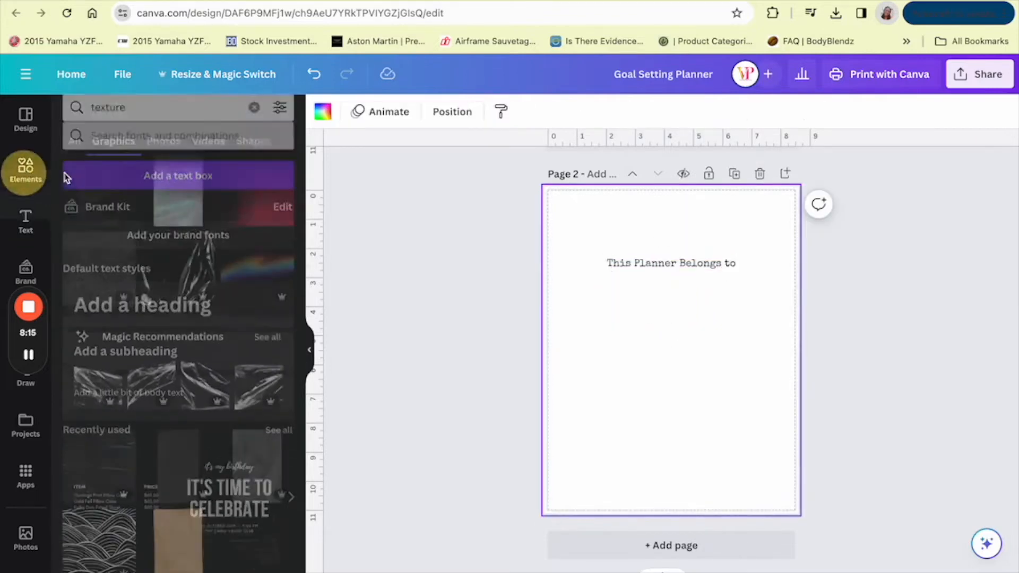
left_click(27, 171)
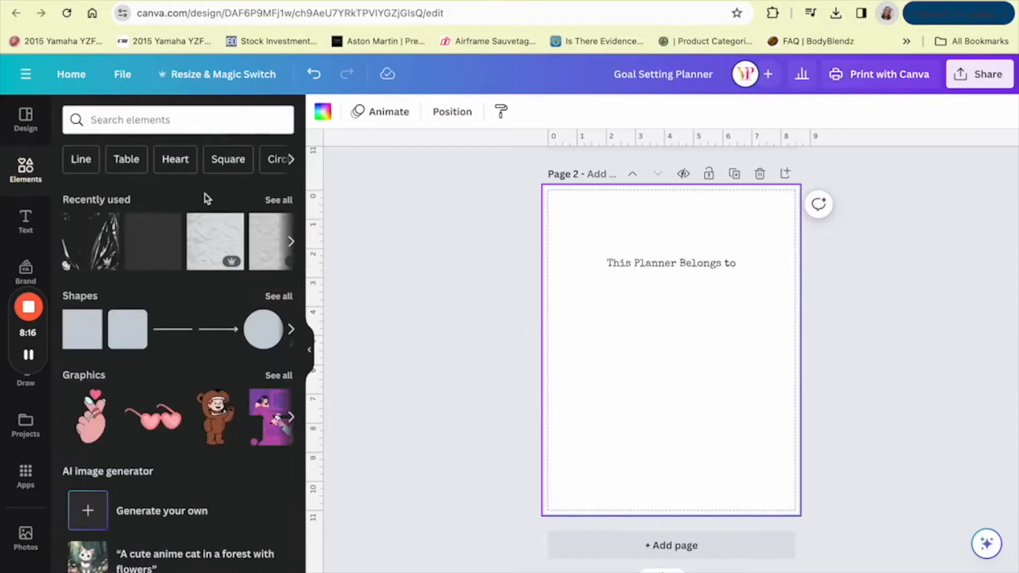
left_click(174, 330)
left_click_drag(632, 350, 573, 348)
left_click_drag(655, 382, 677, 400)
left_click(646, 319)
left_click(642, 328)
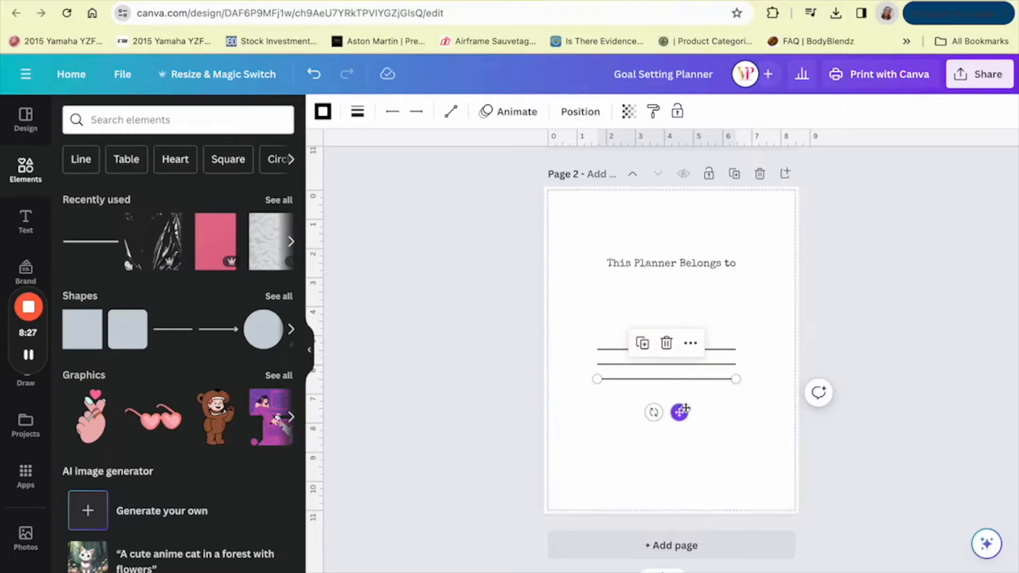
Select the three writing lines together and move them slightly higher on page 2
left_click(717, 421)
left_click(693, 346, "shift")
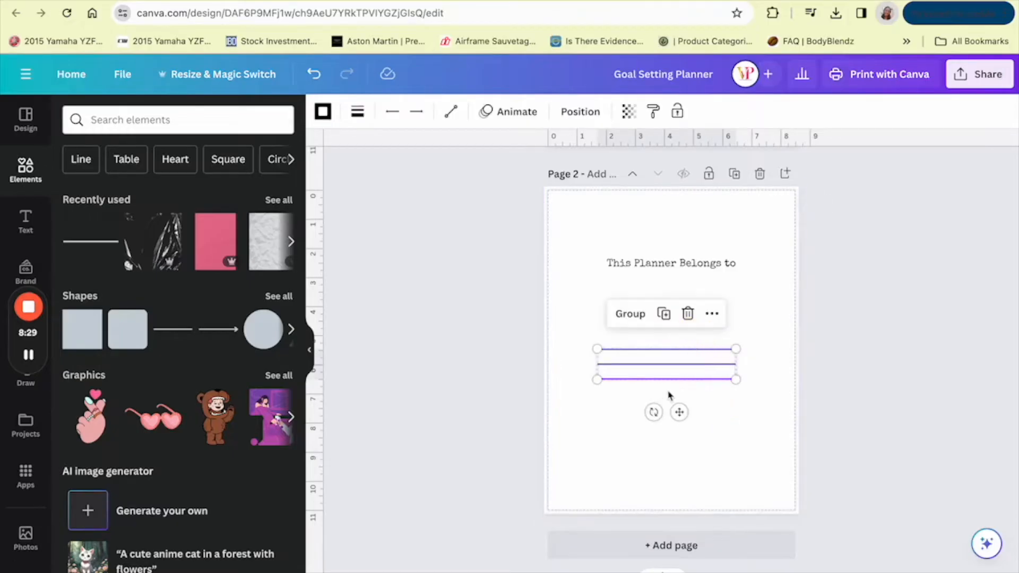
right_click(711, 324)
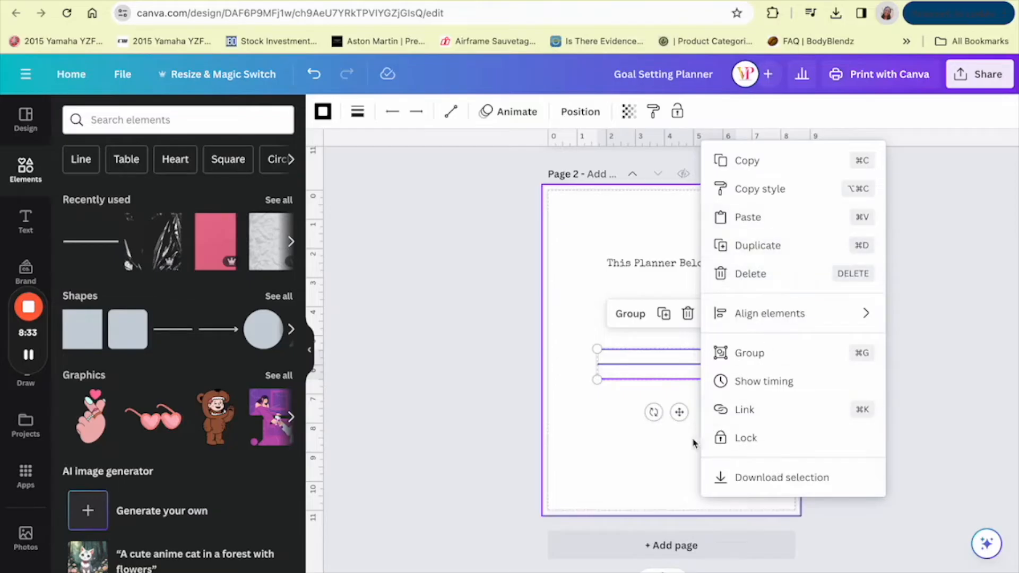
left_click(683, 453)
left_click_drag(688, 430, 699, 351)
left_click_drag(679, 412, 678, 393)
left_click(646, 447)
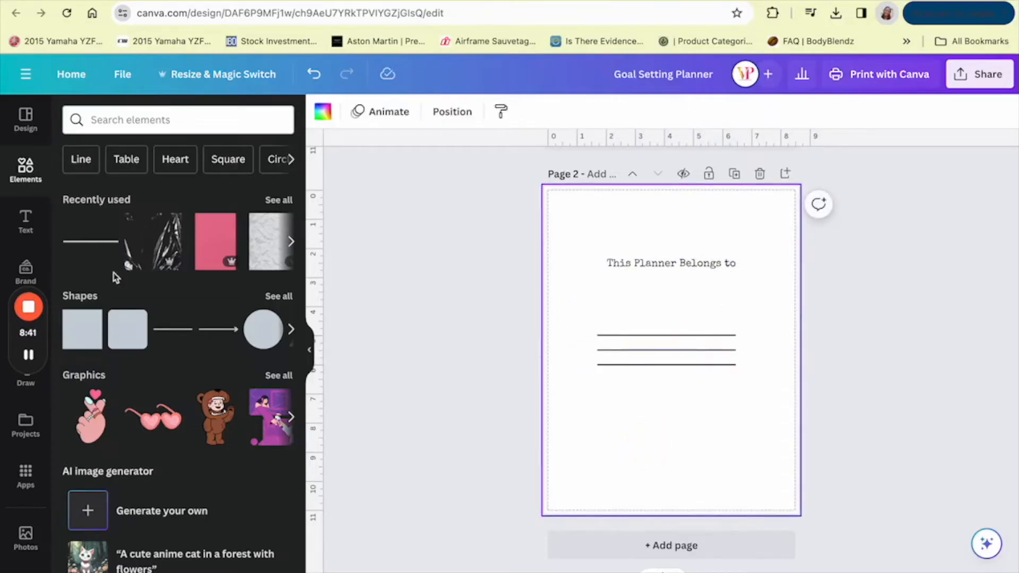
Search the elements for "hearts", add the red heart trail graphic, shrink it, and place it at the page's upper left
left_click(26, 167)
left_click(116, 121)
type("hearts")
key("Return")
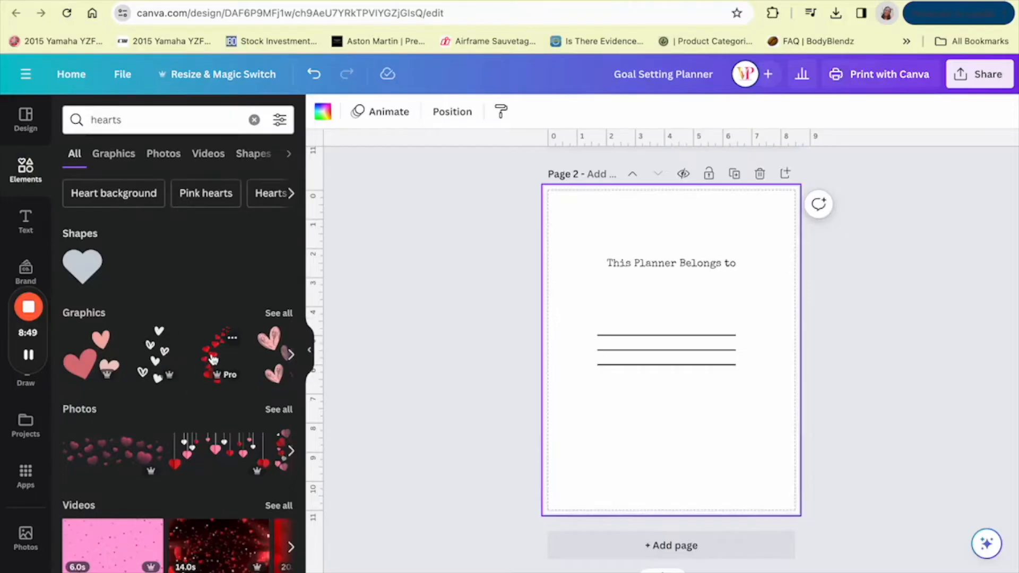
left_click(213, 360)
left_click_drag(738, 217, 661, 371)
left_click_drag(621, 434, 580, 277)
left_click(738, 344)
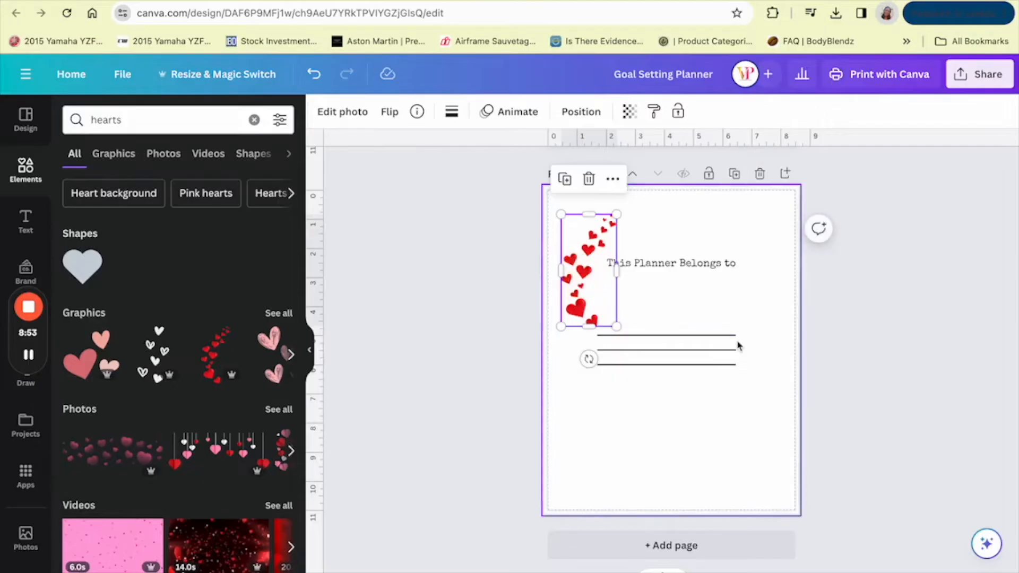
Add a second red heart trail, flip it horizontally, and place it at the lower right of page 2
left_click(217, 355)
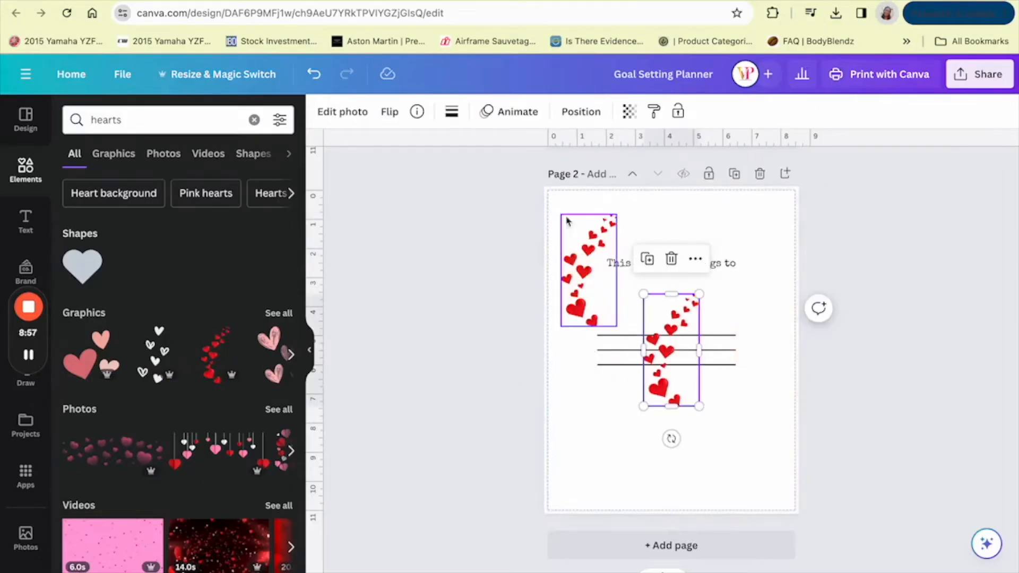
left_click(380, 106)
left_click(420, 150)
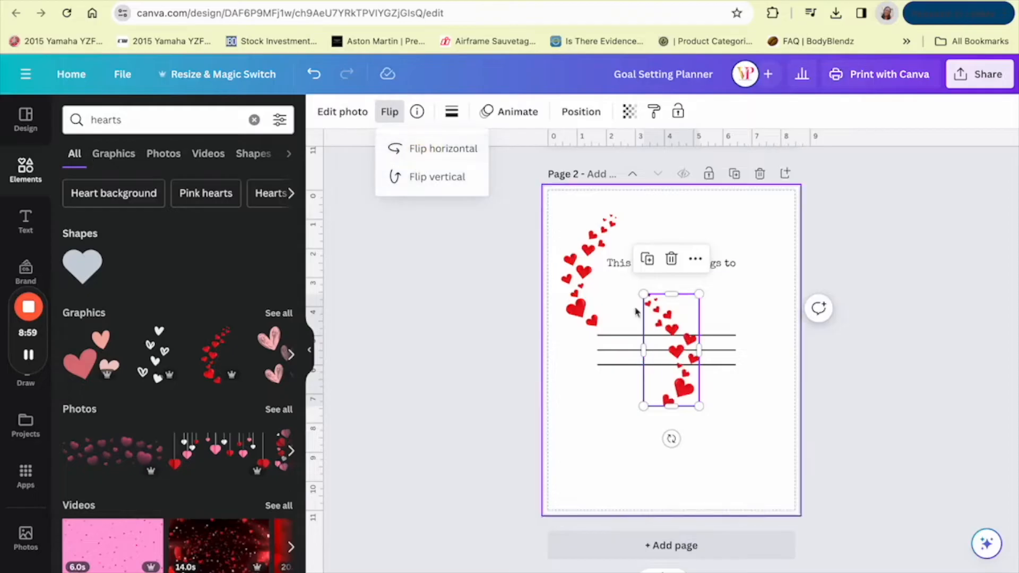
left_click_drag(677, 356, 749, 436)
left_click(780, 255)
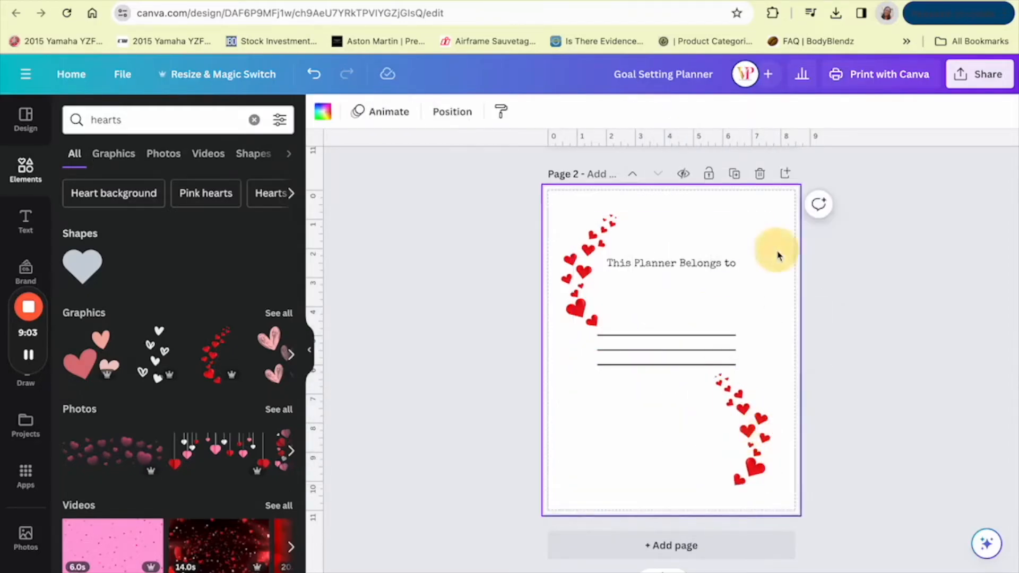
Rotate both heart trails clockwise, and shrink and reposition the upper-left one so it curves beside the text
left_click(750, 455)
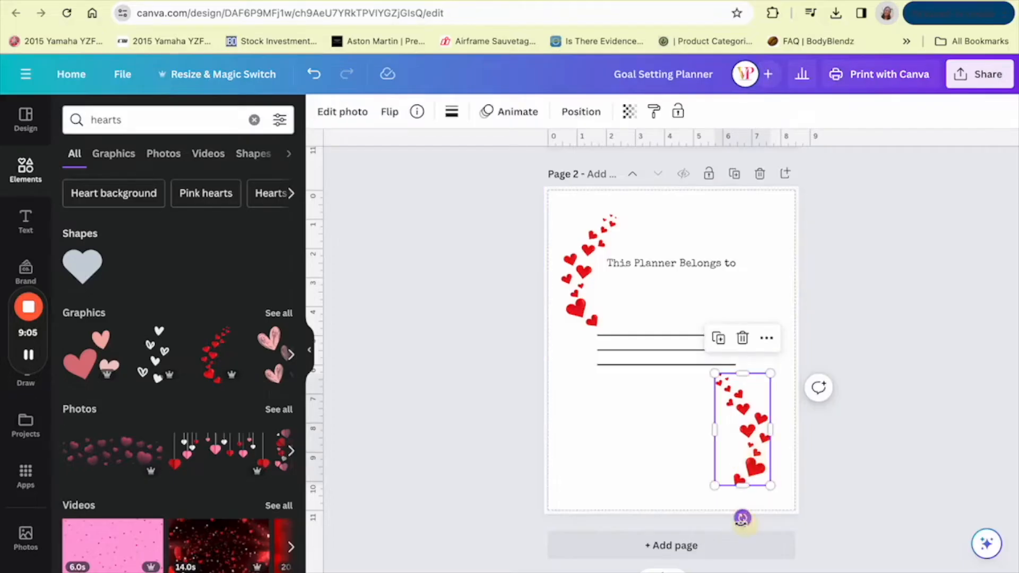
left_click_drag(741, 517, 690, 546)
left_click(572, 294)
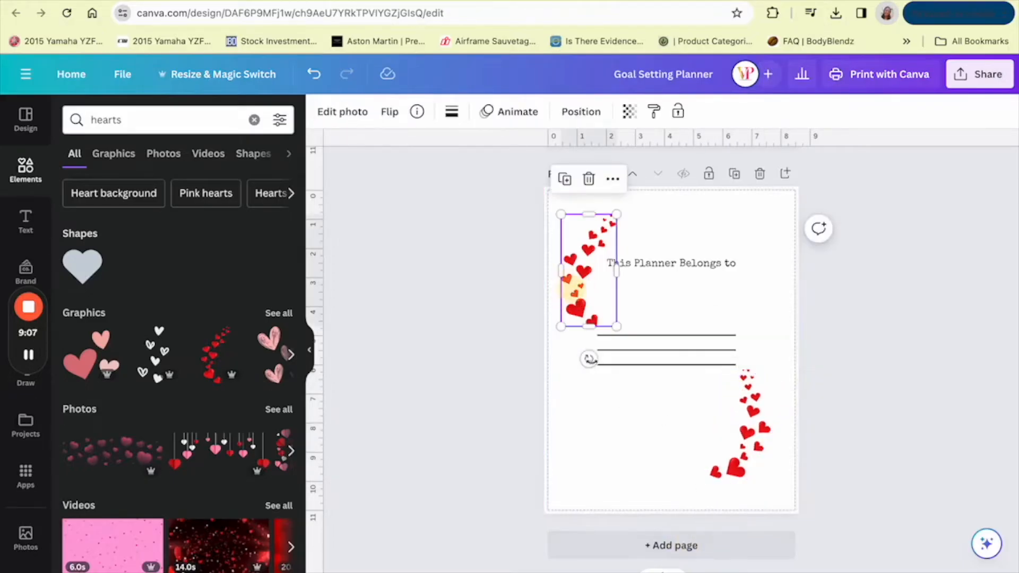
left_click_drag(584, 363, 560, 360)
left_click(580, 269)
left_click_drag(600, 314, 593, 288)
left_click_drag(603, 223, 605, 231)
Move the lower-right heart trail slightly up, closer to the end of the writing lines
left_click(655, 428)
left_click_drag(742, 419, 744, 398)
left_click(818, 364)
left_click(844, 297)
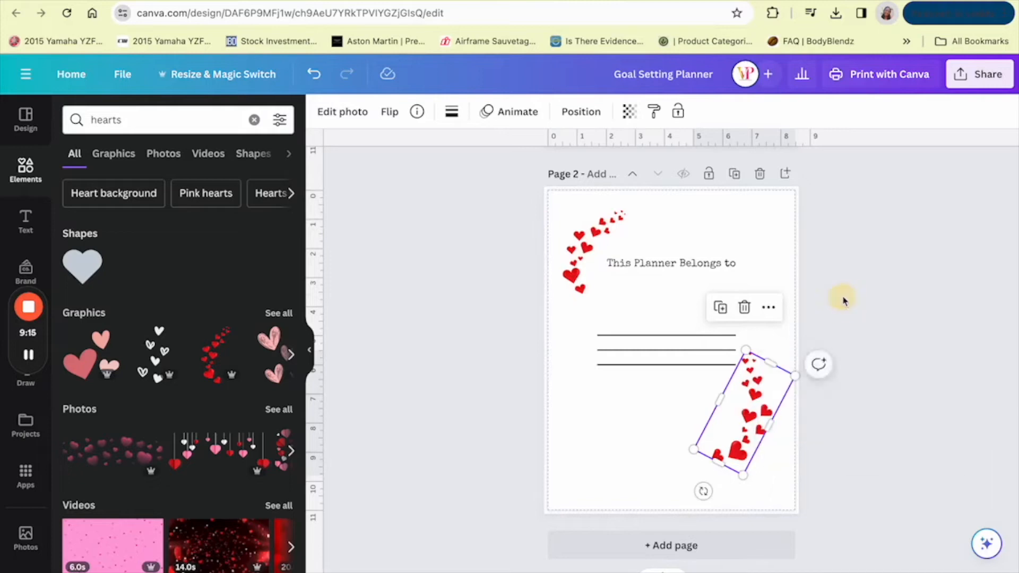
left_click(844, 299)
scroll(846, 301, "up", 3)
scroll(844, 301, "up", 3)
scroll(844, 301, "down", 6)
scroll(844, 300, "up", 1)
scroll(845, 301, "down", 1)
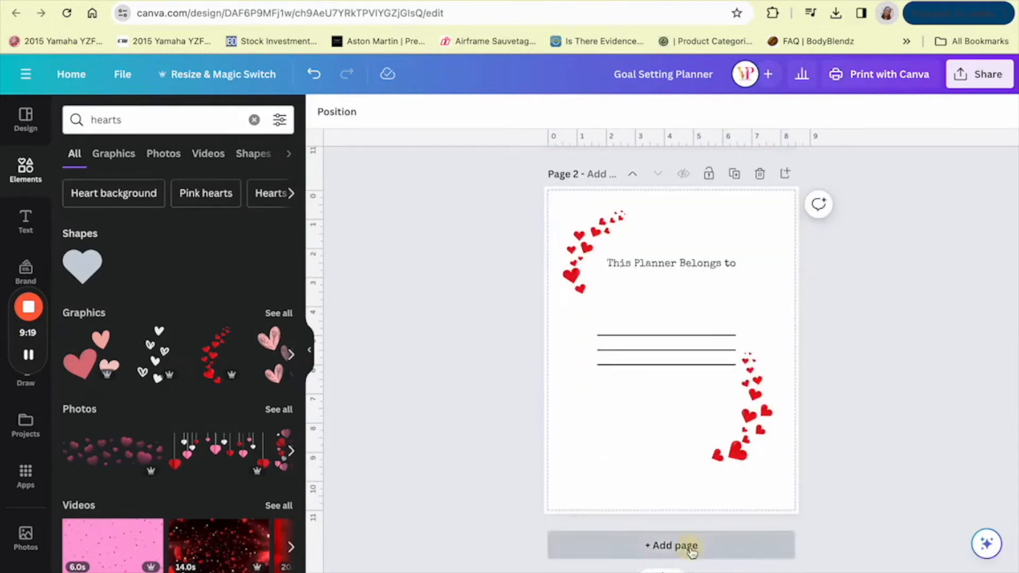
Add a third page and place the text "How to Use this Planner:" near its top
left_click(671, 545)
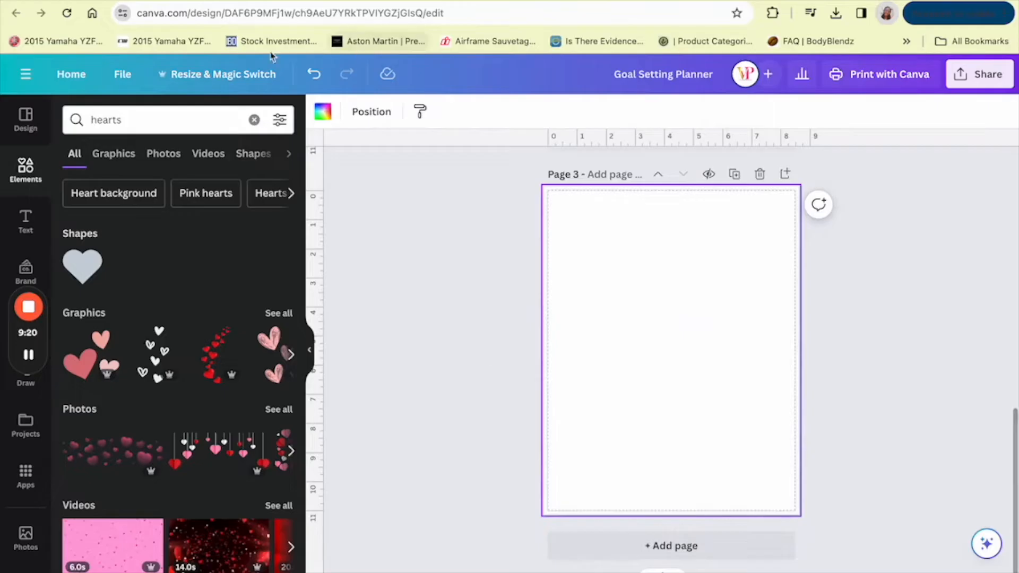
left_click(254, 120)
left_click(26, 217)
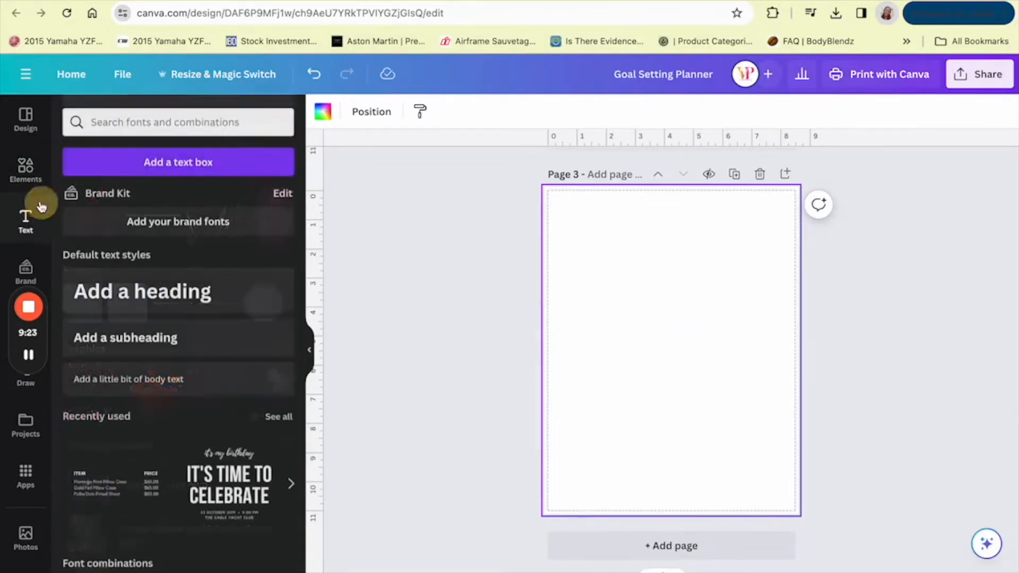
left_click(143, 159)
key("BackSpace")
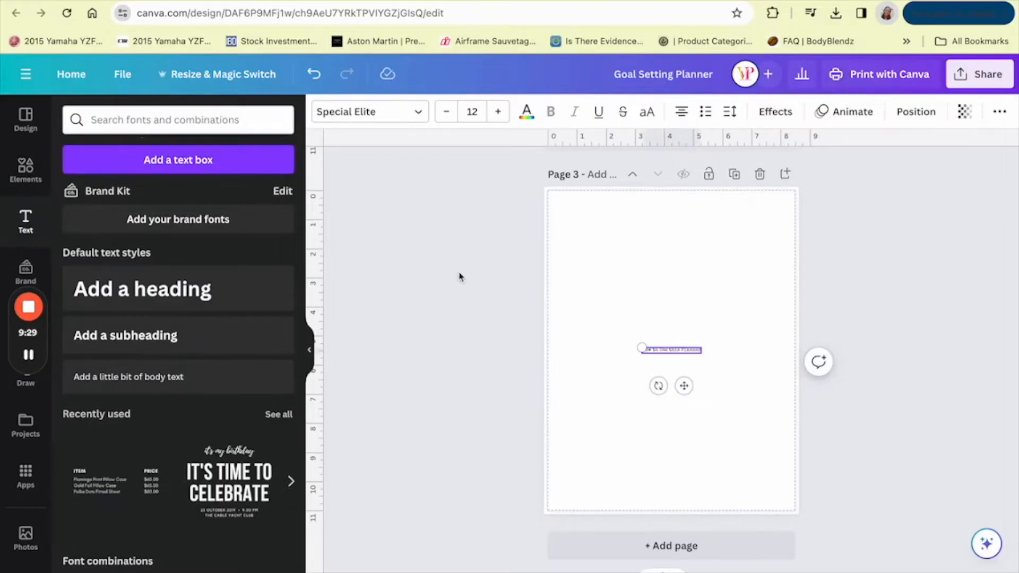
left_click_drag(685, 386, 673, 252)
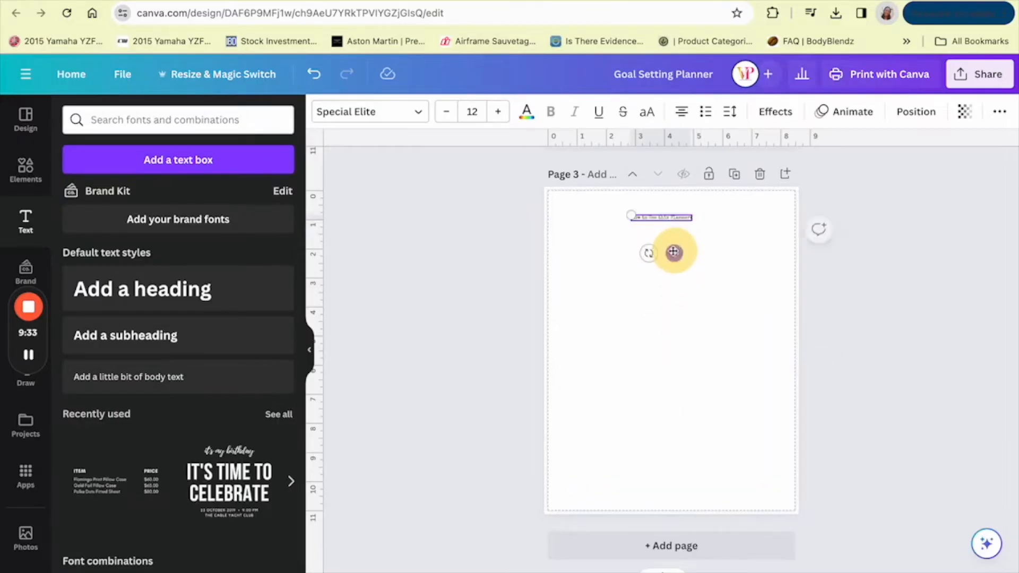
Enlarge the "How to Use this Planner:" heading to about size 30.8 and center it on the page
left_click(472, 112)
left_click(479, 403)
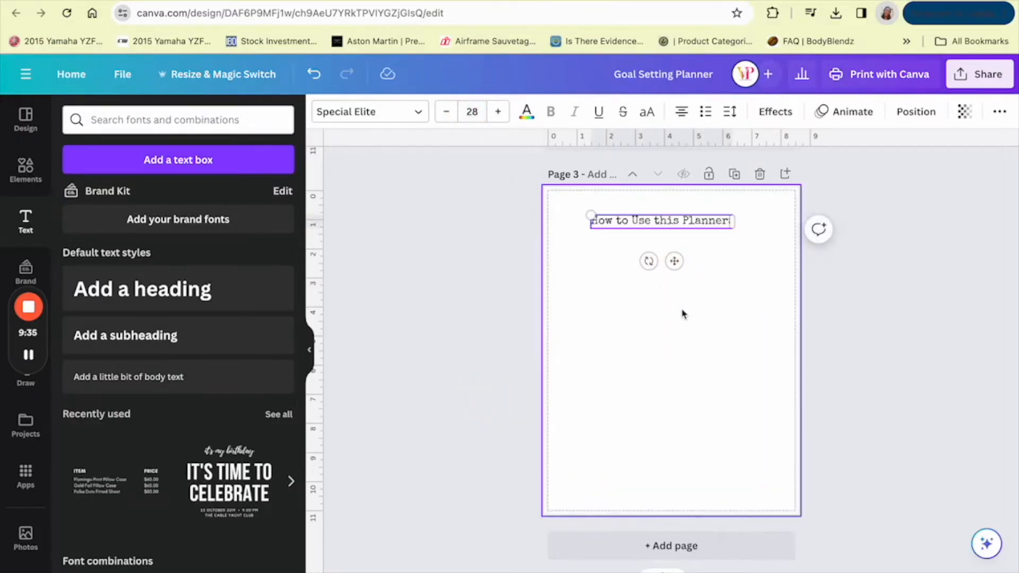
left_click_drag(674, 260, 691, 269)
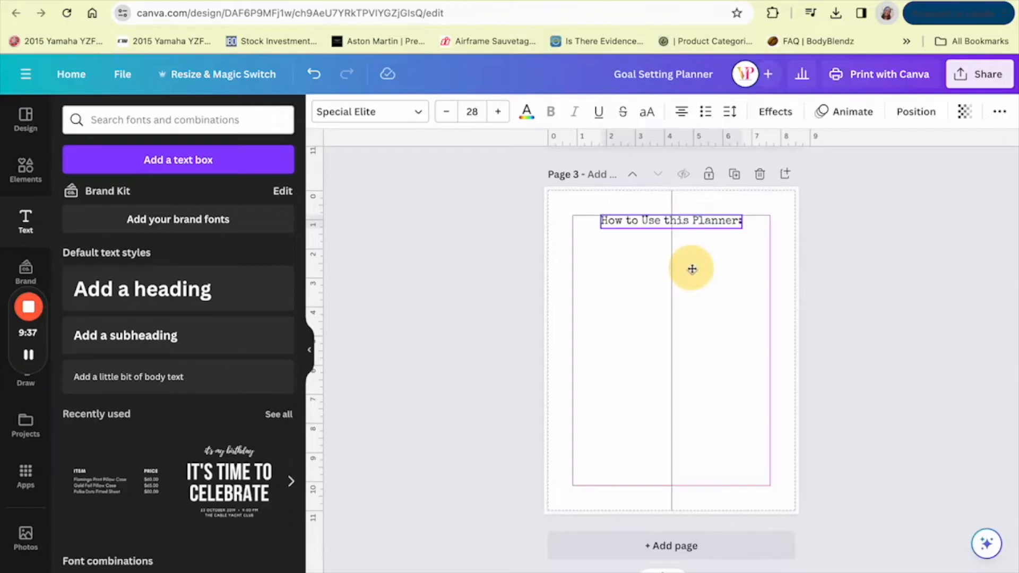
left_click_drag(600, 232, 586, 246)
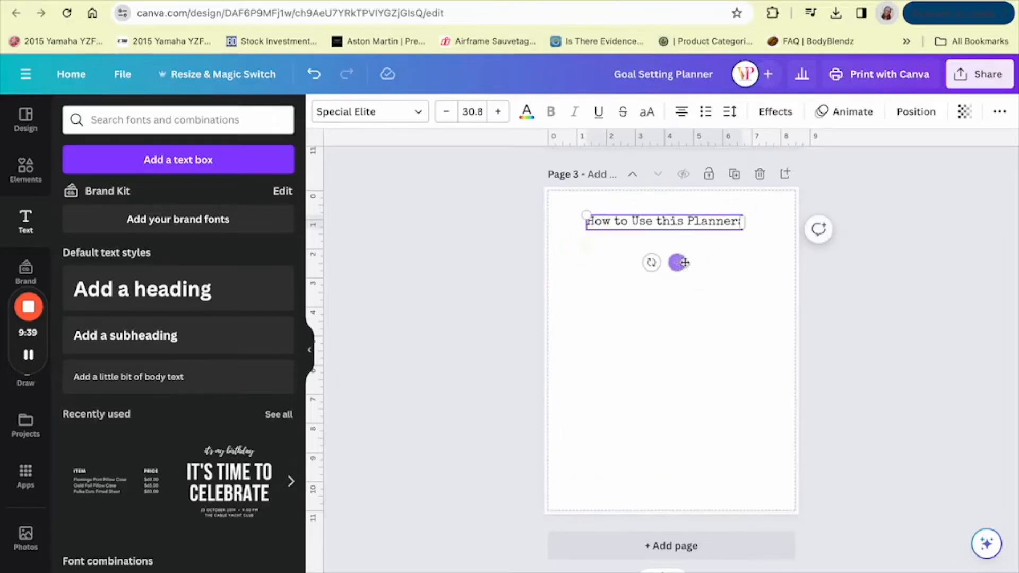
left_click_drag(679, 263, 683, 264)
left_click(651, 302)
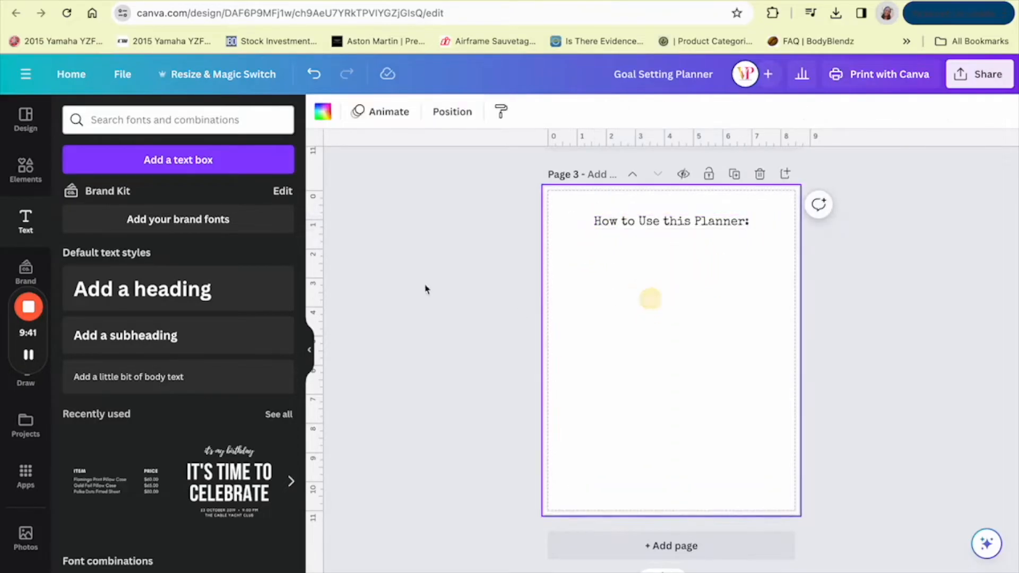
Add a size 12 body text box below the heading, on the left side of page 3
left_click(151, 166)
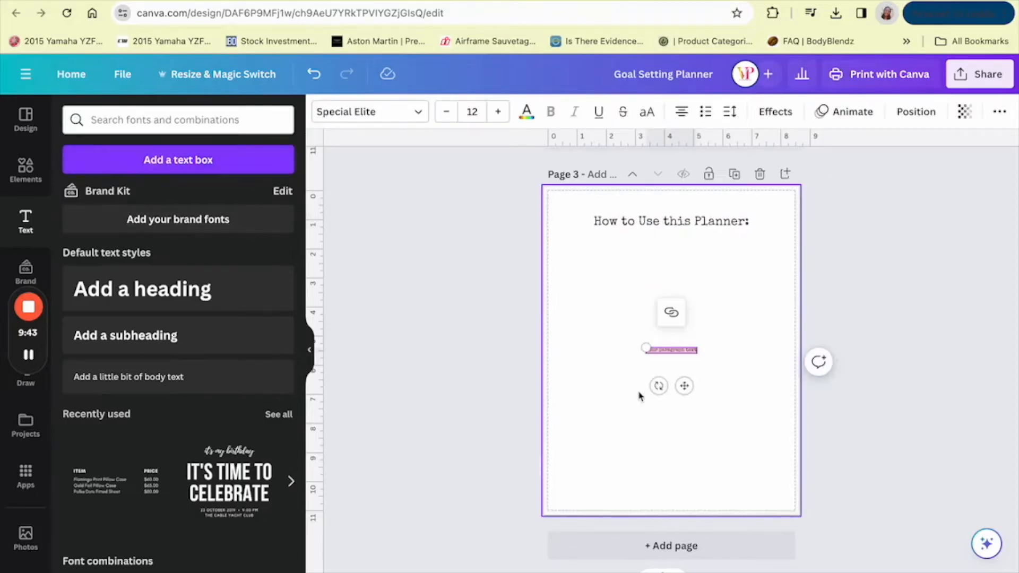
left_click_drag(684, 385, 607, 289)
In a new browser tab, search for a lorem ipsum generator, open loremipsum.io, and copy its placeholder paragraph
key("ctrl+t")
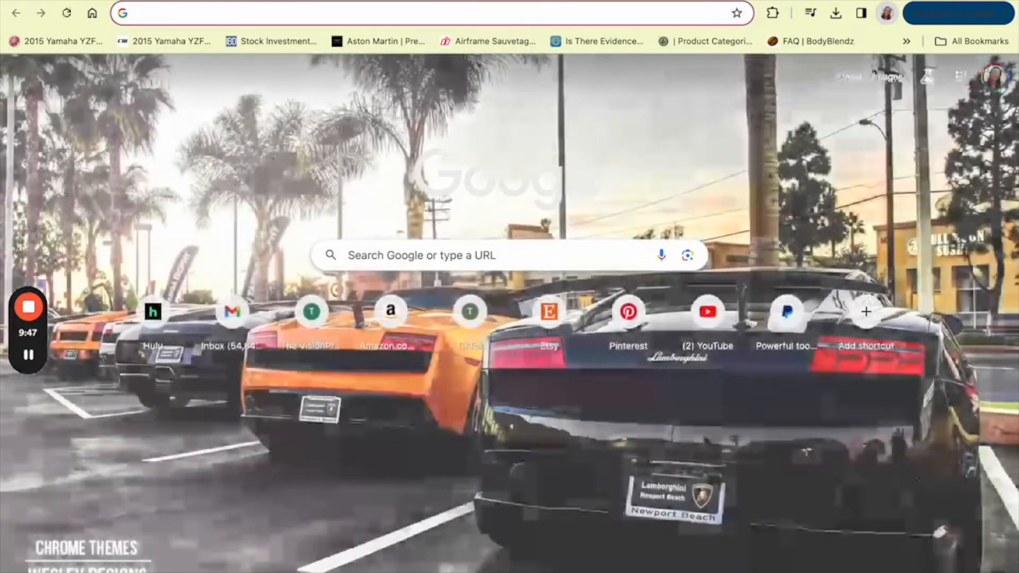
type("lores")
key("BackSpace")
type("m ips")
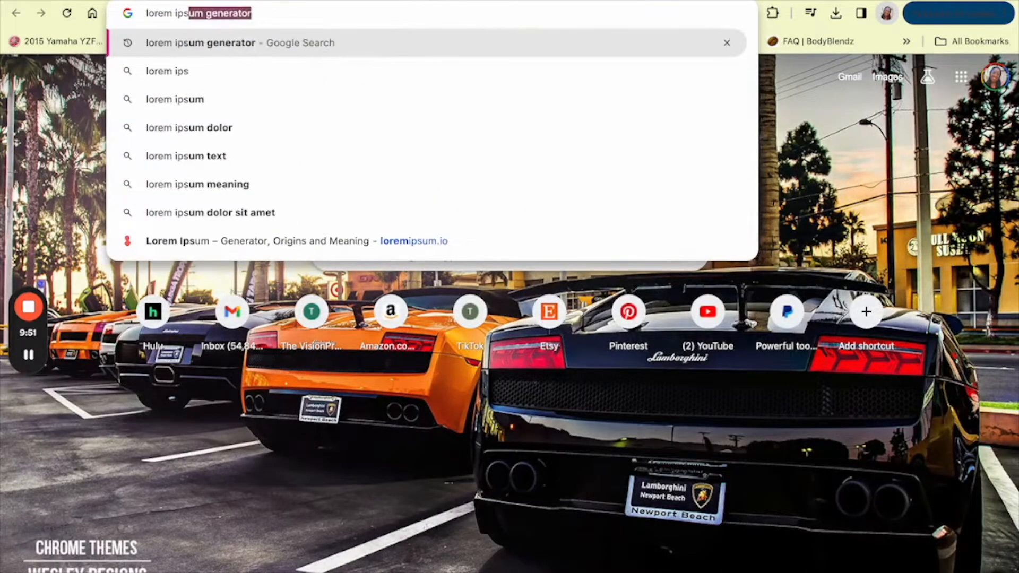
key("Return")
left_click(352, 284)
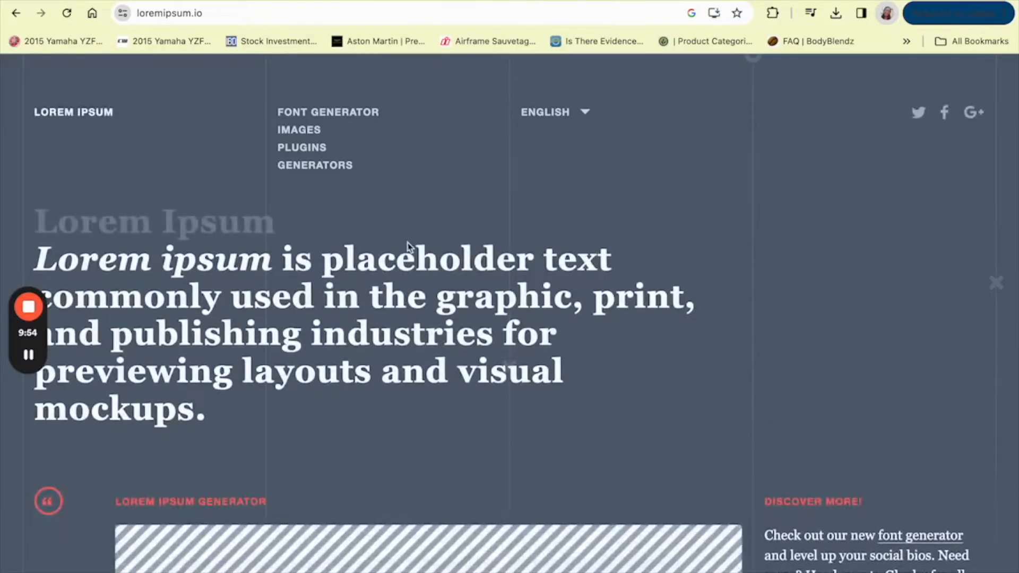
scroll(266, 416, "down", 5)
left_click(672, 523)
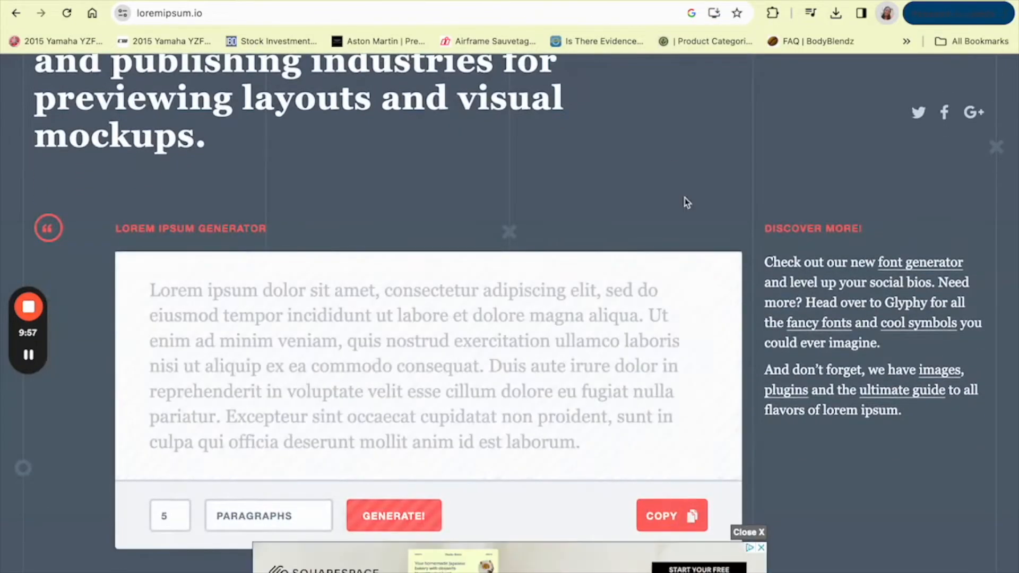
Return to the Canva design, replace the body text with the copied lorem ipsum paragraph, and align it to the left margin
left_click(118, 2)
left_click(141, 1)
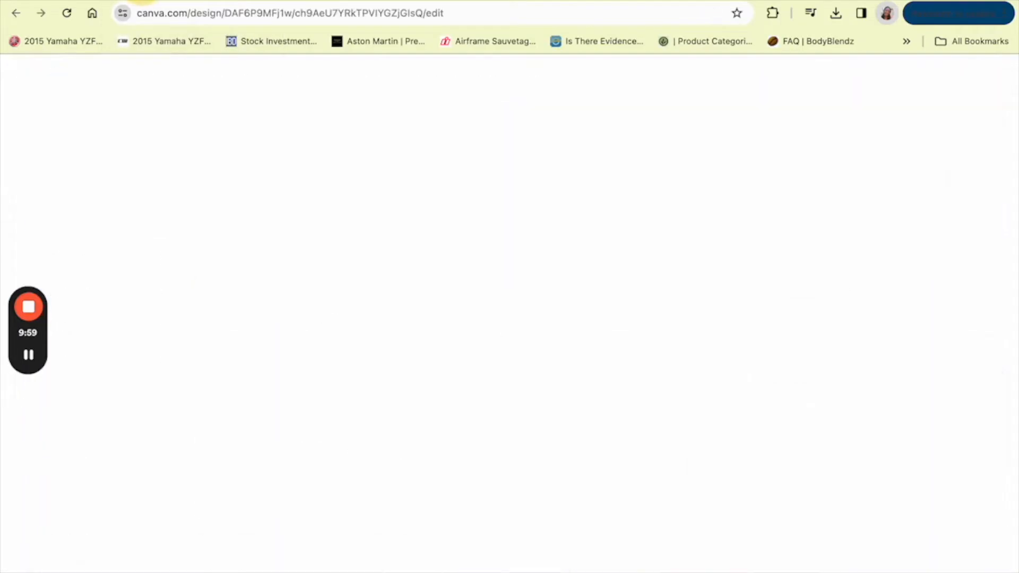
left_click(596, 253)
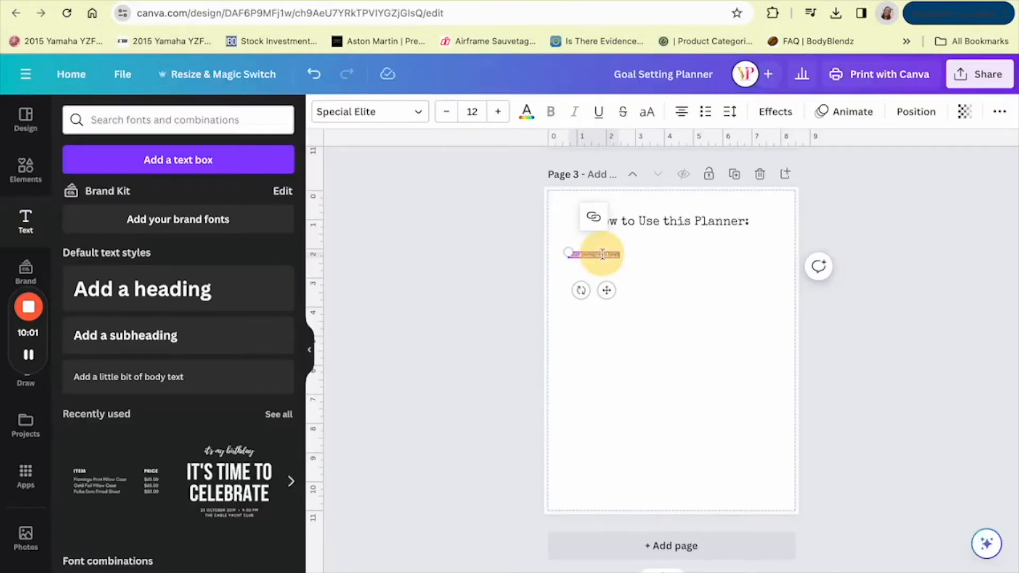
key("ctrl+v")
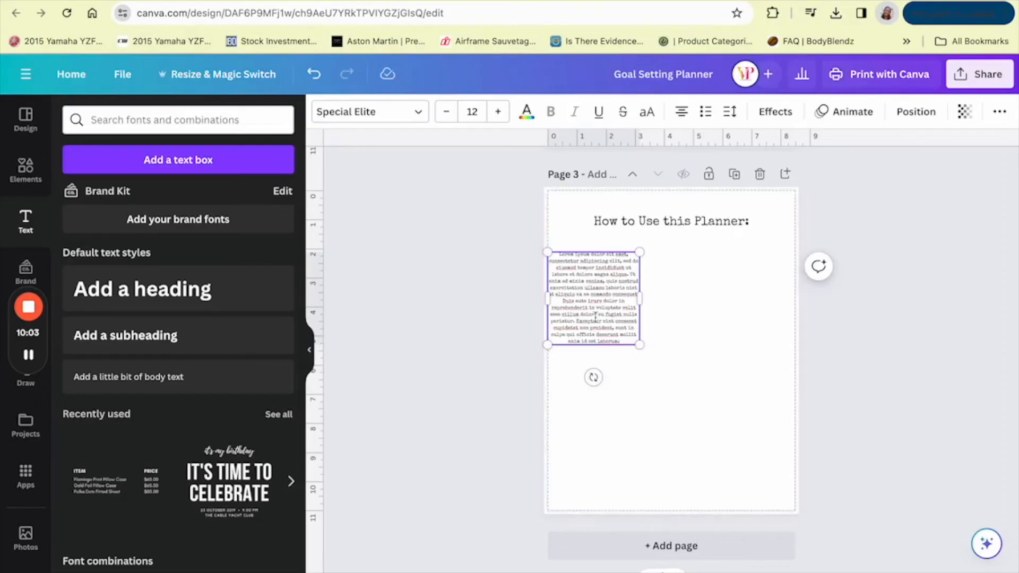
left_click(624, 399)
left_click_drag(591, 320, 617, 318)
Duplicate the paragraph into a right column, then duplicate both paragraphs below to form a two-by-two layout
left_click(643, 216)
left_click_drag(631, 285, 733, 284)
left_click_drag(703, 423, 637, 255)
left_click(718, 216)
left_click_drag(717, 290, 716, 404)
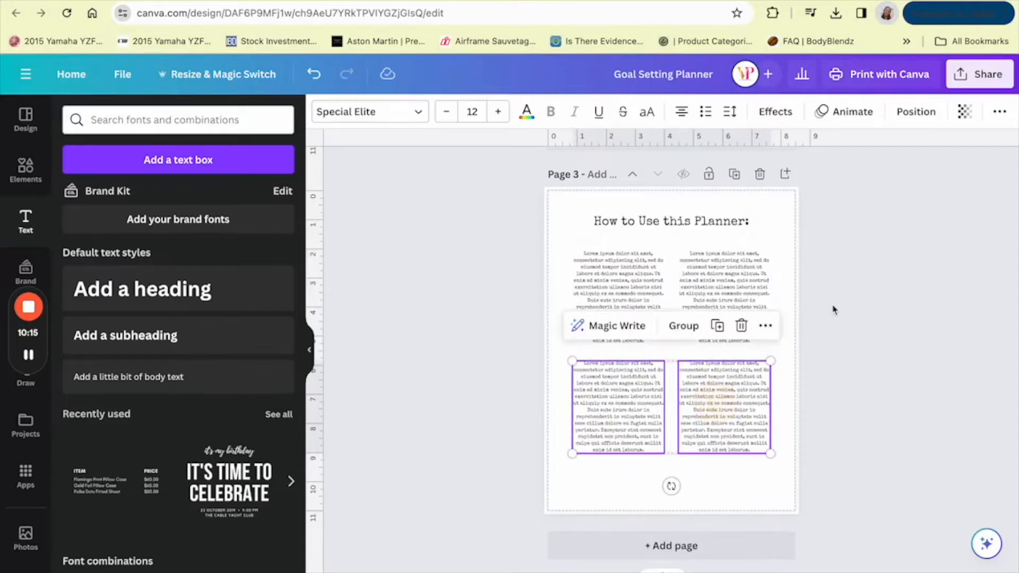
left_click(826, 316)
scroll(821, 309, "up", 5)
scroll(690, 338, "down", 5)
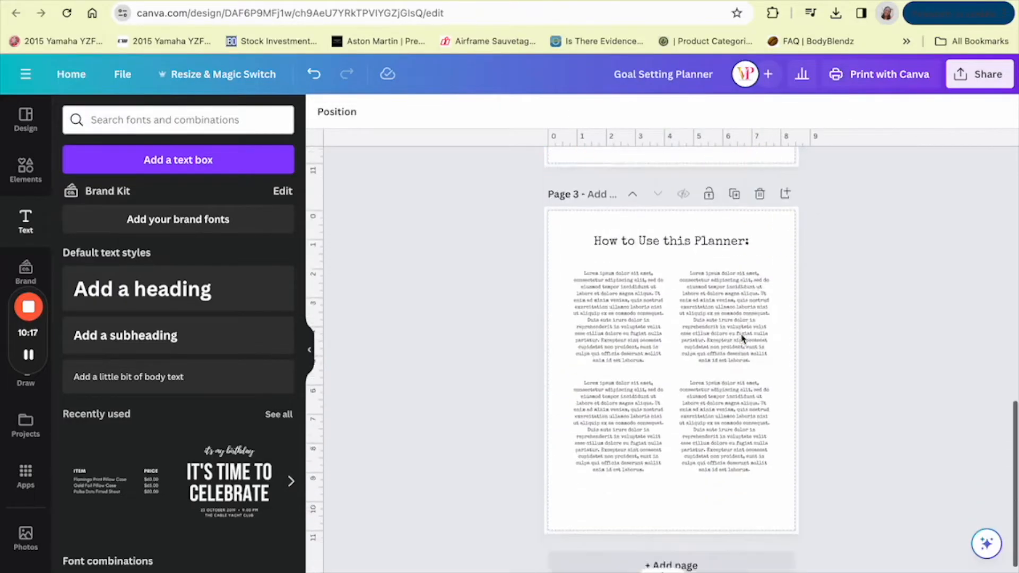
Add a blank page 4 and place a new size 12 text box centered near its upper edge
left_click(653, 545)
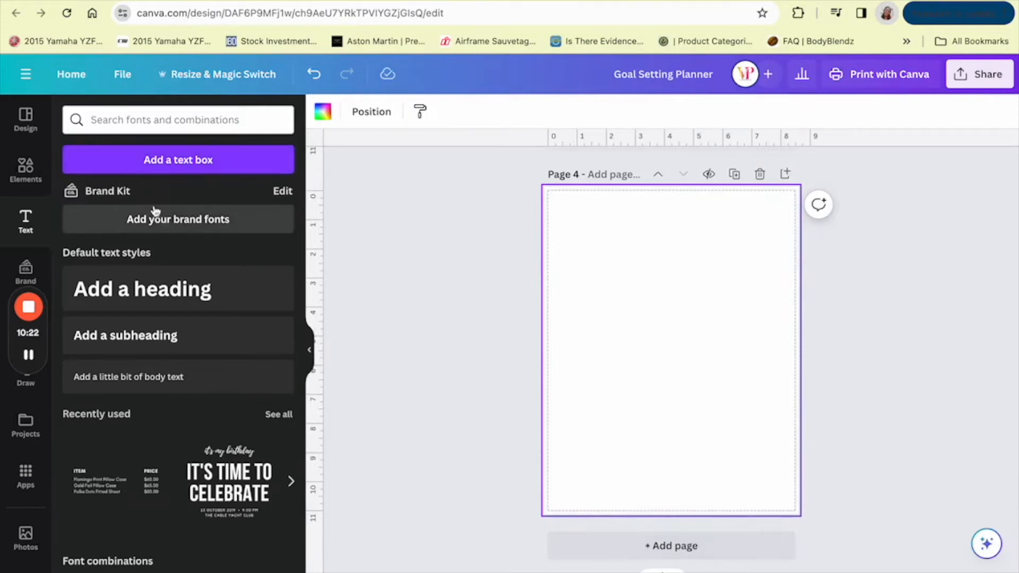
left_click(125, 159)
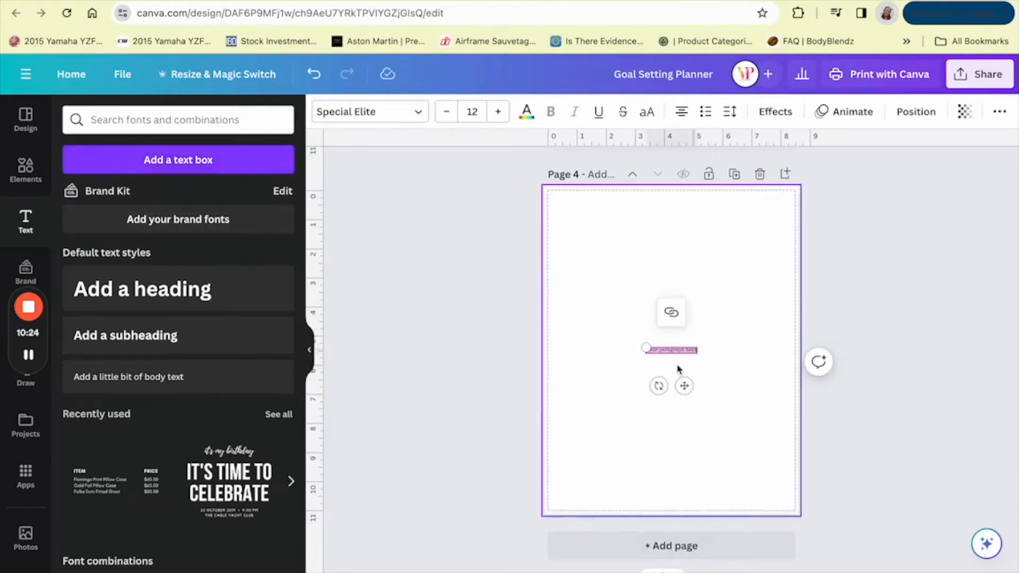
left_click_drag(684, 385, 685, 254)
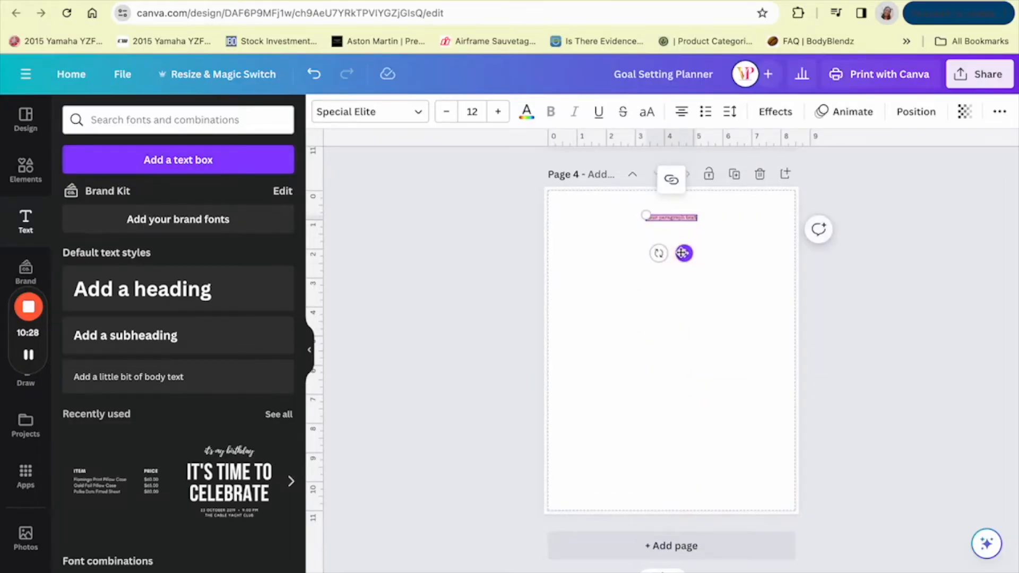
type("Mon")
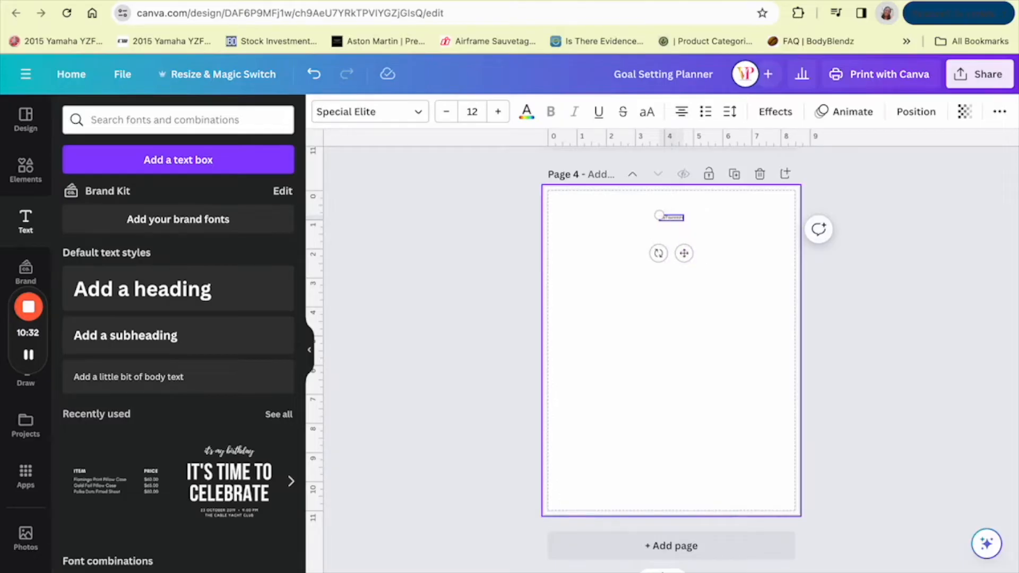
double_click(673, 217)
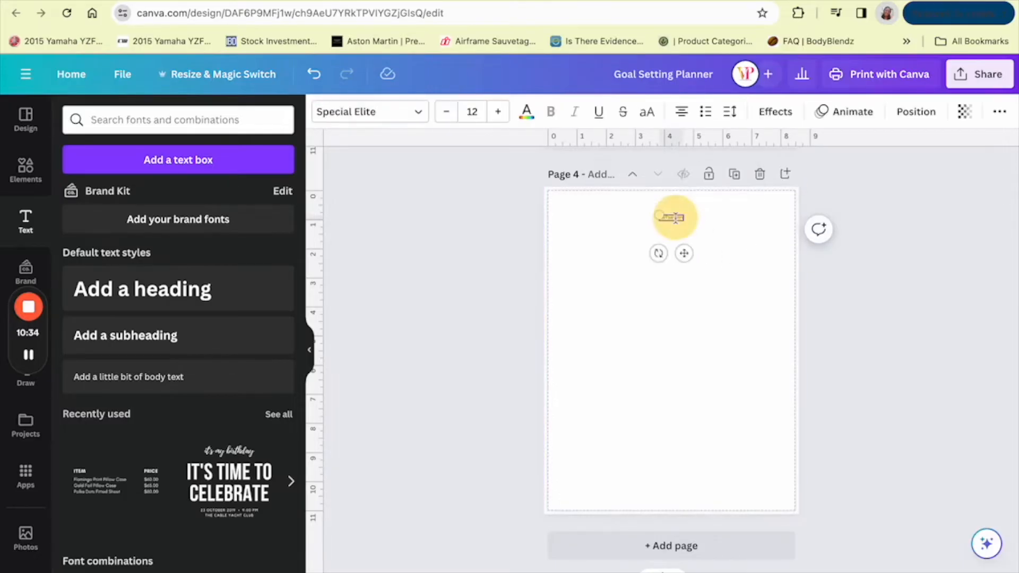
type("Mon")
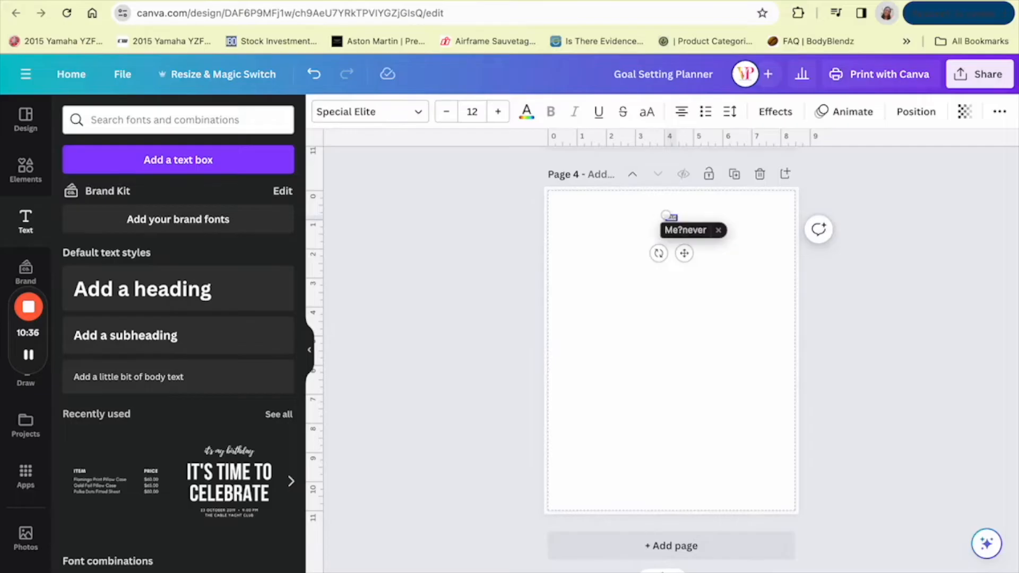
Replace the text with "Date:", widen and left-align the text box, and place it in the upper-left corner of page 4
double_click(672, 218)
type("M")
left_click_drag(685, 253, 646, 219)
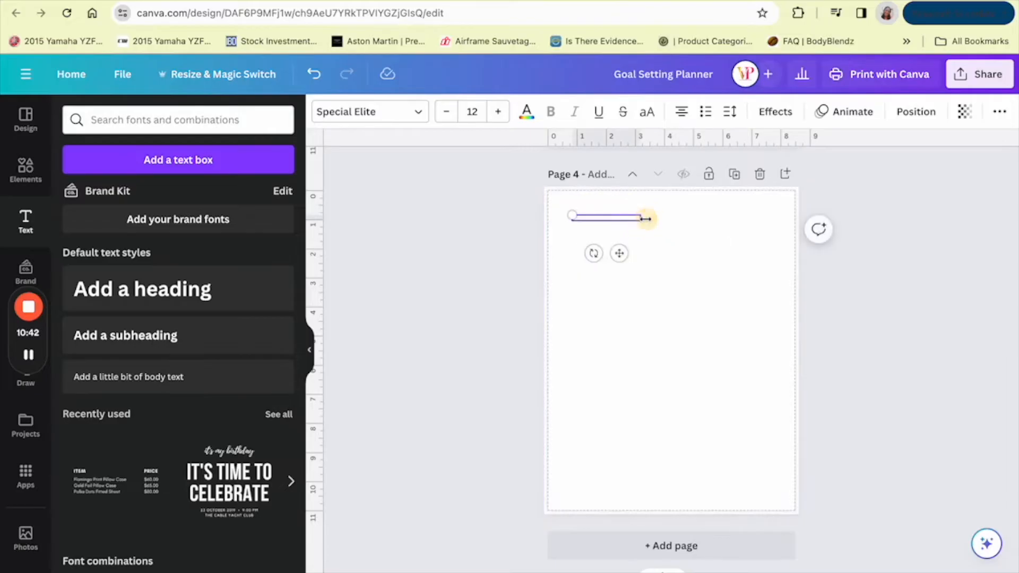
type("atus")
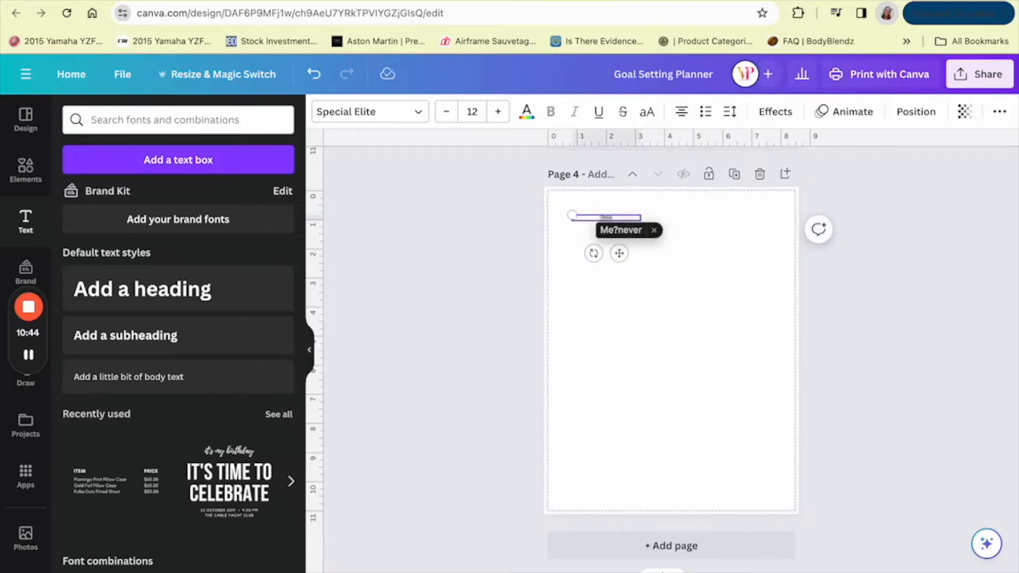
left_click(655, 232)
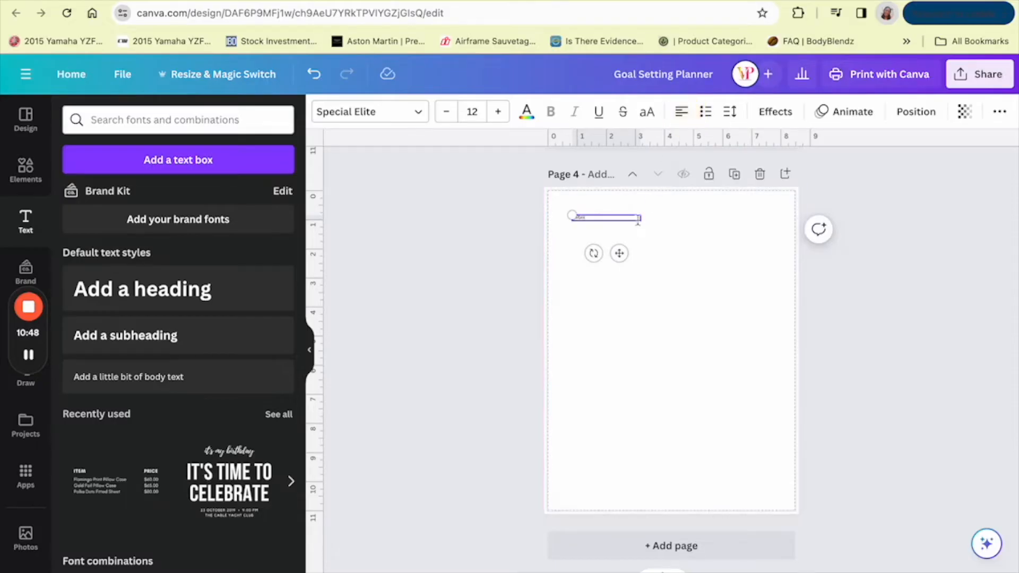
left_click(635, 243)
left_click_drag(582, 222, 571, 212)
left_click(593, 237)
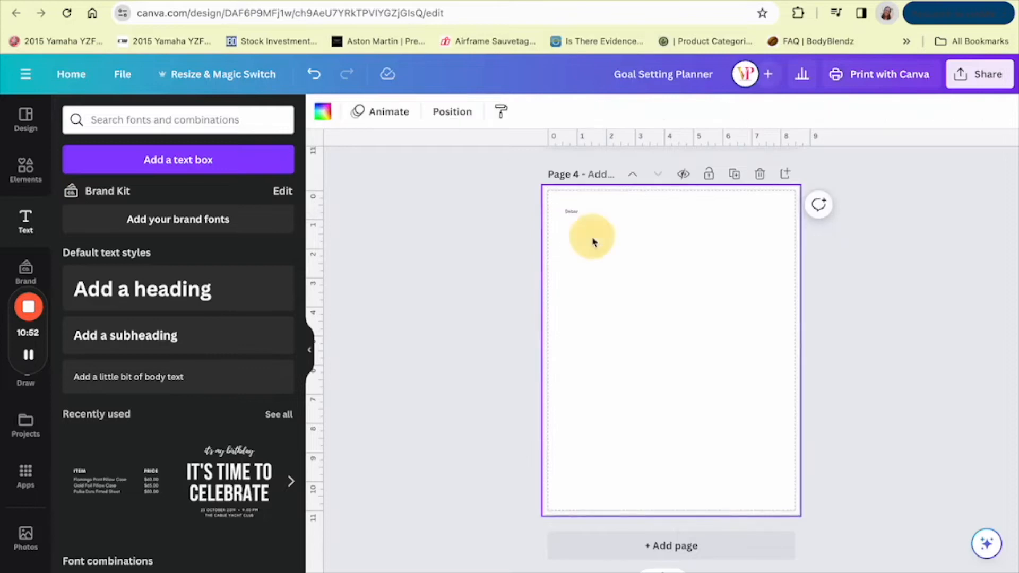
Add a solid line with a weight of 1 and position it directly after the "Date:" label
scroll(594, 287, "up", 2)
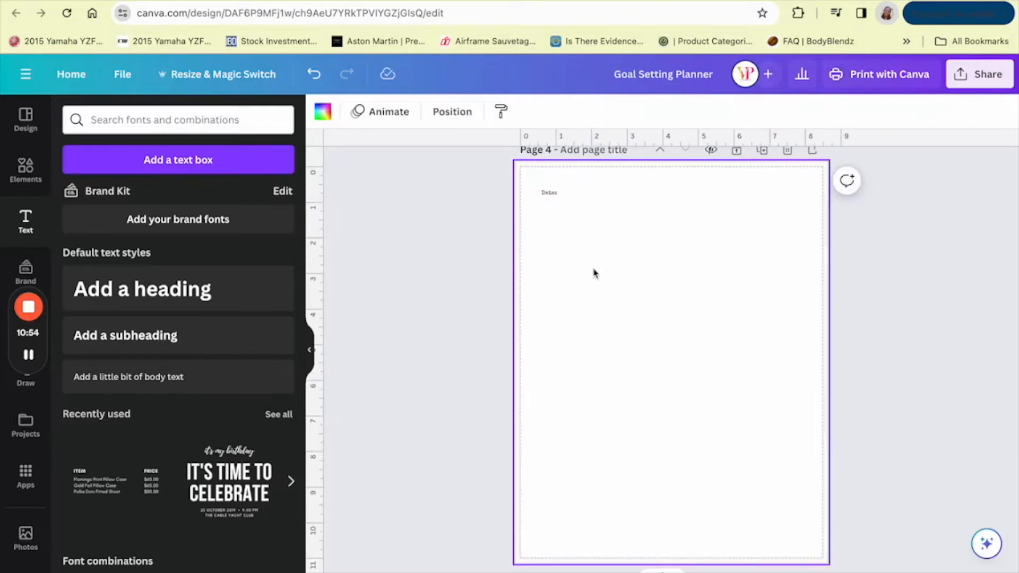
scroll(583, 303, "up", 3)
scroll(583, 300, "up", 2)
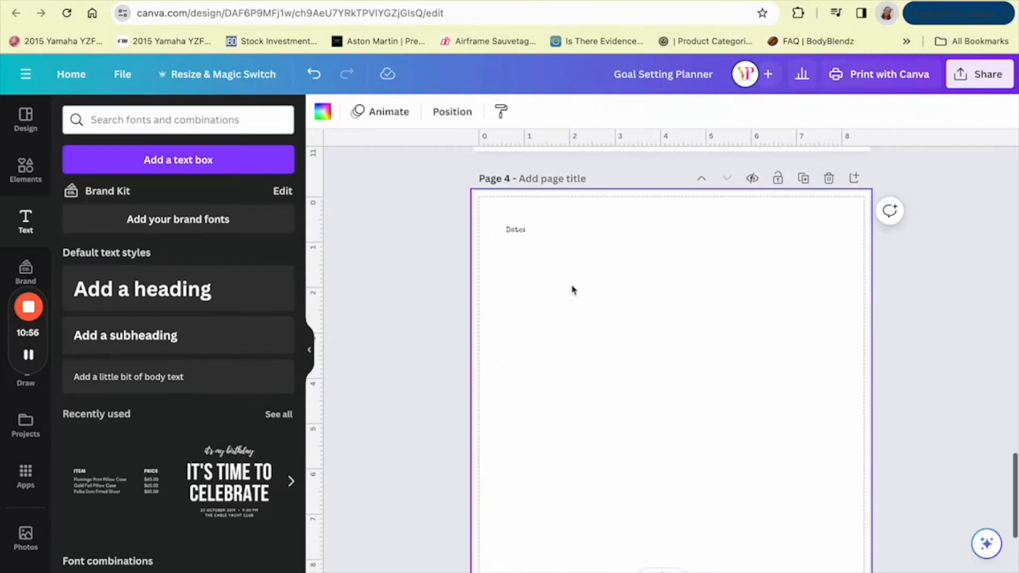
left_click(529, 233)
left_click(541, 266)
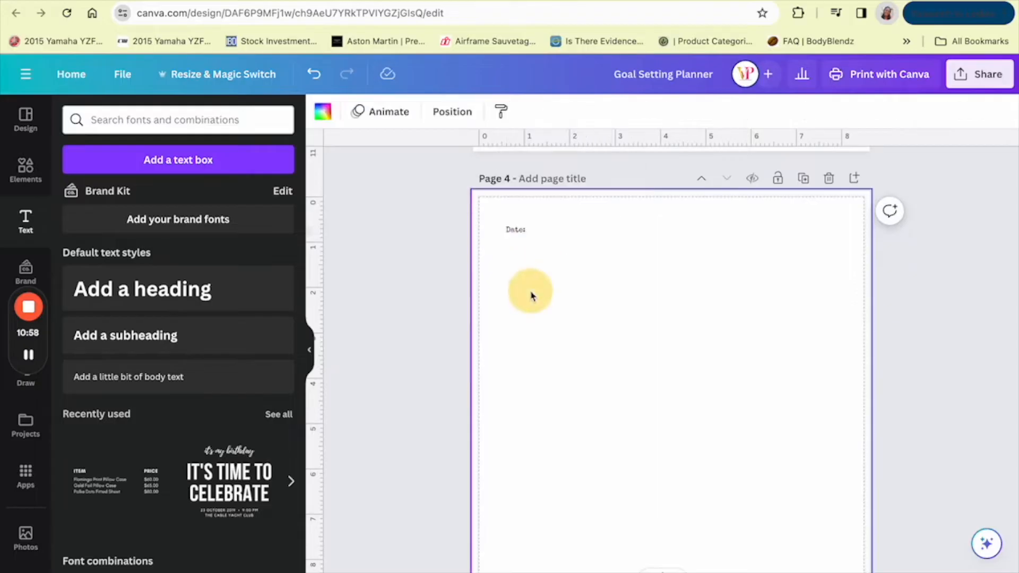
left_click(25, 169)
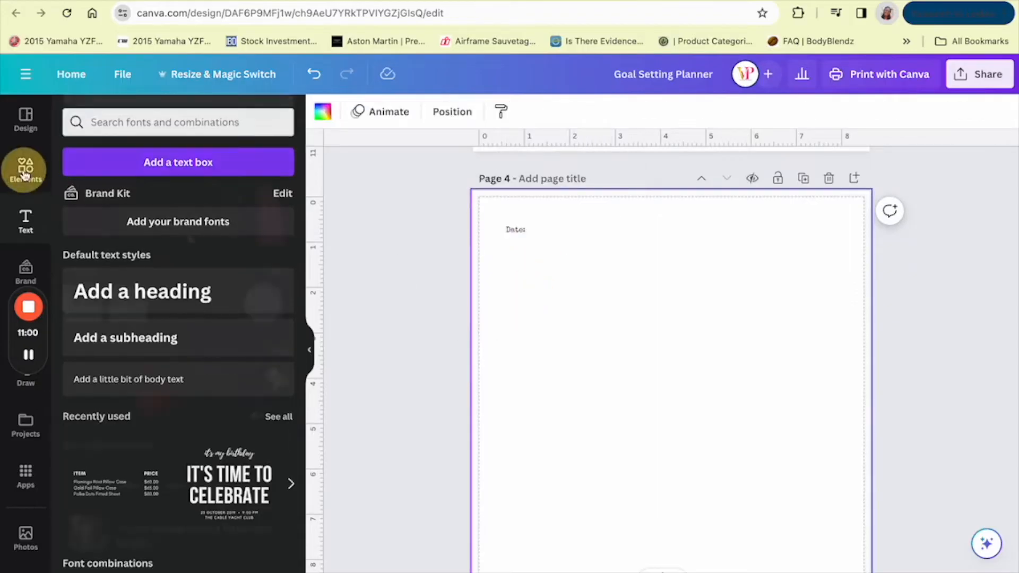
left_click(154, 241)
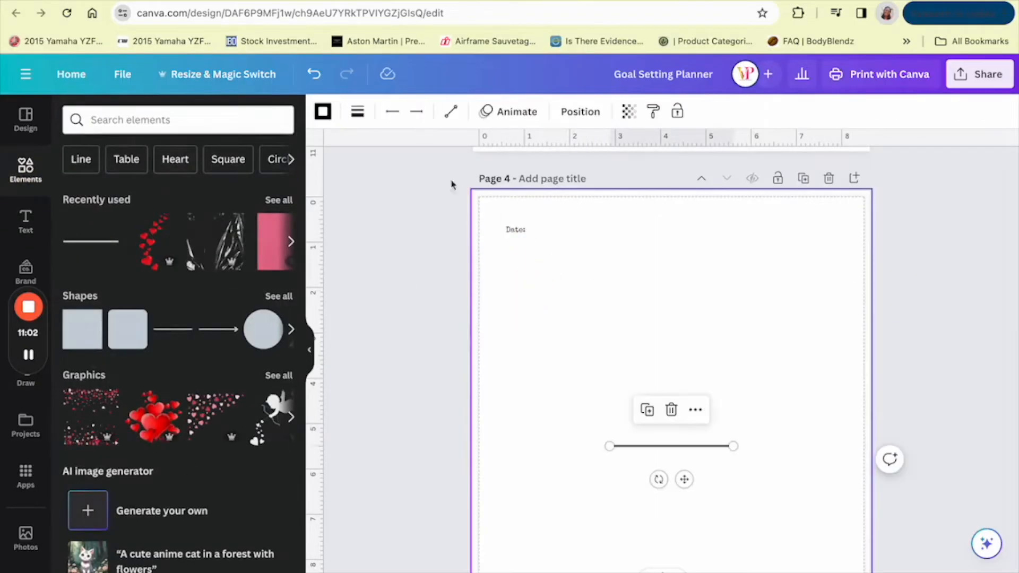
left_click(358, 112)
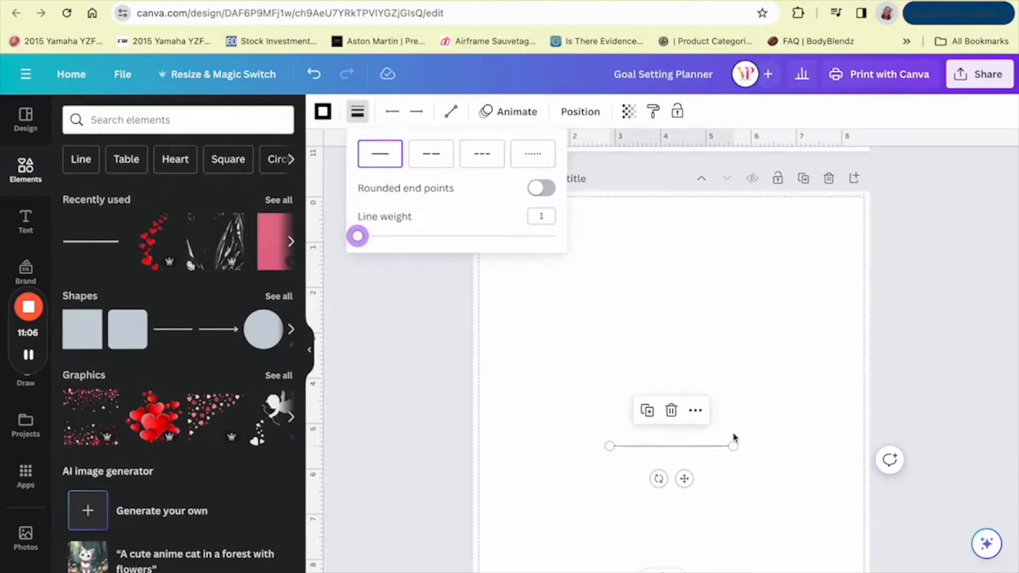
left_click_drag(685, 479, 606, 267)
left_click(537, 349)
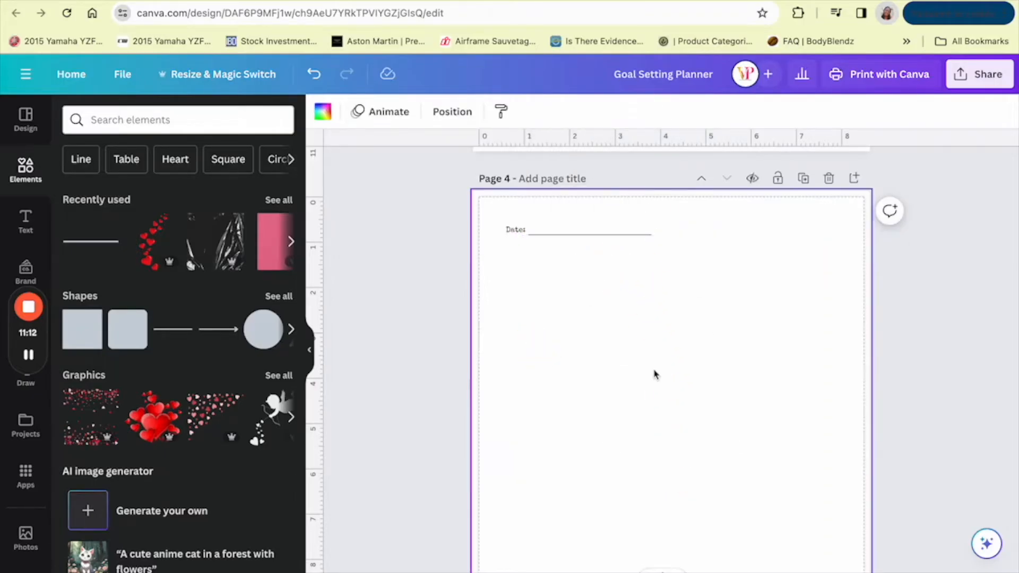
Add a text box reading "6 Month Goals" and center it just below the date line
left_click(25, 222)
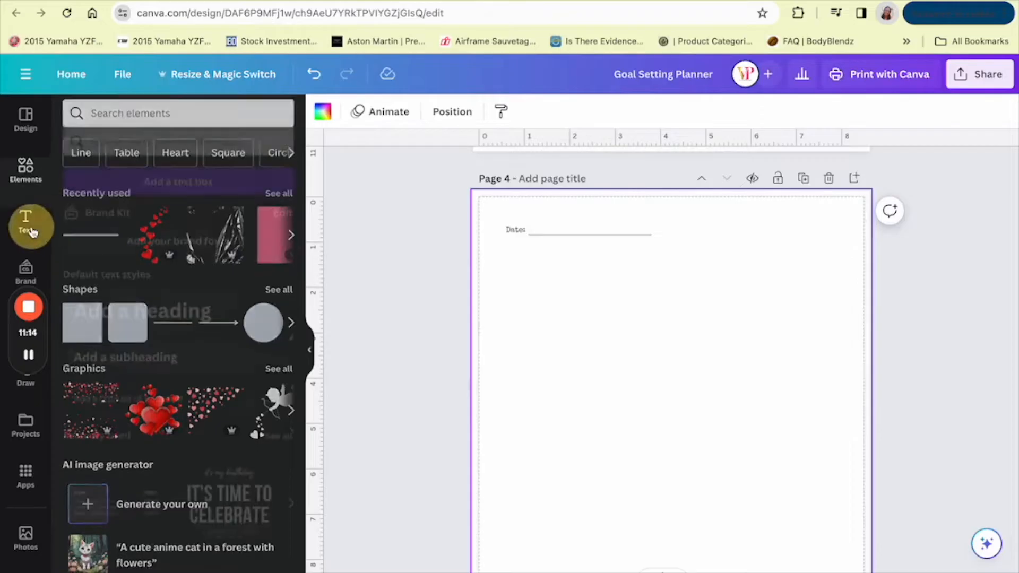
left_click(162, 160)
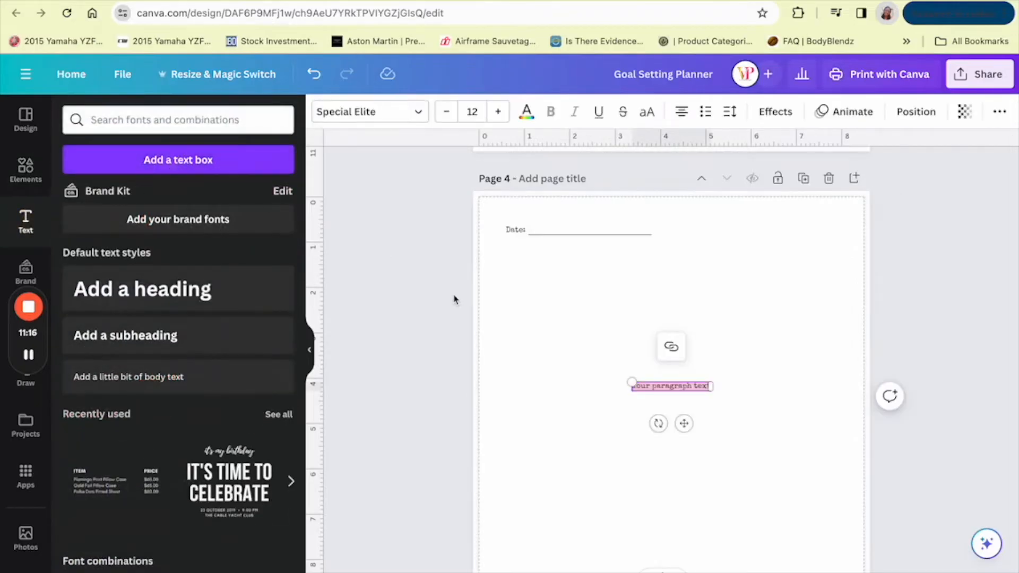
type("d")
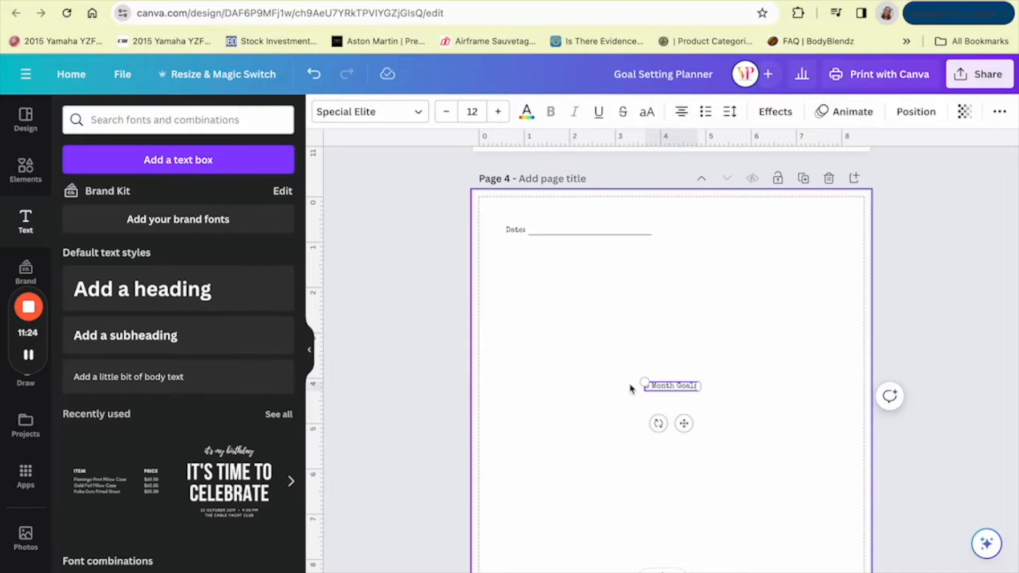
left_click_drag(684, 423, 683, 298)
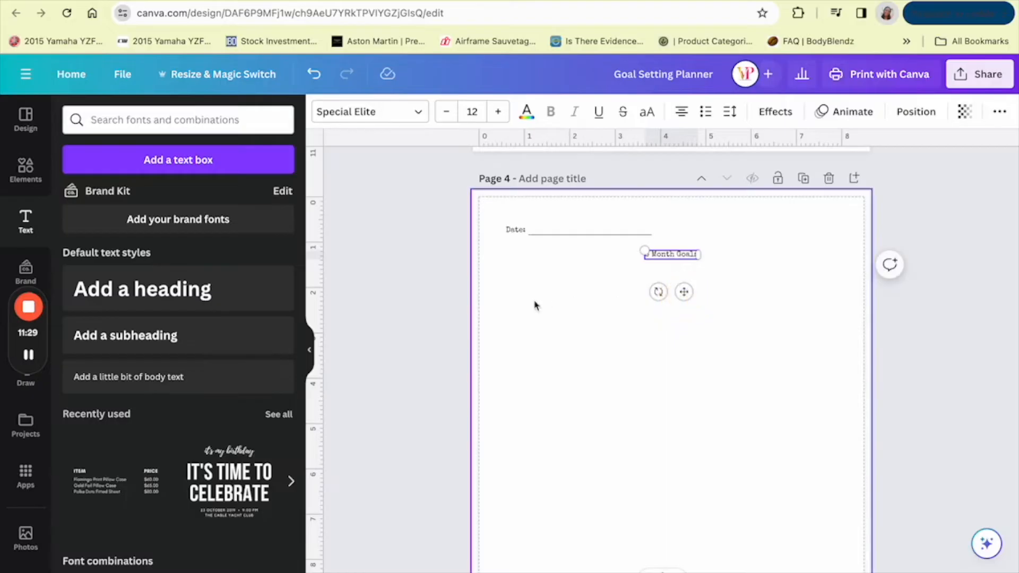
Add a square below the "6 Month Goals" heading and stretch it into a wide rectangle centered on the page
left_click(33, 180)
left_click(134, 330)
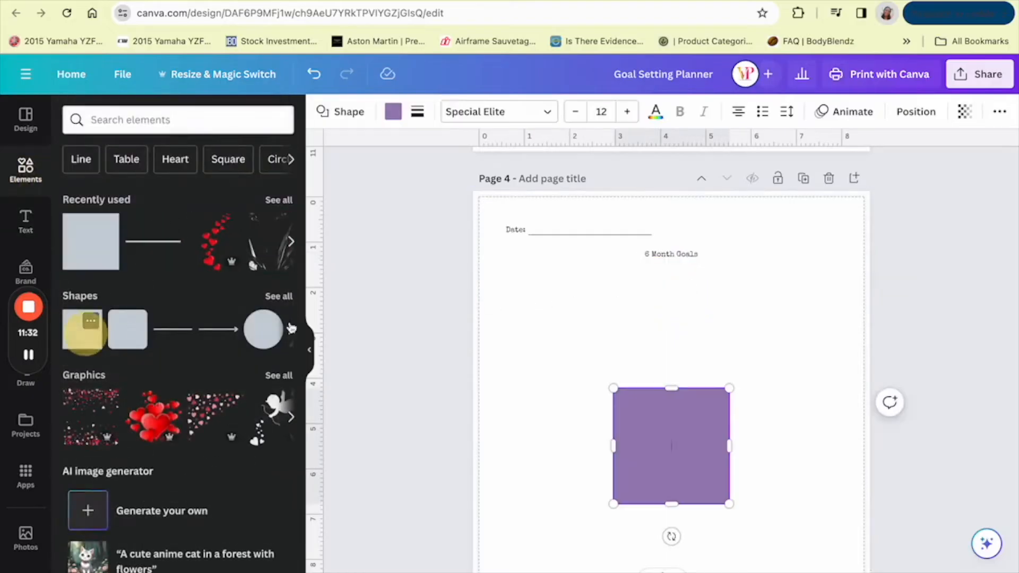
left_click(765, 390)
left_click_drag(692, 448, 831, 325)
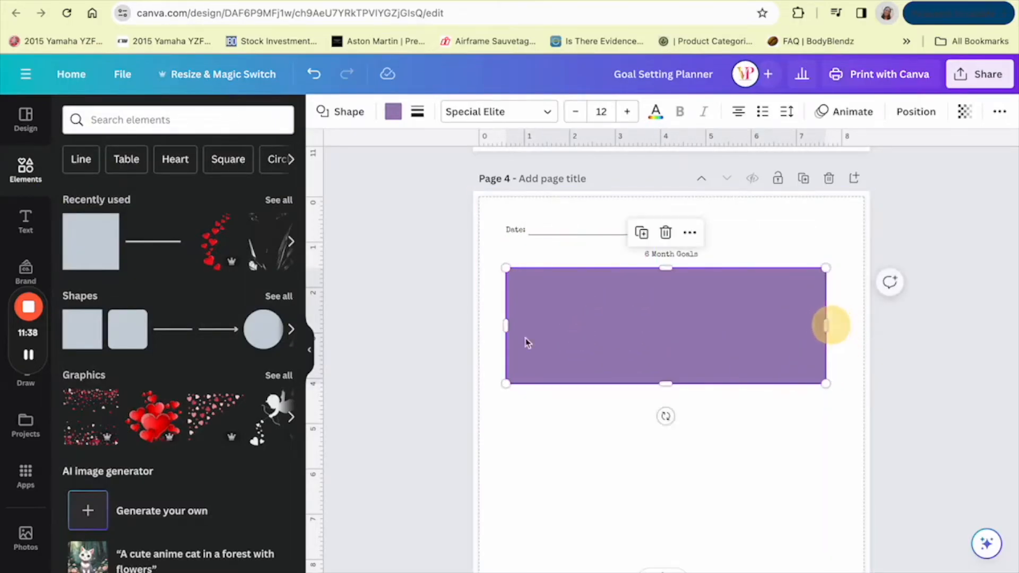
left_click_drag(510, 327, 518, 330)
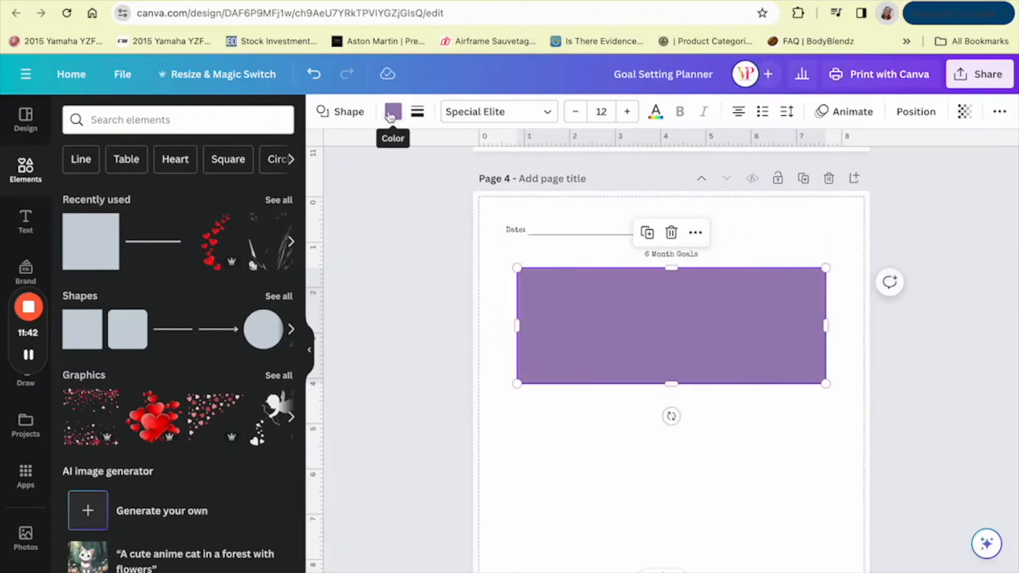
Fill the rectangle with white and give it a thin solid black border
left_click(387, 113)
left_click(237, 201)
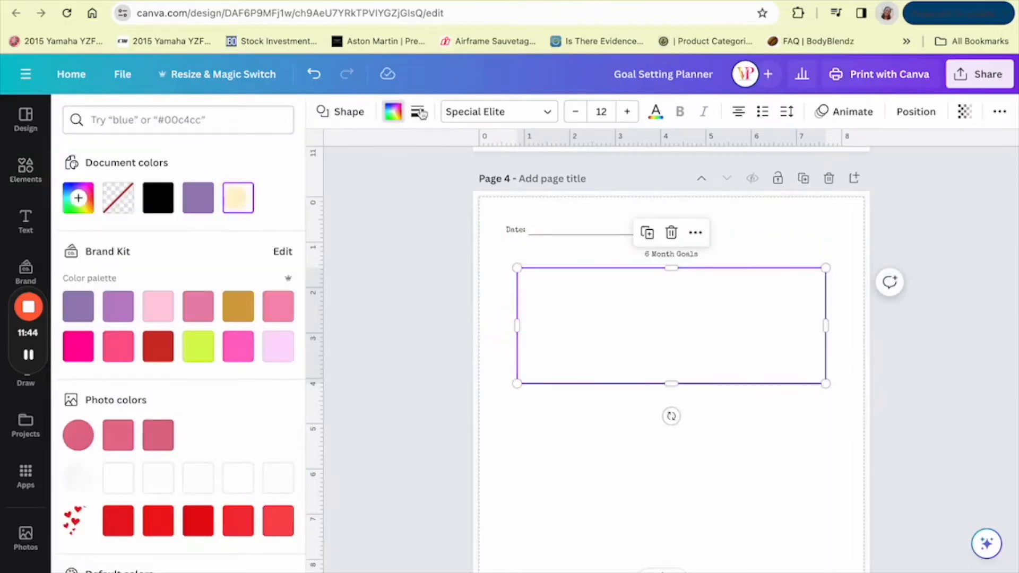
left_click(419, 112)
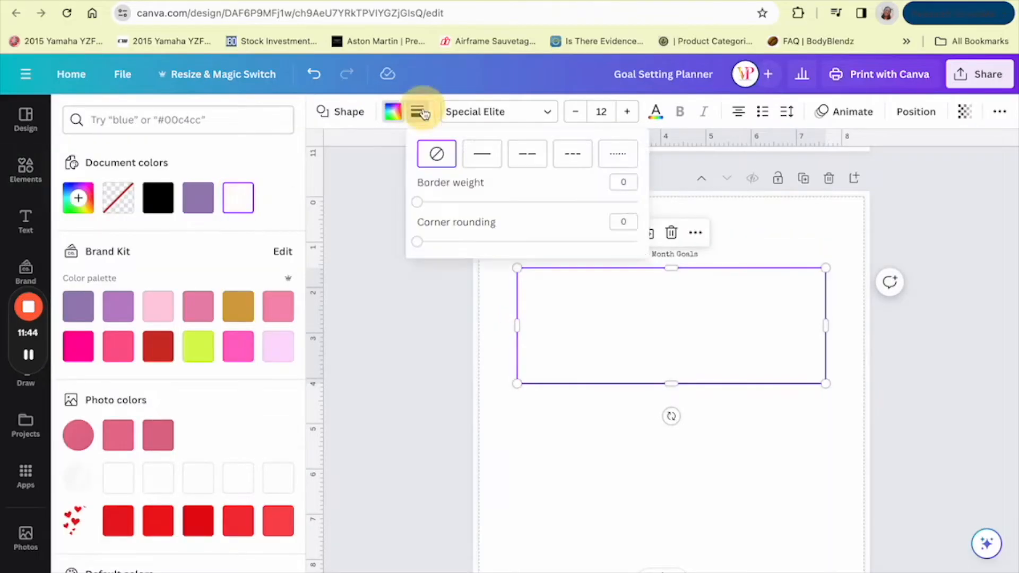
left_click(477, 159)
left_click_drag(426, 202, 419, 201)
left_click(505, 348)
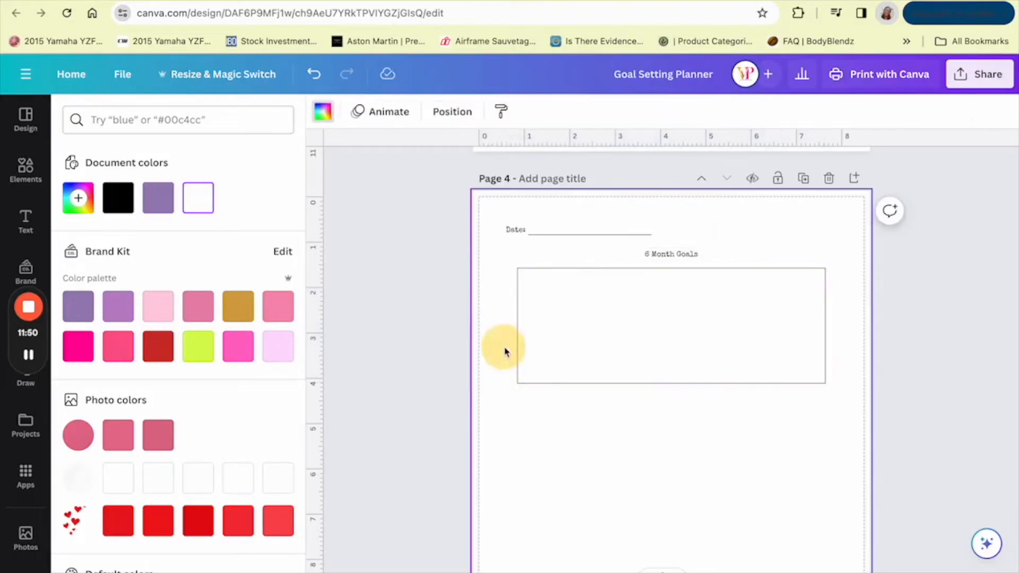
Shorten the rectangle by raising its lower edge, keeping its full width
left_click(676, 382)
left_click_drag(676, 382, 675, 340)
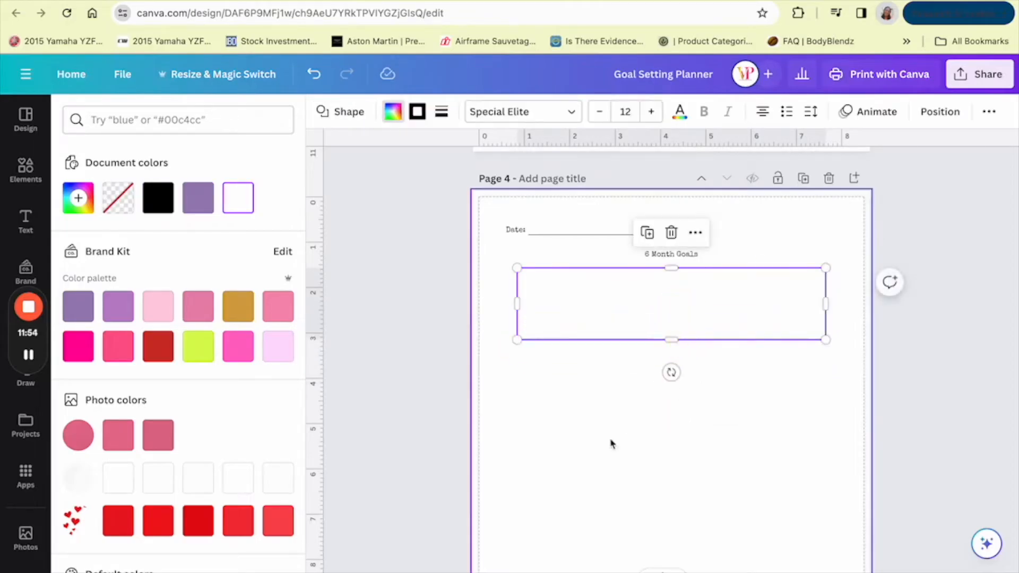
left_click(610, 443)
Duplicate the "6 Month Goals" heading, center the copy below the rectangle, and change its text to "1 Year Goals"
left_click(696, 256)
left_click(703, 221)
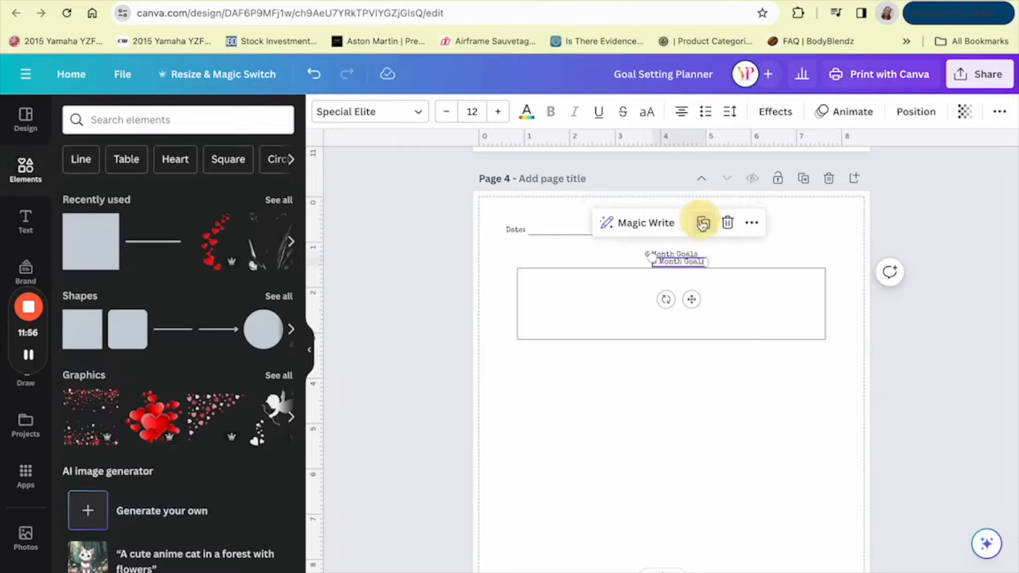
left_click_drag(691, 298, 683, 387)
key("ctrl+z")
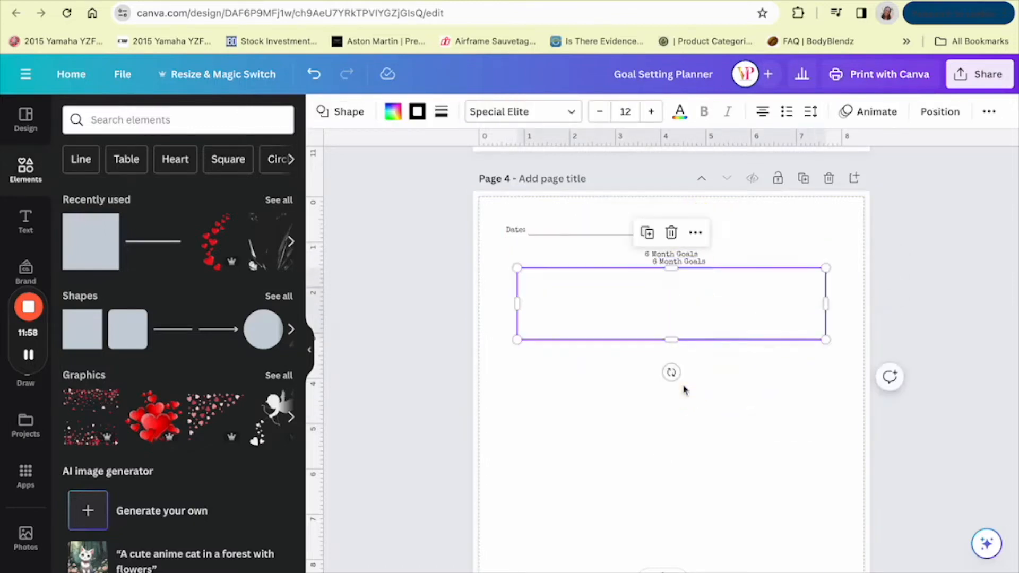
left_click(700, 261)
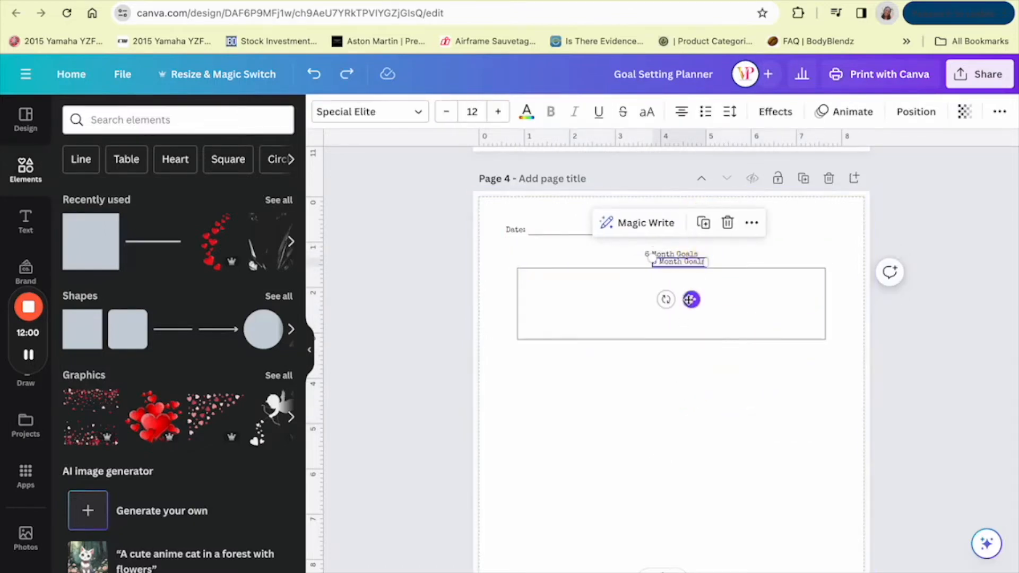
left_click_drag(692, 299, 681, 396)
double_click(674, 359)
key("BackSpace")
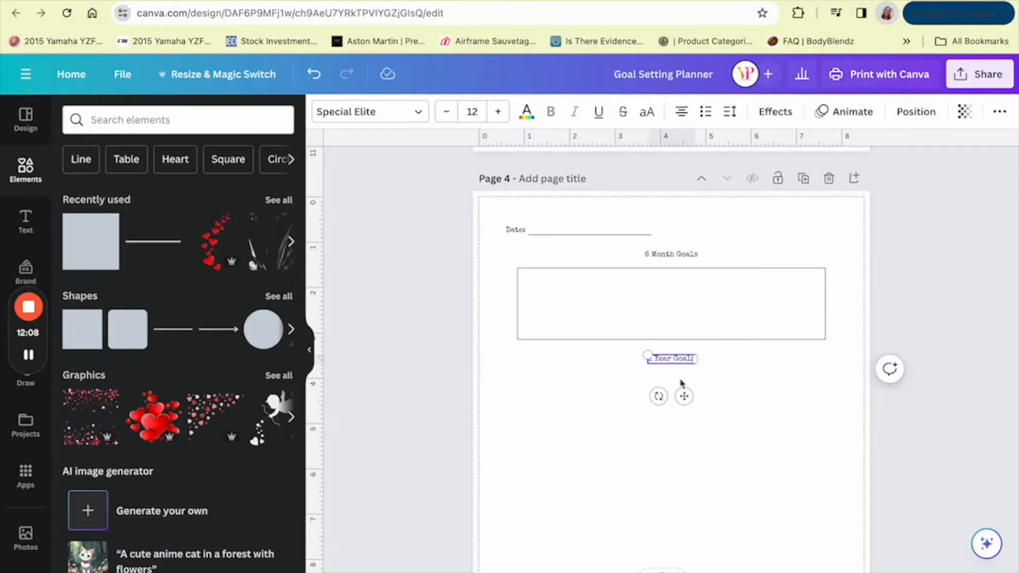
Duplicate the bordered rectangle and align the copy below the "1 Year Goals" heading
left_click(601, 324)
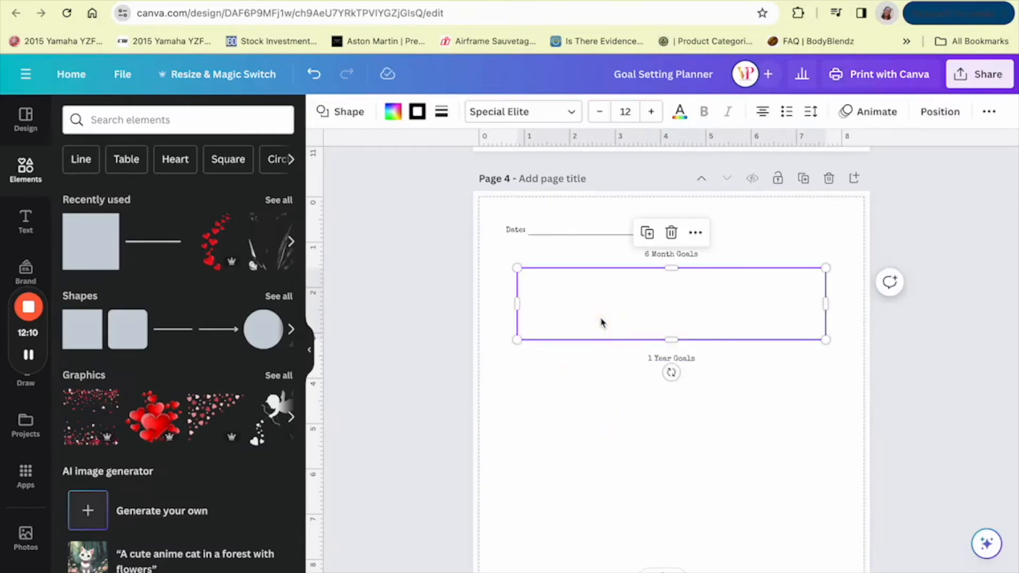
key("super+d")
left_click(601, 320)
left_click_drag(600, 320, 594, 416)
Duplicate the "1 Year Goals" heading together with its box and align the copies directly below the originals
scroll(598, 405, "down", 3)
left_click(597, 400)
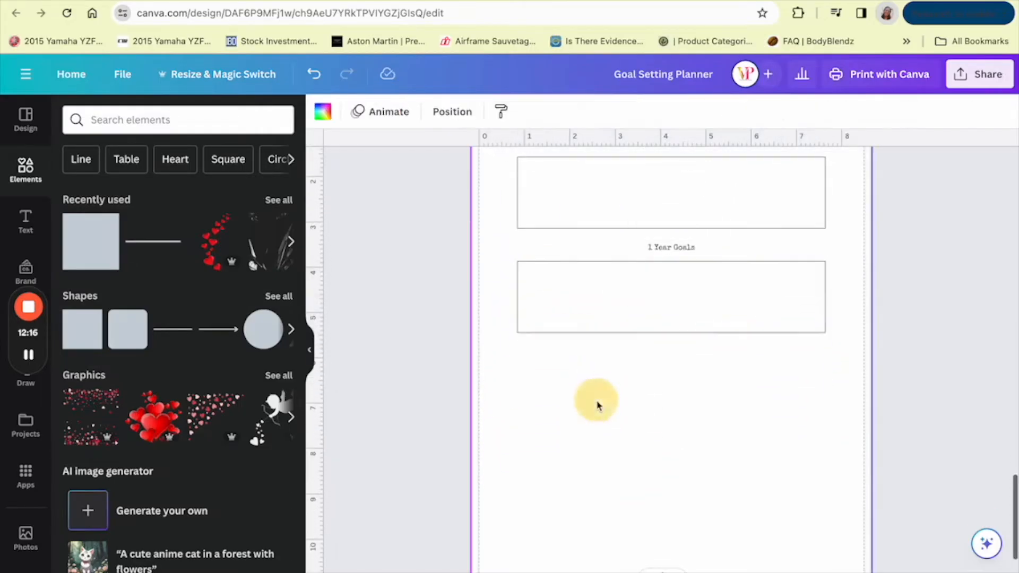
left_click_drag(657, 373, 664, 250)
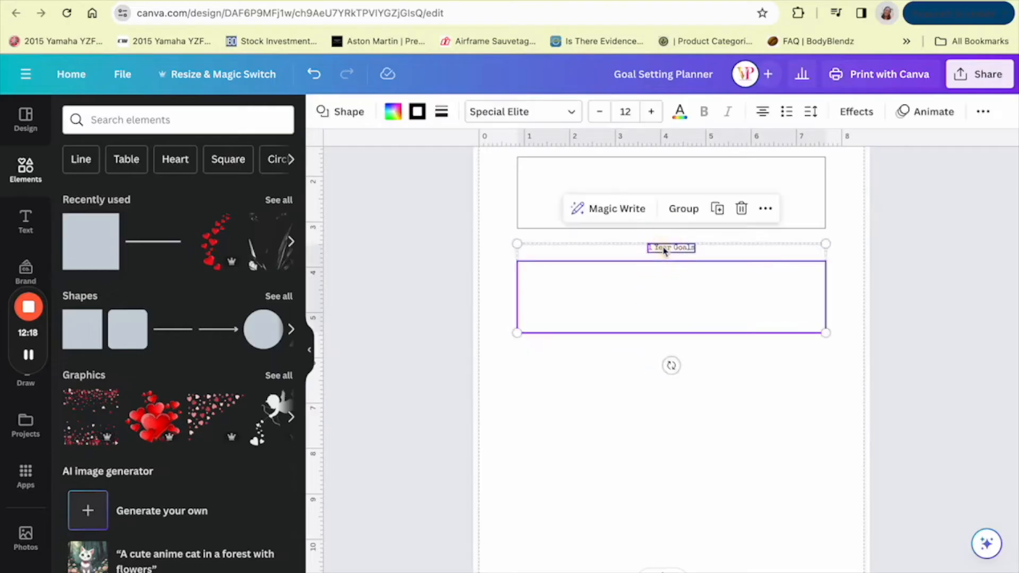
left_click(718, 210)
left_click_drag(683, 289, 672, 388)
left_click(658, 459)
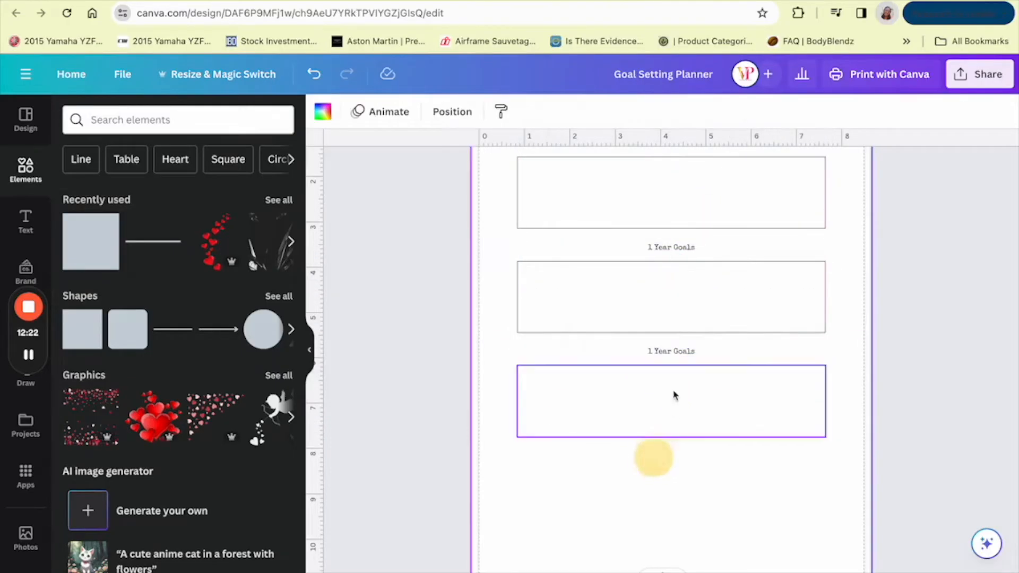
Change the lowest heading's text to "2 Year Goal"
double_click(668, 352)
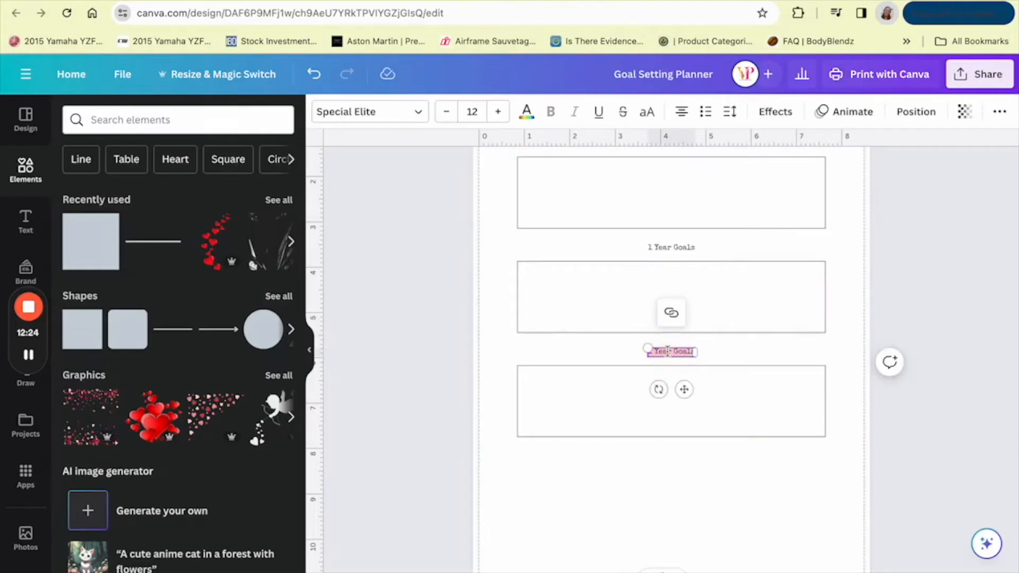
key("BackSpace")
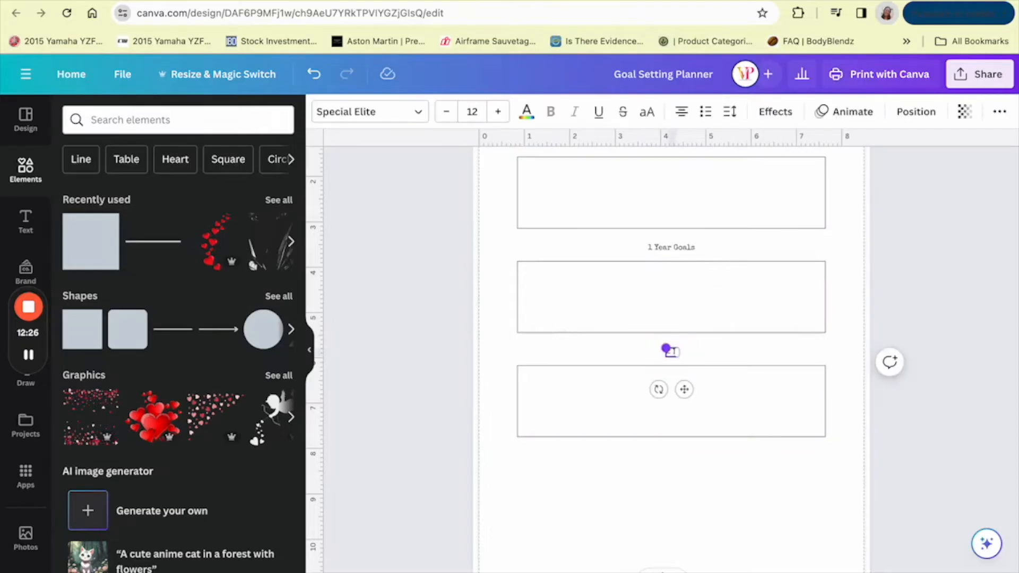
type("2 Year Goal")
left_click(614, 505)
Add a circle, shrink it to a tiny bullet-sized dot, and fill it with black
scroll(579, 356, "up", 3)
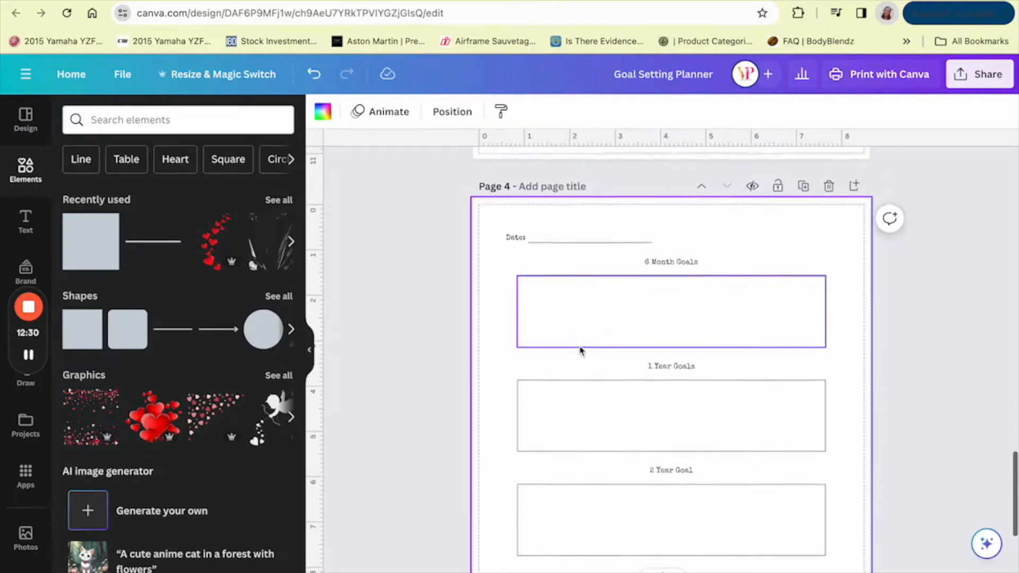
scroll(581, 350, "down", 3)
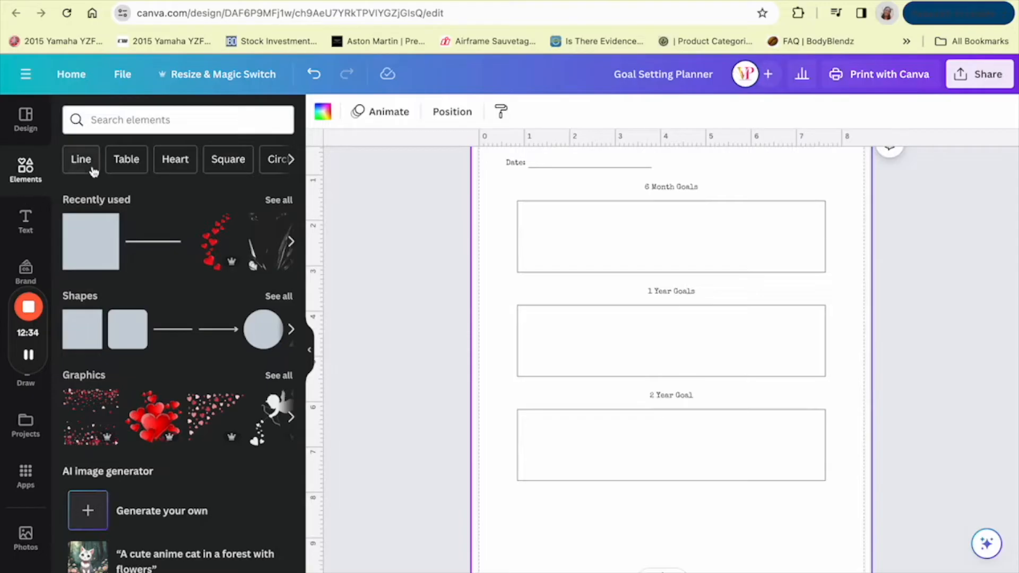
left_click(257, 345)
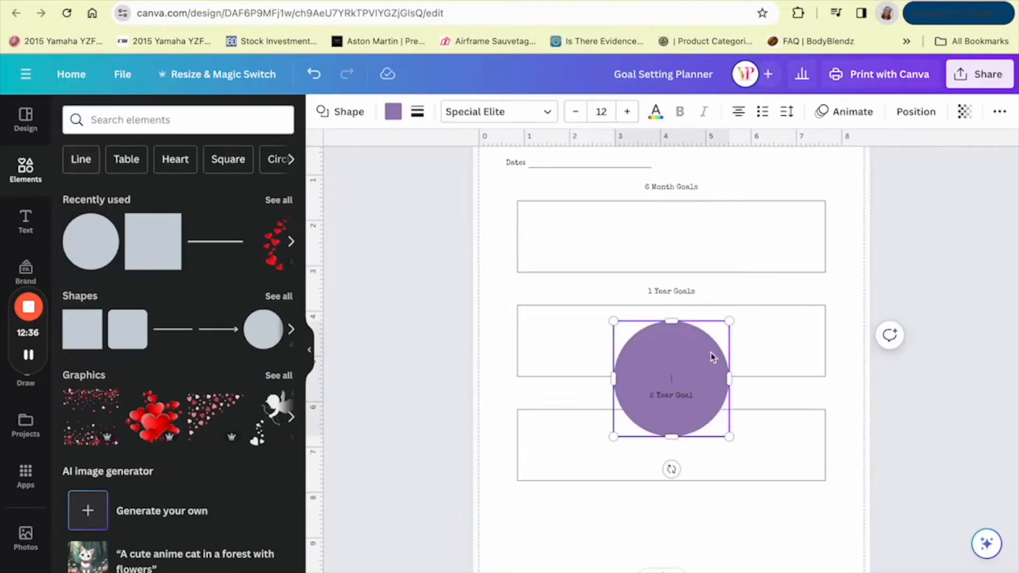
left_click_drag(729, 322, 535, 535)
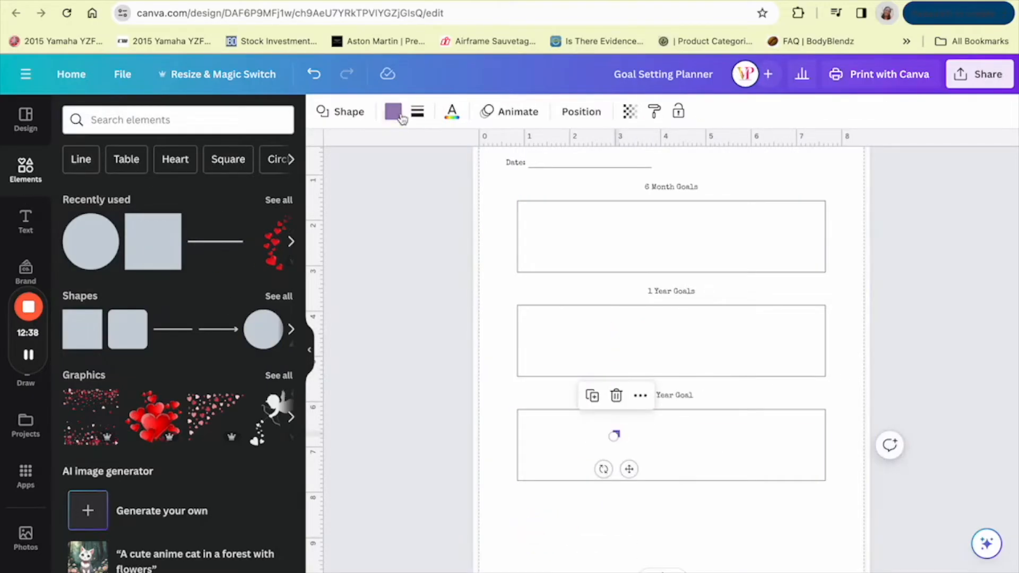
left_click(394, 112)
left_click(155, 204)
Place the dot inside the left edge of the "6 Month Goals" box and duplicate it into a vertical column of three bullets
left_click_drag(629, 469, 540, 269)
left_click(503, 198)
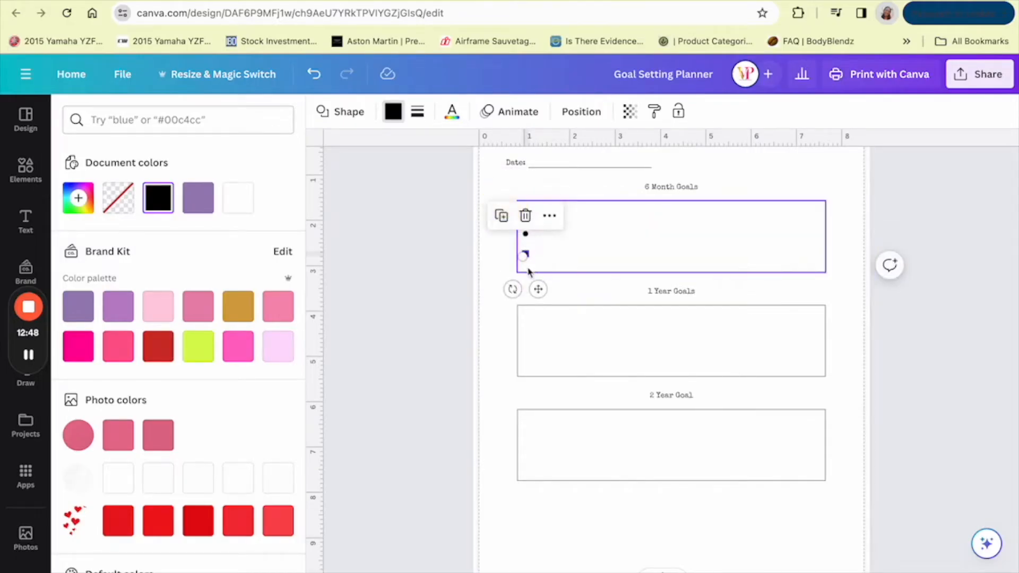
left_click(494, 250)
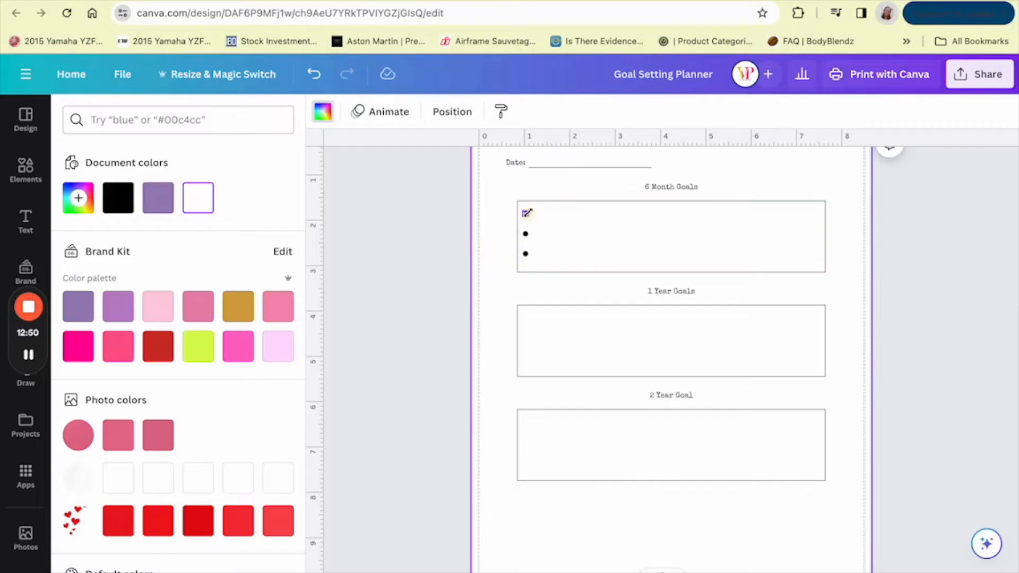
Select the three bullets and duplicate the set into both the "1 Year Goals" and "2 Year Goal" boxes
left_click(529, 216)
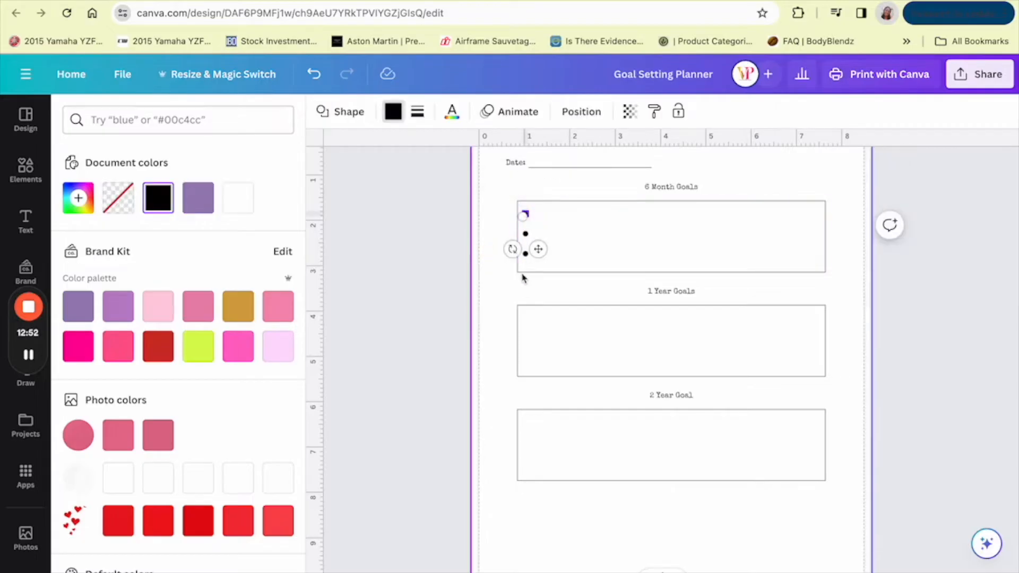
left_click(524, 234, "shift")
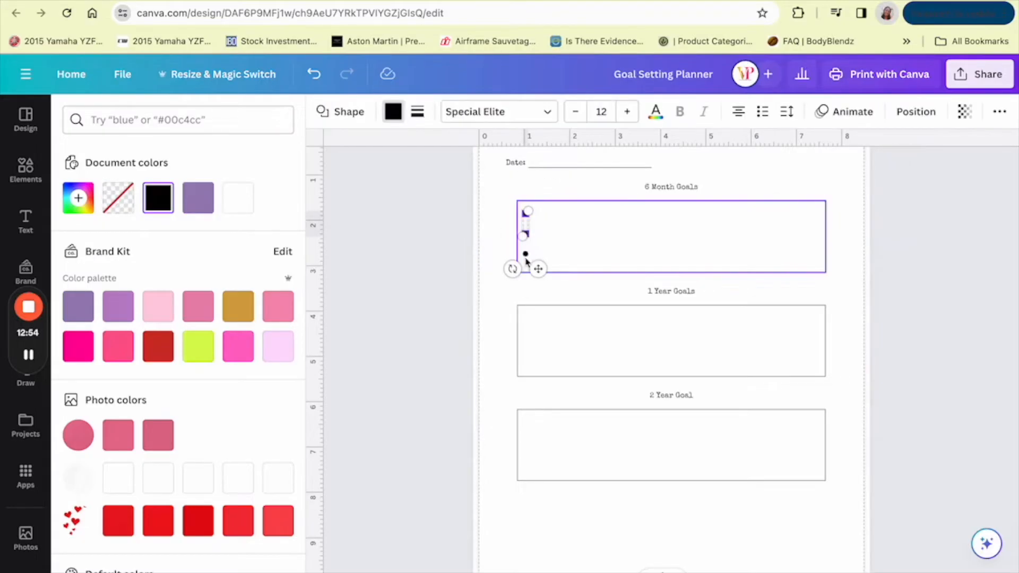
left_click(526, 255, "shift")
left_click(524, 176)
left_click_drag(538, 289, 546, 398)
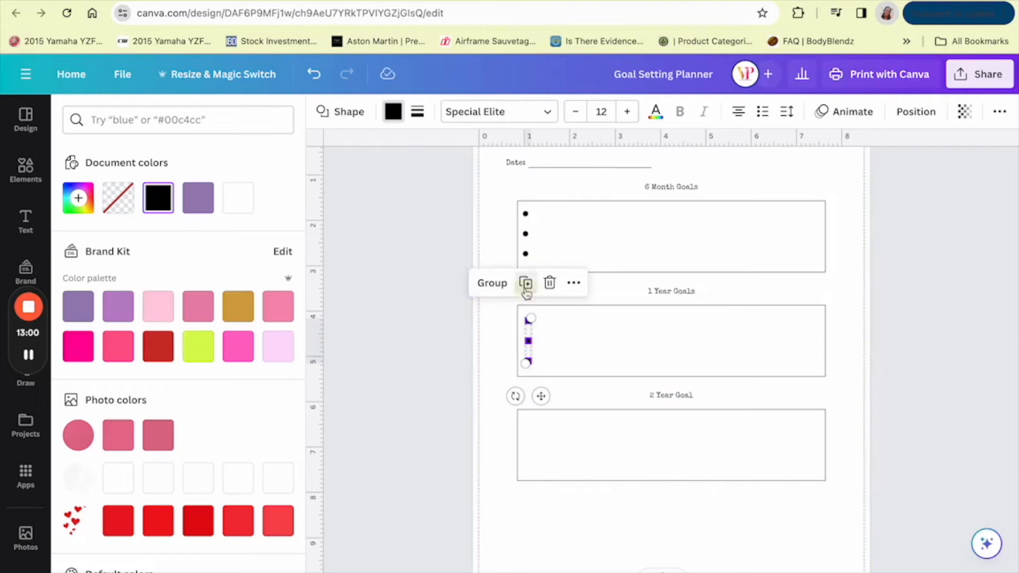
left_click(526, 282)
left_click(580, 546)
scroll(579, 547, "down", 2)
scroll(581, 478, "up", 4)
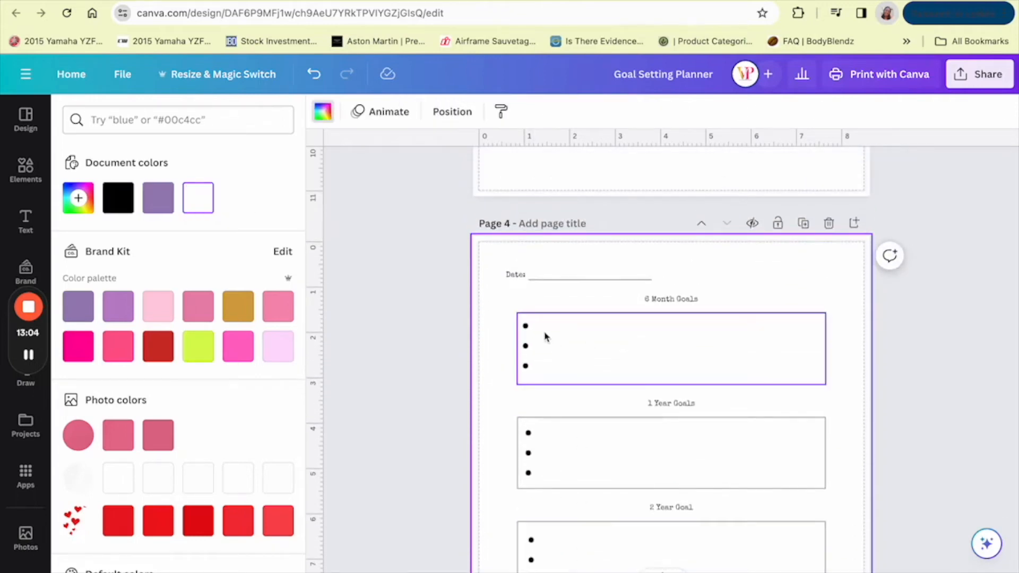
left_click(528, 317)
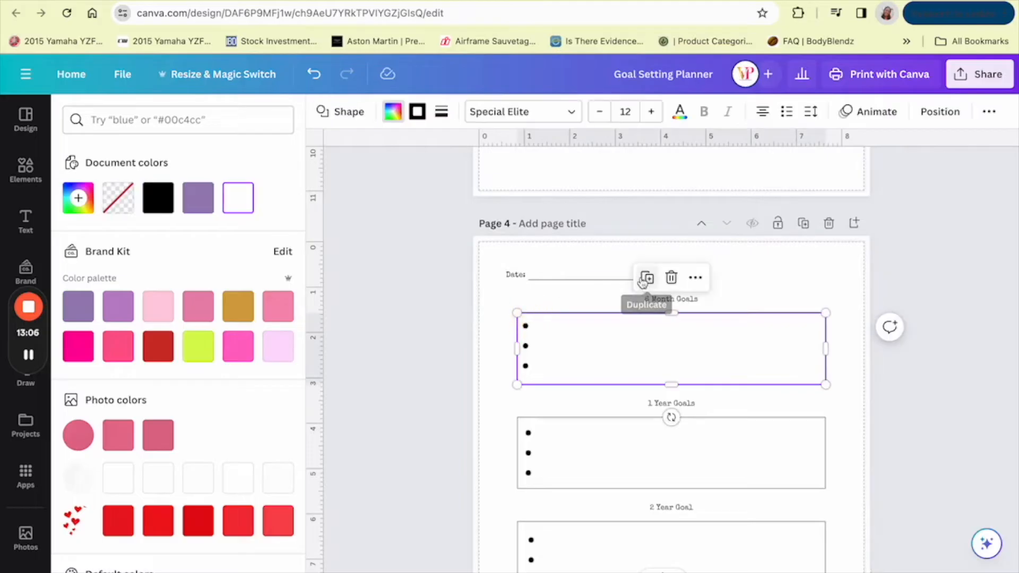
scroll(536, 234, "down", 3)
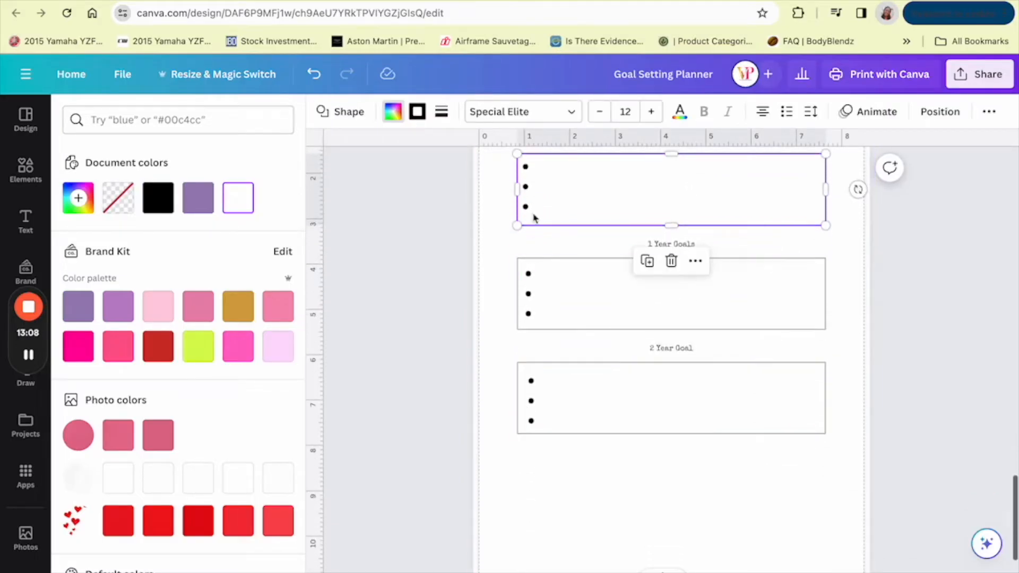
left_click(536, 488)
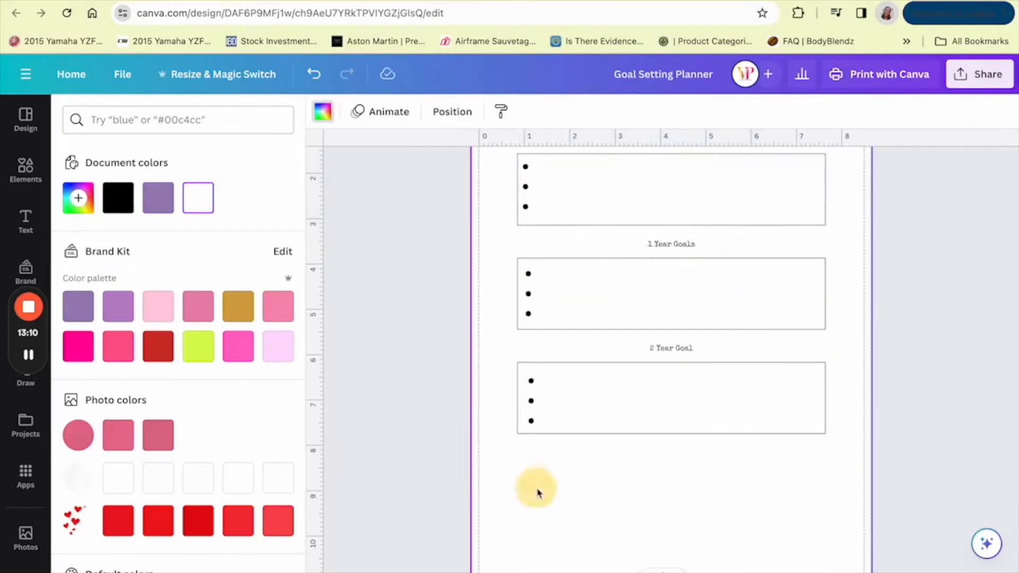
Duplicate the "2 Year Goal" heading, place the copy below the last box, and change its text to "Notes"
scroll(538, 484, "down", 2)
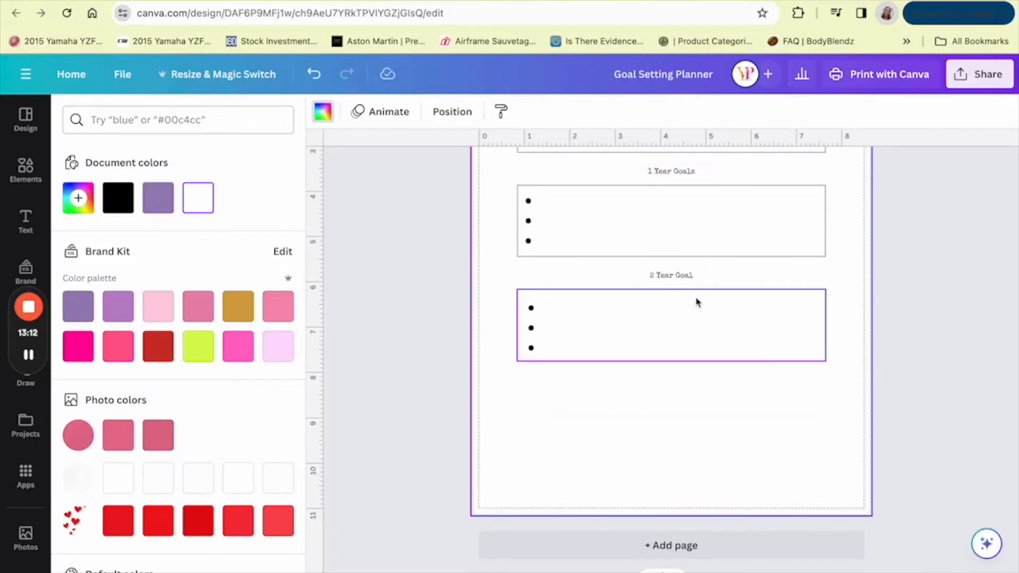
left_click(678, 278)
left_click(702, 244)
left_click_drag(691, 321, 681, 417)
triple_click(671, 381)
type("NOT")
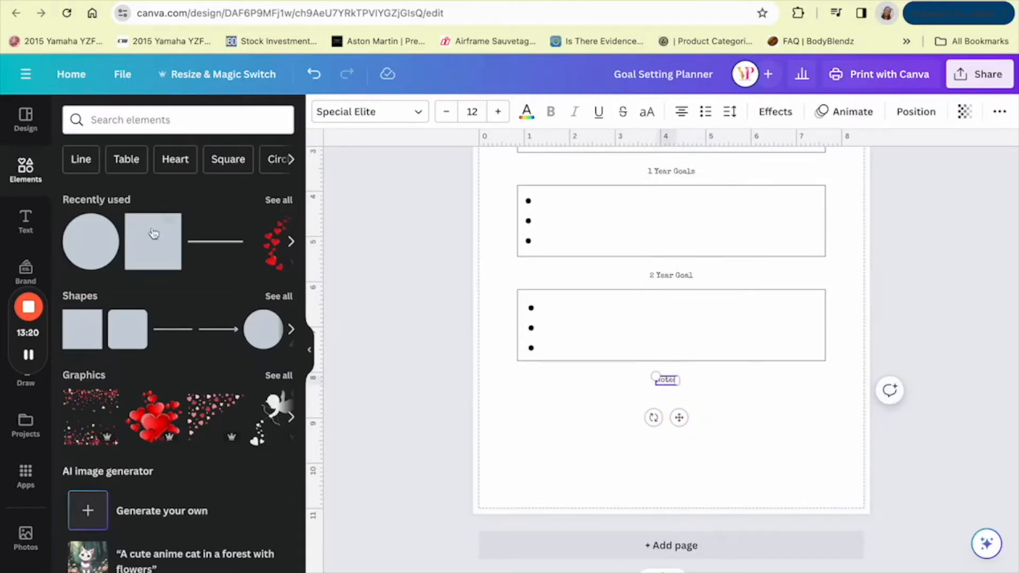
Add a horizontal line below the "Notes" heading, stretch it to the width of the boxes, and set its line weight to 1
left_click(210, 248)
left_click_drag(683, 292, 592, 435)
left_click_drag(646, 409, 827, 404)
left_click(359, 113)
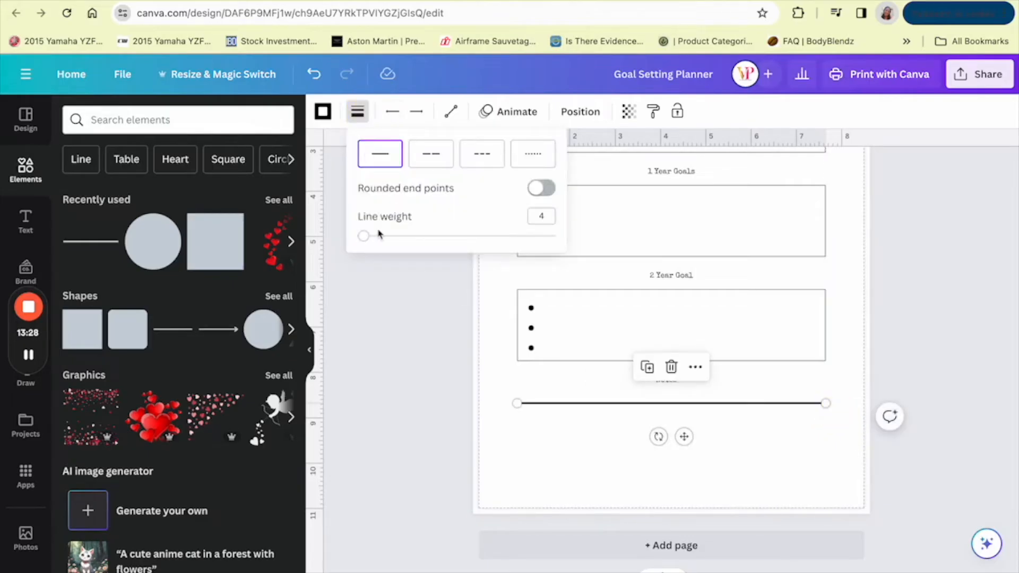
left_click_drag(364, 243, 361, 243)
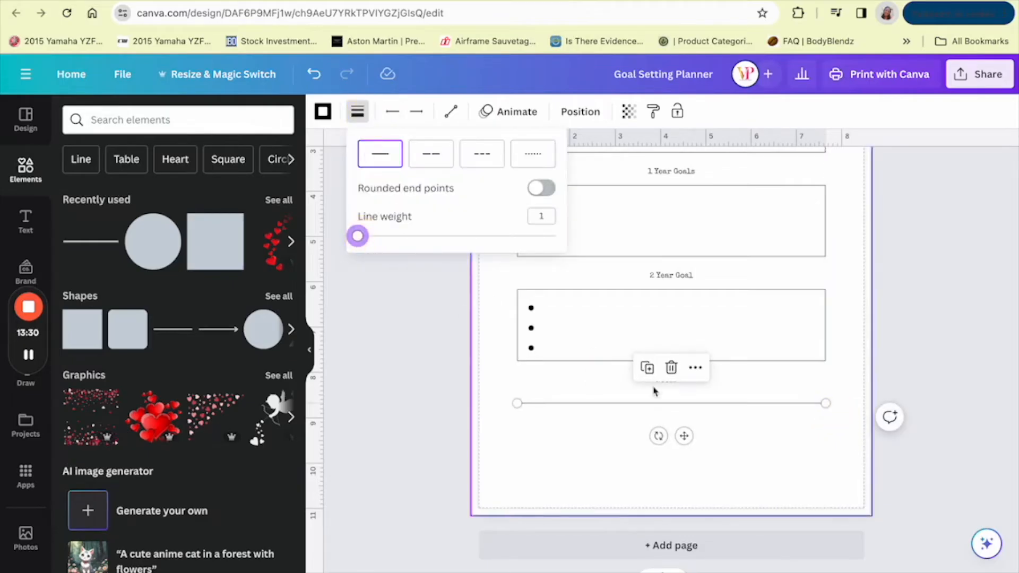
Duplicate the notes line six times with even spacing to form seven writing lines
left_click(648, 368)
left_click_drag(690, 442, 684, 447)
left_click(646, 378)
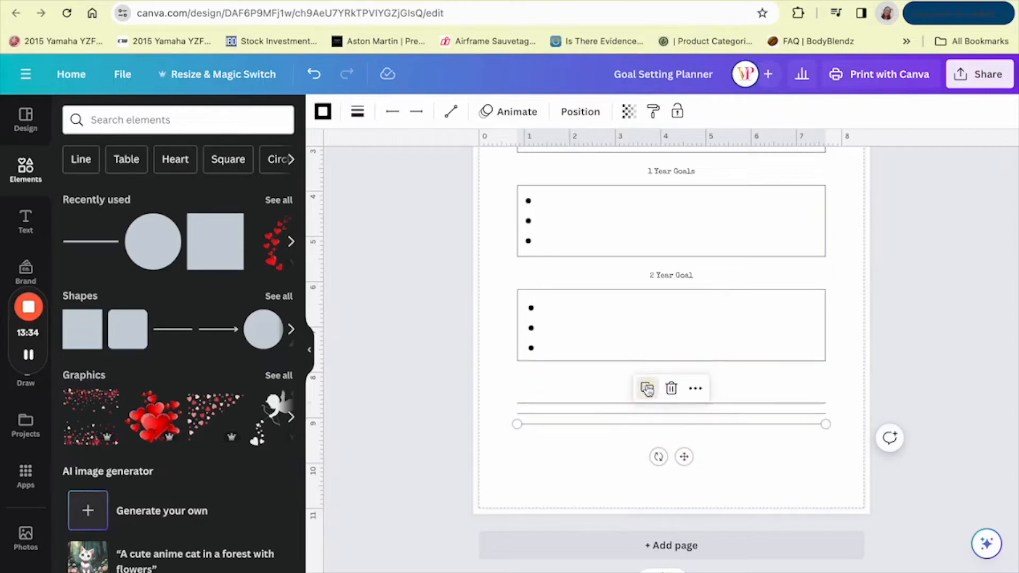
left_click(647, 389)
left_click(646, 399)
left_click(647, 410)
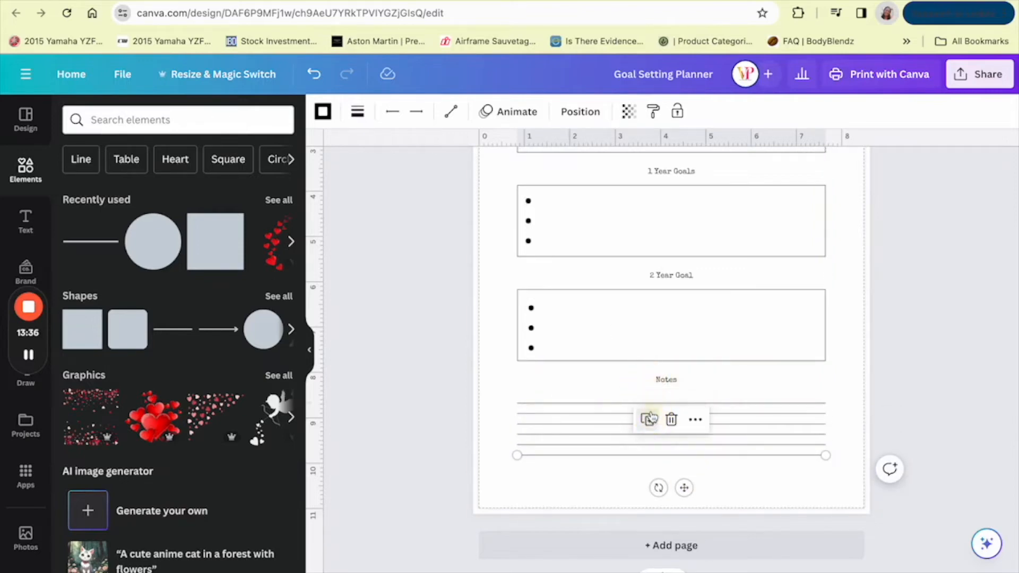
left_click(647, 420)
left_click(624, 478)
Duplicate the finished goals page three times to create pages 5 to 7
scroll(679, 440, "up", 8)
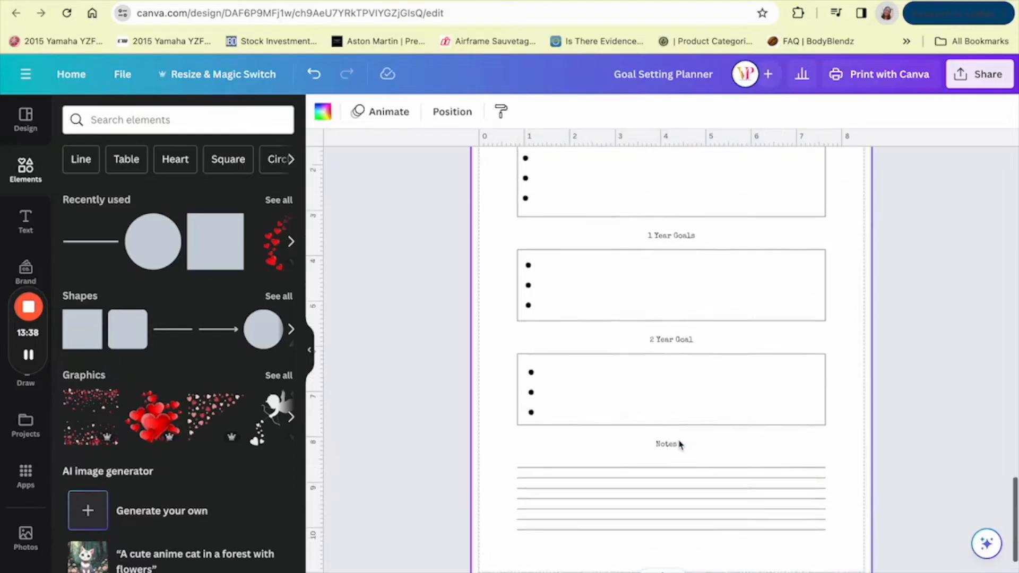
scroll(681, 436, "down", 4)
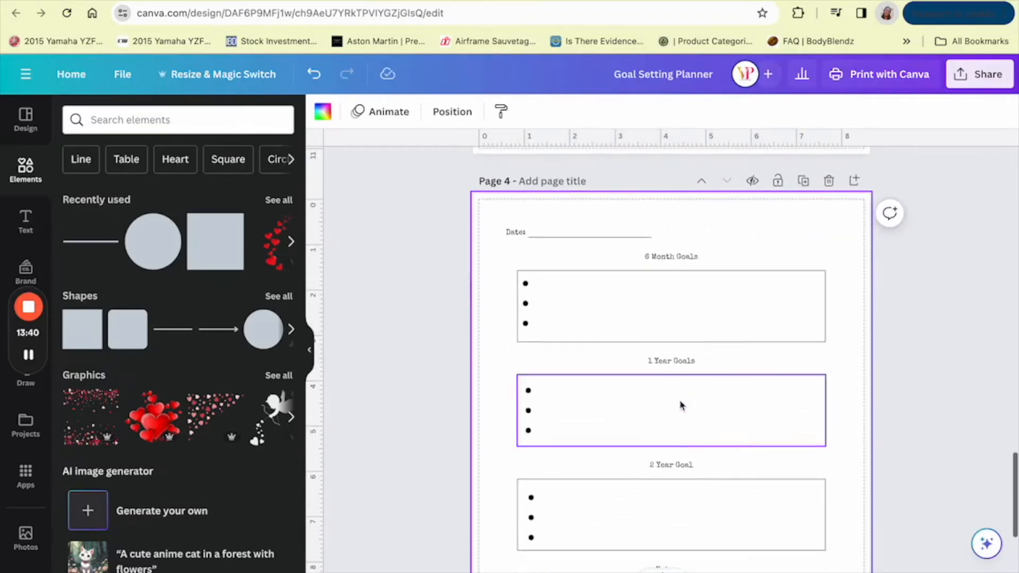
scroll(682, 385, "up", 3)
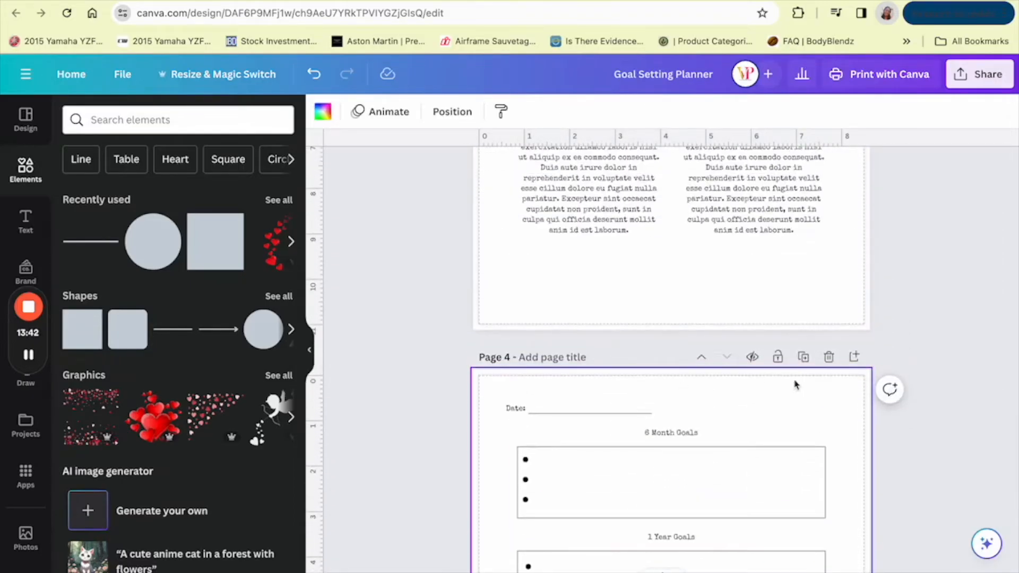
scroll(658, 446, "down", 7)
scroll(658, 446, "up", 3)
scroll(658, 445, "up", 1)
left_click(804, 176)
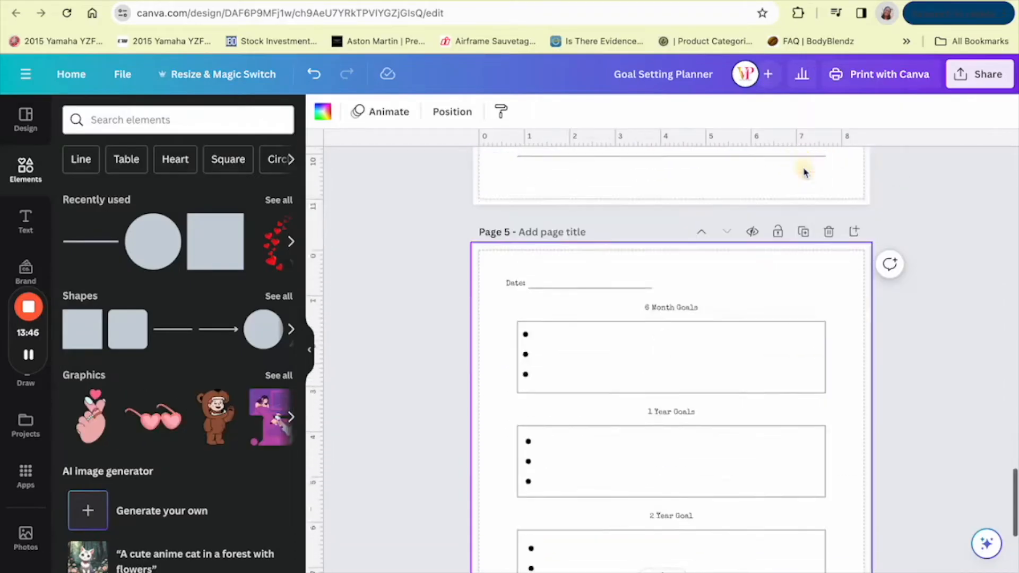
left_click(804, 177)
left_click(804, 179)
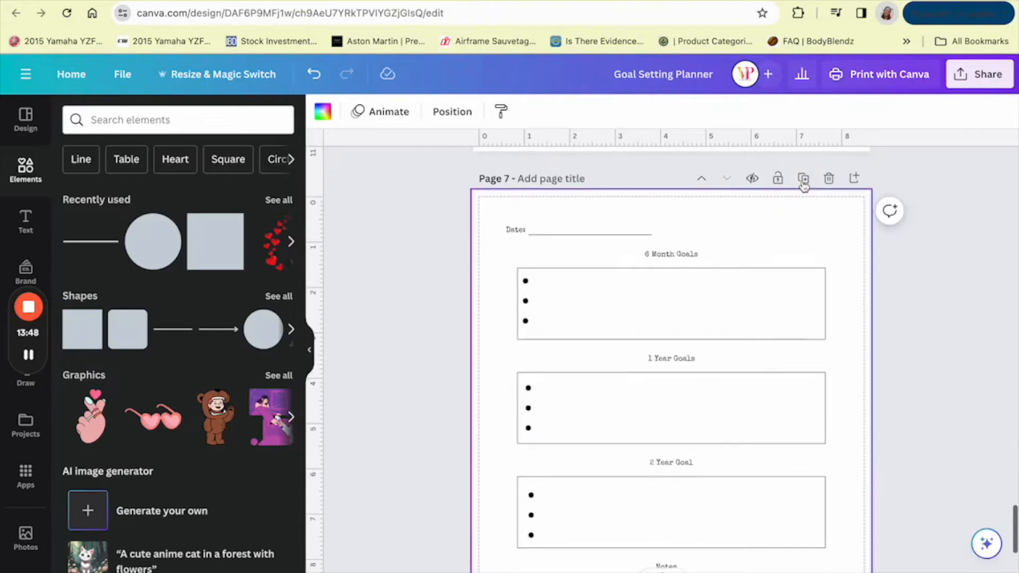
Duplicate the "Date:" label on page 4, align the copy with the right edge of the goal boxes, and change it to "Year:"
scroll(729, 353, "down", 3)
scroll(690, 347, "up", 4)
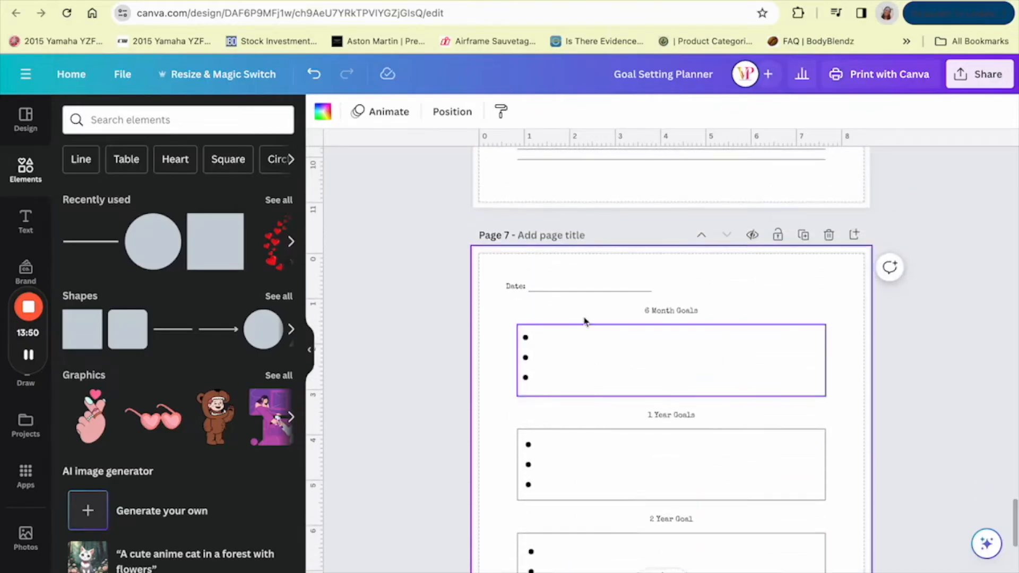
scroll(653, 200, "down", 3)
scroll(572, 295, "up", 20)
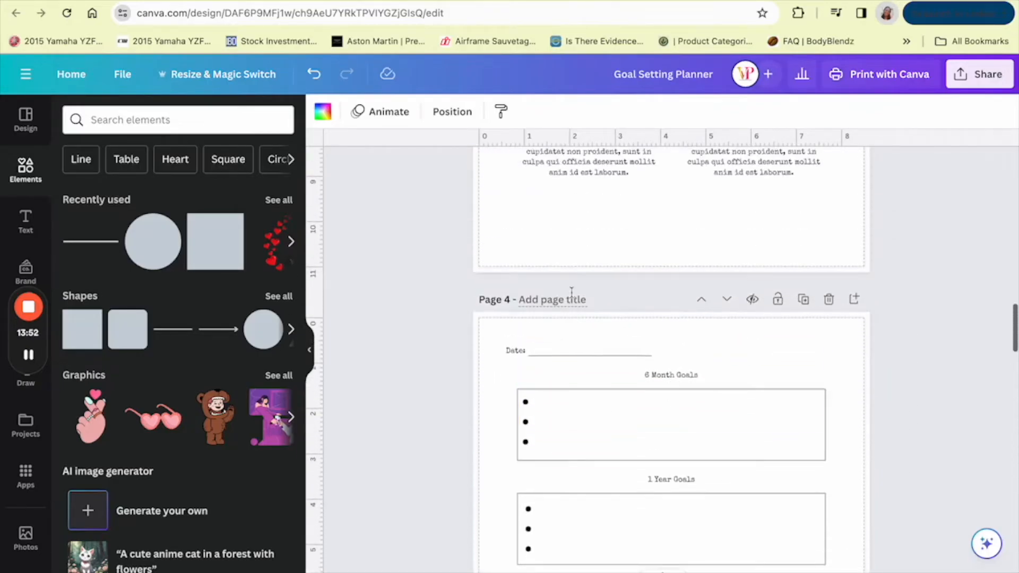
scroll(532, 563, "down", 6)
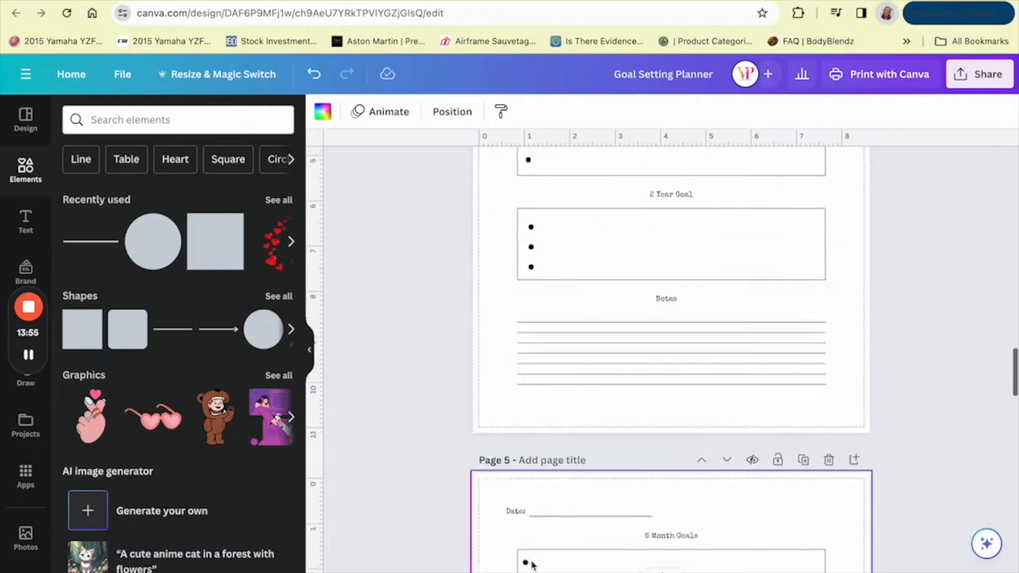
scroll(532, 558, "up", 6)
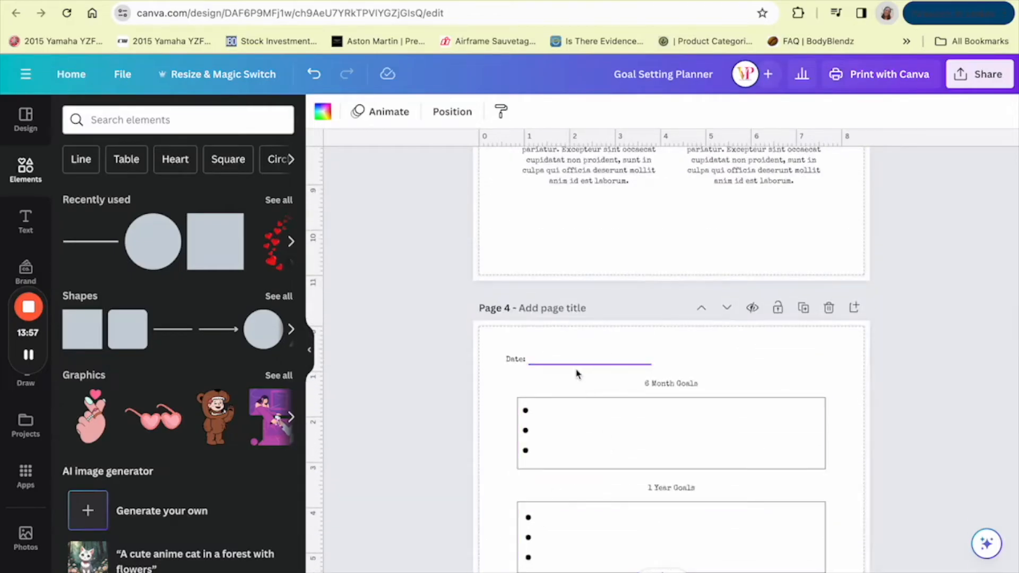
left_click(515, 361)
left_click(583, 321)
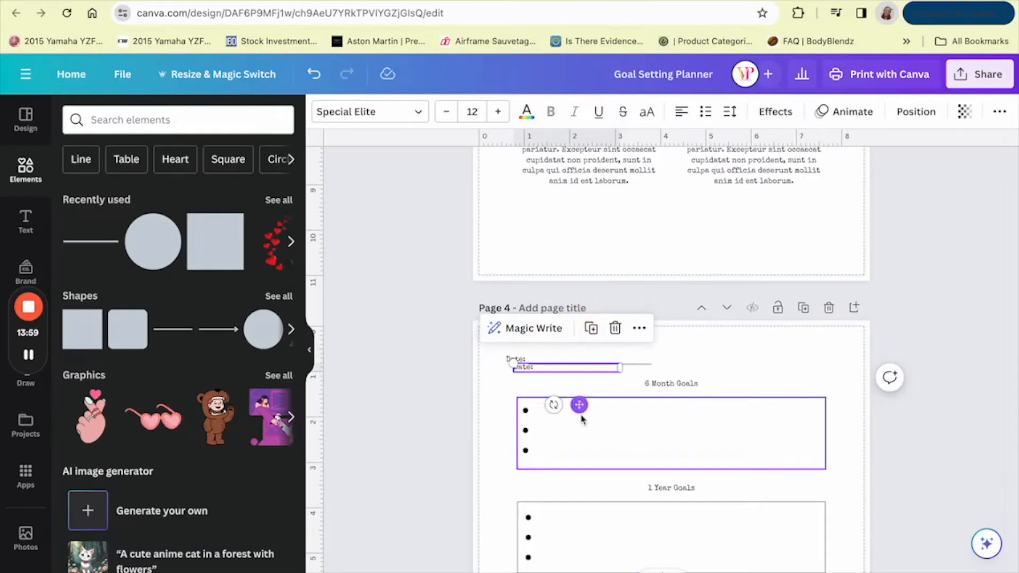
left_click_drag(579, 405, 787, 402)
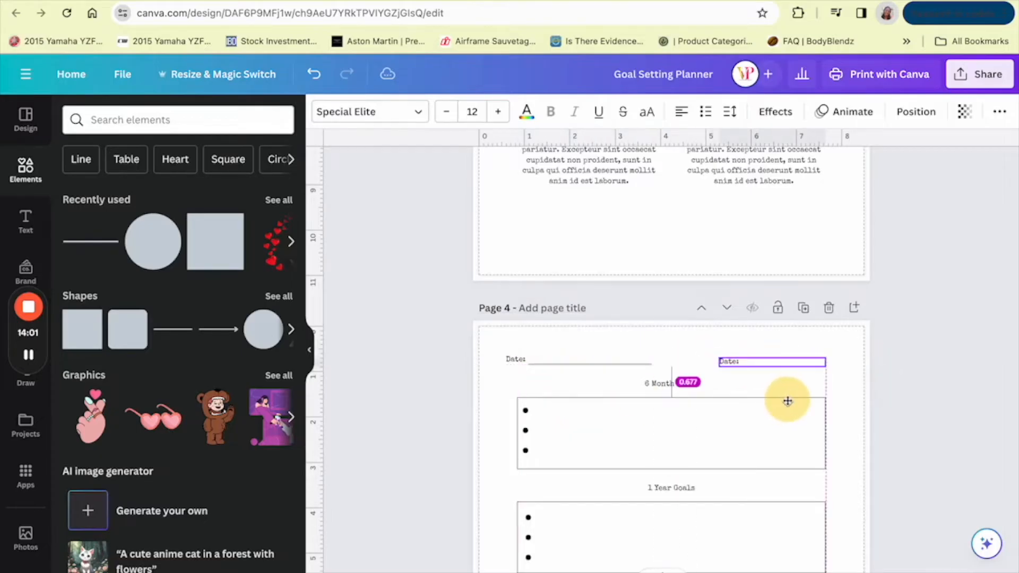
double_click(768, 362)
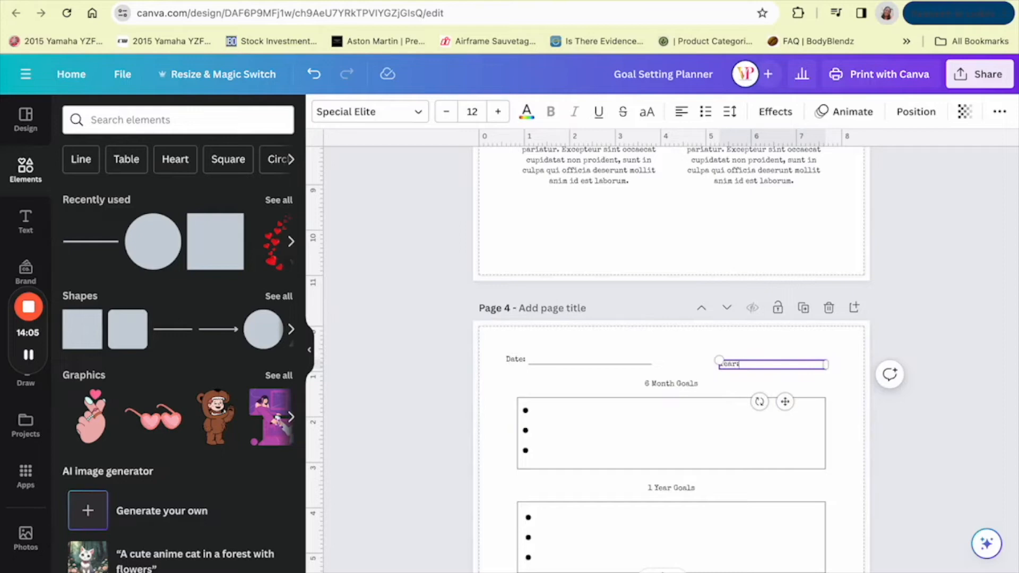
Try to place a copy of the Date line beside the Year label on page 4
left_click(741, 331)
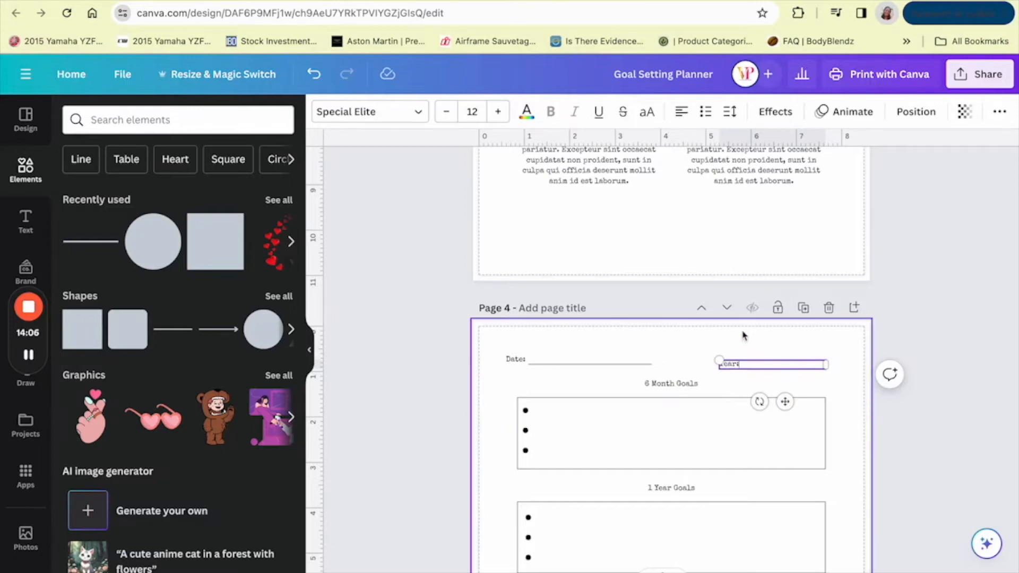
left_click(619, 359)
left_click(565, 331)
left_click_drag(610, 405, 814, 401)
mouse_move(865, 368)
left_mouse_down()
mouse_move(833, 366)
mouse_move(852, 382)
mouse_move(859, 369)
left_mouse_up()
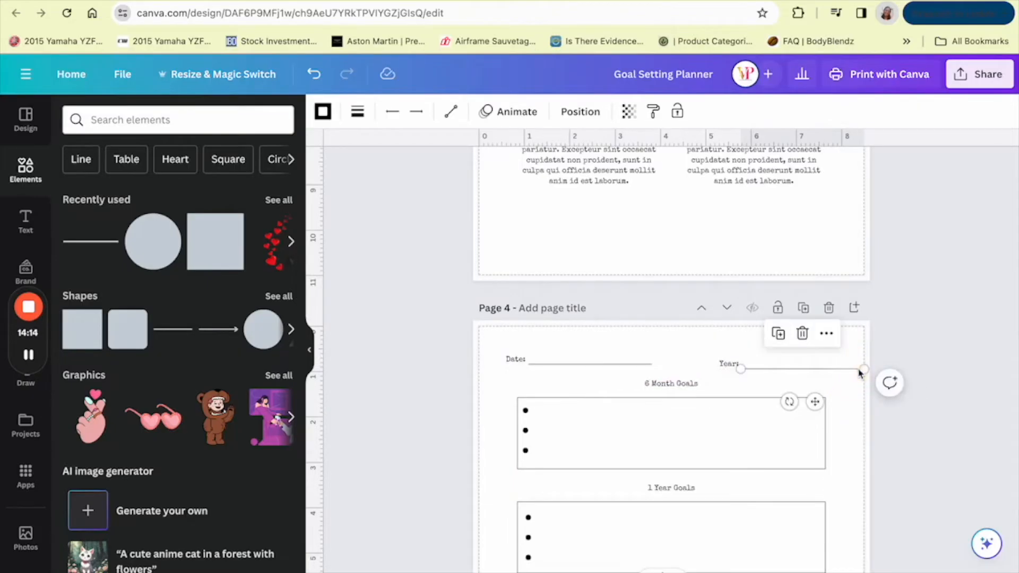
key("Delete")
Try to add a new line element to page 4 and lengthen it for the Year field
left_click(100, 242)
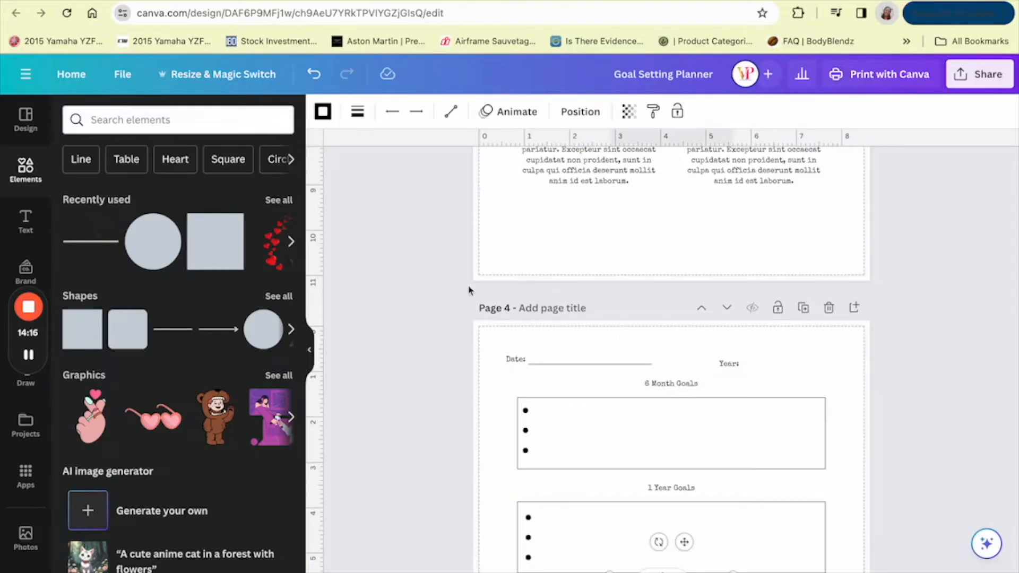
scroll(637, 478, "down", 2)
left_click_drag(733, 485, 757, 486)
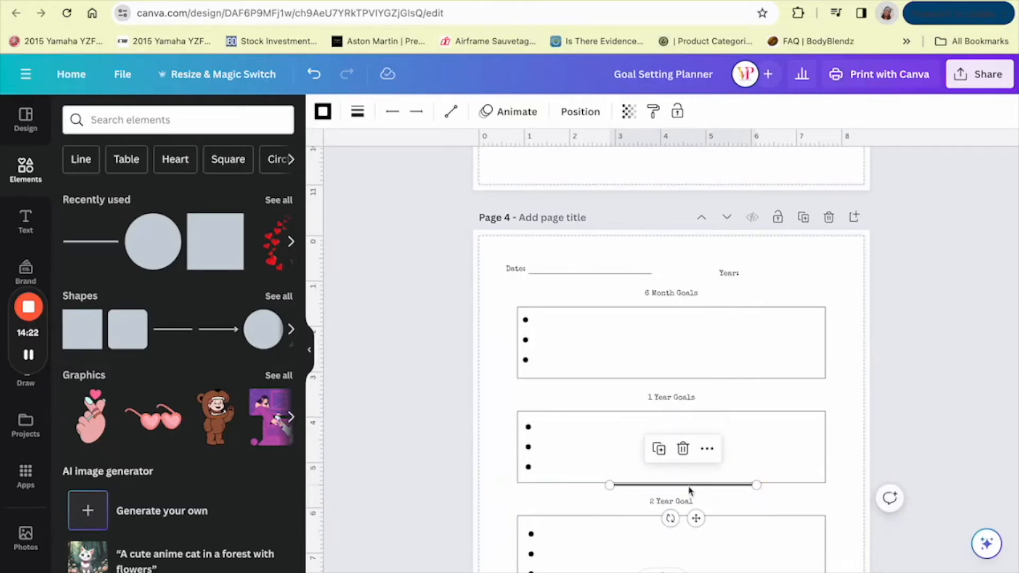
left_click(378, 392)
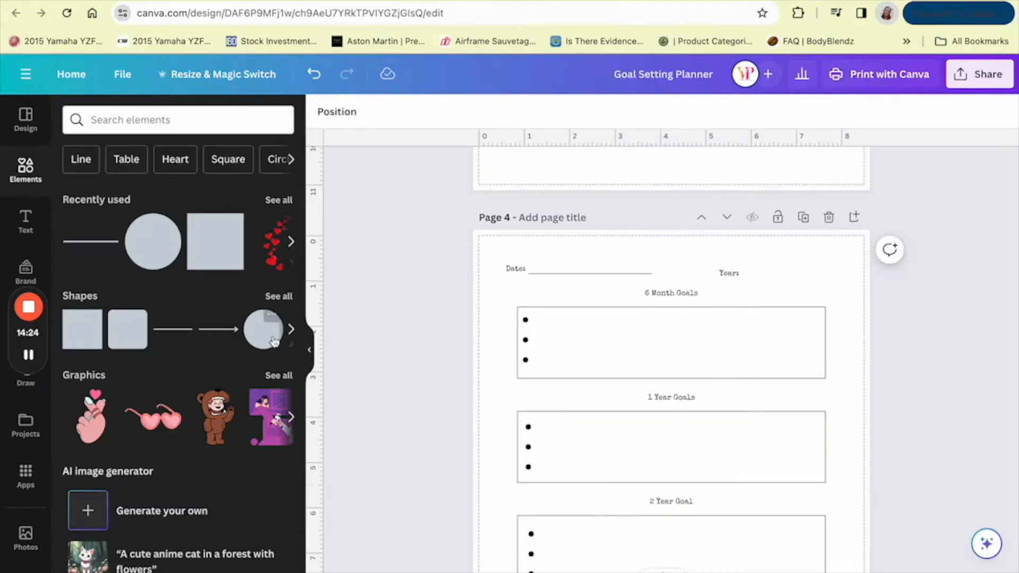
left_click(632, 278)
left_click(784, 253)
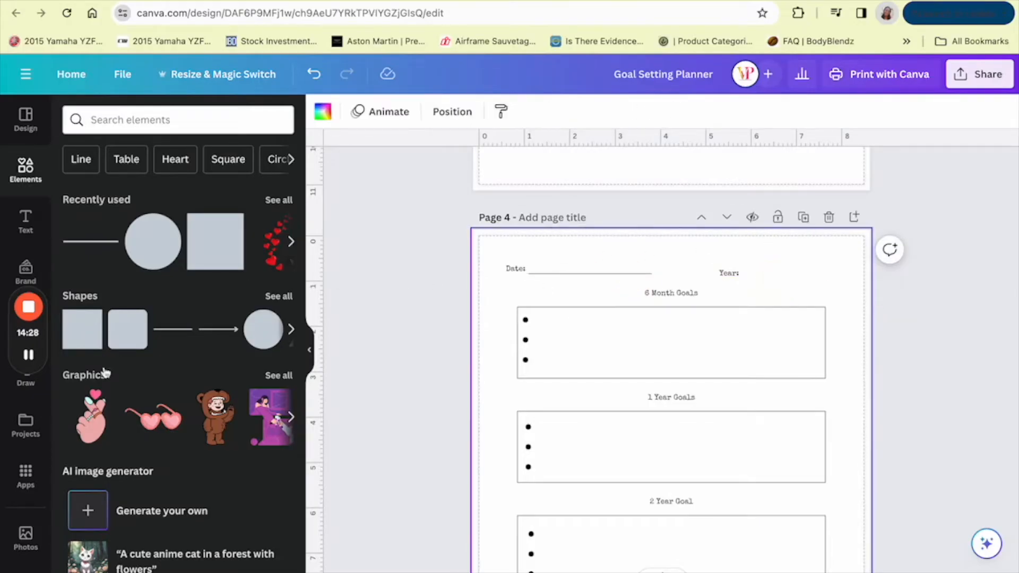
left_click(28, 355)
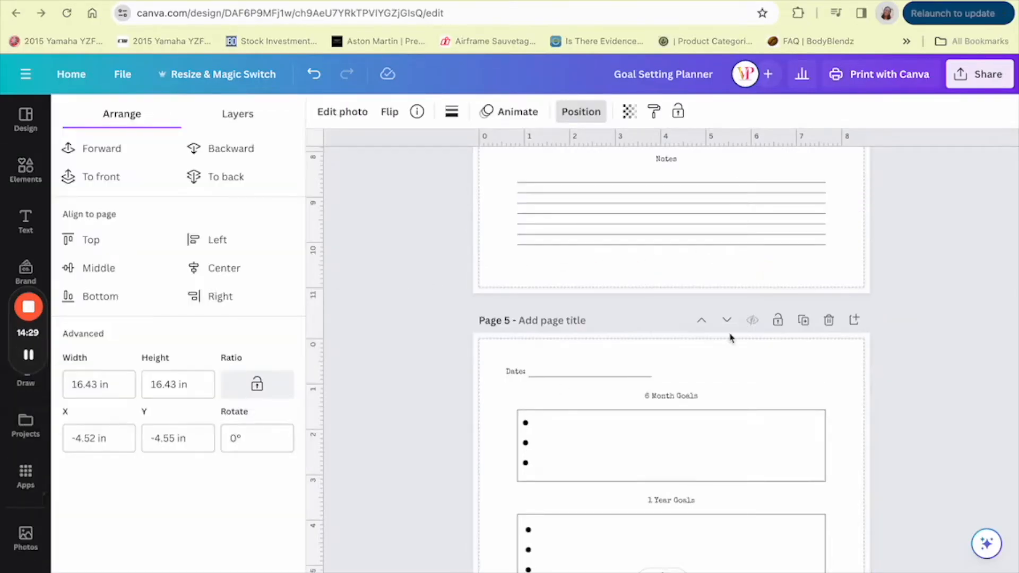
Delete the old goals page 5 that has no Year field
scroll(730, 338, "down", 4)
scroll(730, 338, "down", 10)
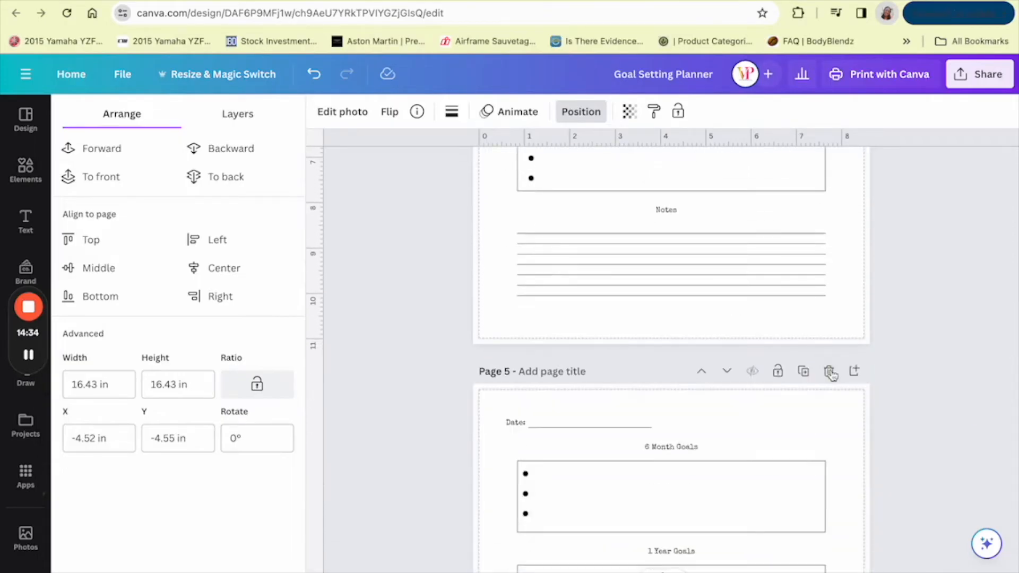
left_click(829, 371)
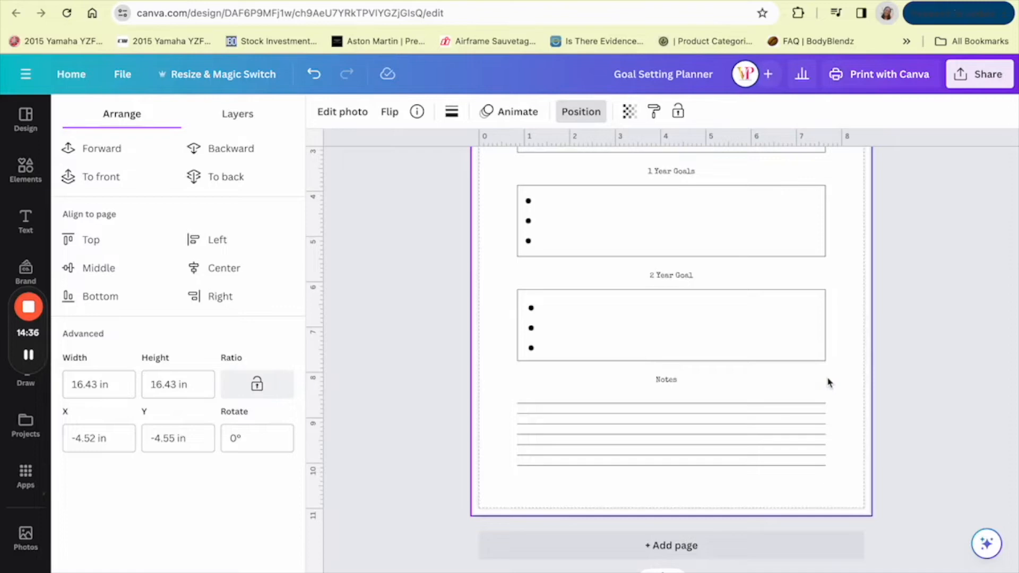
Duplicate goals page 4 four times to fill pages 5 to 8
scroll(830, 382, "up", 5)
left_click(801, 325)
left_click(802, 327)
left_click(802, 327)
left_click(802, 328)
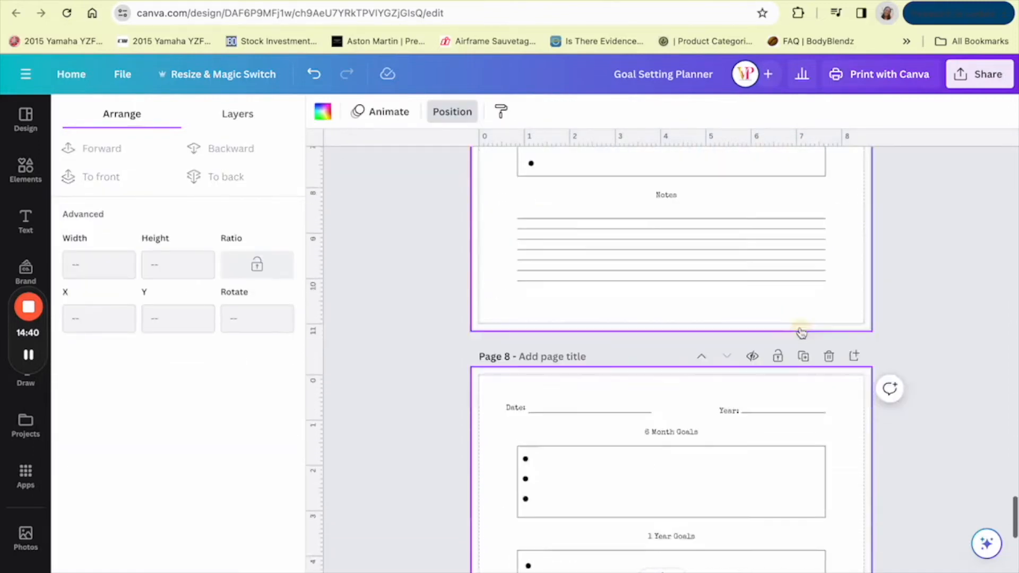
Review all planner pages, including the cover, ownership page, instructions and the duplicated goals pages
scroll(802, 333, "up", 15)
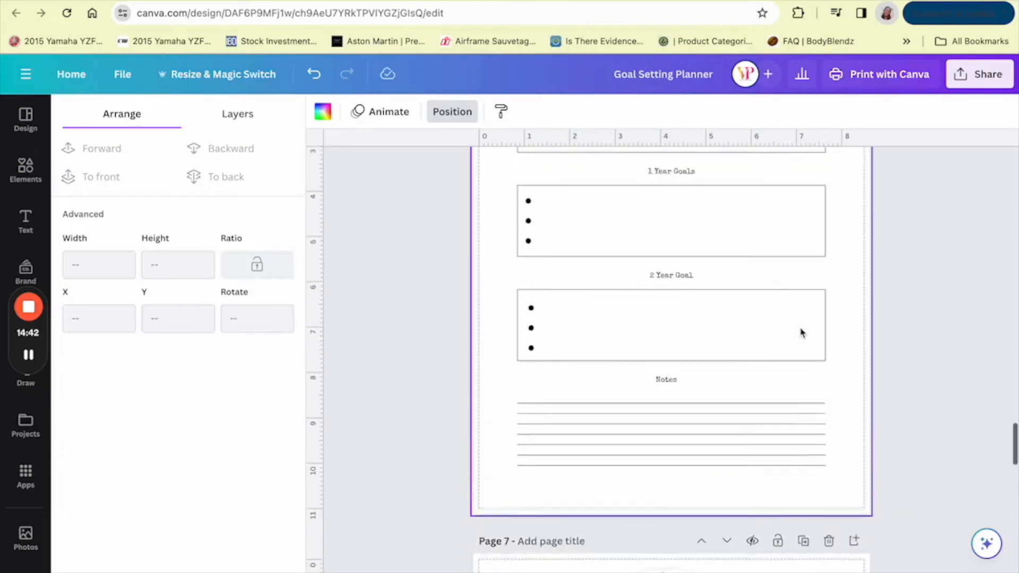
scroll(802, 333, "up", 10)
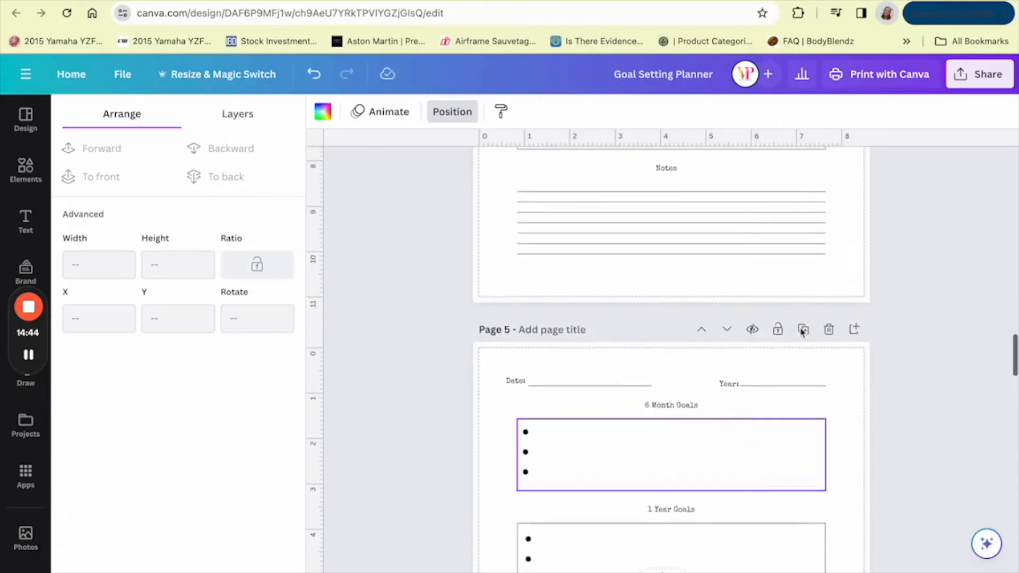
scroll(801, 334, "up", 15)
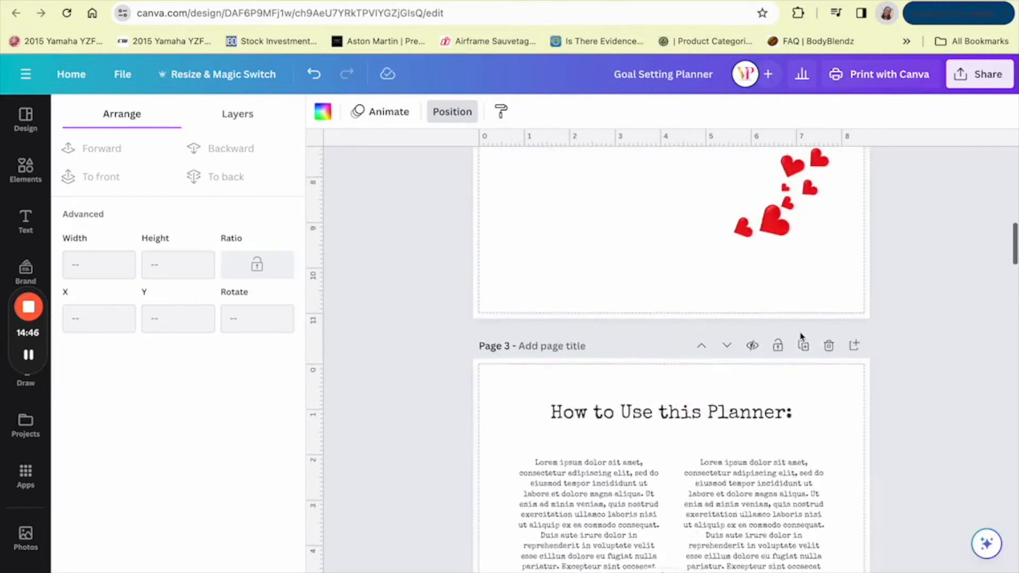
scroll(802, 334, "up", 3)
scroll(802, 333, "down", 8)
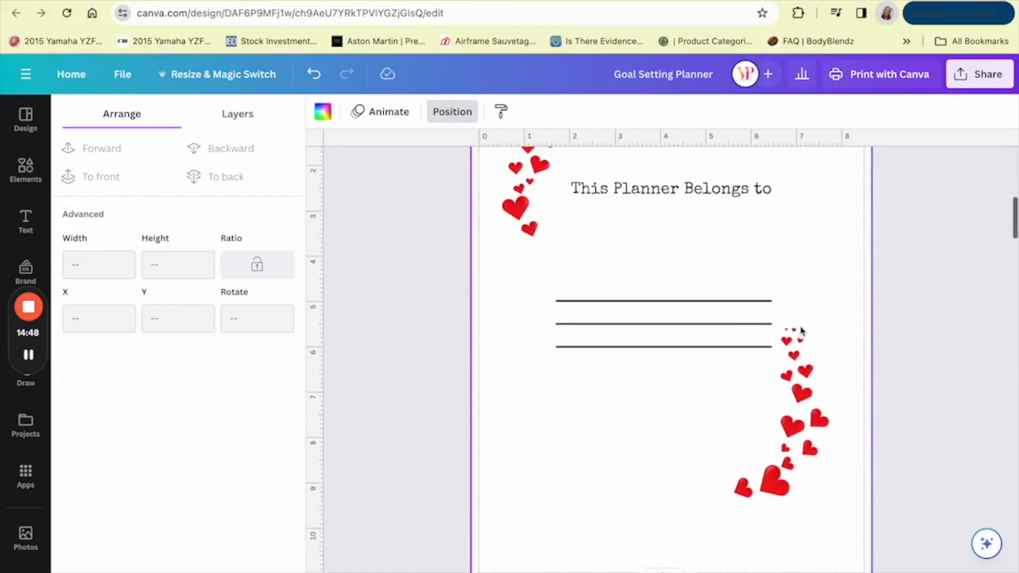
scroll(760, 290, "down", 5)
scroll(769, 298, "up", 2)
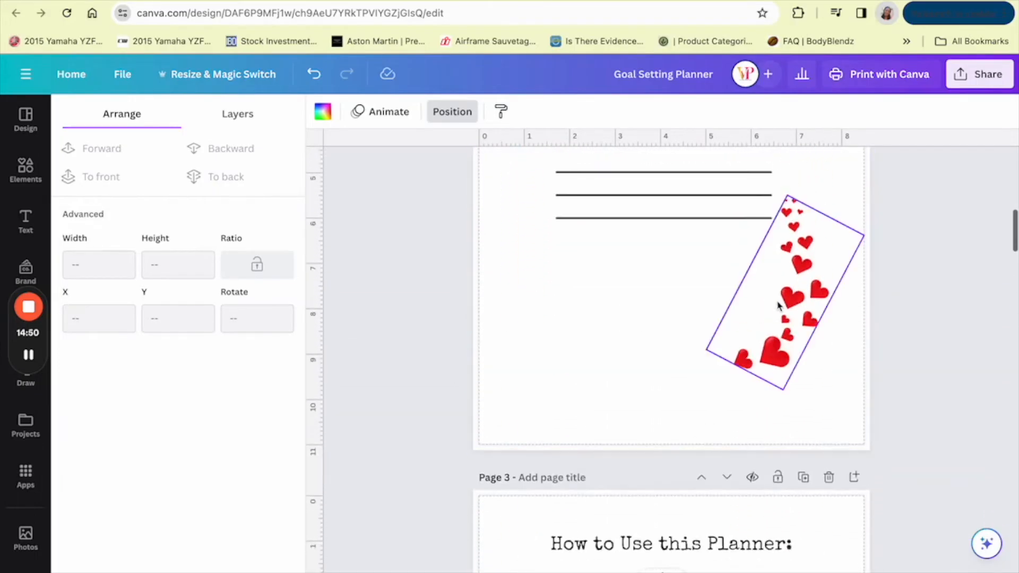
scroll(772, 287, "down", 6)
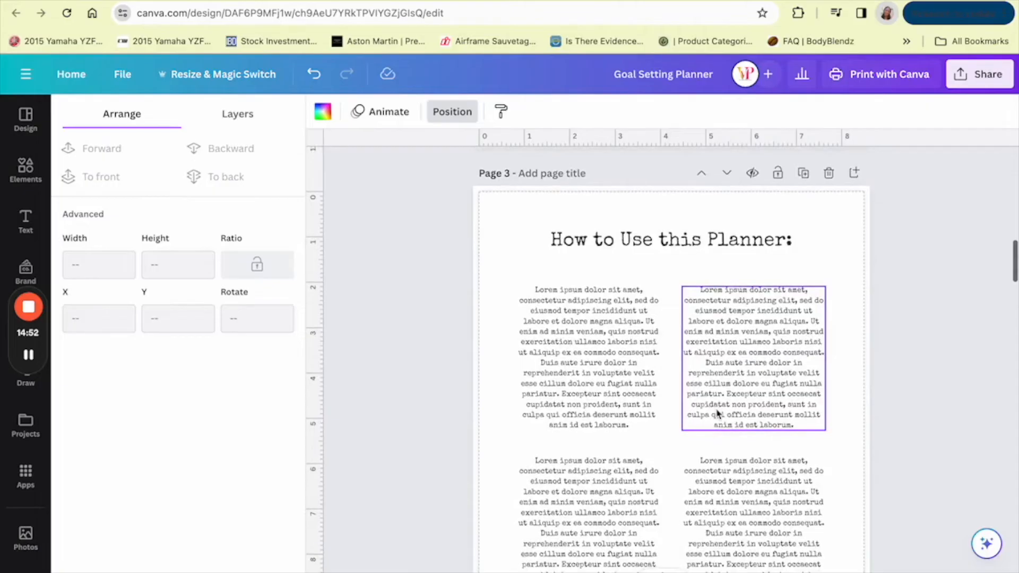
scroll(717, 413, "down", 10)
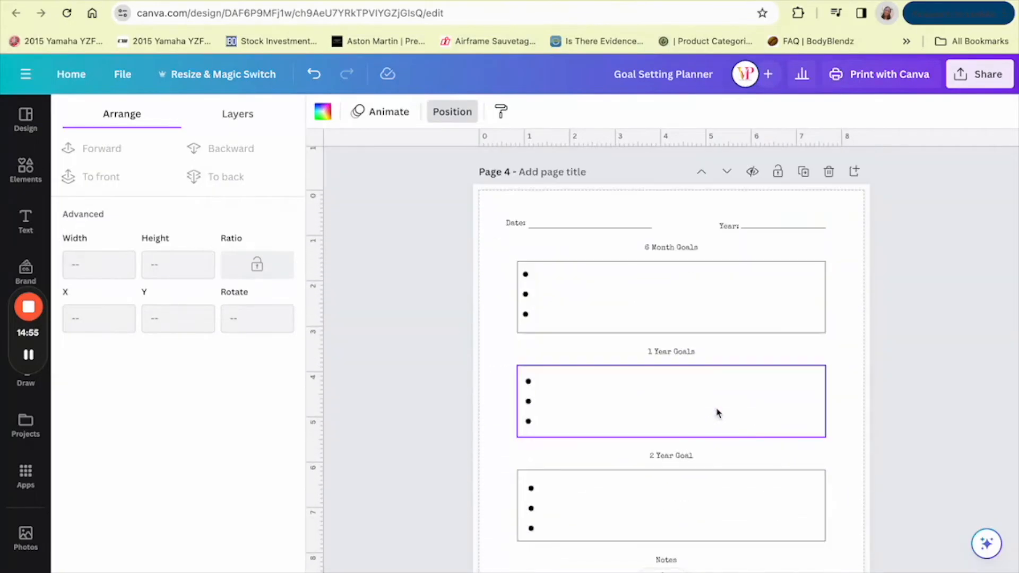
scroll(718, 410, "down", 20)
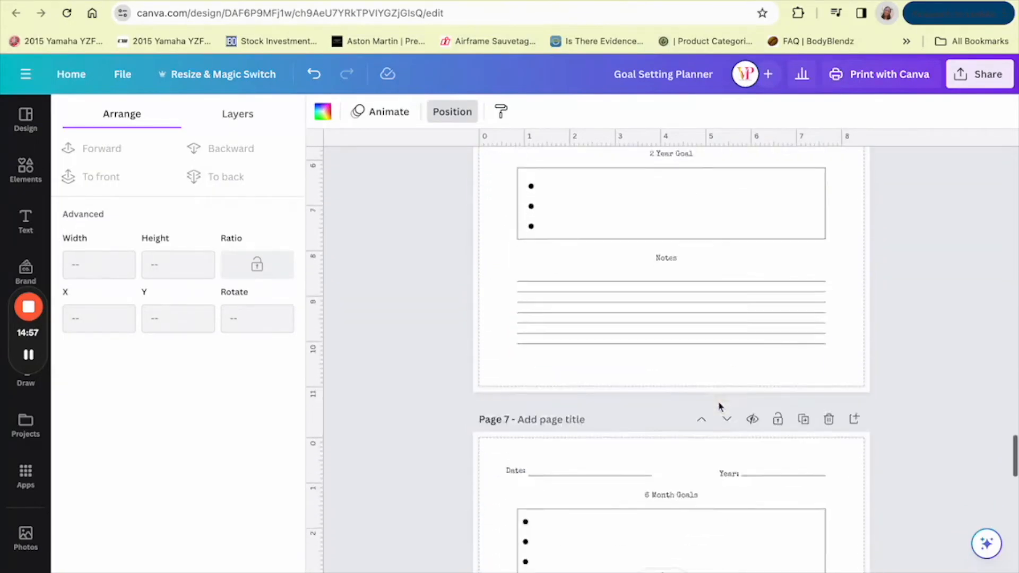
scroll(720, 408, "down", 3)
scroll(726, 401, "up", 1)
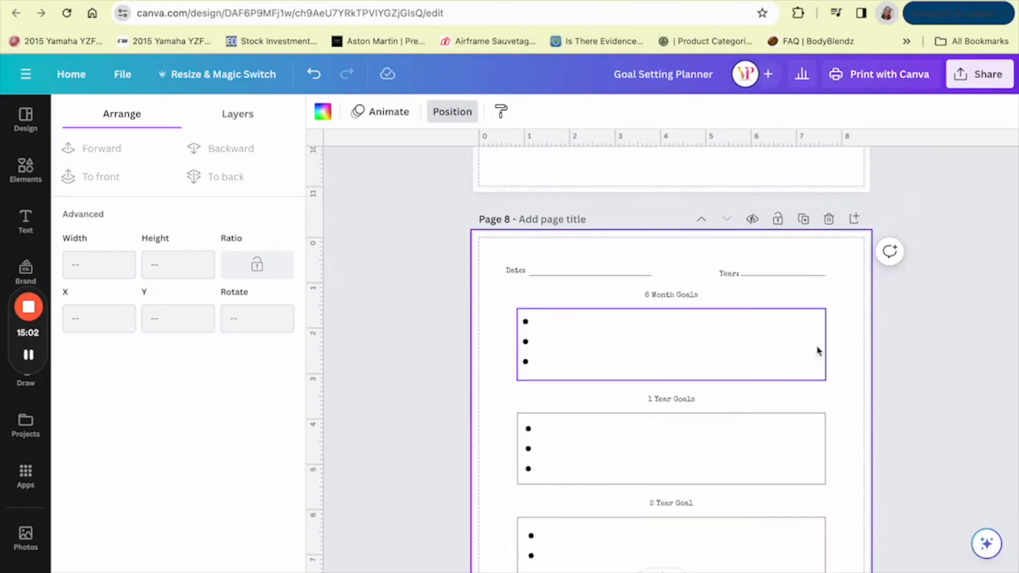
scroll(816, 354, "down", 4)
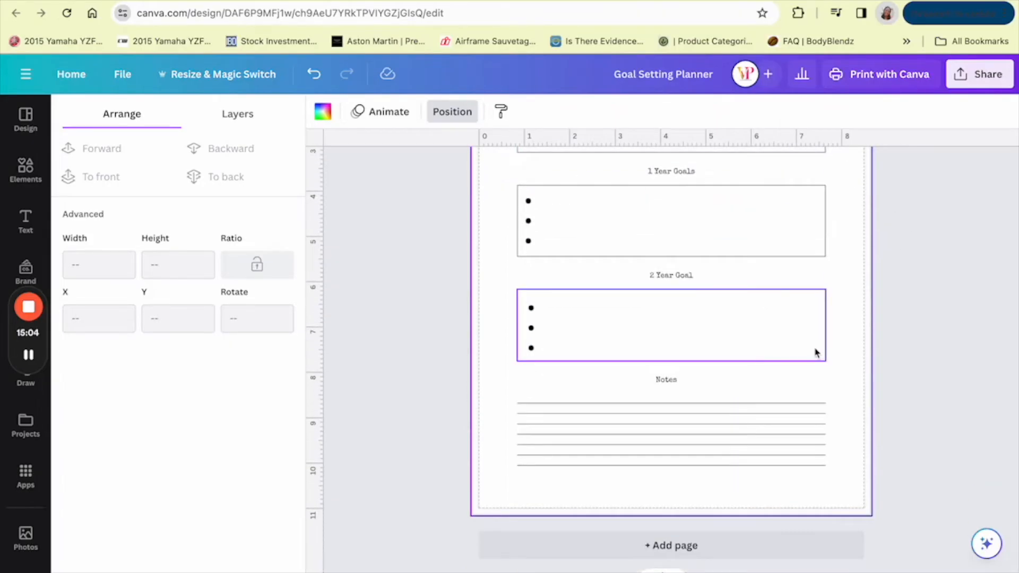
scroll(816, 358, "up", 20)
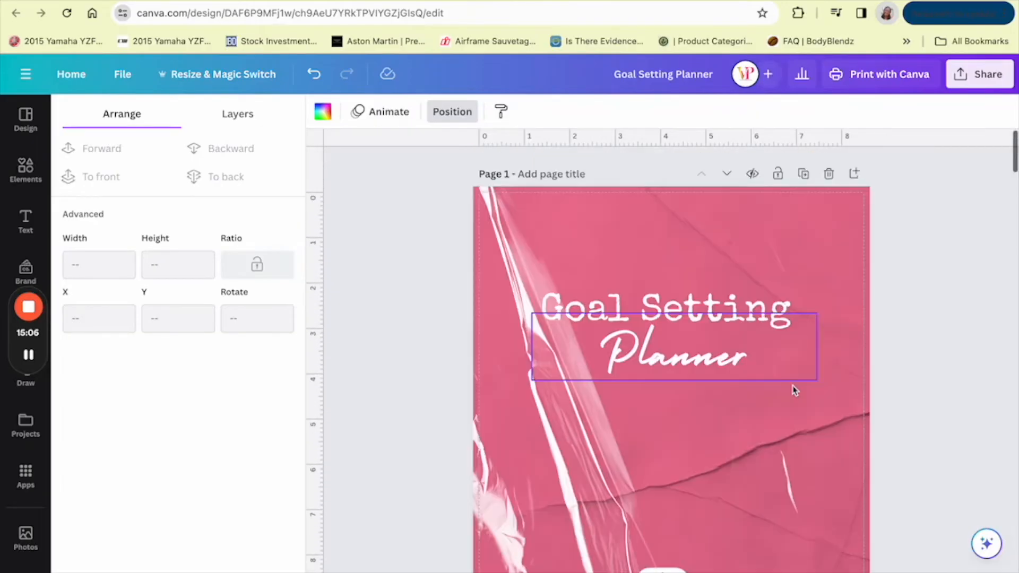
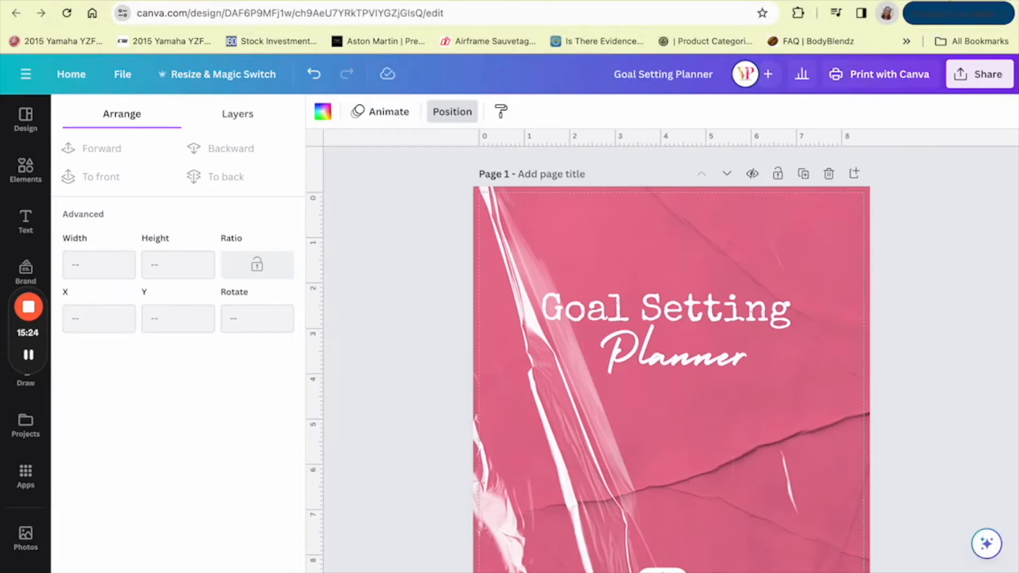
Switch to the Creative Fabrica page in the browser and open the site's home page
left_click(112, 568)
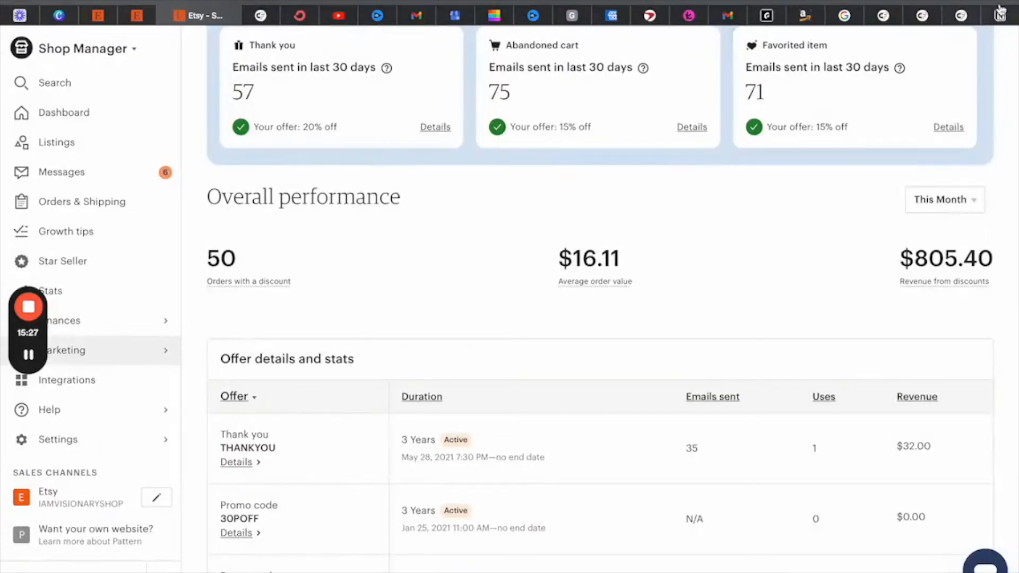
left_click(962, 16)
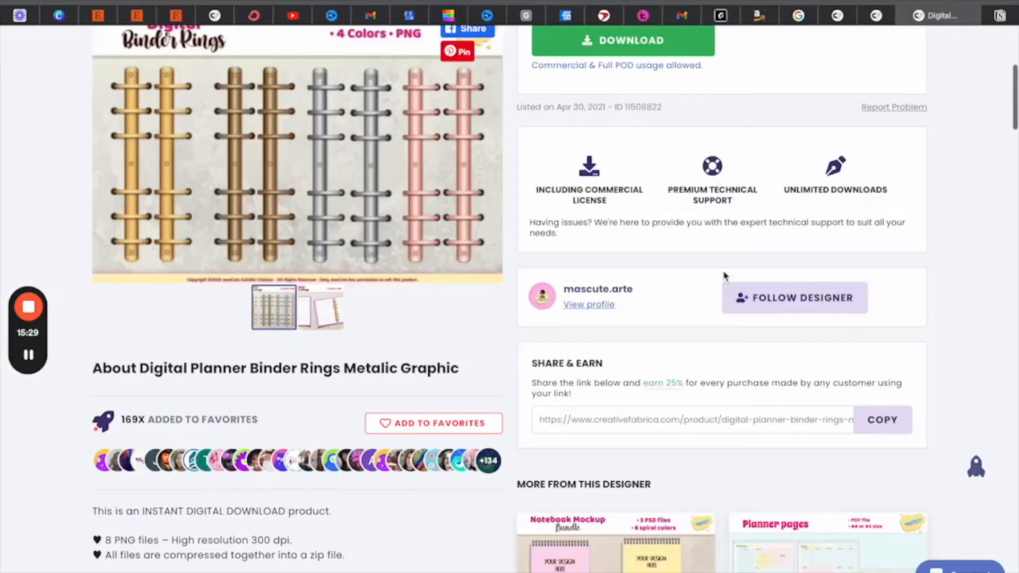
scroll(722, 239, "up", 5)
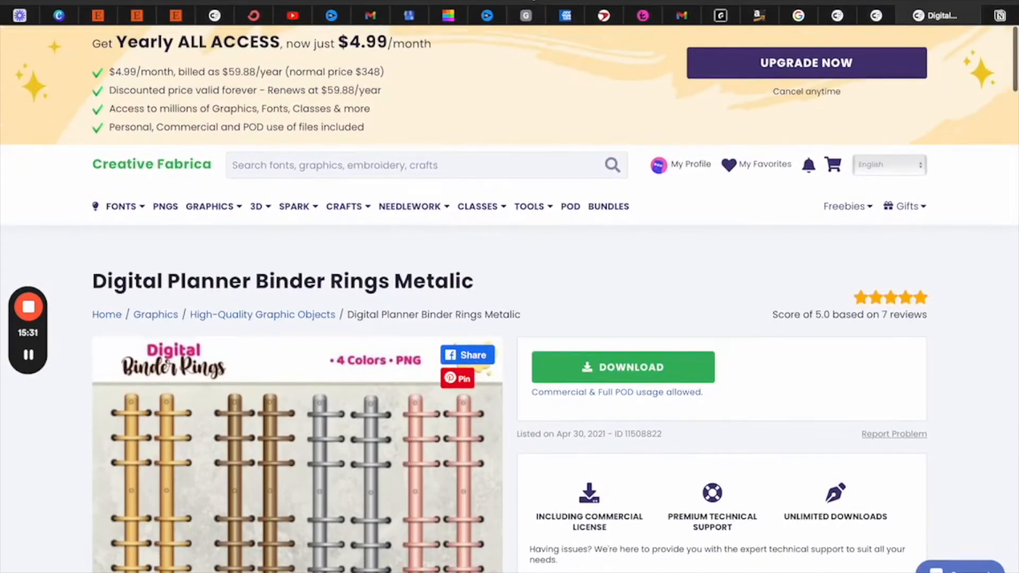
left_click(534, 1)
type("cre")
key("Return")
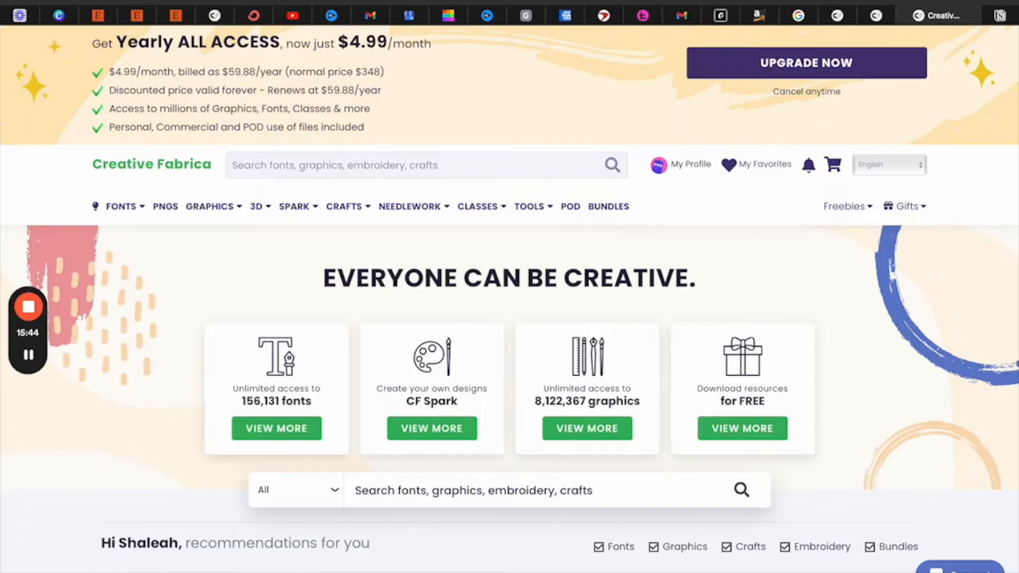
Browse the recommended fonts, graphics and bundles on the Creative Fabrica home page
scroll(423, 427, "down", 12)
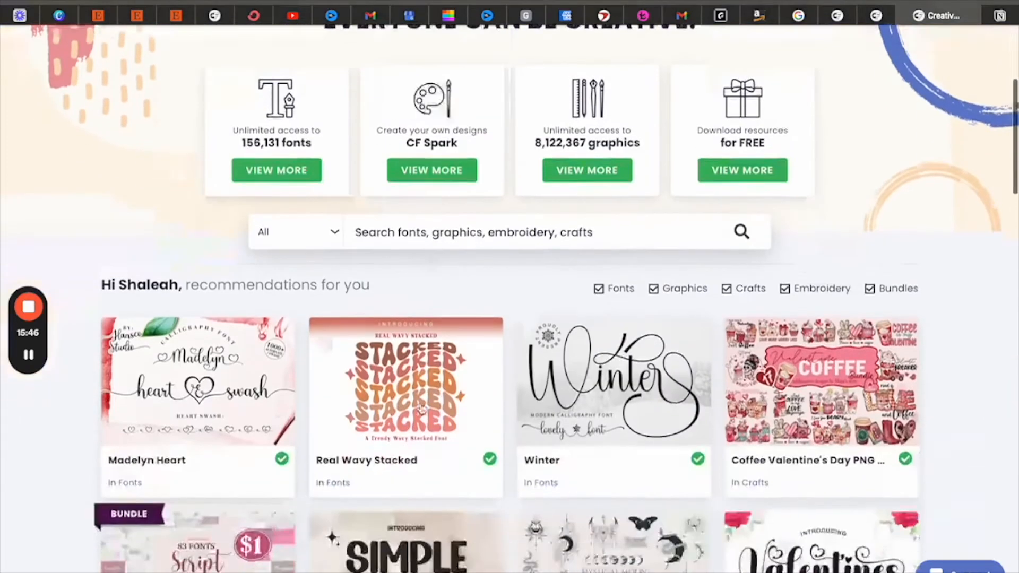
scroll(423, 427, "down", 6)
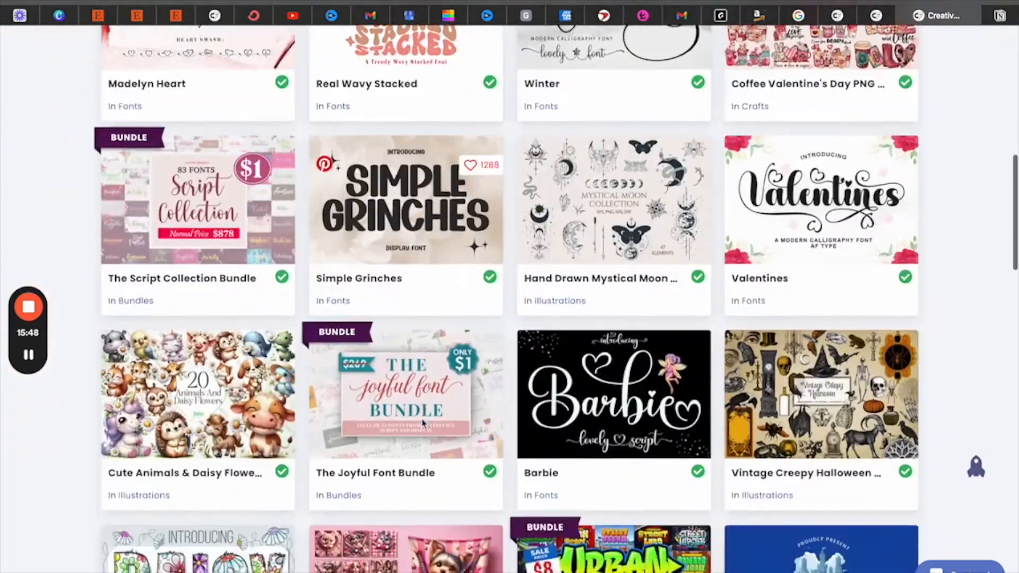
scroll(423, 423, "down", 4)
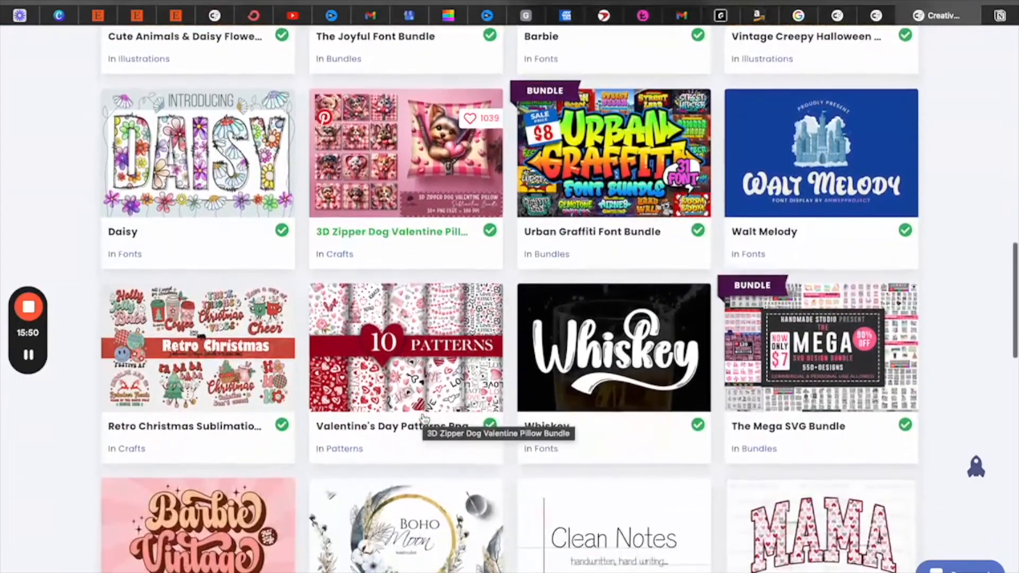
scroll(424, 423, "down", 2)
scroll(424, 418, "down", 3)
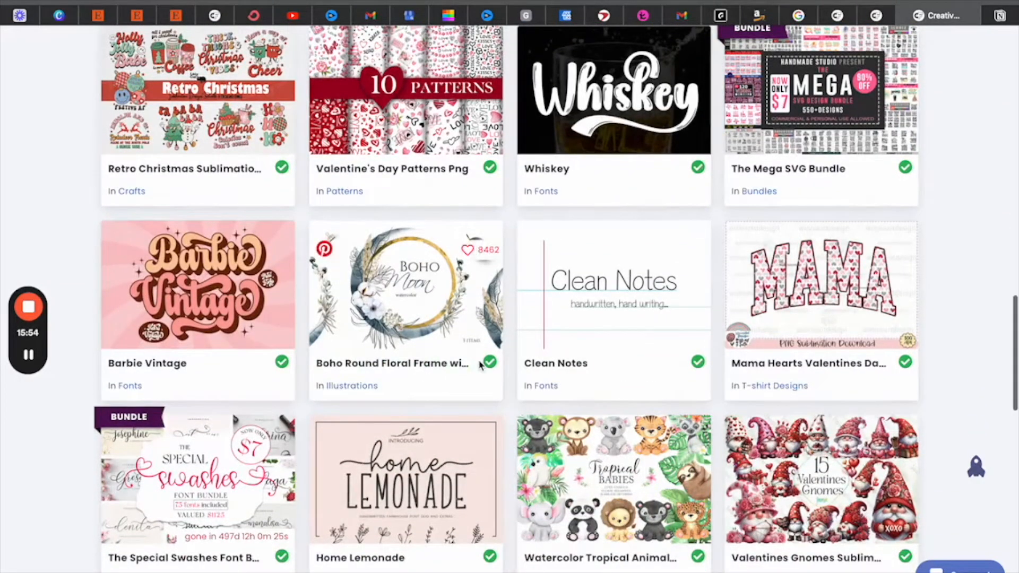
scroll(480, 365, "up", 2)
scroll(480, 365, "down", 2)
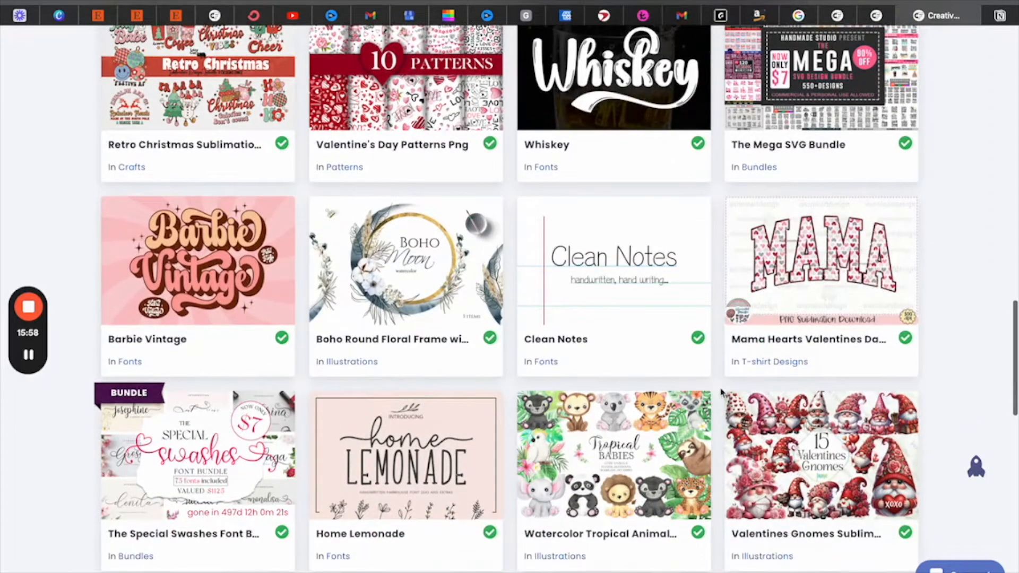
scroll(721, 392, "down", 8)
scroll(721, 392, "down", 5)
scroll(721, 393, "up", 15)
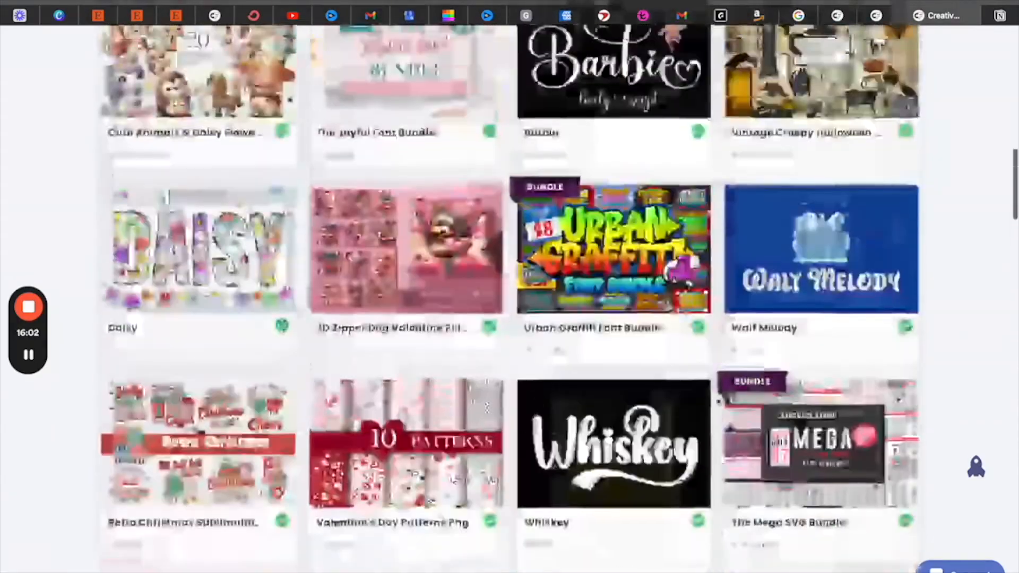
scroll(709, 402, "up", 10)
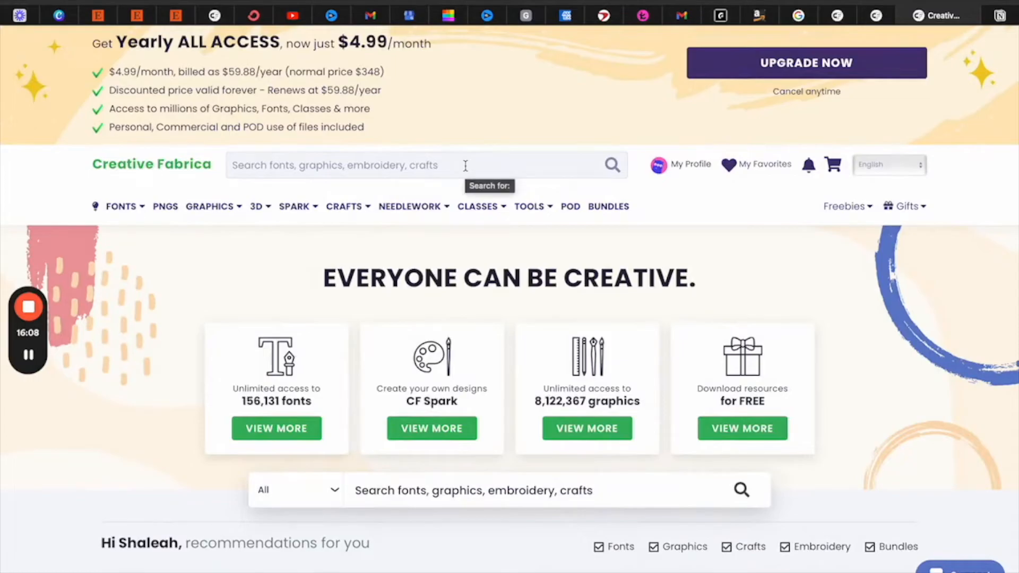
Search Creative Fabrica for "planner cover" and look through the first results
left_click(466, 166)
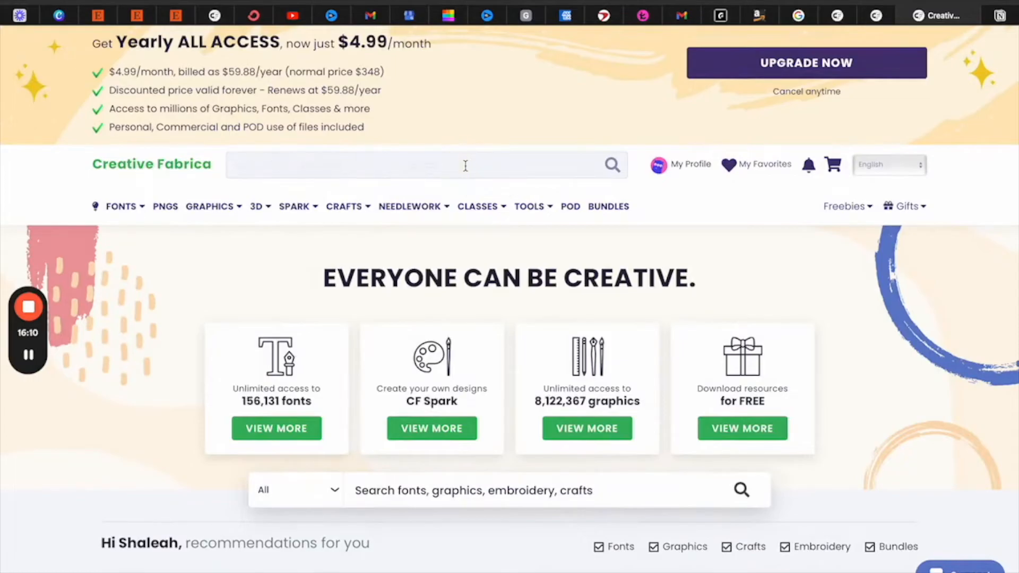
type("planner cover")
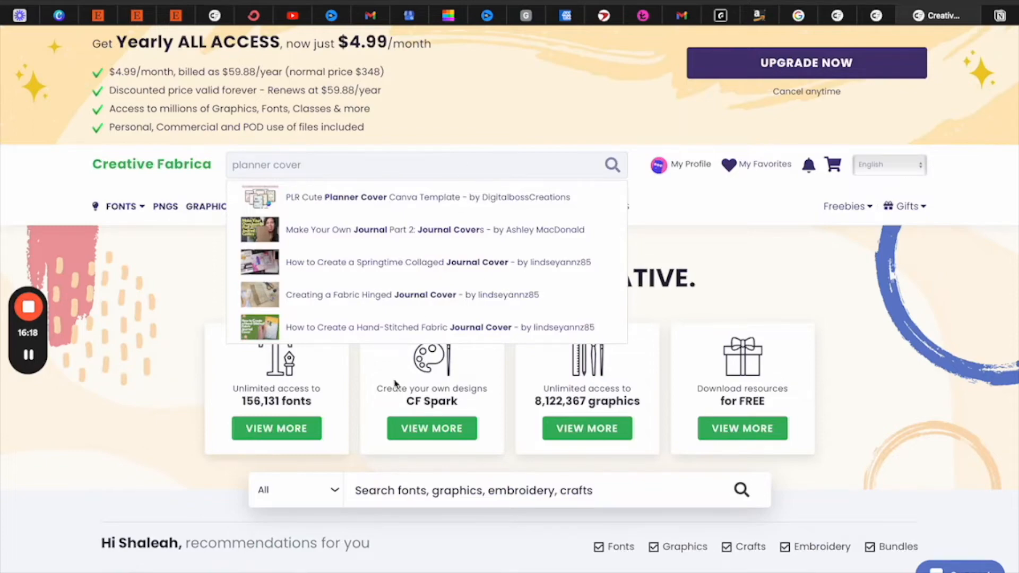
key("Return")
scroll(386, 424, "down", 3)
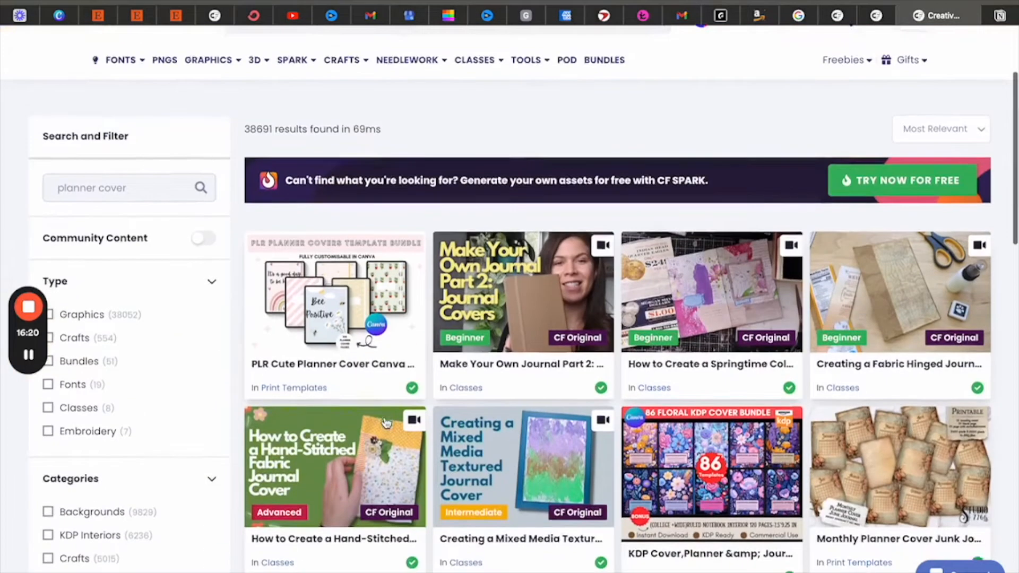
scroll(386, 423, "down", 1)
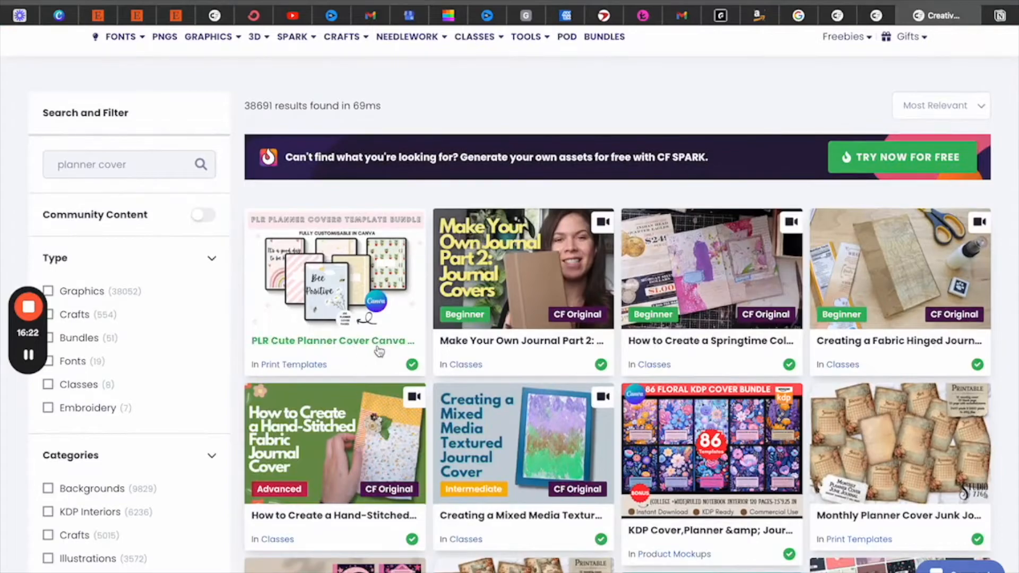
scroll(375, 341, "down", 3)
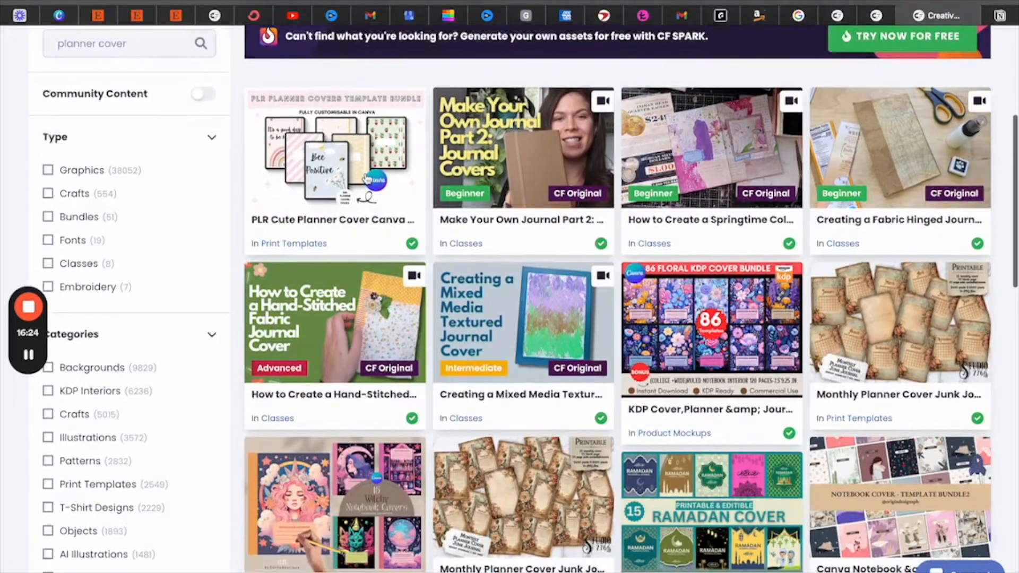
Open the PLR Cute Planner Cover Canva Template listing and view its preview images of the different cover designs
left_click(353, 223)
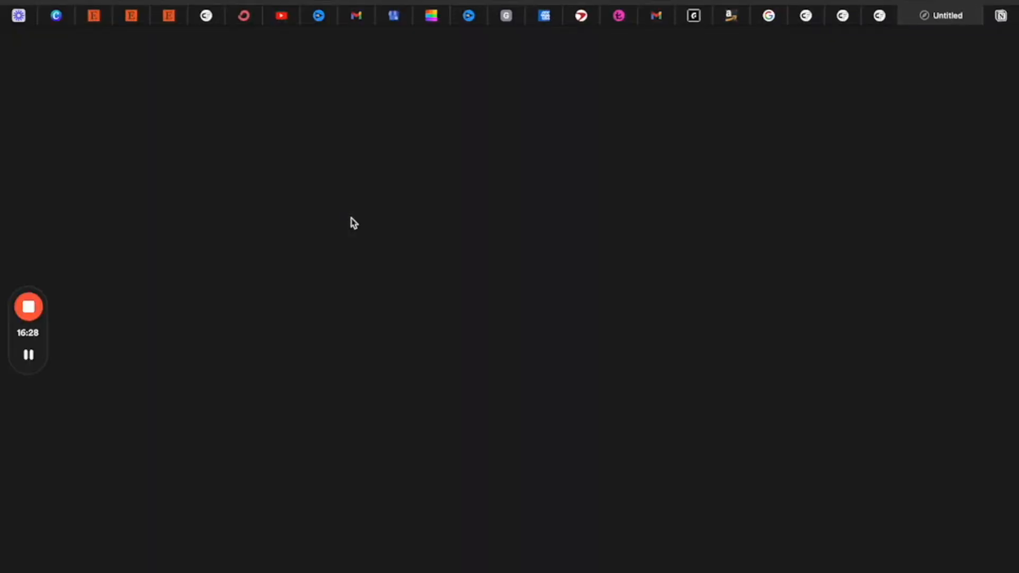
scroll(366, 360, "down", 3)
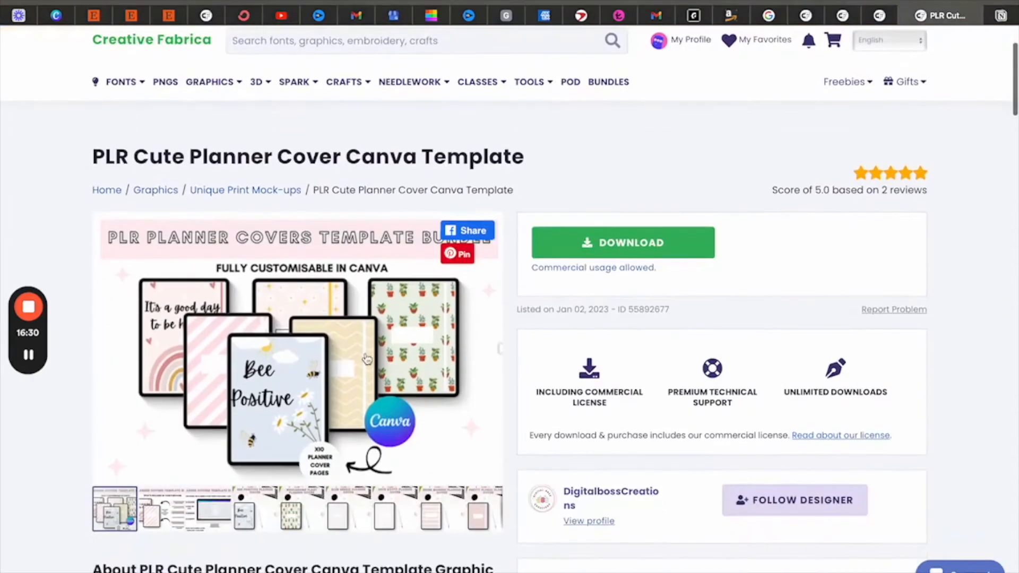
scroll(366, 360, "down", 1)
left_click(165, 472)
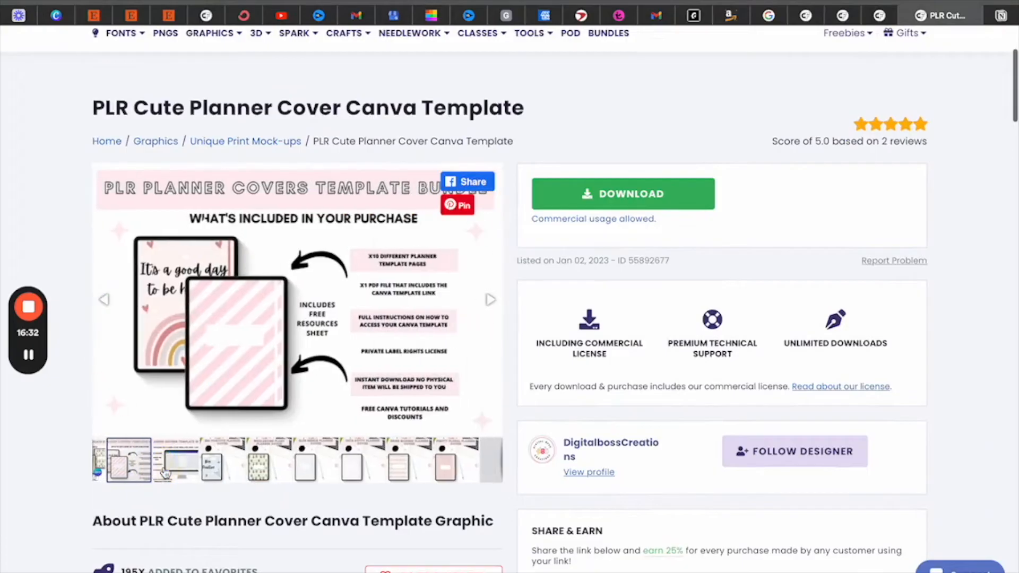
left_click(212, 466)
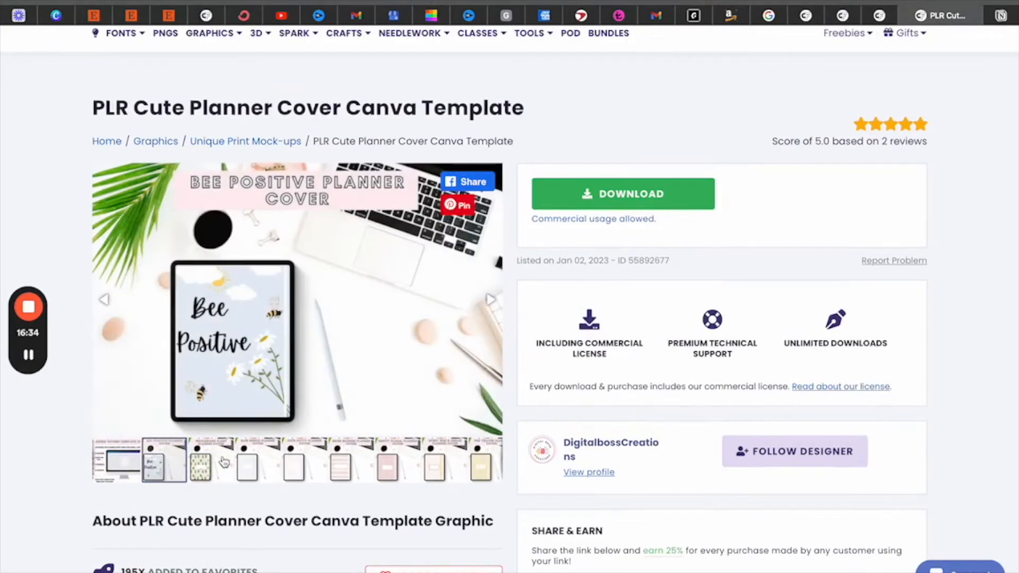
left_click(280, 475)
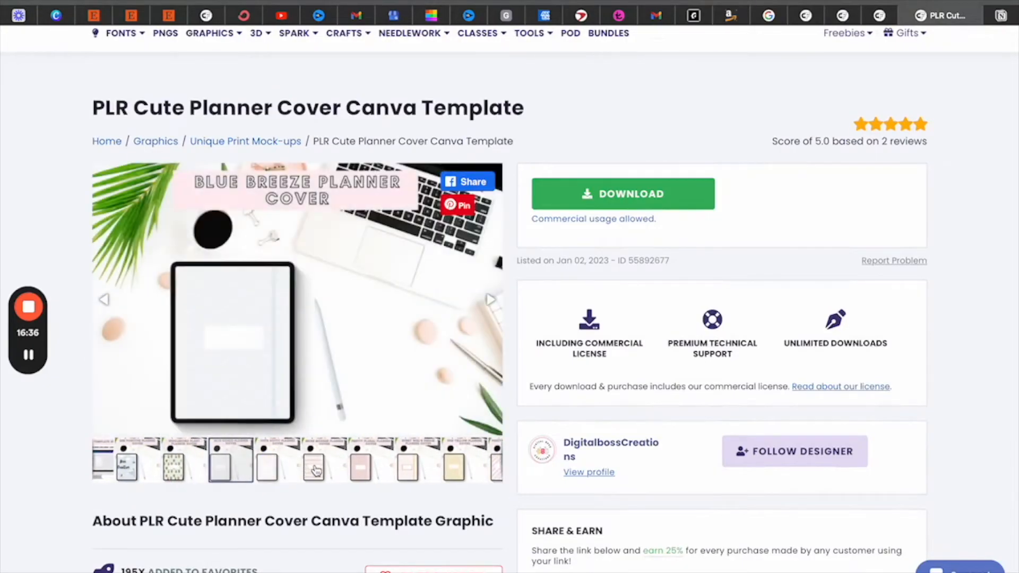
scroll(327, 467, "down", 1)
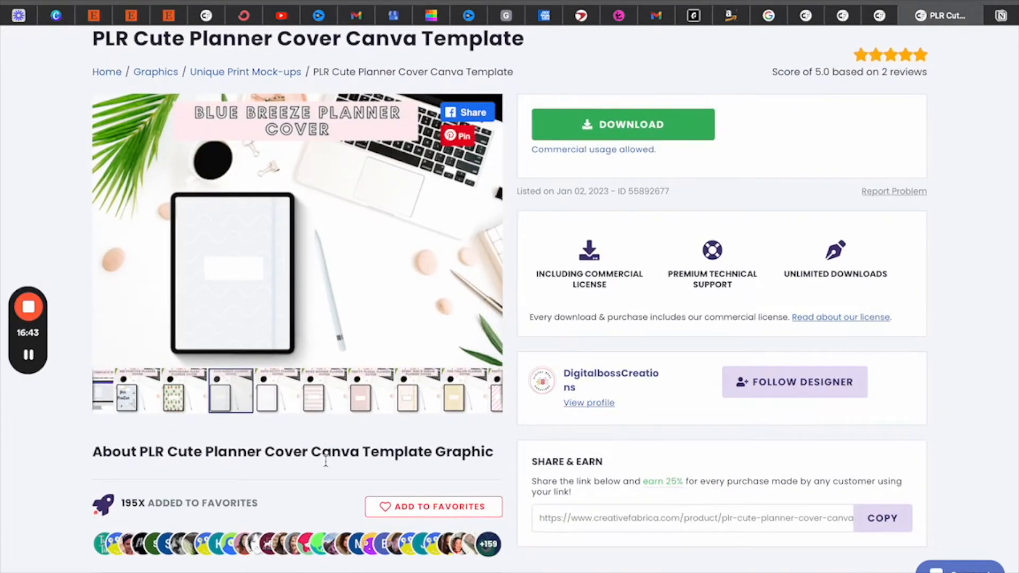
left_click(313, 402)
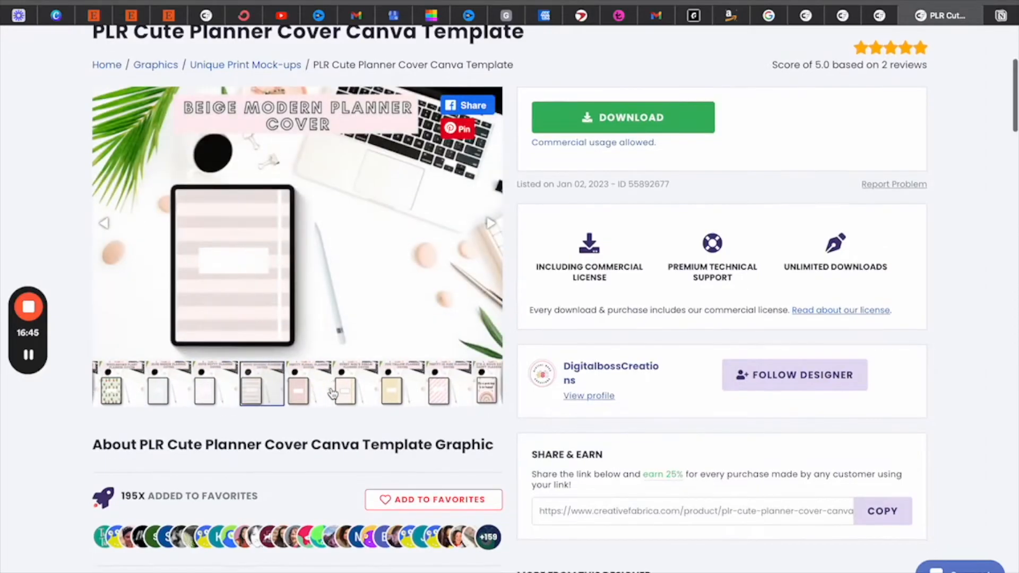
left_click(112, 392)
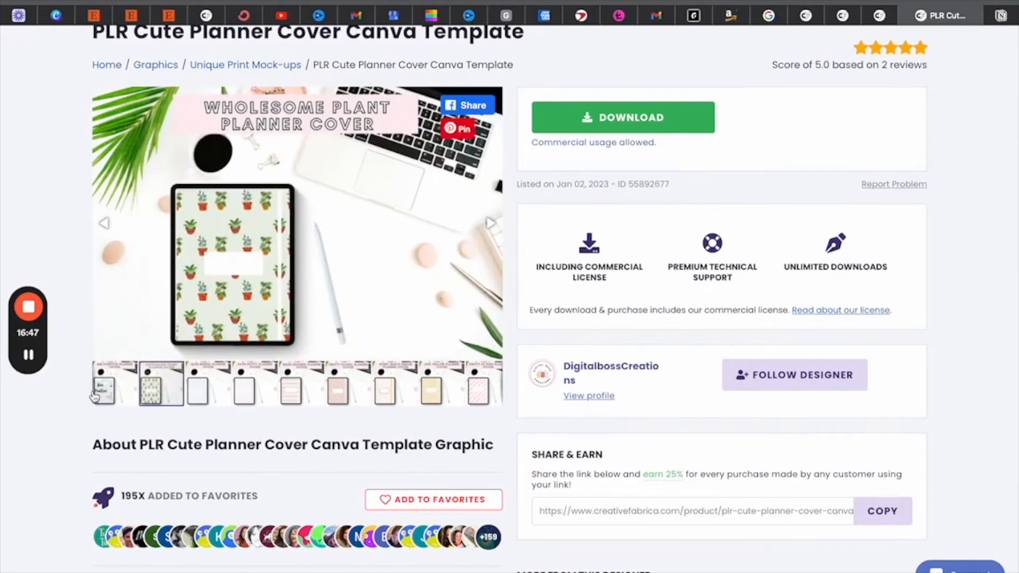
left_click(113, 391)
left_click(113, 391)
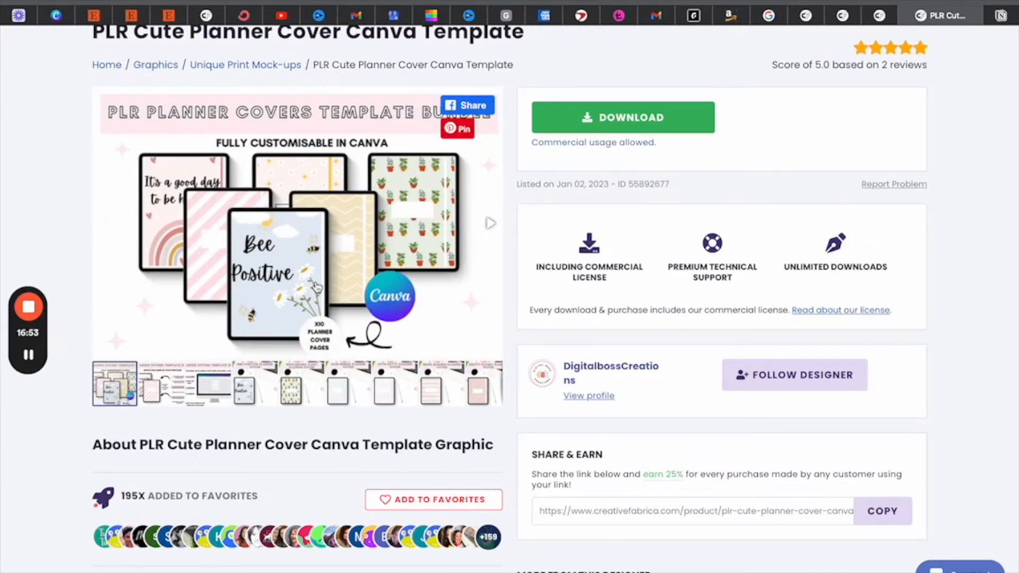
Read the description of the PLR planner cover listing, including its list of cover templates, and return to the search results
scroll(318, 288, "down", 3)
scroll(319, 271, "up", 4)
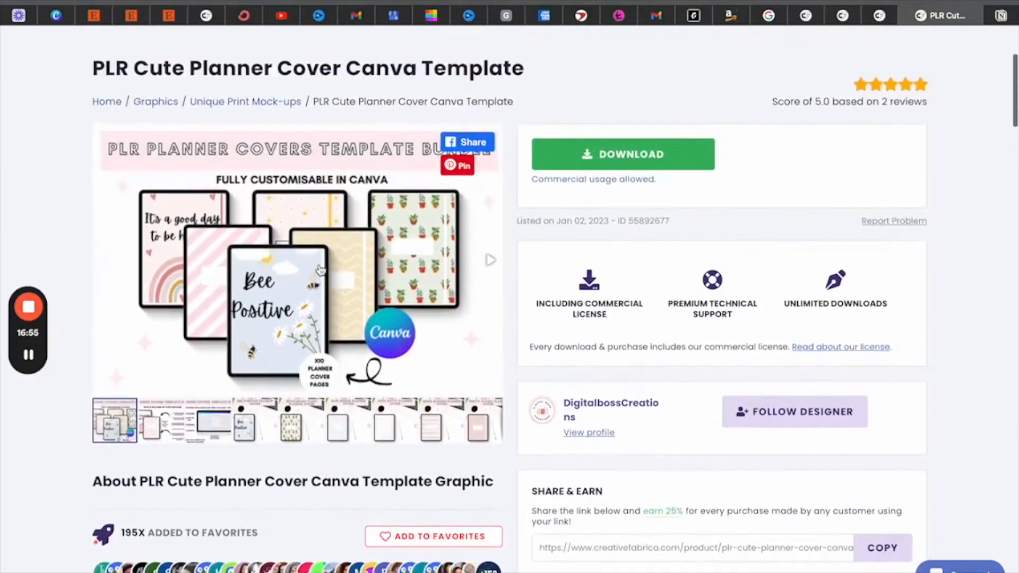
scroll(318, 269, "down", 8)
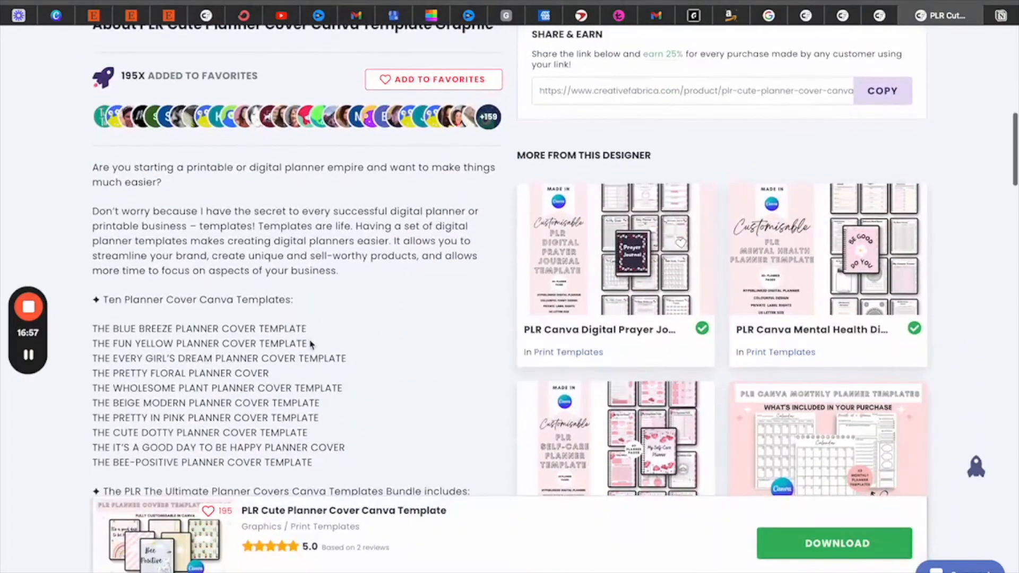
scroll(311, 344, "down", 3)
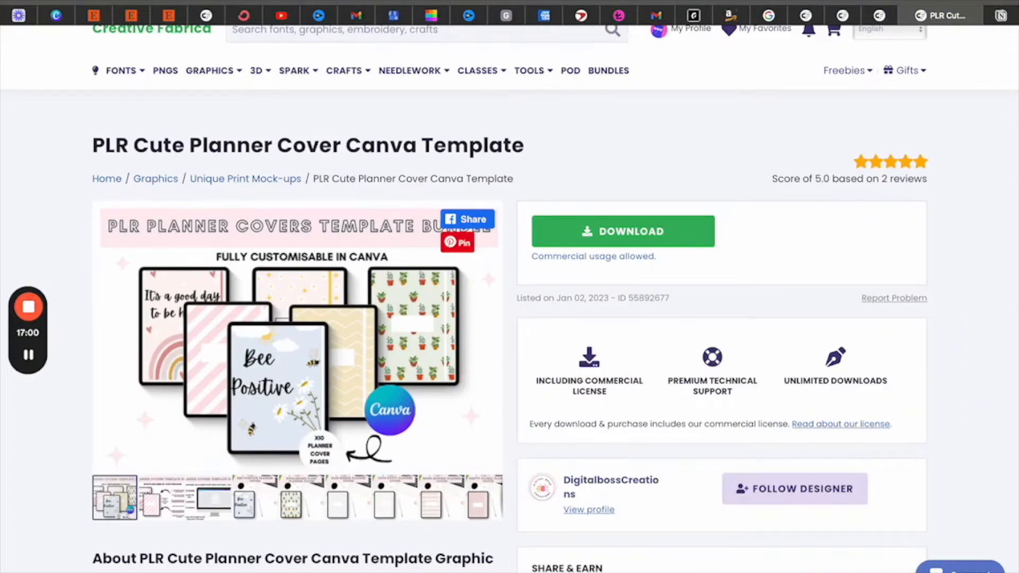
key("super+w")
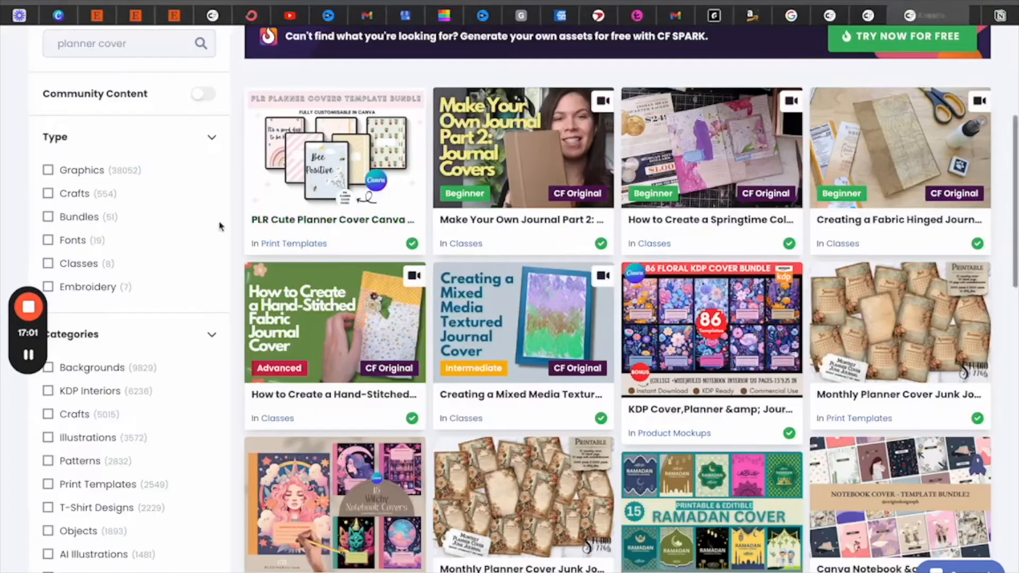
Browse further planner cover results and open the Canva Notebook & Journal Cover Template6 listing
scroll(389, 318, "down", 4)
scroll(402, 379, "down", 2)
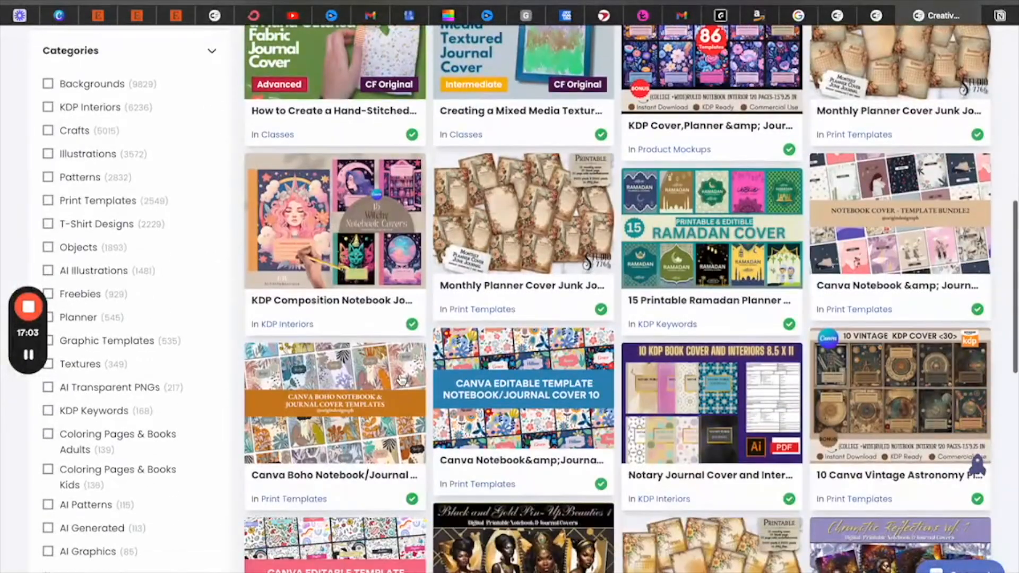
scroll(508, 409, "down", 2)
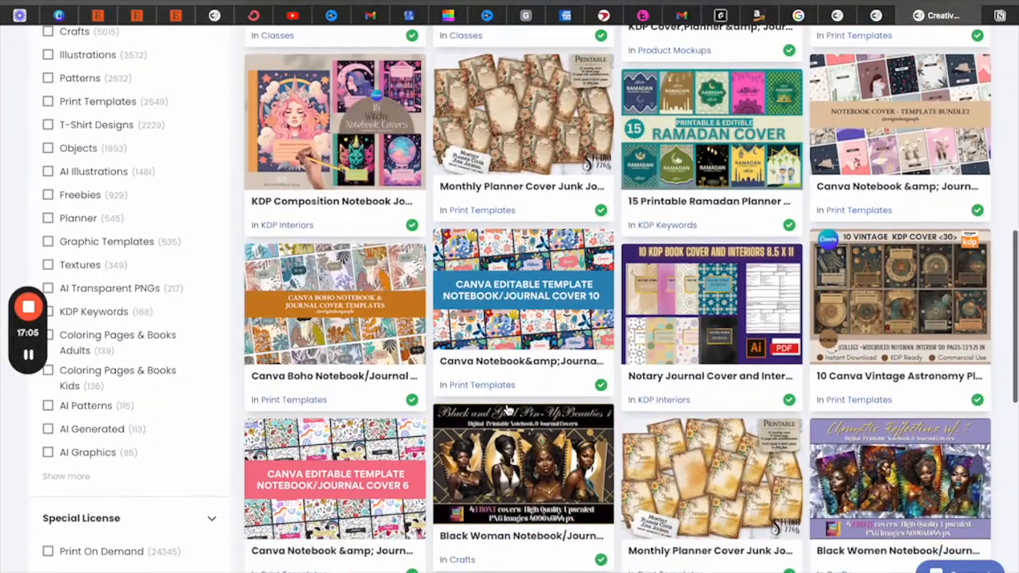
scroll(508, 397, "down", 3)
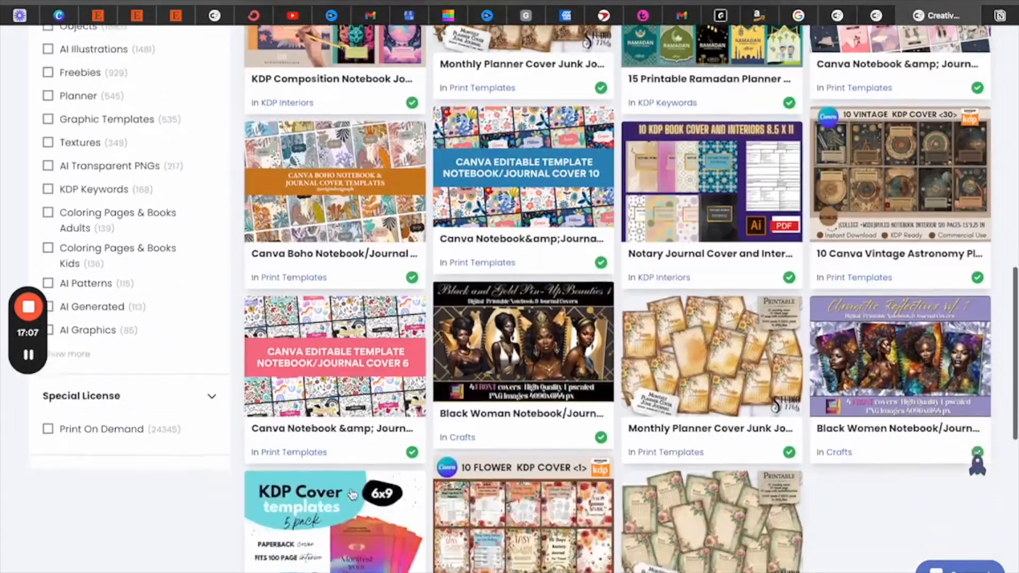
left_click(340, 379)
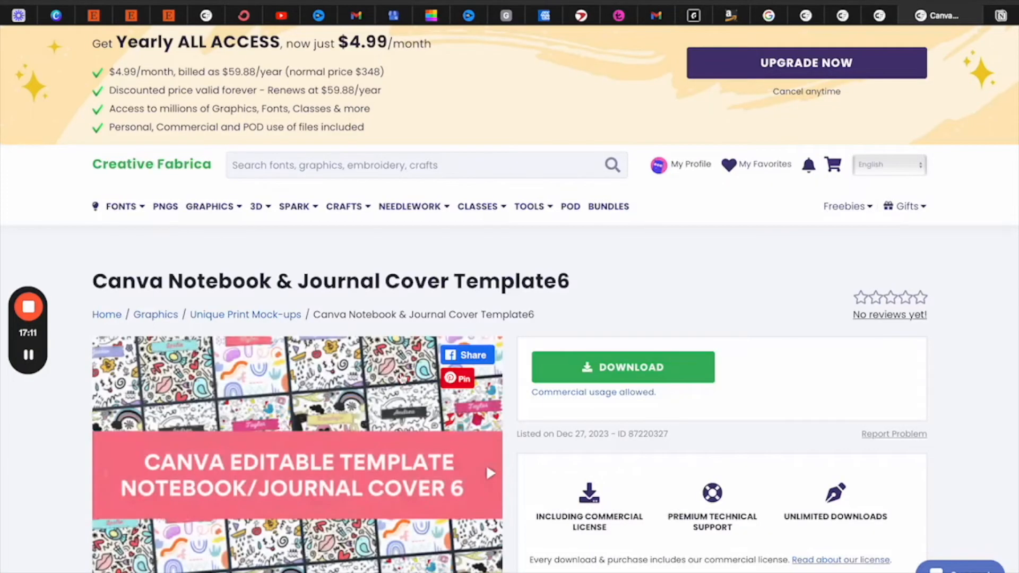
scroll(358, 405, "down", 2)
scroll(350, 416, "down", 3)
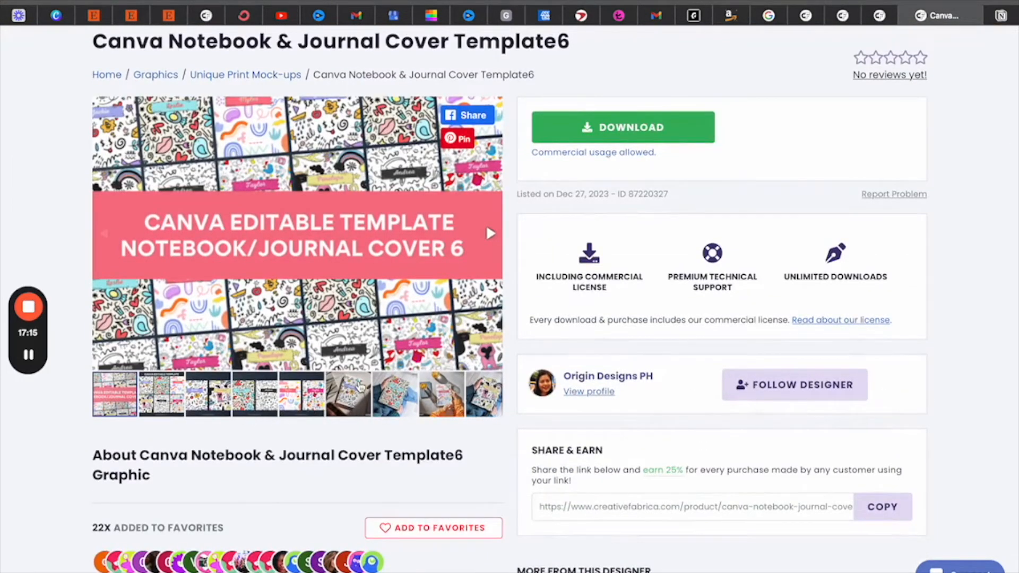
View several preview images of the Template6 journal covers and return to the search results
left_click(353, 392)
left_click(376, 395)
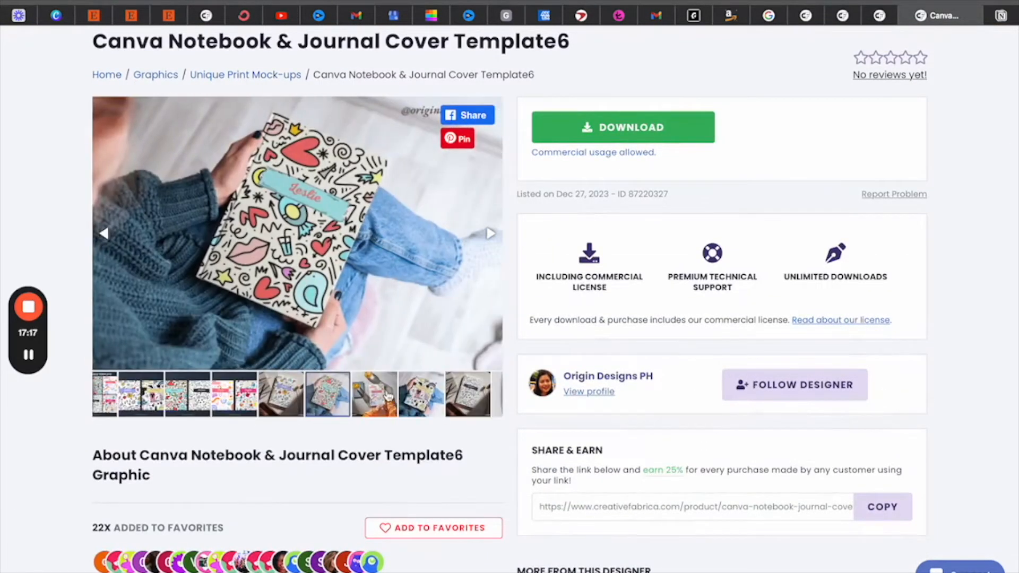
left_click(407, 408)
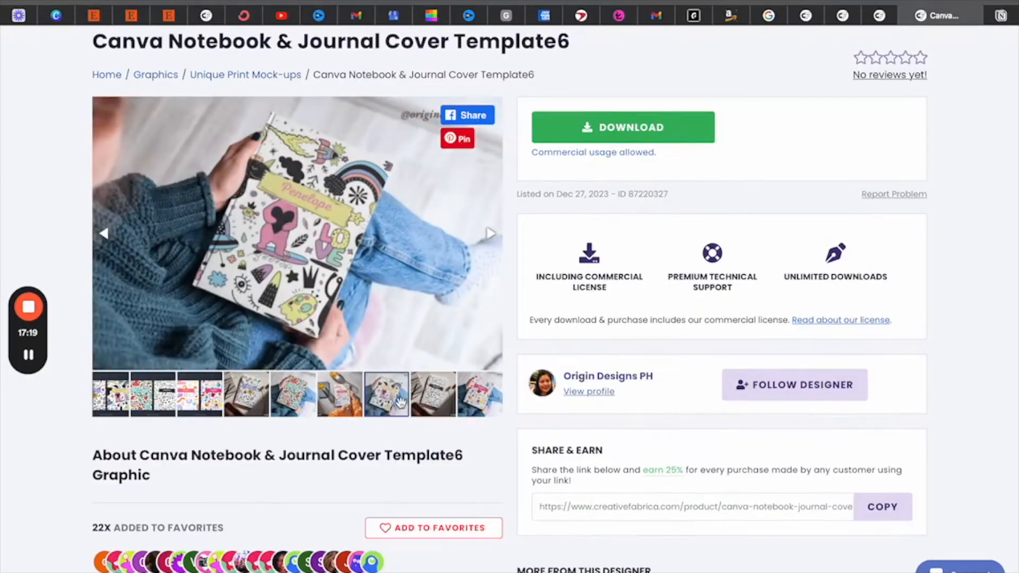
left_click(109, 409)
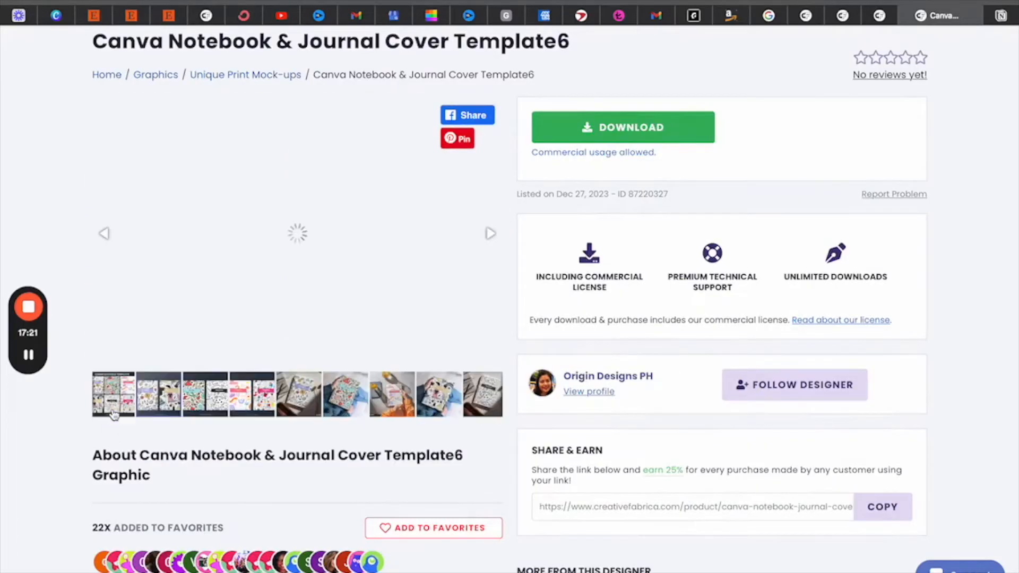
key("alt+Left")
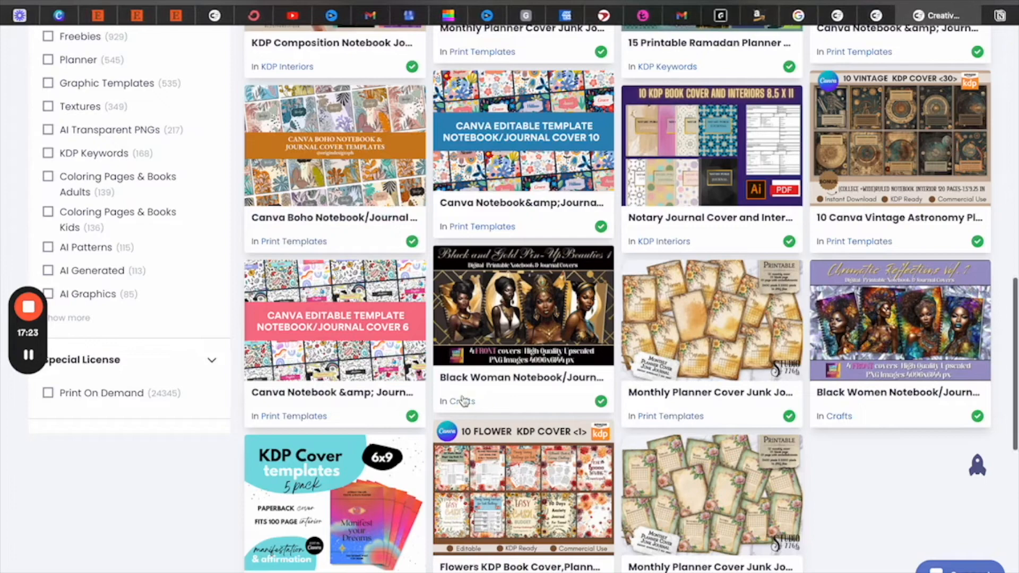
Look further down the results, check the Canva Notebook & Journal Cover Template4 listing and return to the results
scroll(464, 398, "down", 3)
scroll(555, 338, "down", 3)
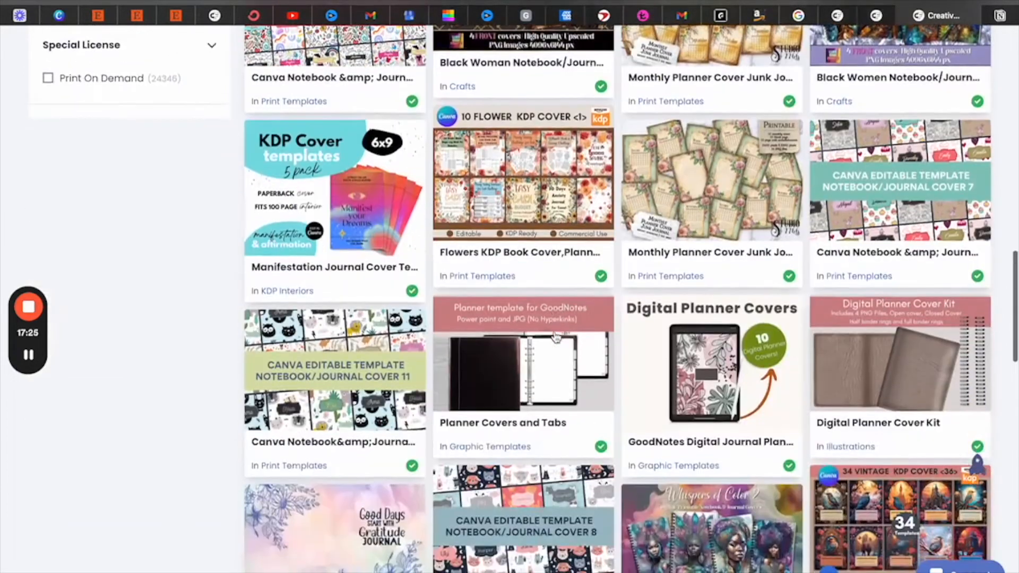
scroll(545, 375, "down", 3)
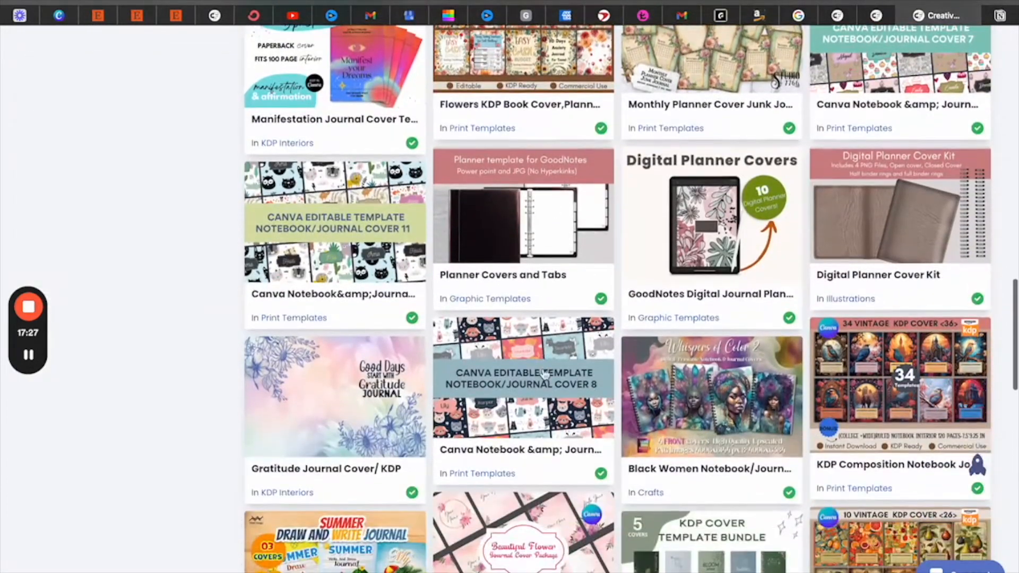
scroll(545, 374, "down", 2)
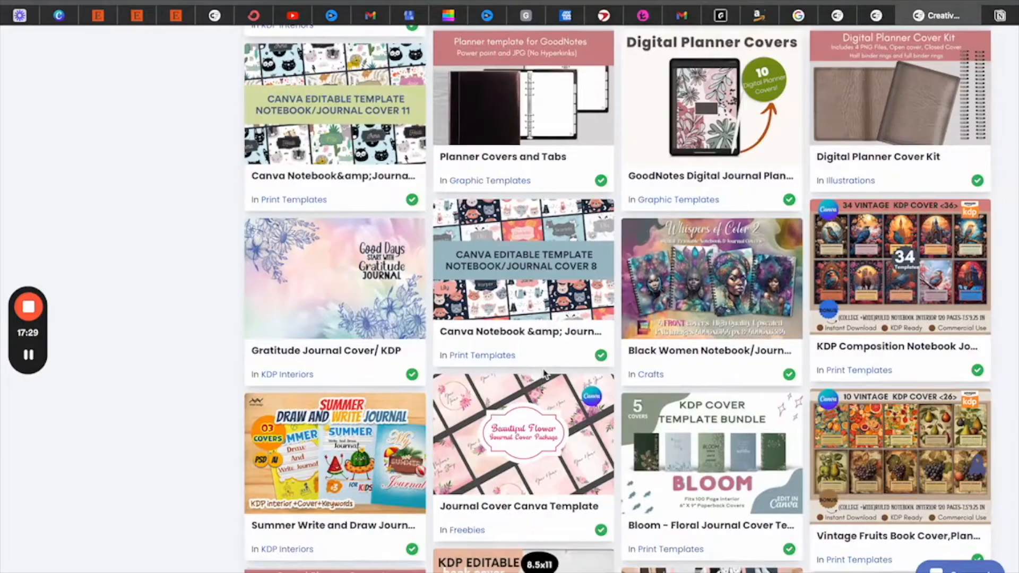
scroll(545, 375, "down", 5)
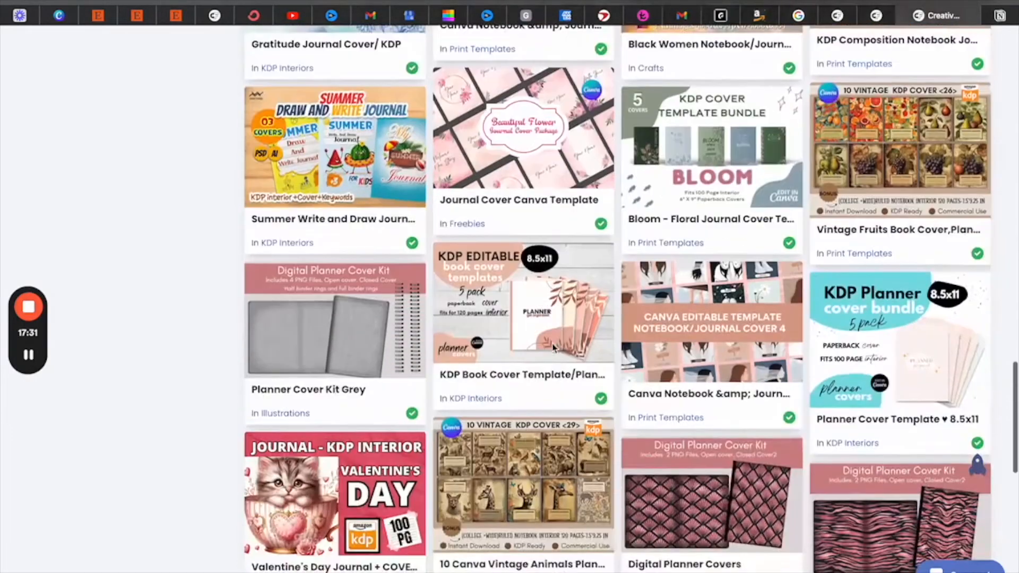
scroll(595, 277, "down", 1)
scroll(561, 356, "down", 1)
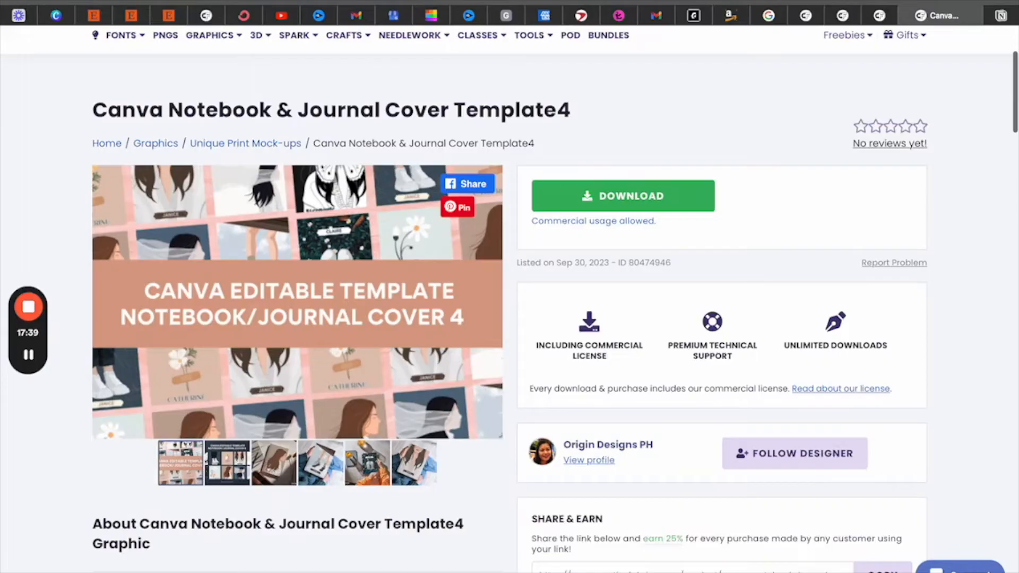
key("super+w")
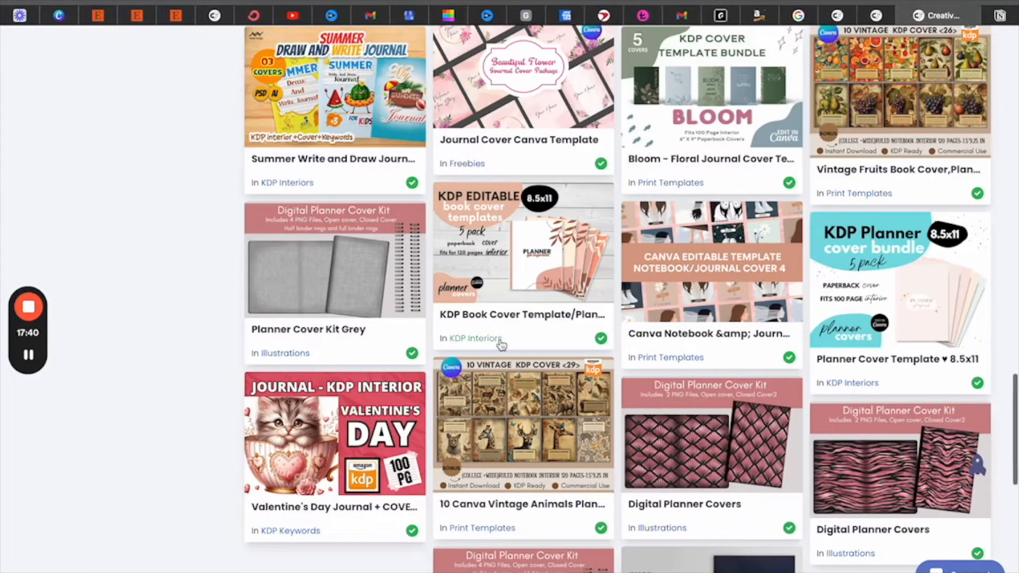
Check the KDP Book Cover Template/Planner Cover listing and return to the planner cover search results
key("super+t")
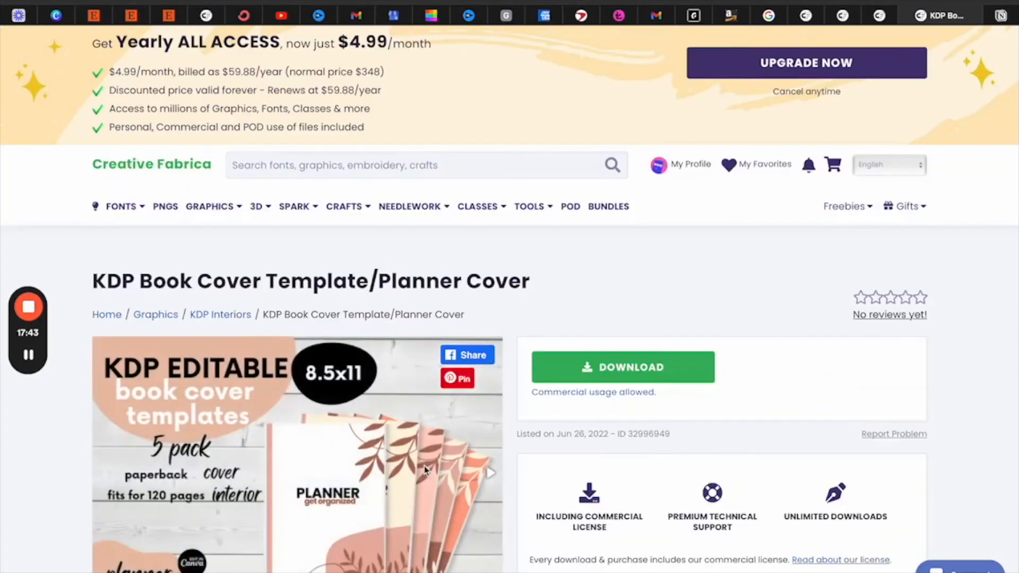
scroll(425, 466, "down", 3)
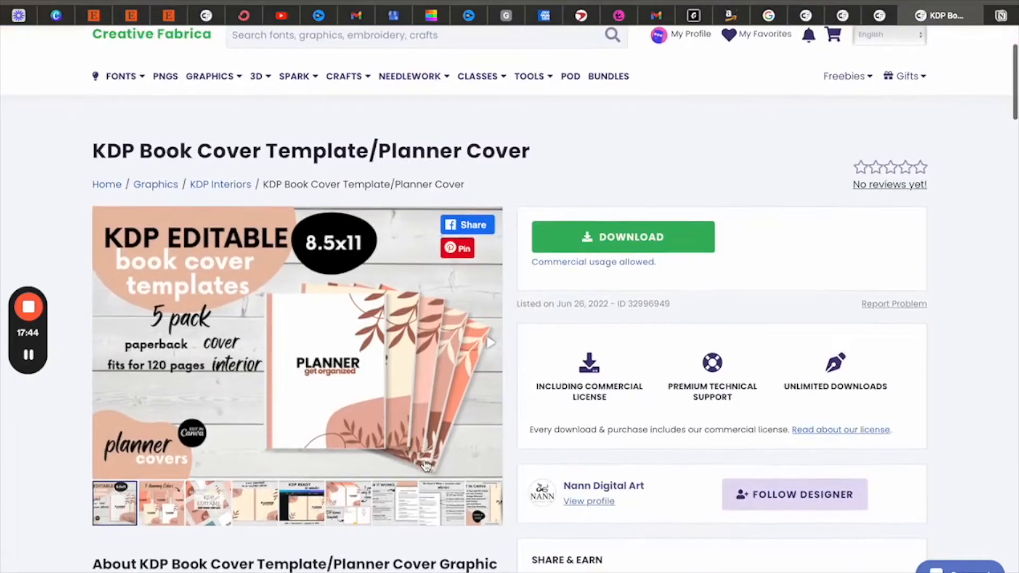
left_click(70, 1)
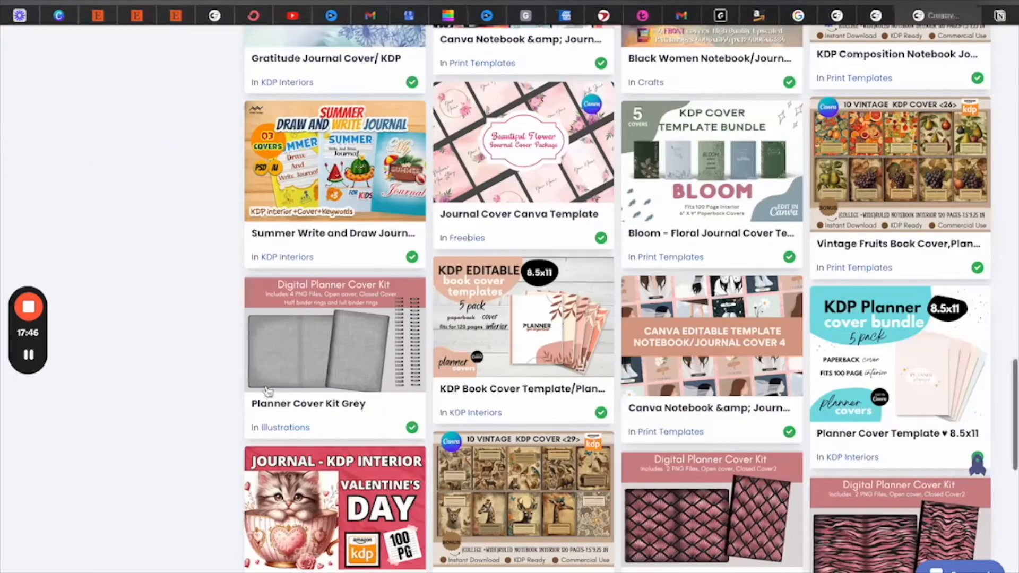
left_click(29, 355)
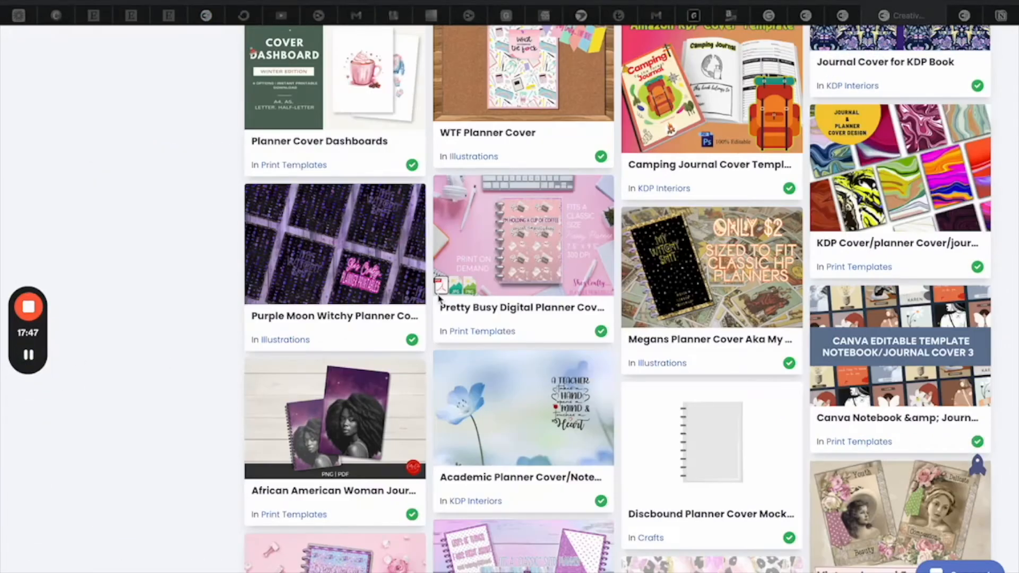
Look back through the planner cover results and run a new Creative Fabrica search for "digital paper"
scroll(546, 248, "up", 6)
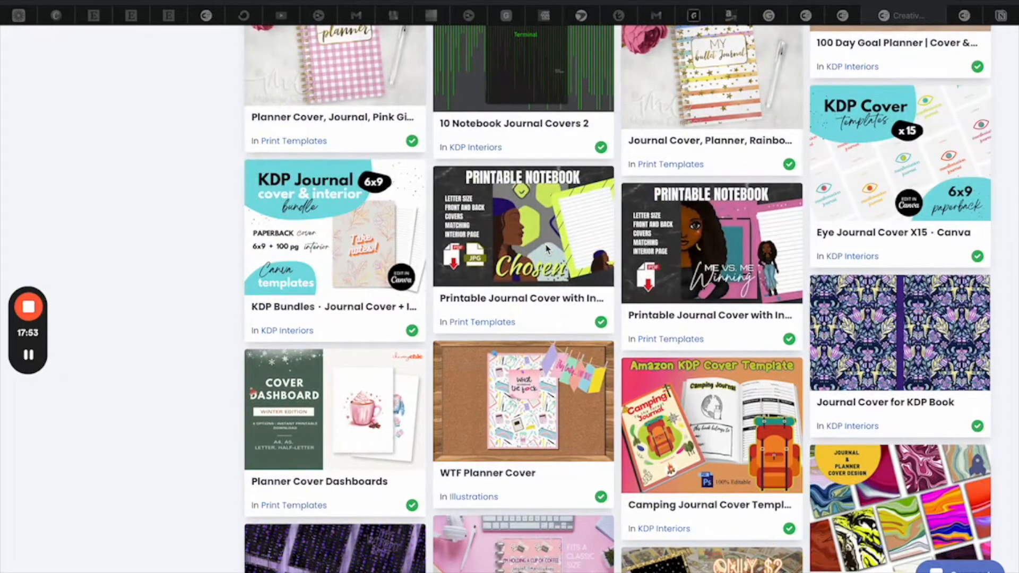
scroll(547, 248, "up", 8)
scroll(547, 248, "up", 20)
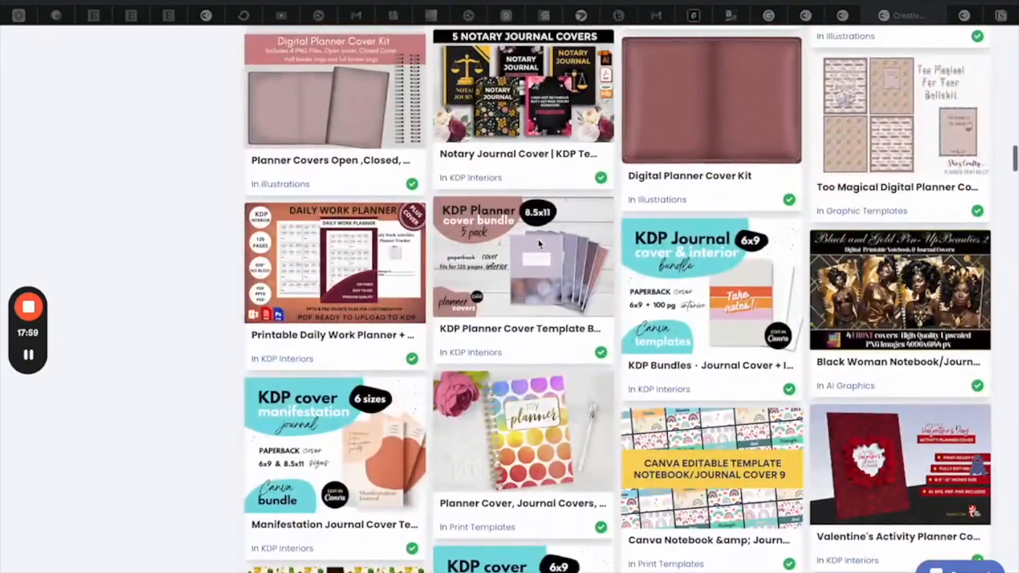
scroll(539, 243, "up", 20)
scroll(537, 251, "up", 2)
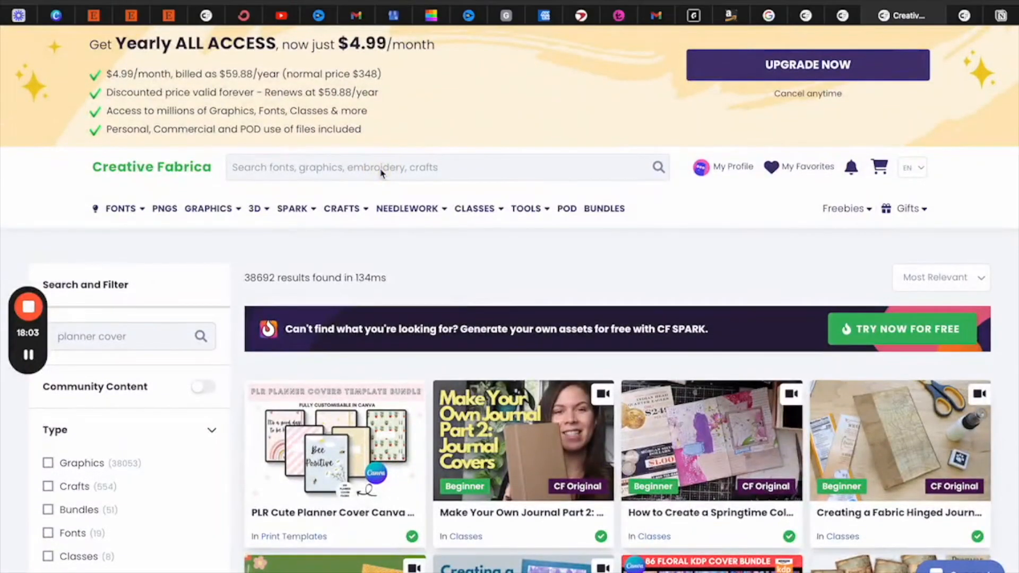
type("ital ")
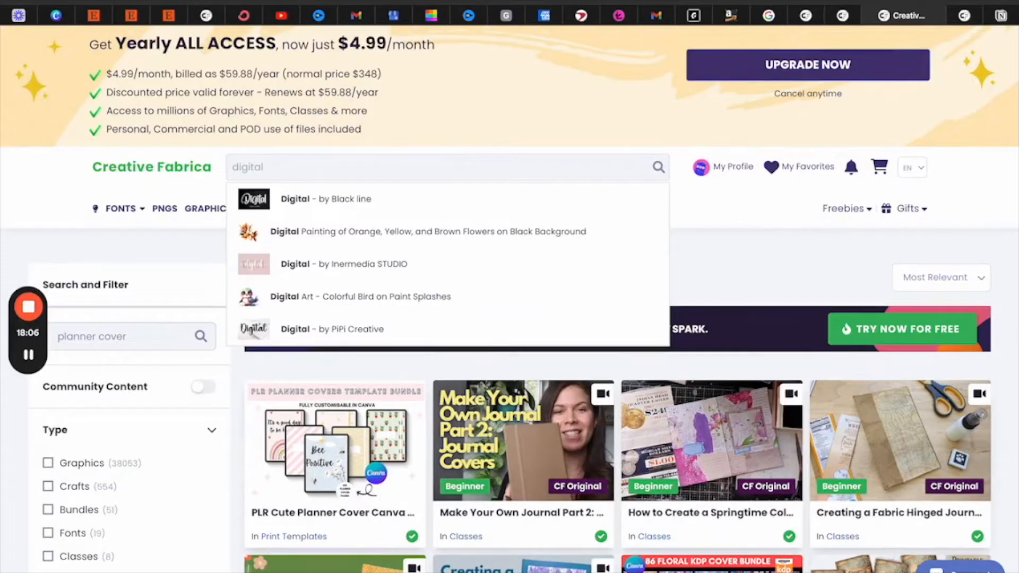
type("p")
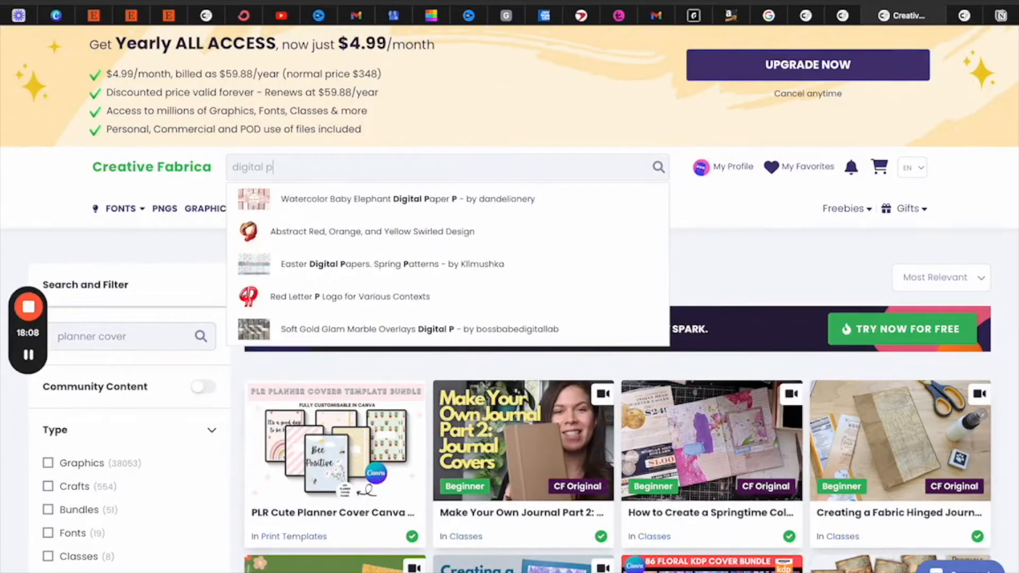
key("BackSpace")
type("pap")
key("Return")
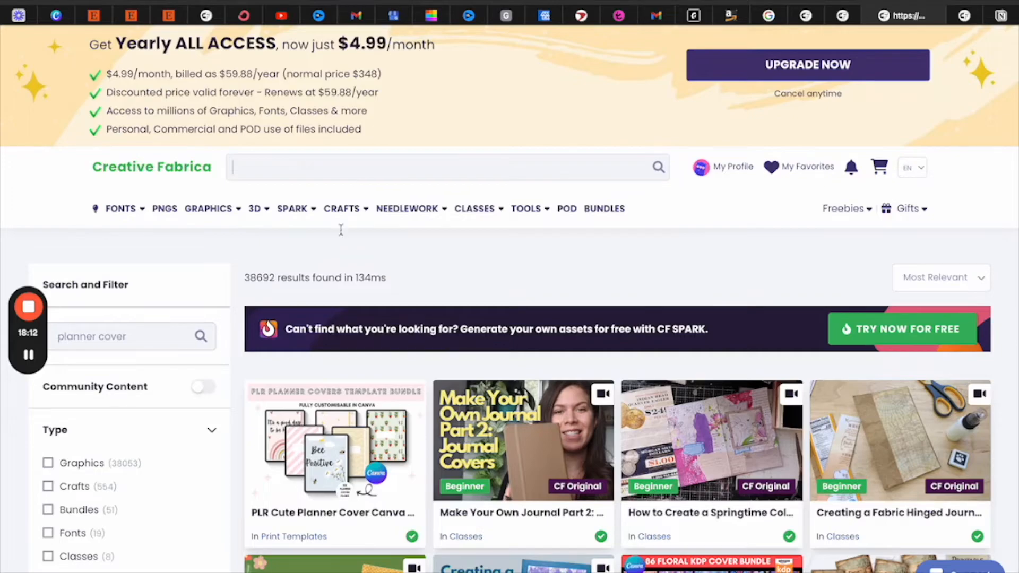
Browse the digital paper results and open the Pink Holographic Glitter Digital Paper listing
scroll(314, 381, "down", 3)
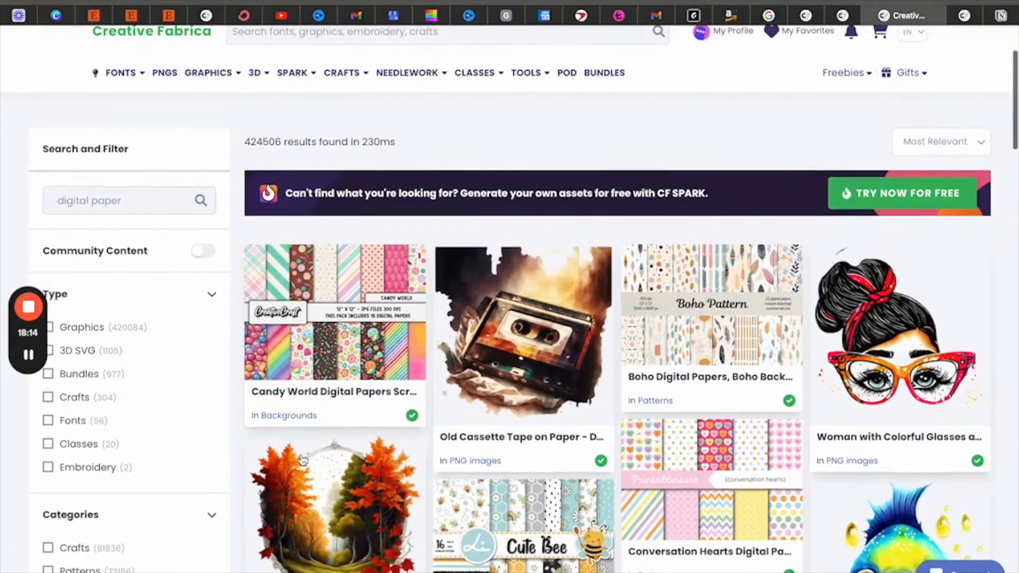
scroll(352, 372, "down", 7)
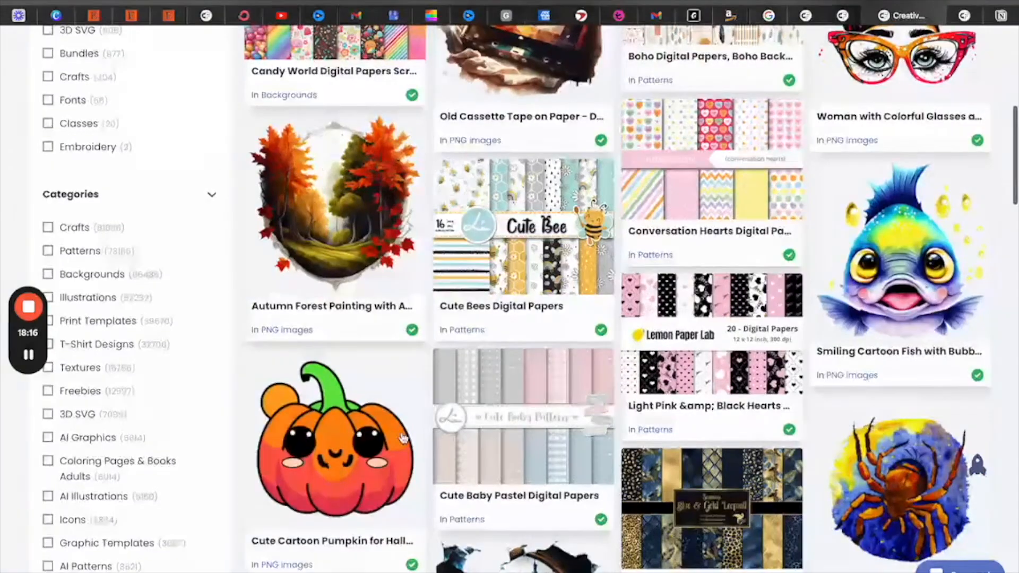
scroll(469, 421, "down", 9)
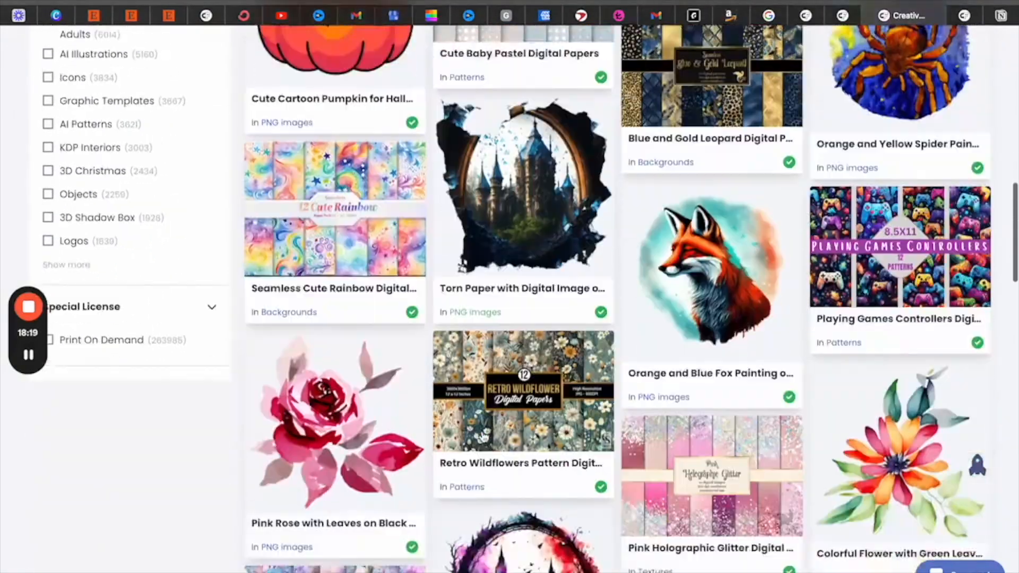
scroll(483, 436, "down", 5)
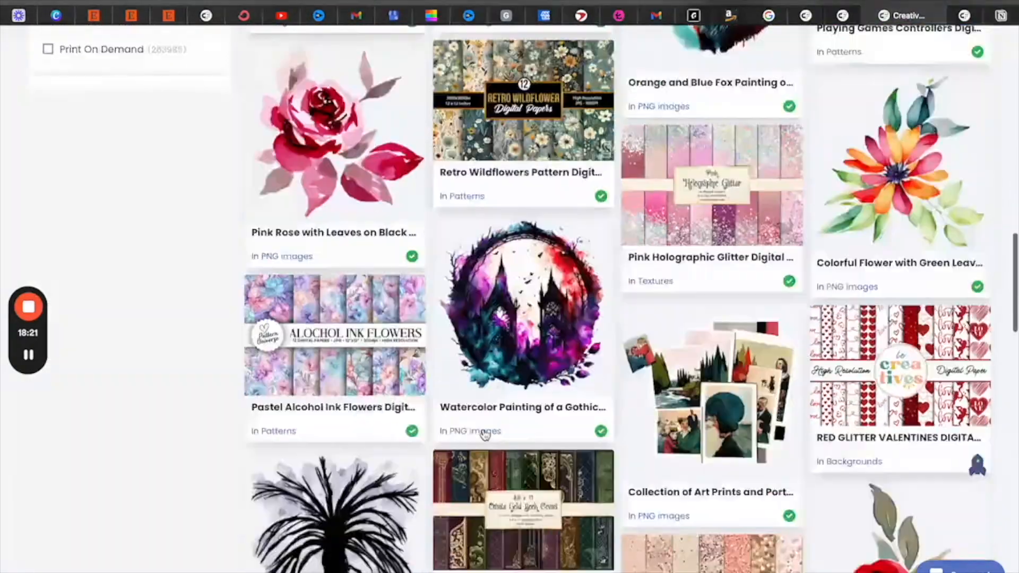
left_click(713, 220)
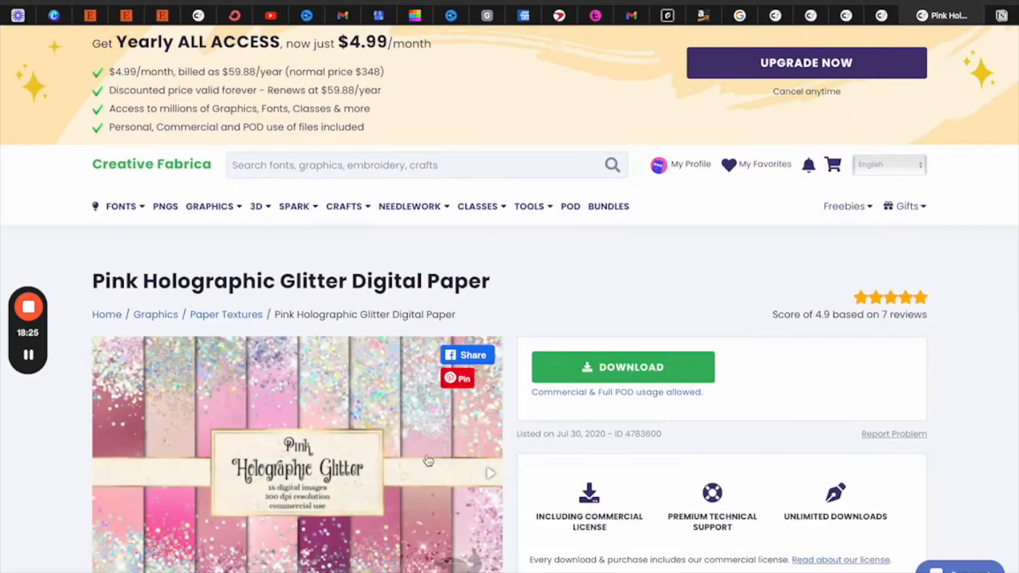
Examine the Pink Holographic Glitter listing's previews, commercial usage terms and description, including its file format, size and resolution
scroll(425, 462, "down", 3)
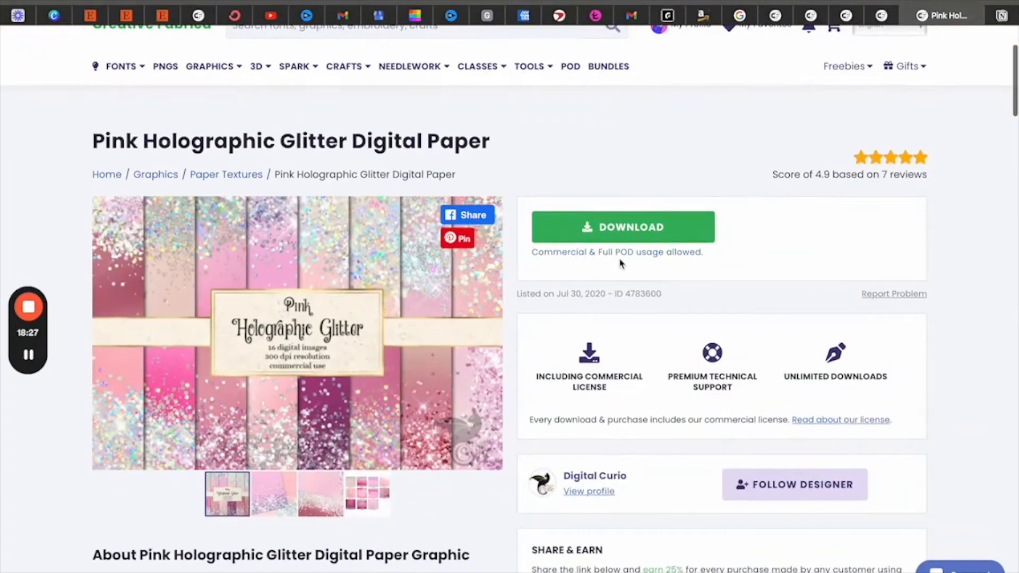
scroll(314, 387, "down", 1)
scroll(345, 379, "down", 3)
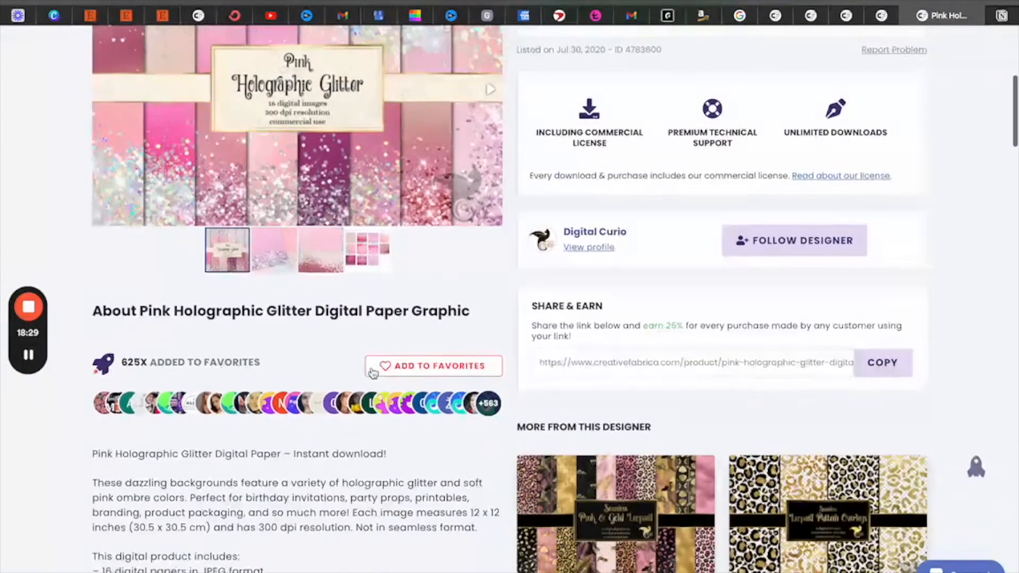
scroll(289, 519, "down", 3)
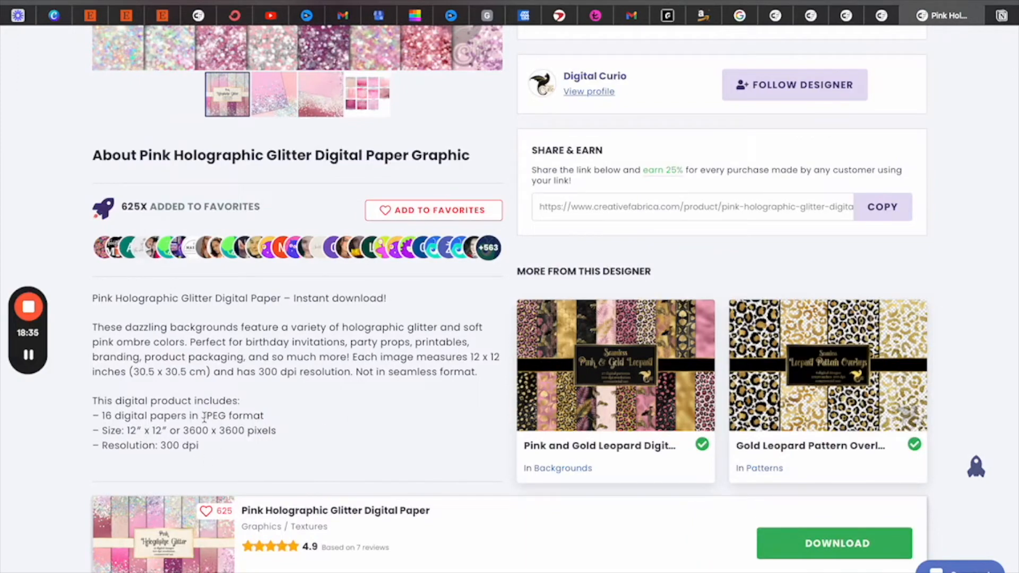
scroll(382, 362, "up", 3)
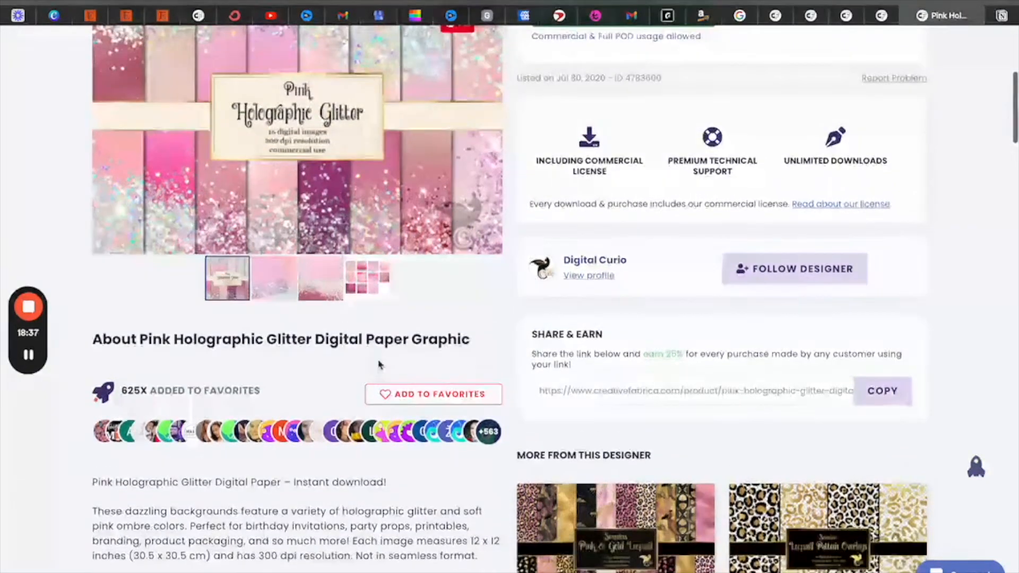
scroll(338, 321, "up", 1)
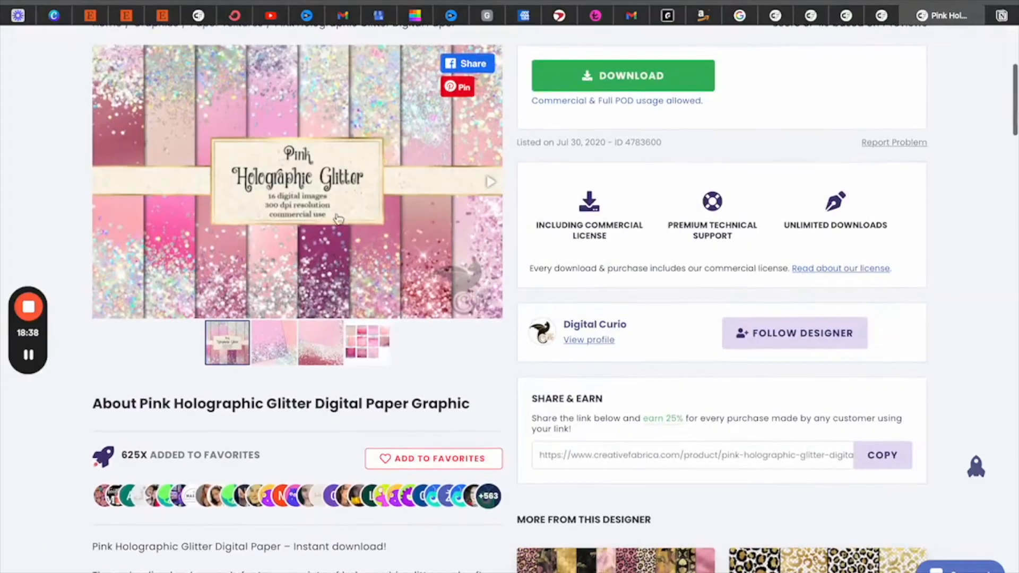
scroll(338, 219, "down", 1)
scroll(259, 213, "up", 1)
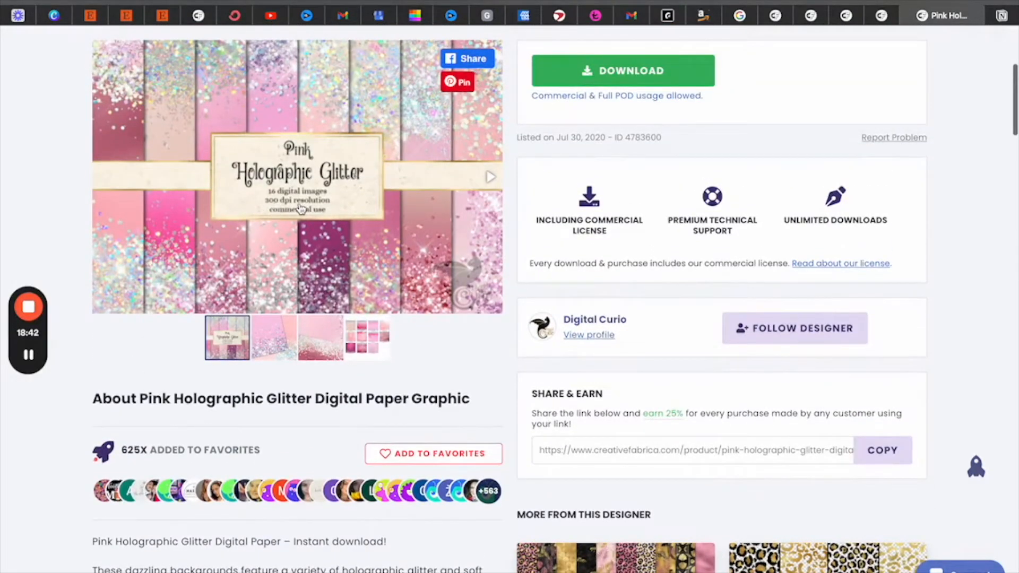
scroll(288, 312, "up", 4)
scroll(276, 346, "down", 2)
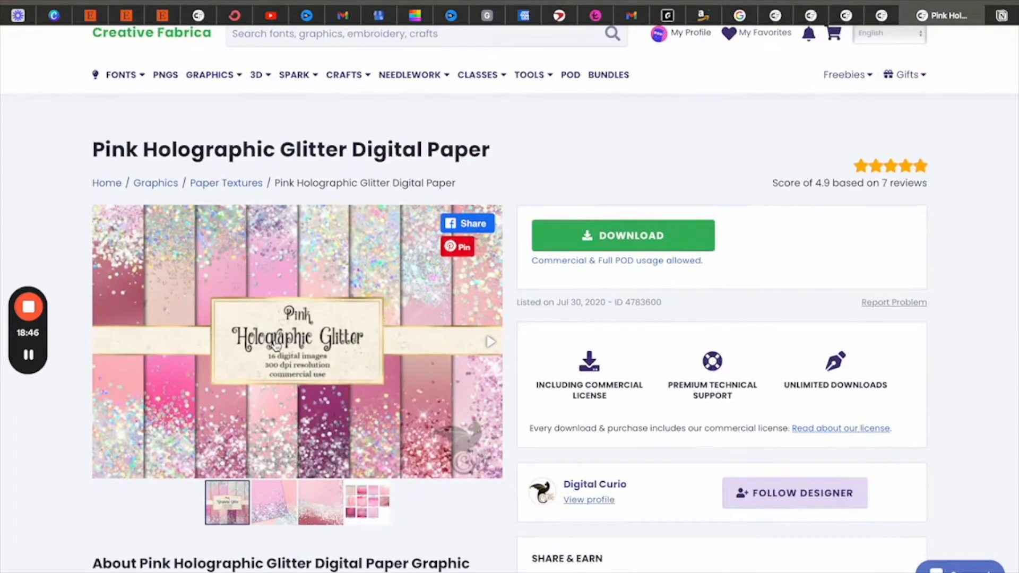
scroll(275, 346, "down", 2)
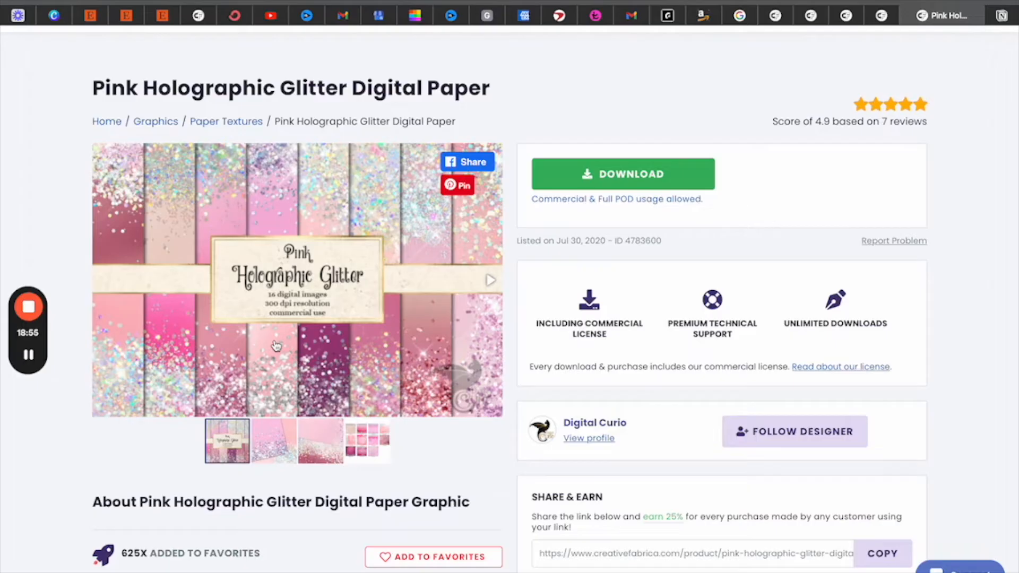
scroll(353, 356, "down", 7)
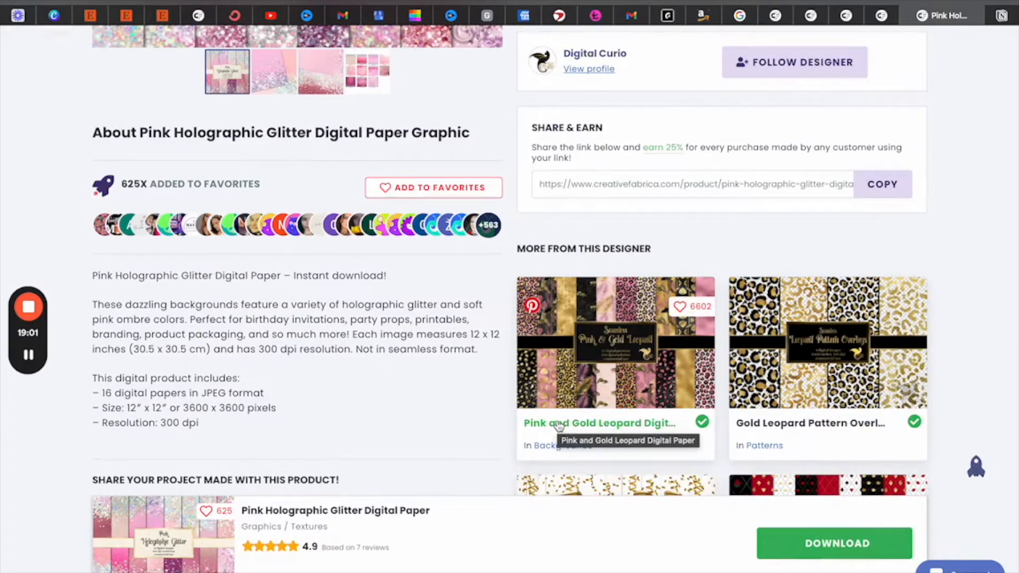
Download the Pink Holographic Glitter Digital Paper pack and open the folder containing its JPG images
scroll(533, 340, "up", 8)
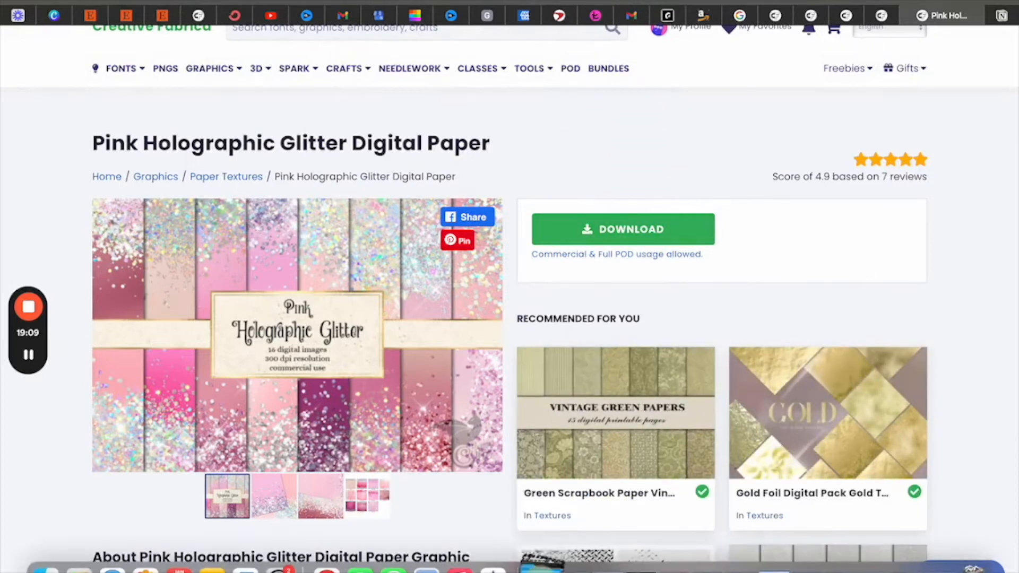
left_click(540, 567)
left_click(538, 515)
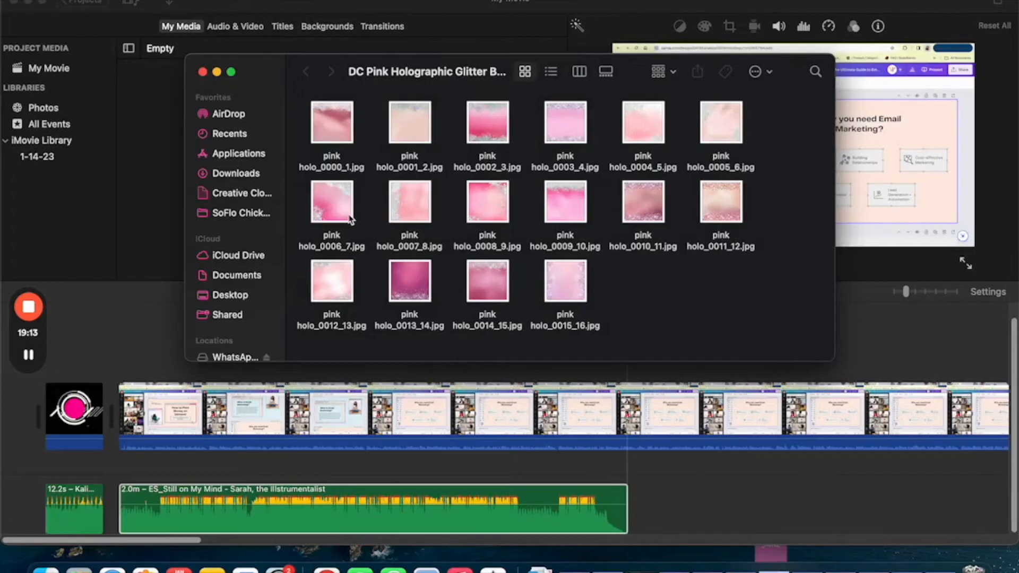
Switch to the Goal Setting Planner in Canva, glance over its first pages and make a copy of the design
left_click(327, 567)
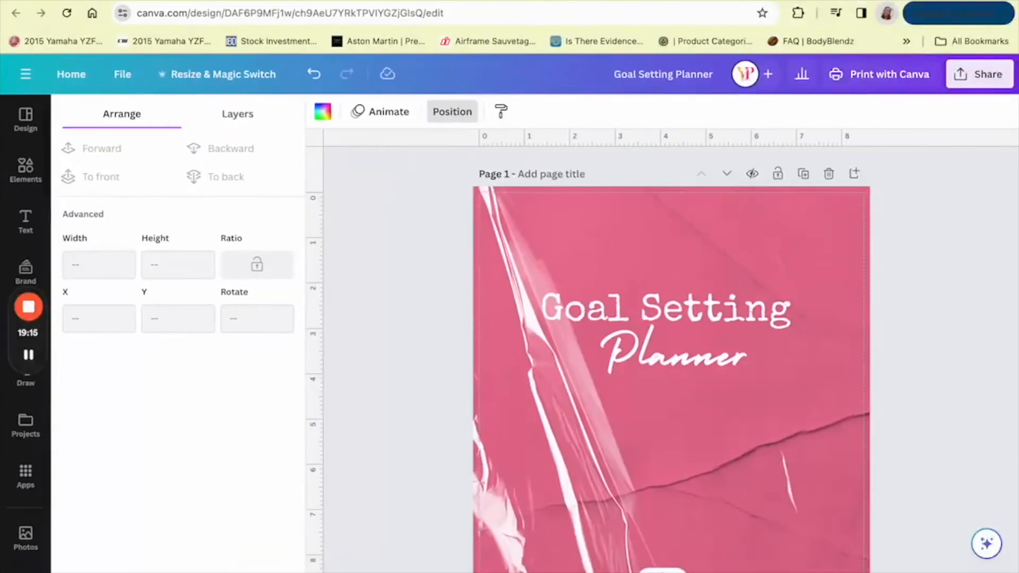
scroll(575, 358, "down", 10)
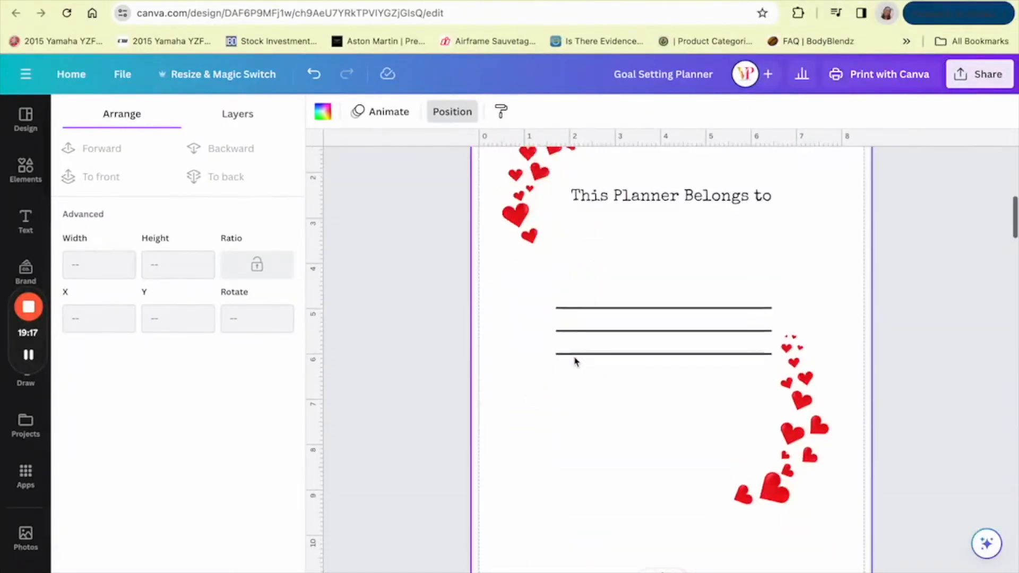
scroll(576, 358, "up", 10)
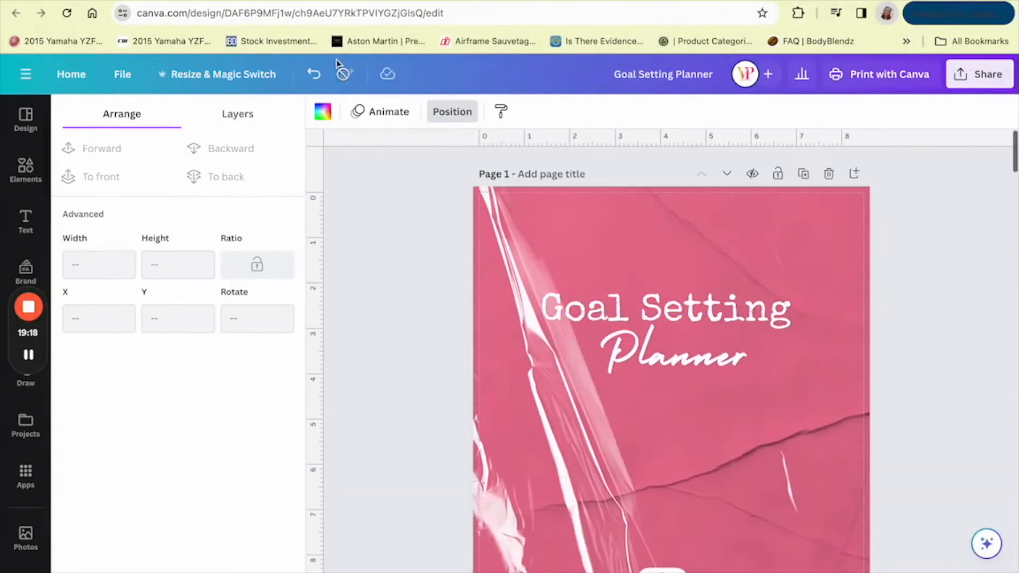
left_click(119, 77)
left_click(160, 380)
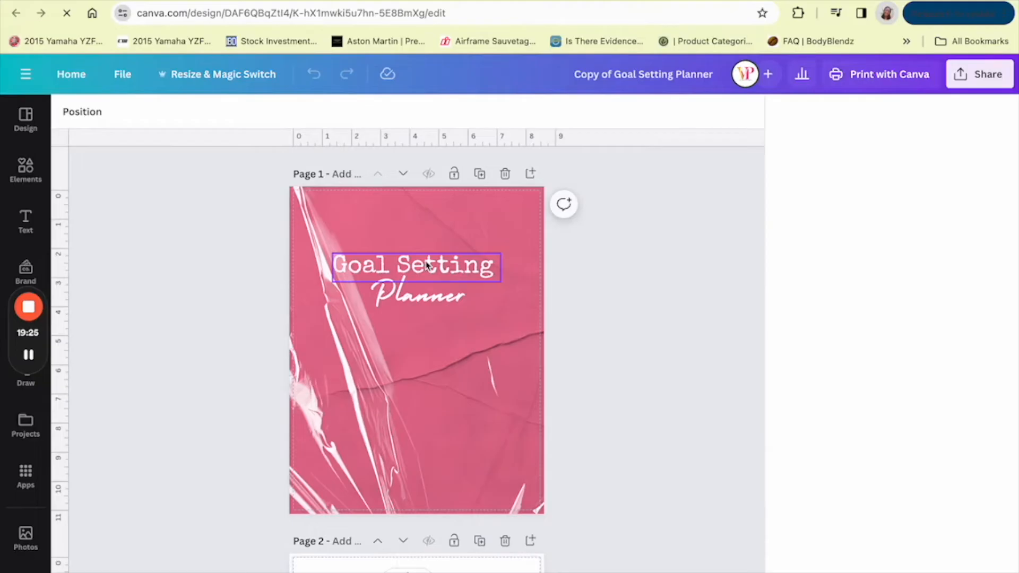
Clear the cover on page 1 of the copied planner by deleting its title text and pink background
left_click(403, 286)
left_click(357, 348)
key("Delete")
left_click(357, 348)
key("Delete")
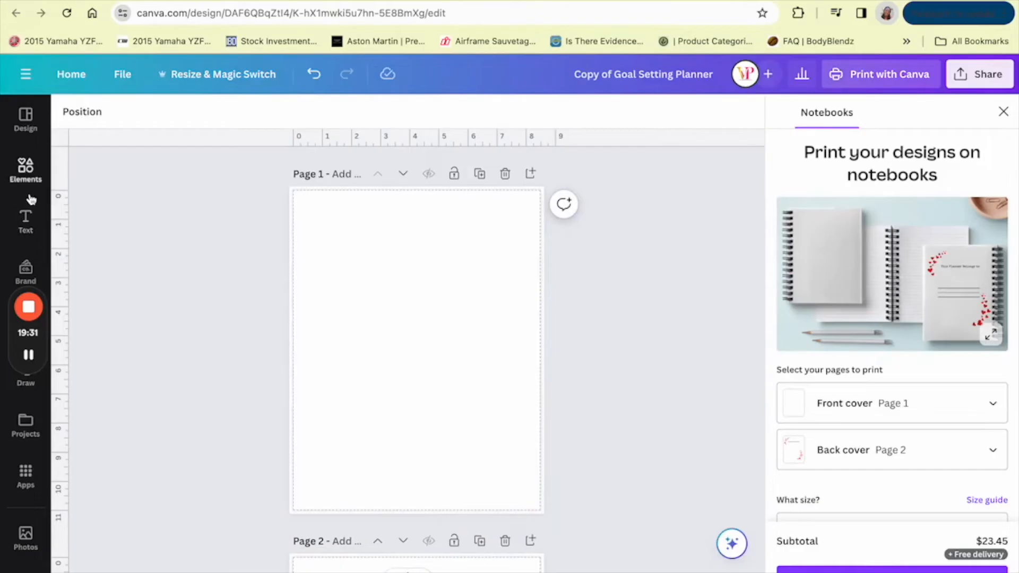
Upload the digital paper image pink holo_0003_4.jpg to the design's uploads
left_click_drag(42, 343, 38, 419)
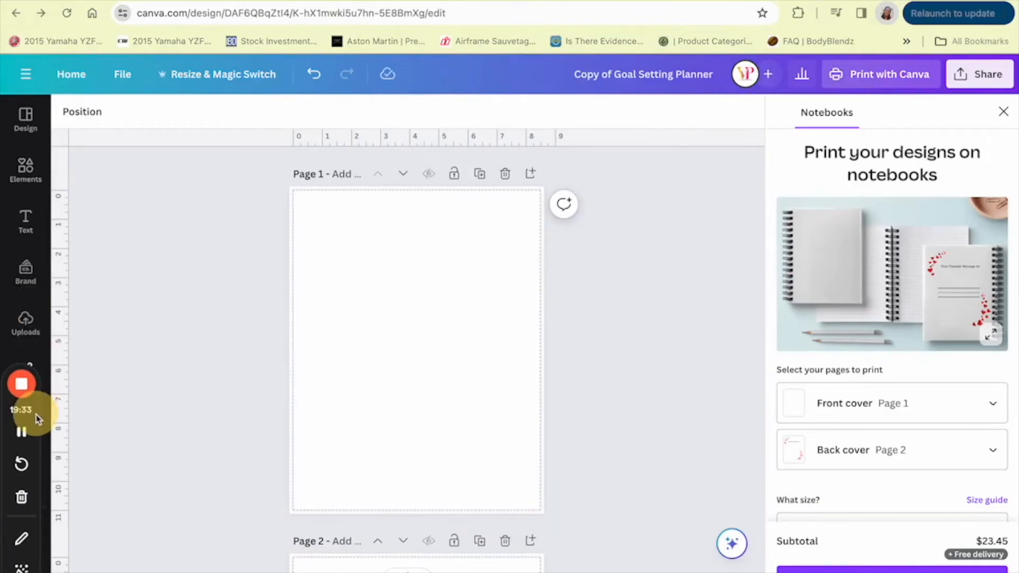
left_click(24, 325)
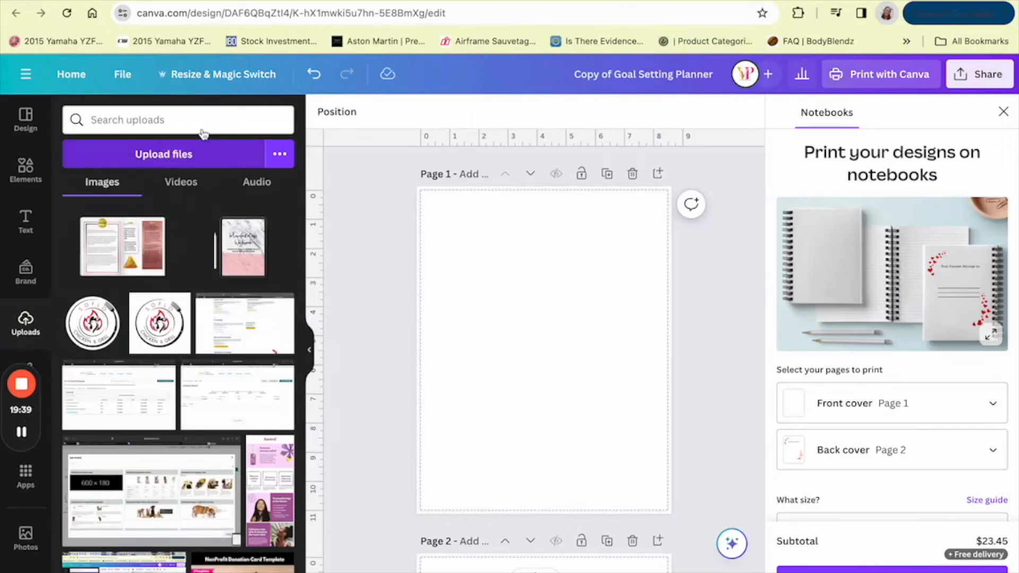
left_click(189, 154)
double_click(419, 232)
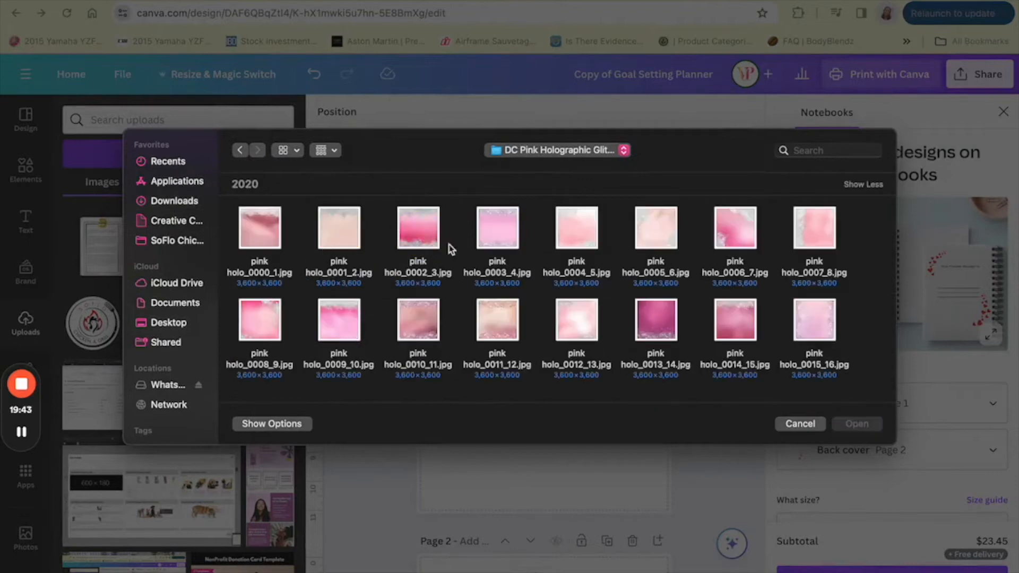
left_click(438, 226)
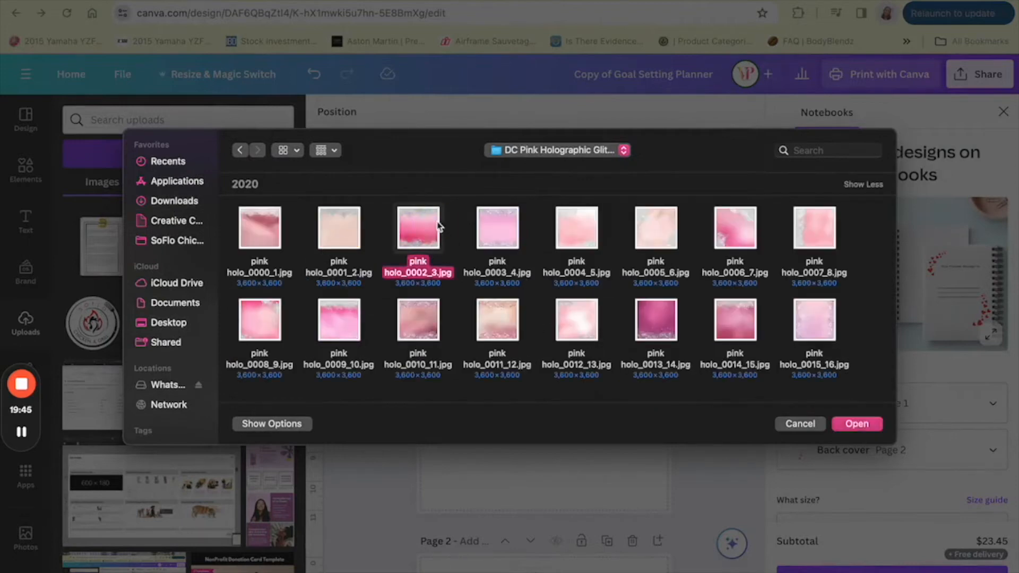
left_click(503, 215)
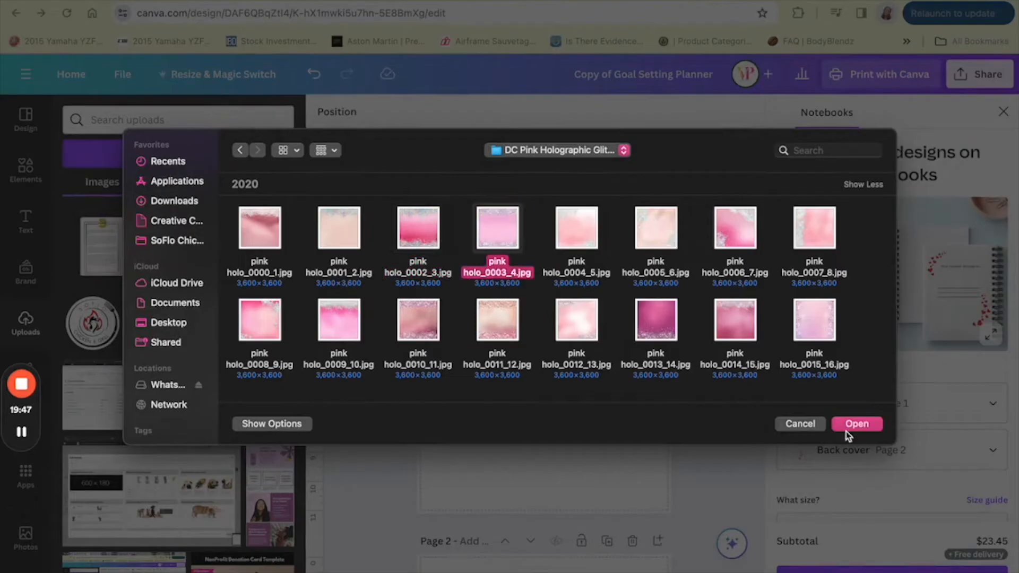
left_click(873, 427)
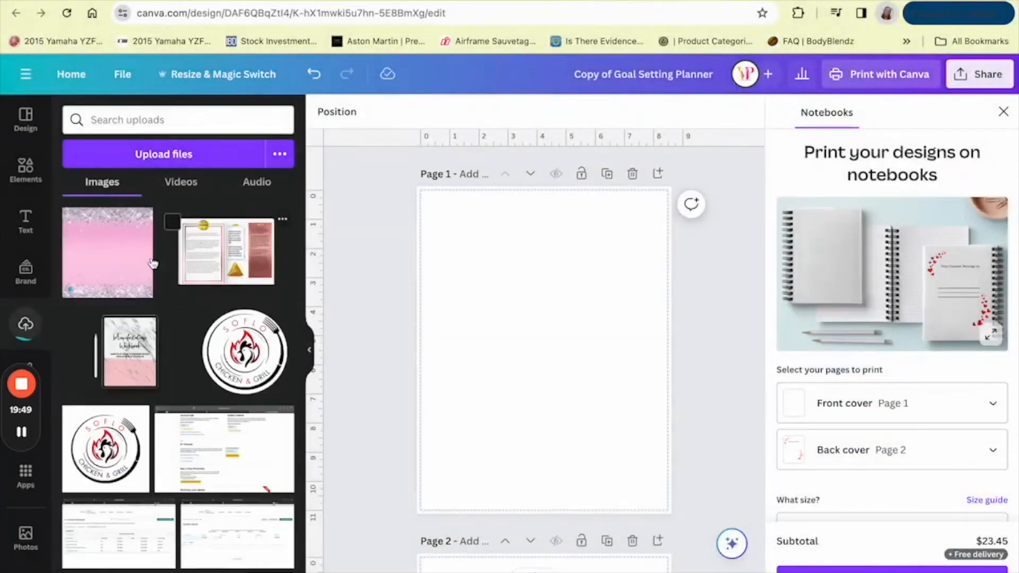
Place the uploaded pink glitter paper on page 1 and resize it to fill the whole cover
left_click(137, 254)
left_click_drag(507, 364, 471, 290)
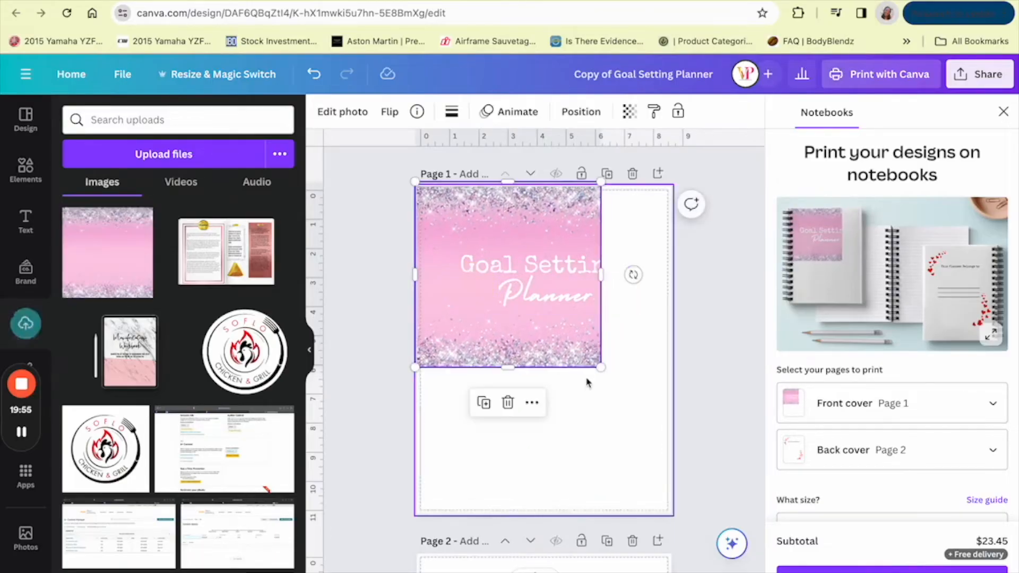
left_click_drag(601, 367, 657, 571)
left_click_drag(613, 472, 576, 468)
left_click_drag(724, 349, 672, 348)
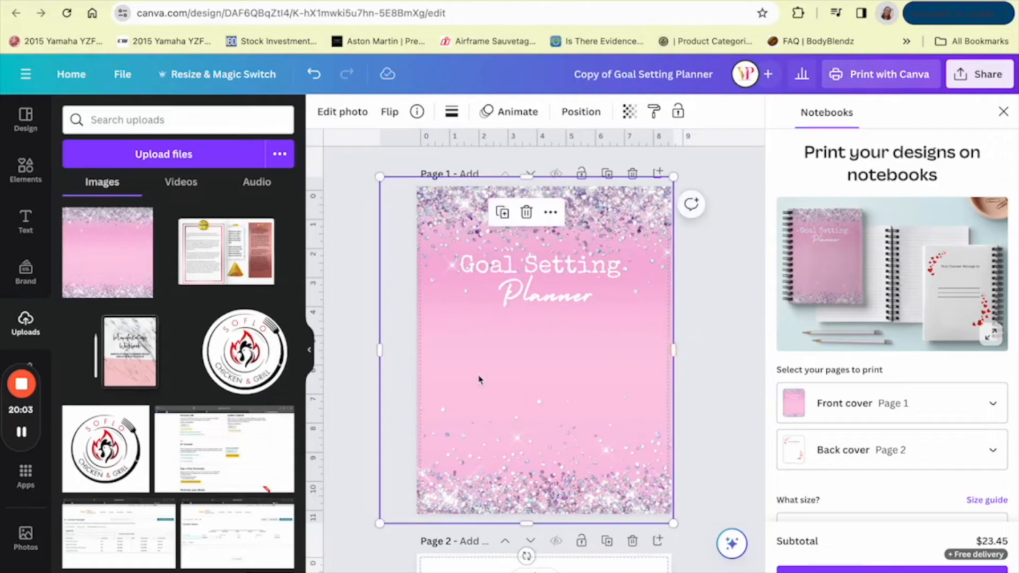
left_click_drag(379, 358, 421, 360)
Move the cover's "Planner" and "Goal Setting" texts slightly lower, below the upper glitter band
left_click_drag(553, 292, 552, 318)
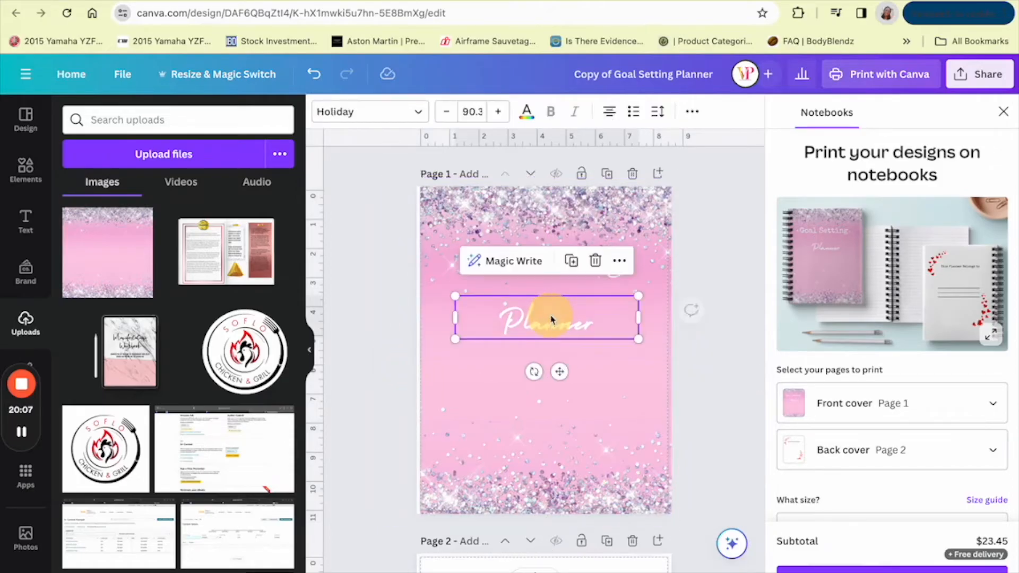
left_click(429, 288)
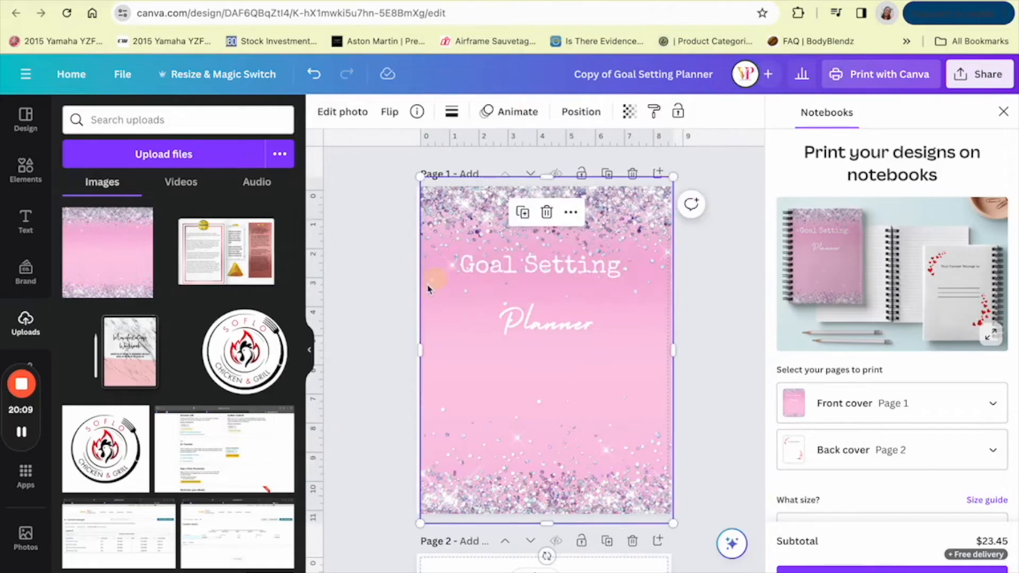
left_click(527, 266)
left_click_drag(527, 265, 531, 282)
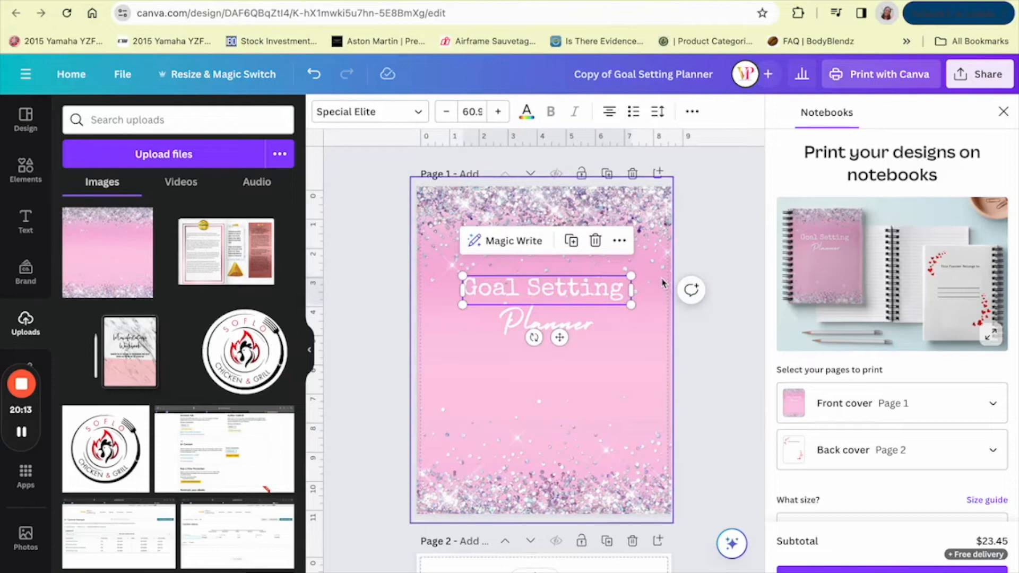
left_click(720, 213)
Delete the red hearts decoration from the "This Planner Belongs to" page
scroll(598, 322, "down", 5)
left_click(616, 472)
key("Delete")
scroll(569, 407, "up", 1)
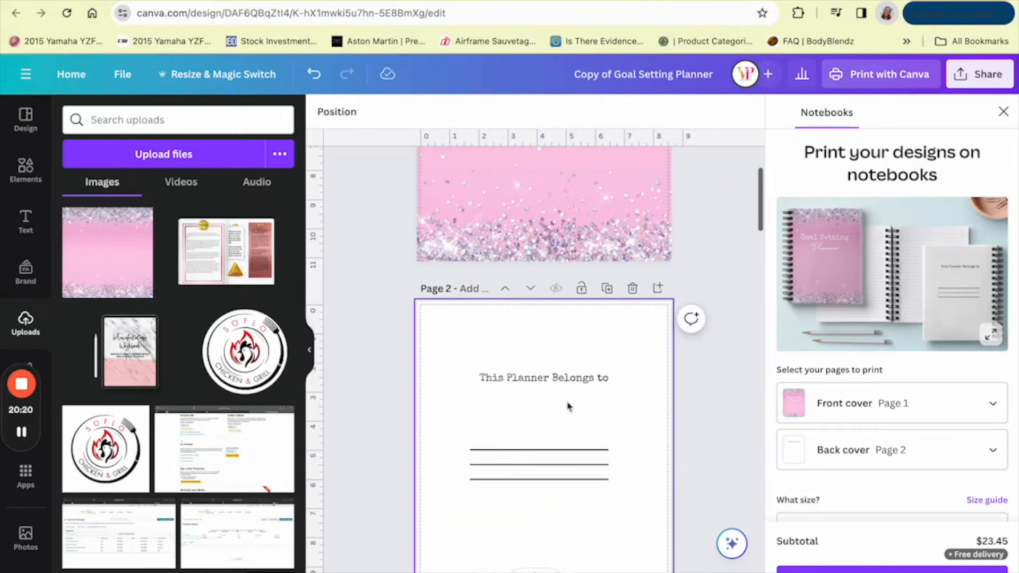
scroll(547, 403, "down", 1)
Search the elements for "diamonds" and limit the results to graphics
left_click(26, 170)
left_click(141, 119)
type("diamonds")
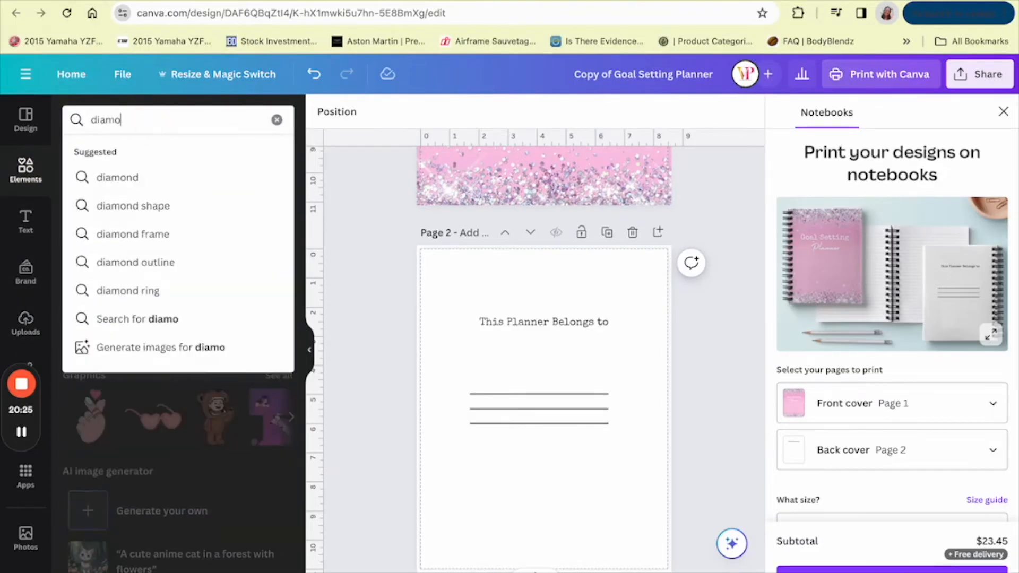
key("Return")
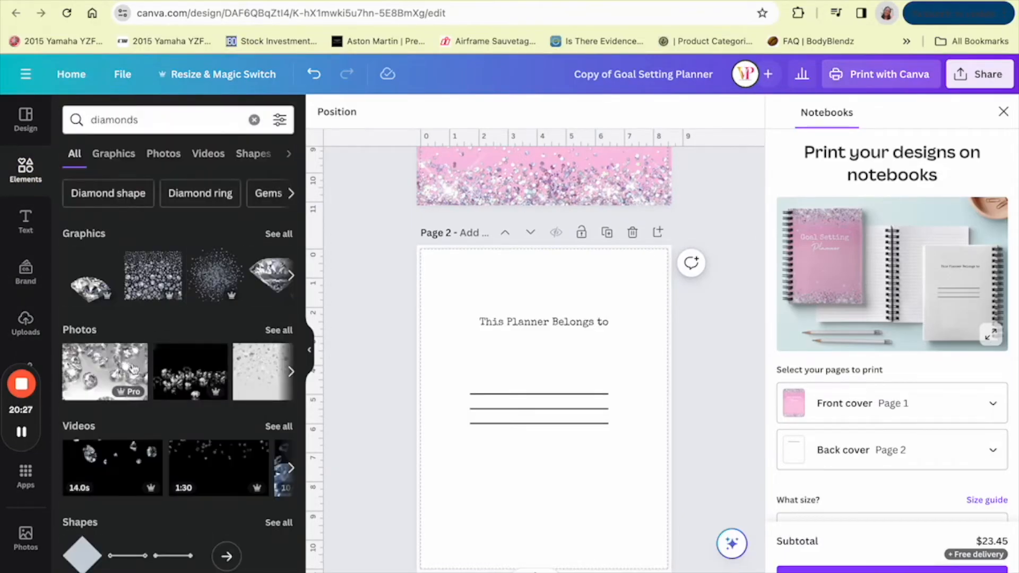
left_click(115, 155)
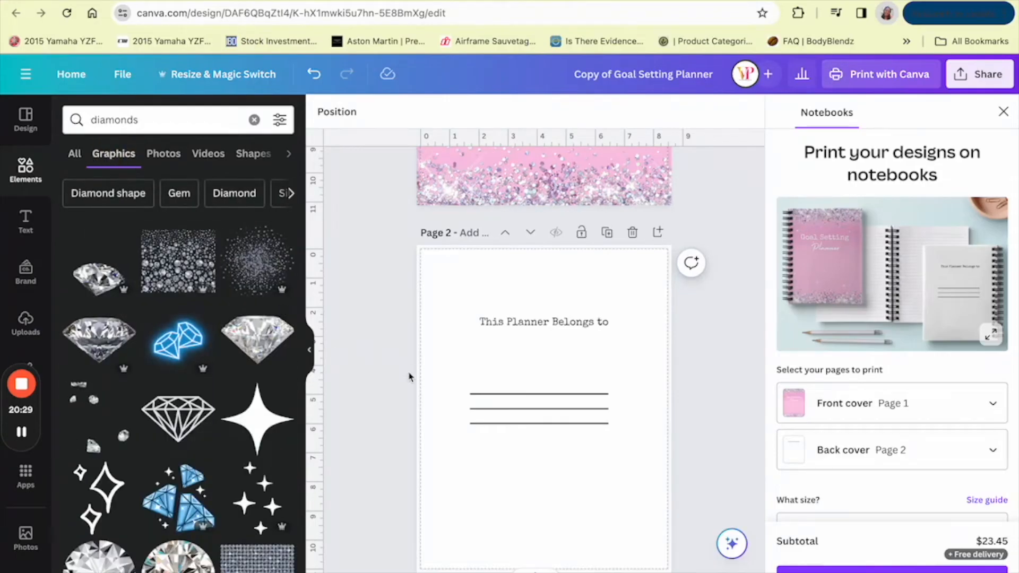
scroll(409, 377, "down", 2)
scroll(408, 375, "up", 2)
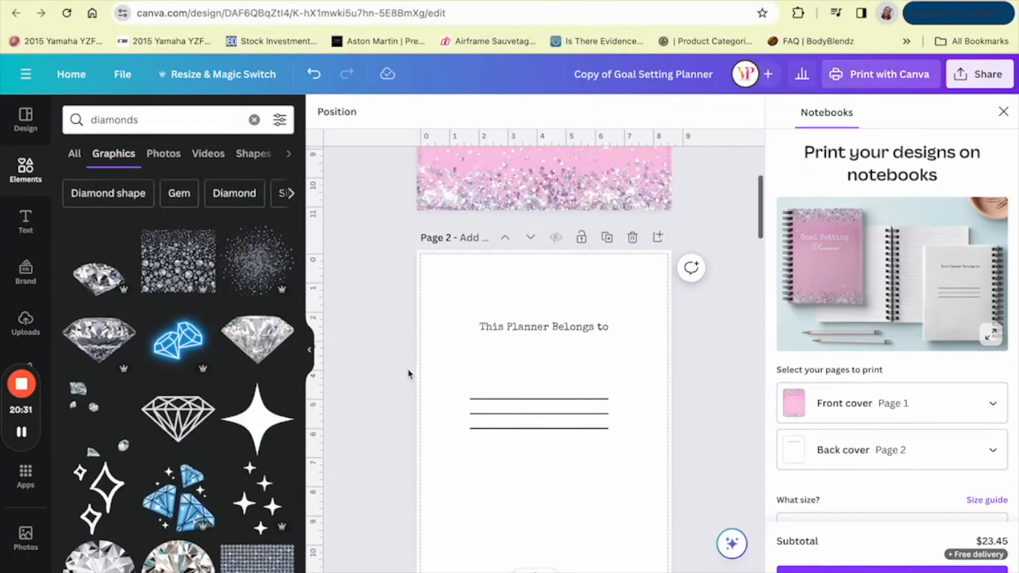
left_click(183, 268)
left_click_drag(521, 397, 511, 507)
left_click_drag(511, 468, 505, 497)
key("BackSpace")
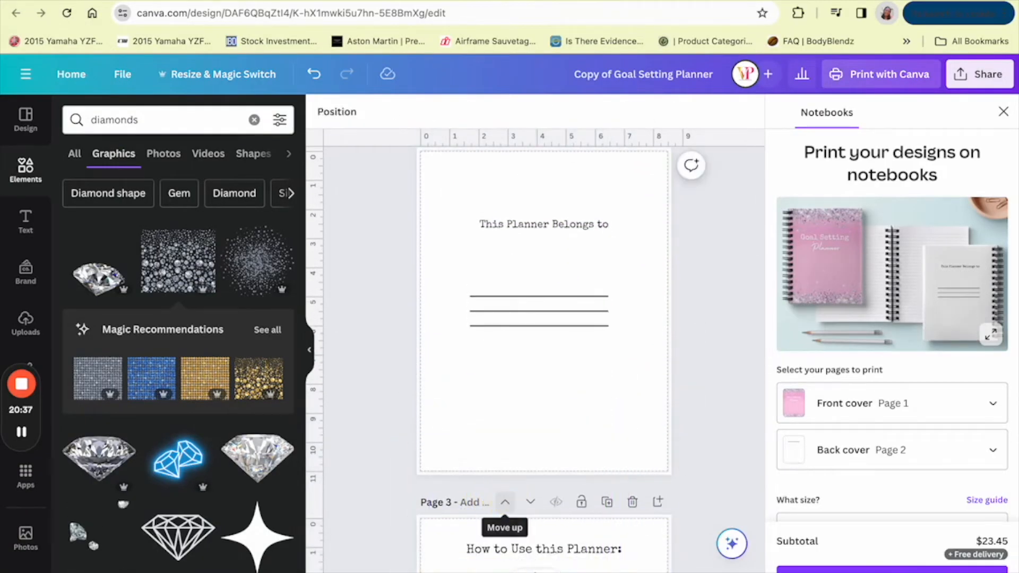
Find the thin dotted diamond line, add it near the foot of page 2 and widen it across most of the page
scroll(184, 458, "down", 7)
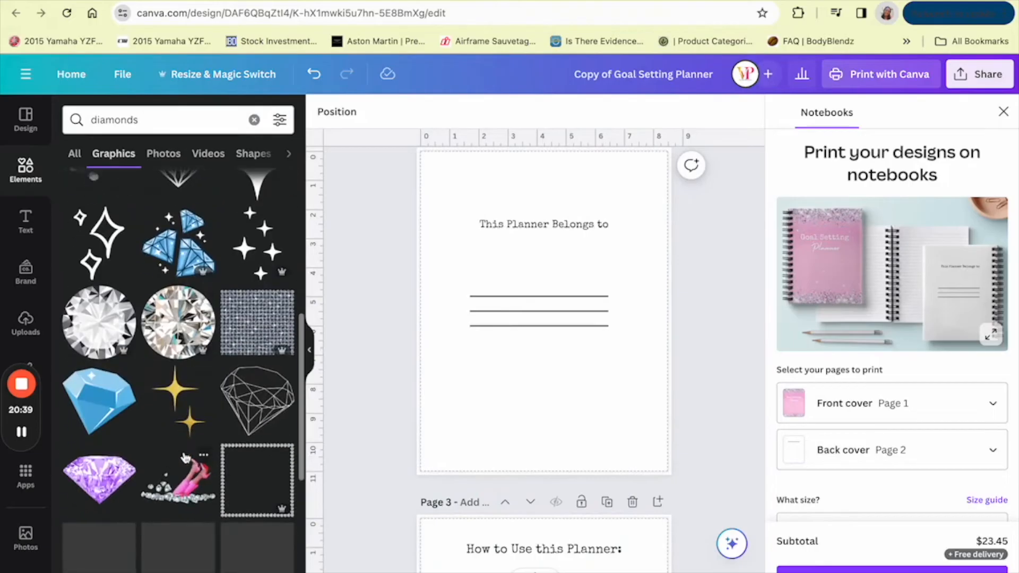
scroll(207, 496, "down", 3)
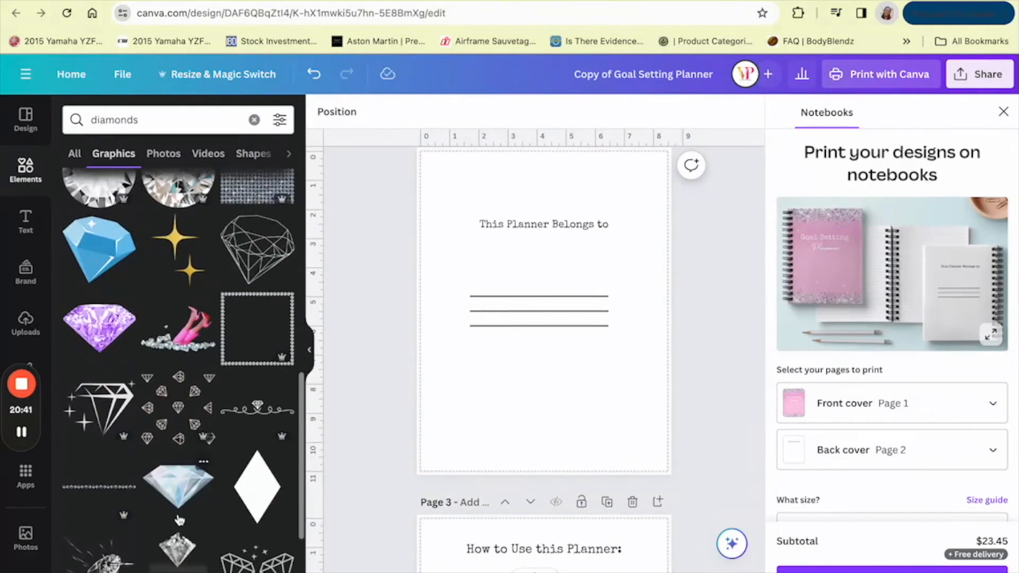
scroll(180, 520, "down", 2)
scroll(106, 403, "down", 2)
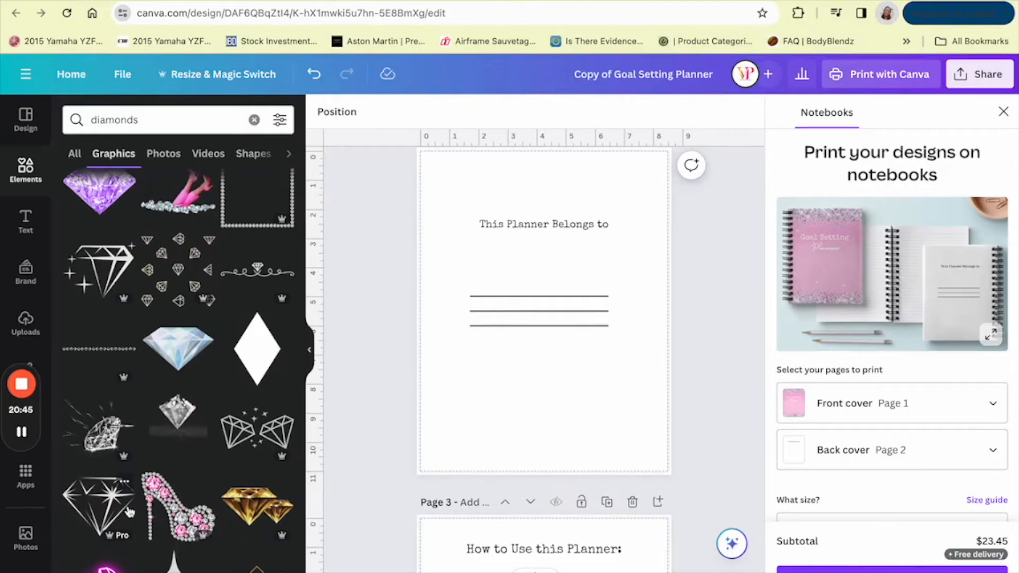
scroll(165, 457, "down", 5)
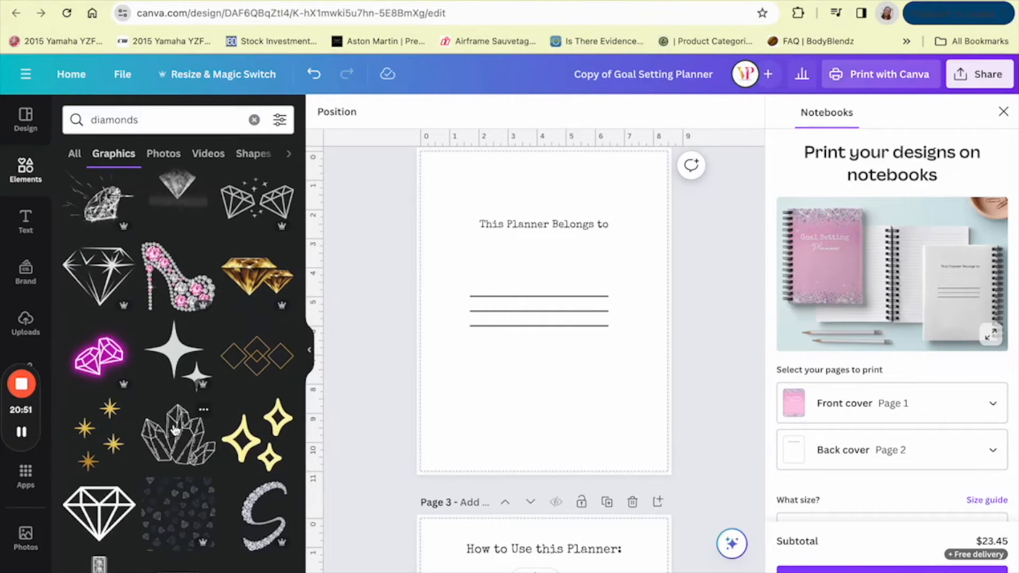
scroll(175, 430, "down", 4)
scroll(190, 445, "down", 2)
left_click(250, 324)
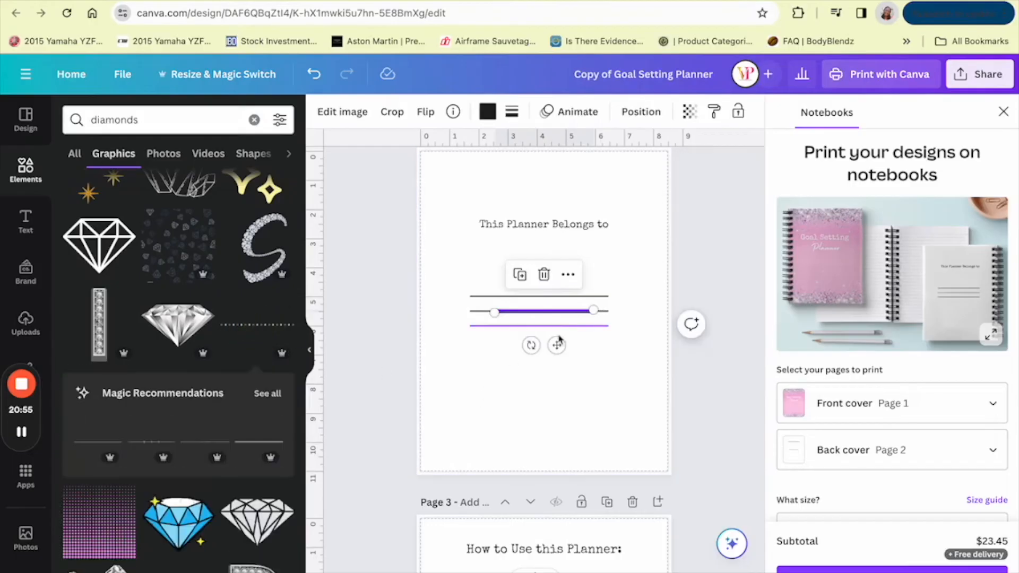
left_click_drag(556, 348, 507, 482)
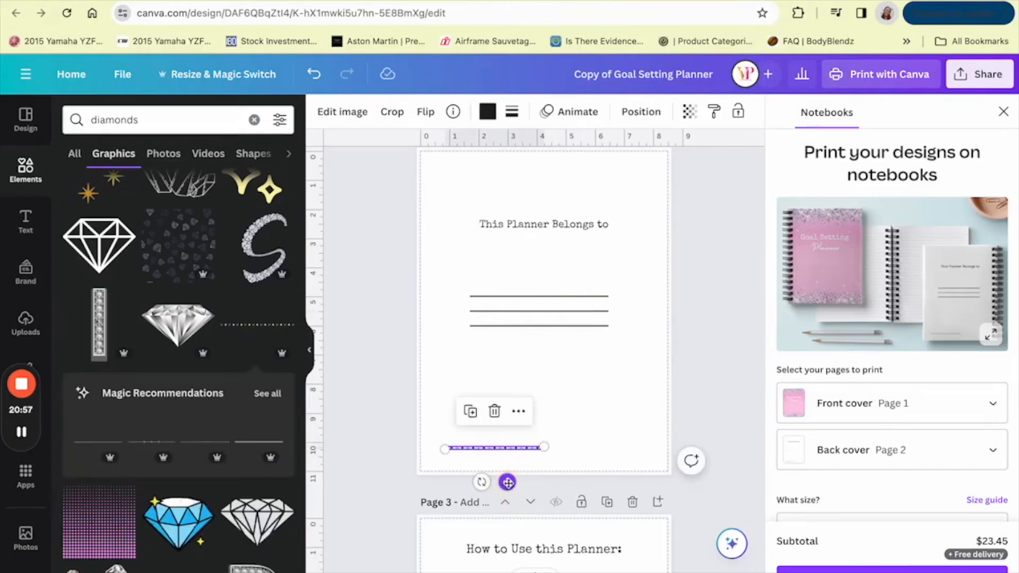
left_click_drag(546, 448, 646, 440)
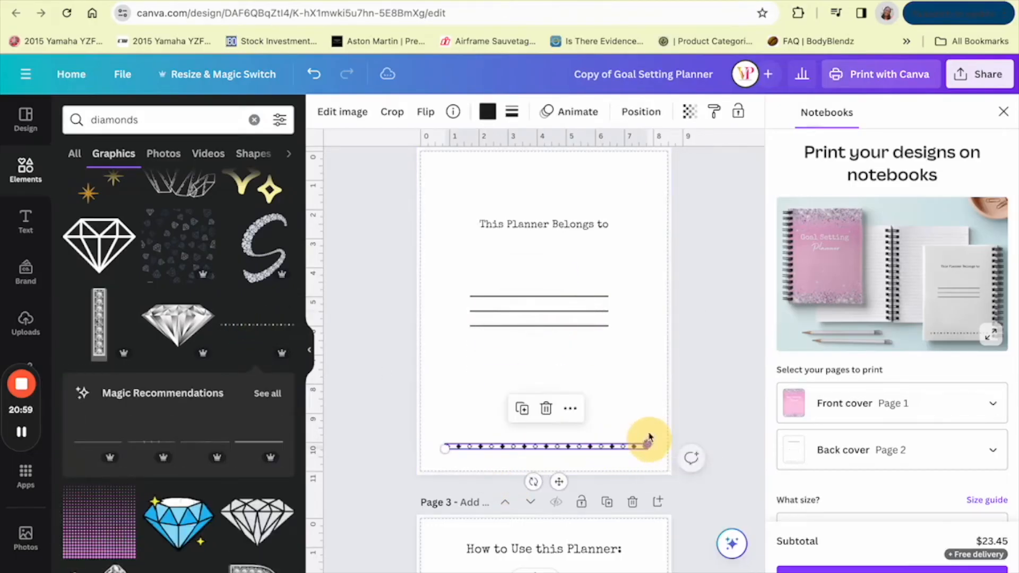
left_click(662, 364)
Try a duplicate of the diamond line above the "This Planner Belongs to" heading, and delete that copy
left_click(572, 448)
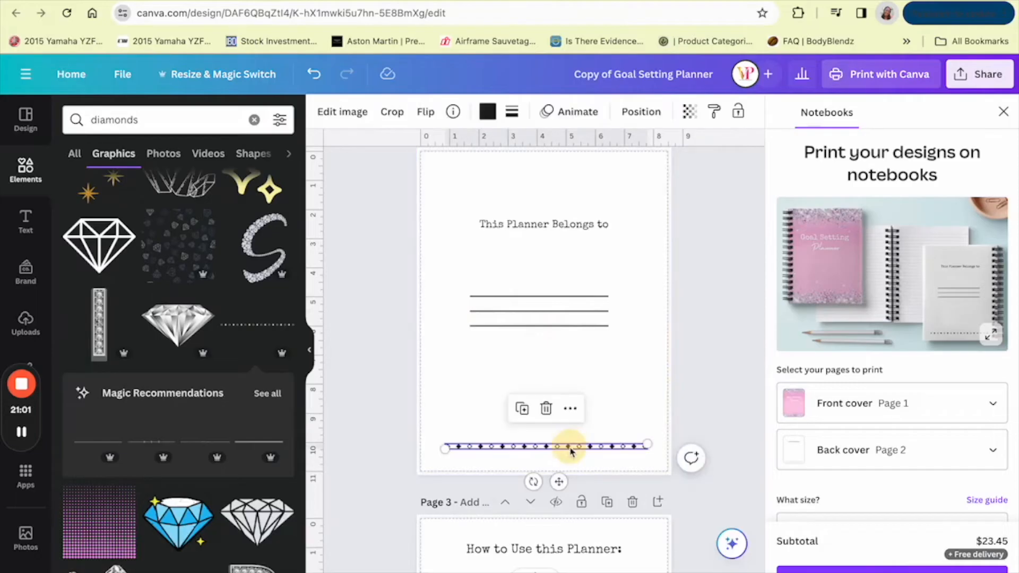
left_click(522, 408)
left_click_drag(563, 486, 564, 216)
left_click(565, 387)
scroll(565, 387, "up", 3)
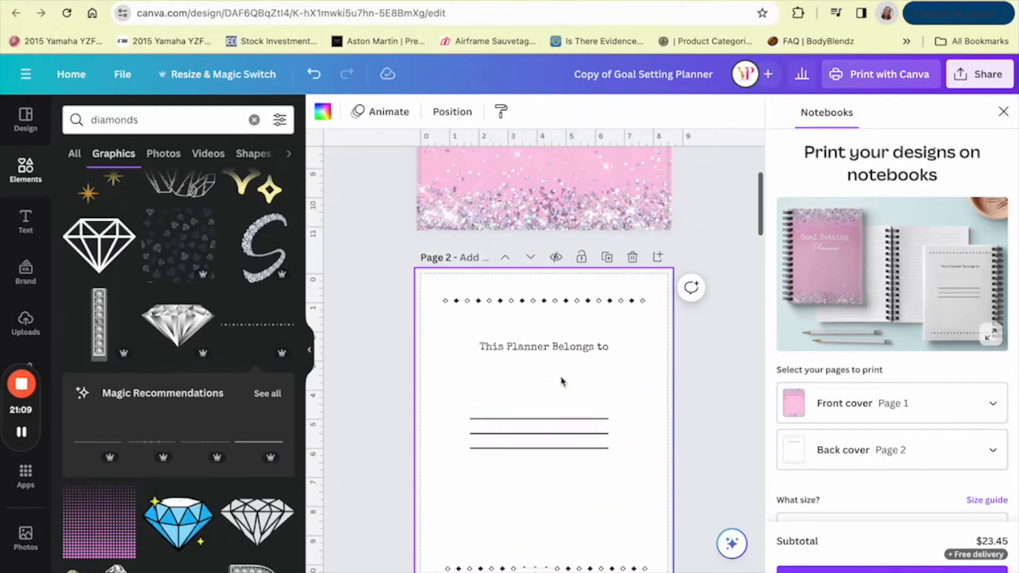
left_click(554, 304)
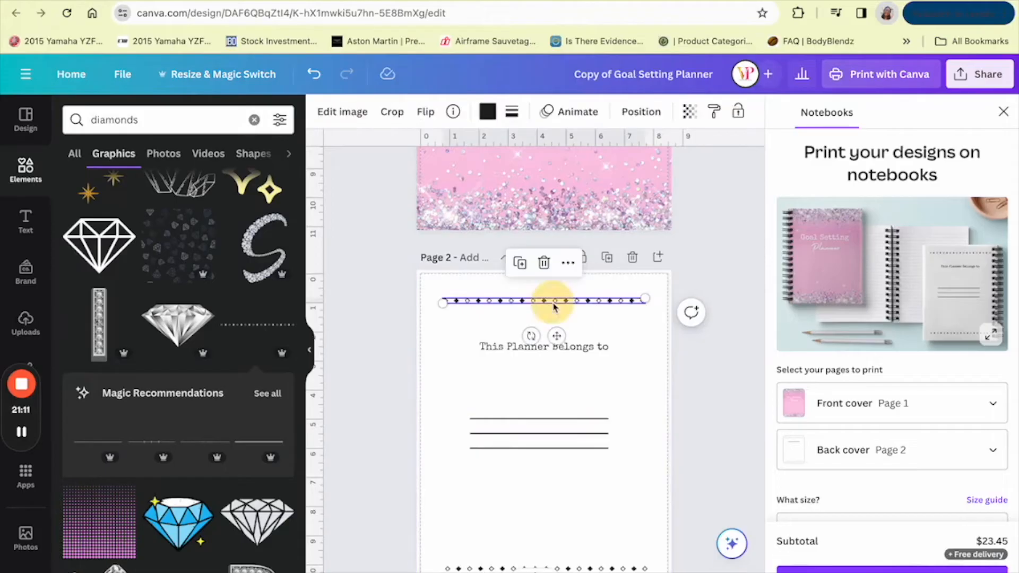
key("Delete")
Review the planner from the new glitter cover through the ownership, instruction and goal pages
scroll(544, 404, "down", 3)
scroll(544, 405, "up", 4)
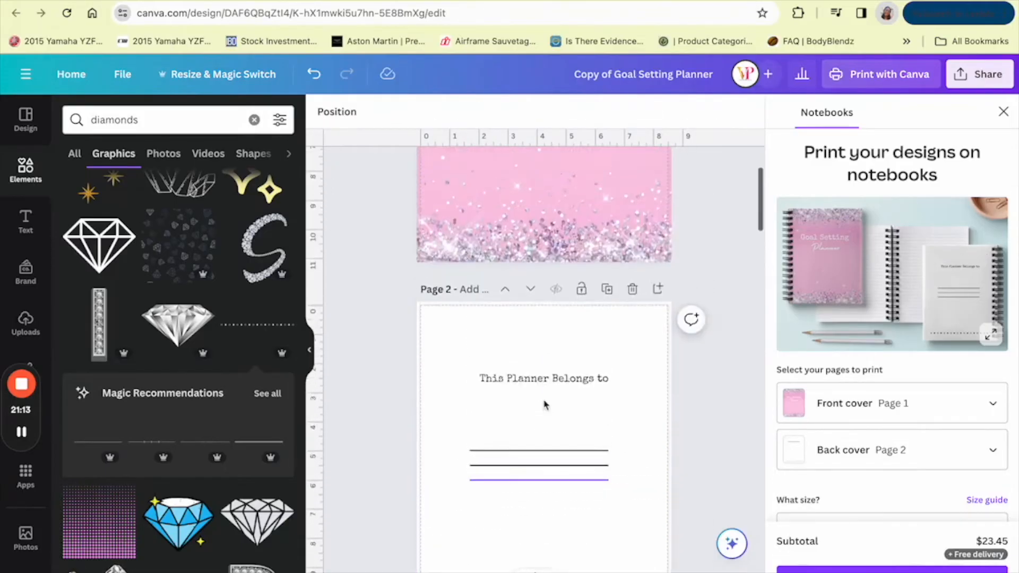
scroll(545, 405, "down", 8)
scroll(544, 404, "down", 10)
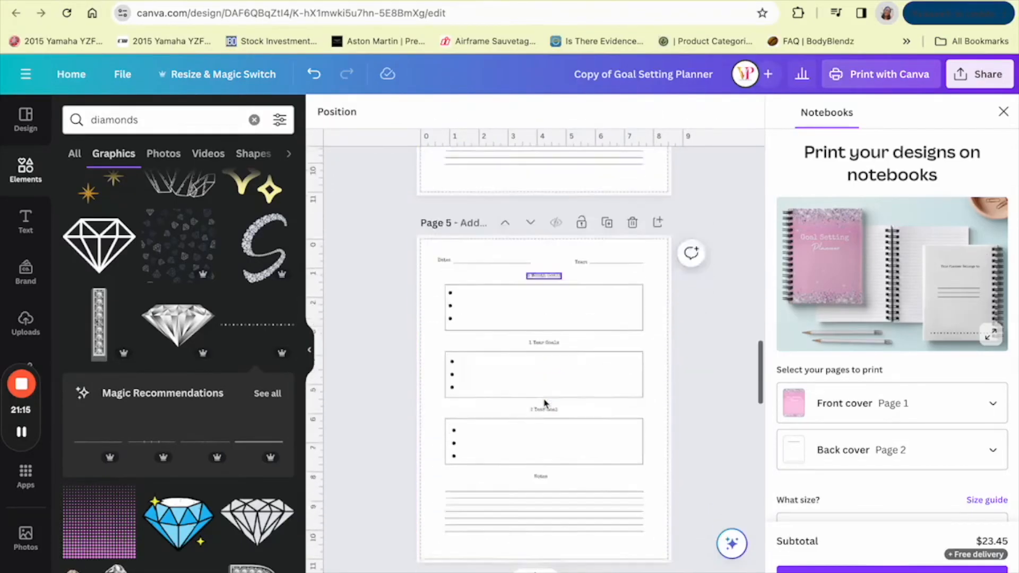
scroll(545, 403, "up", 20)
scroll(537, 419, "down", 1)
scroll(536, 419, "up", 1)
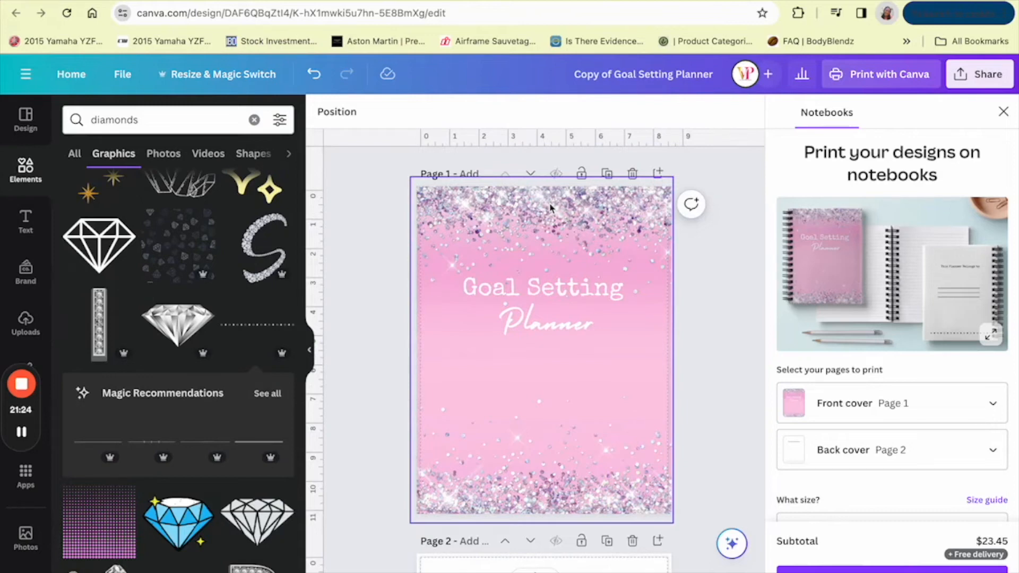
scroll(498, 382, "down", 20)
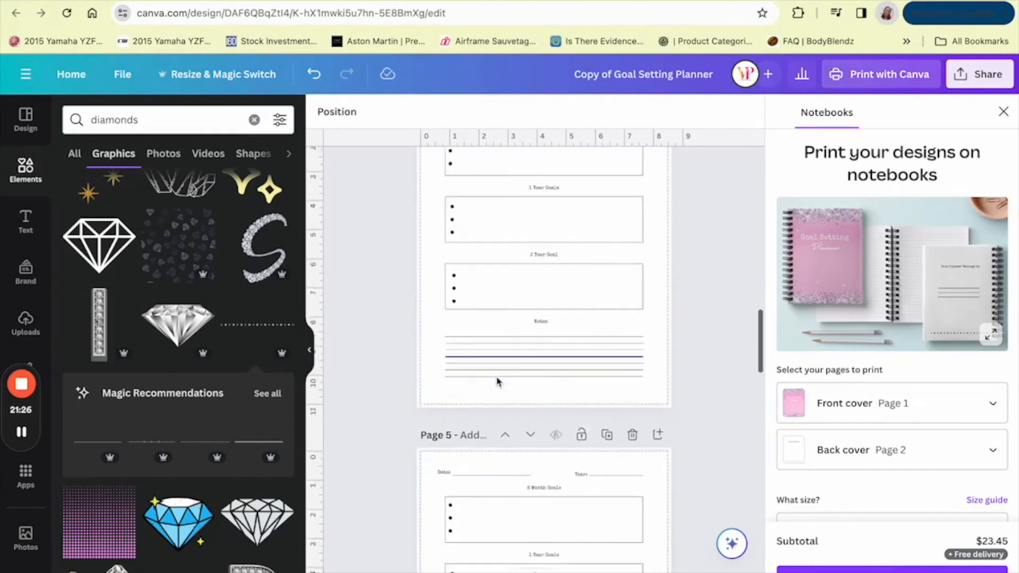
scroll(498, 379, "down", 10)
scroll(499, 374, "up", 20)
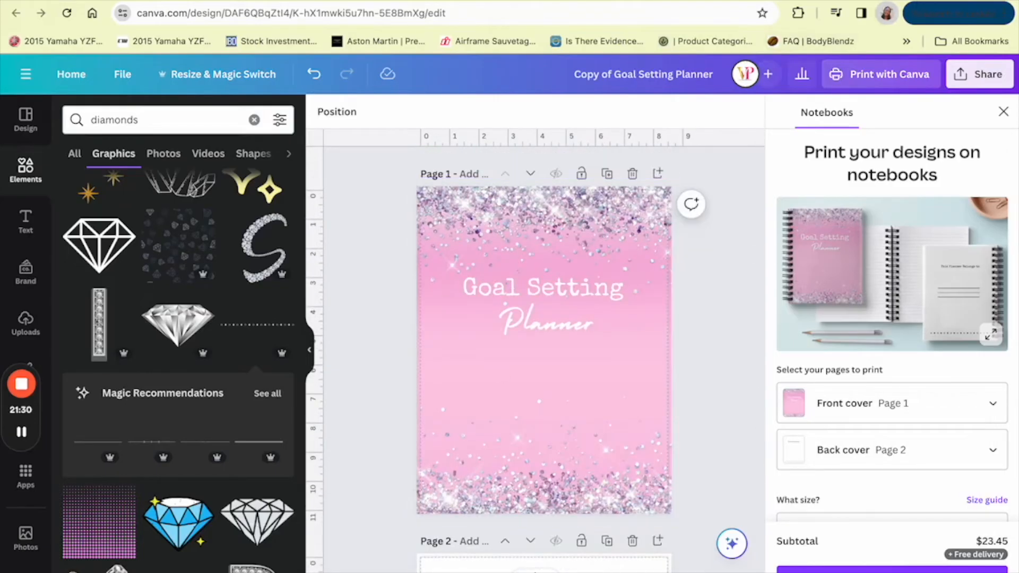
Switch to Creative Fabrica in Safari and look over the Pink Holographic Glitter Digital Paper listing, its reviews and related designs
mouse_move(181, 572)
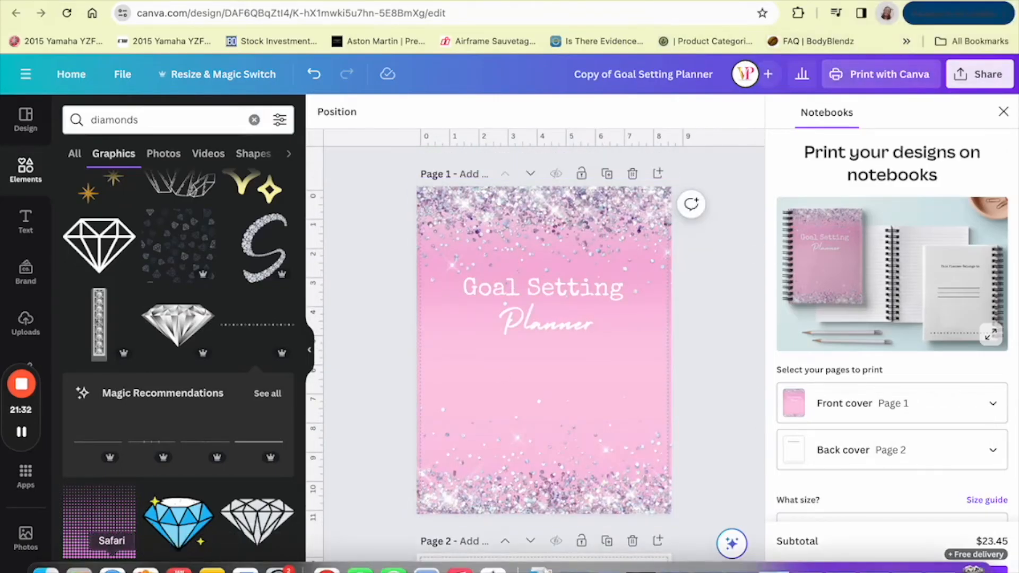
left_click(112, 569)
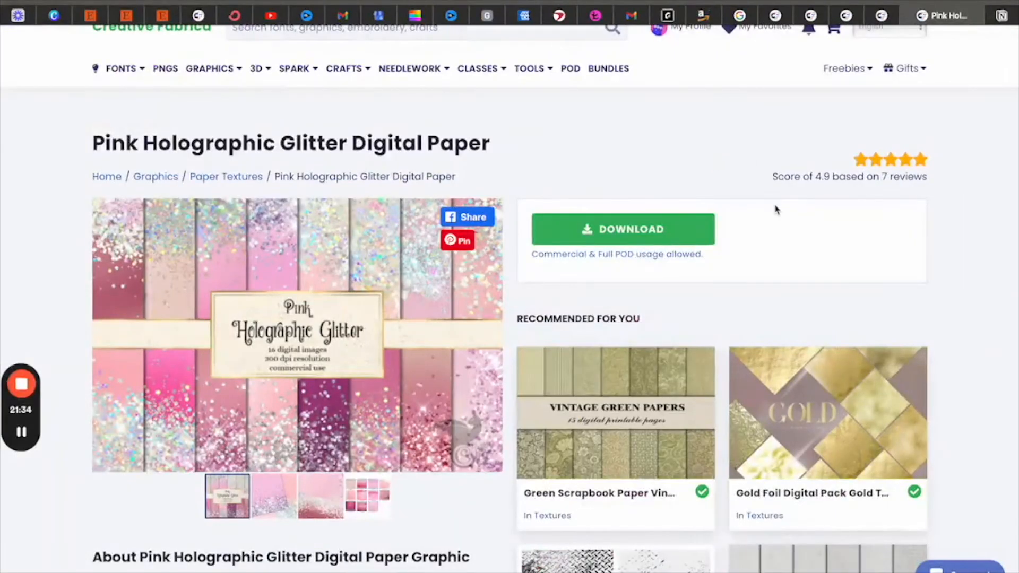
scroll(775, 210, "down", 15)
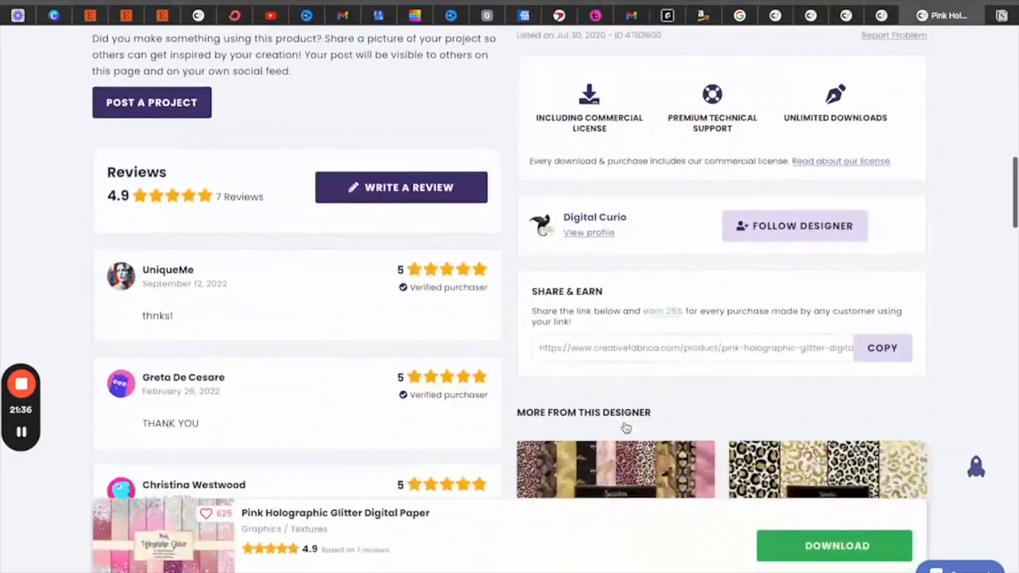
scroll(627, 427, "down", 12)
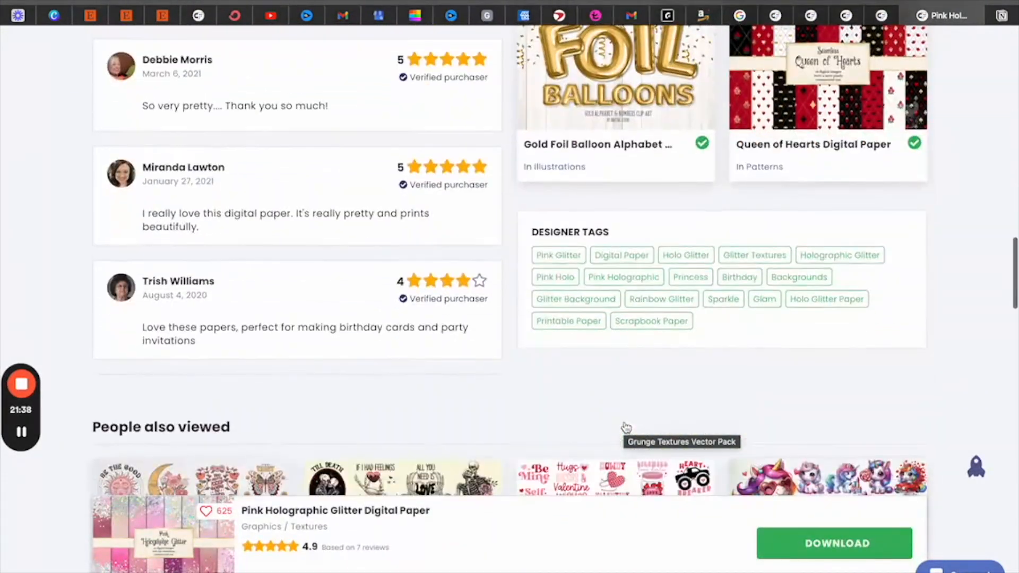
scroll(627, 428, "down", 9)
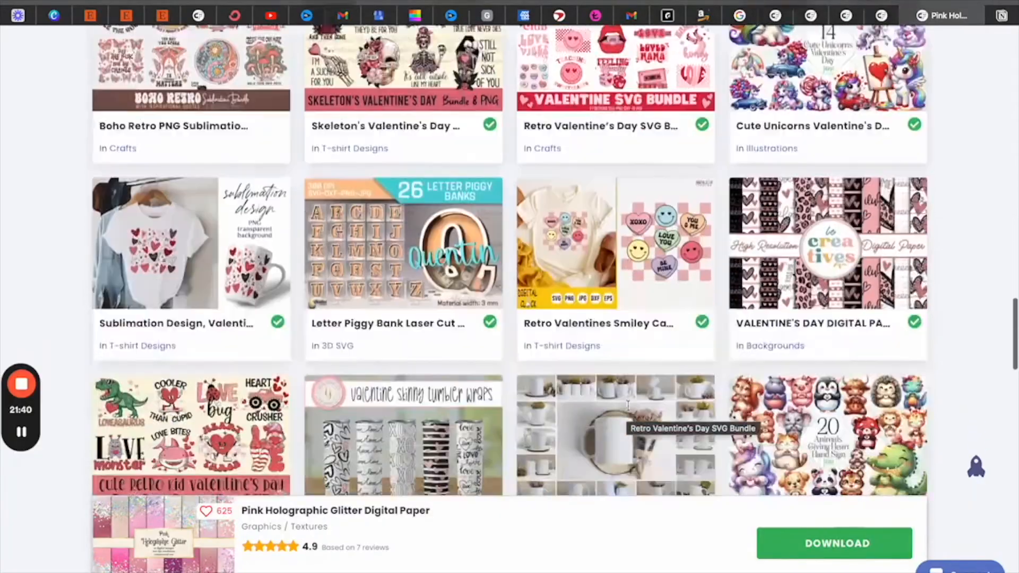
scroll(628, 420, "down", 1)
scroll(471, 268, "up", 20)
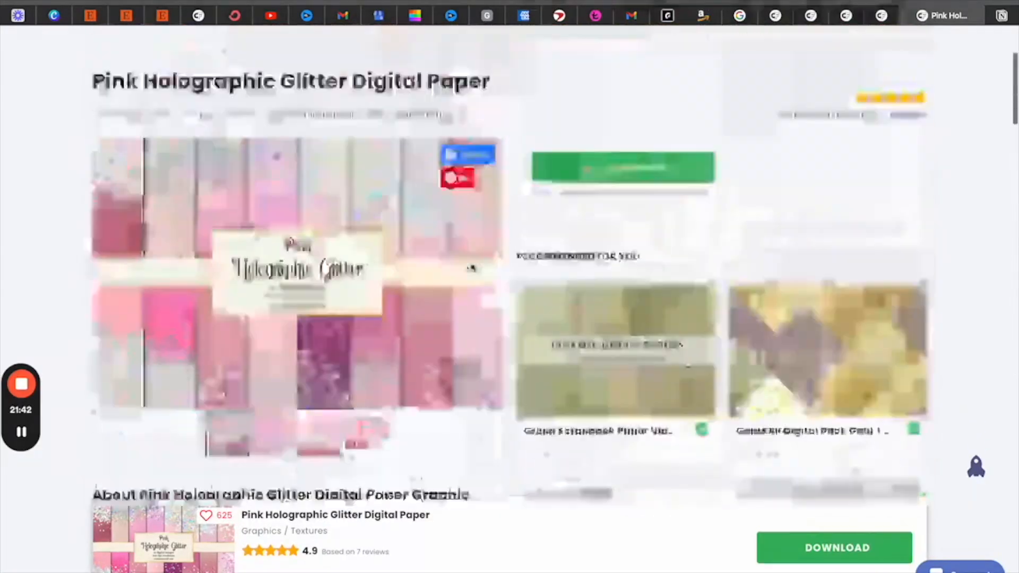
scroll(472, 269, "up", 4)
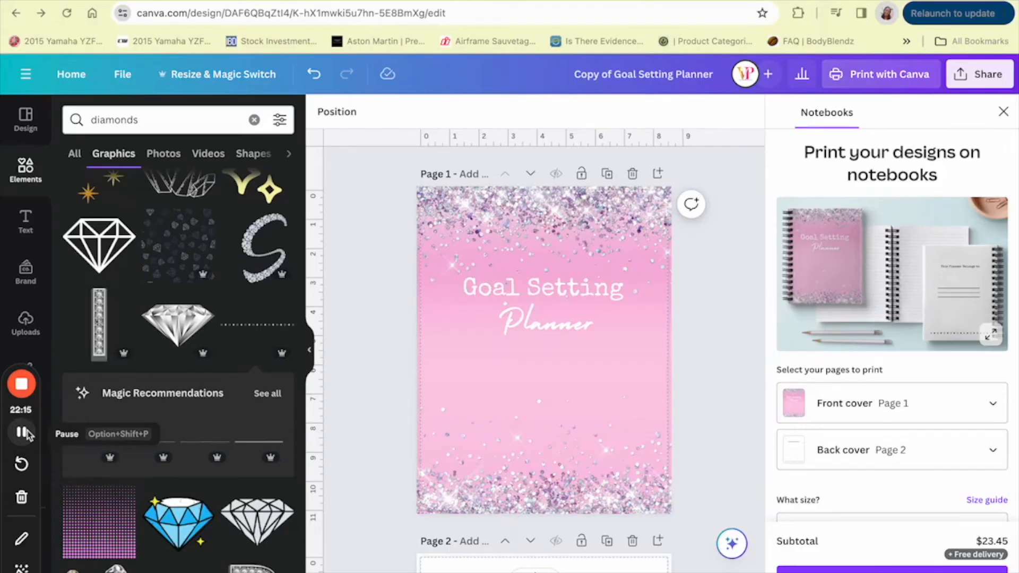
Return to Creative Fabrica in Safari, search for "plr" and look through the first planner and template results
mouse_move(80, 572)
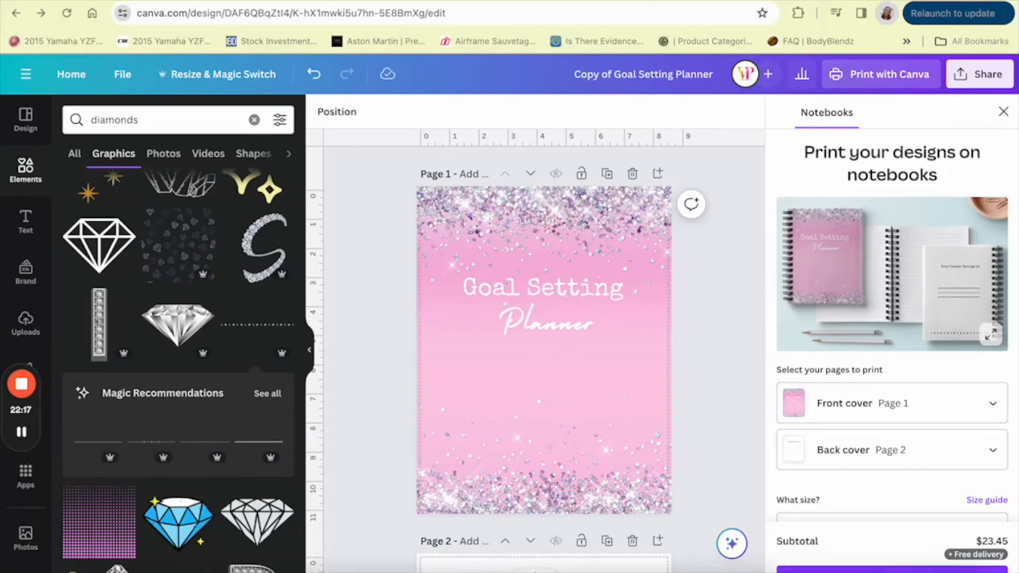
left_click(111, 570)
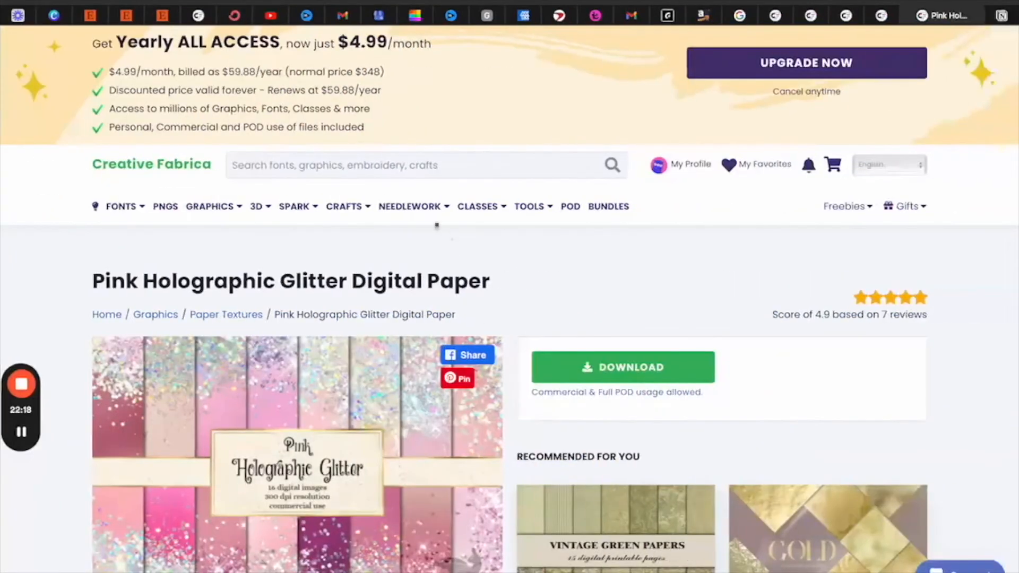
left_click(399, 162)
type("plr")
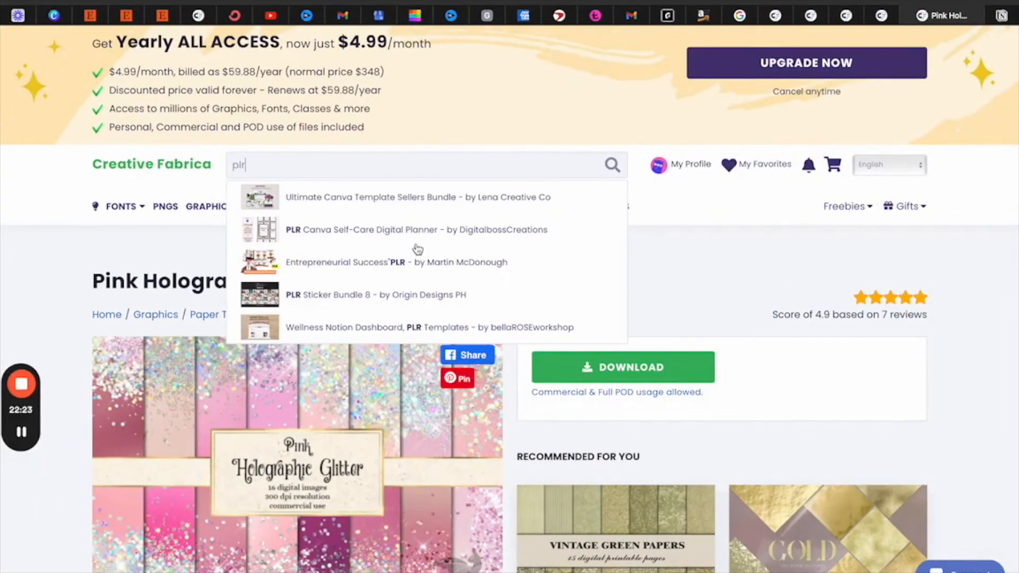
key("Return")
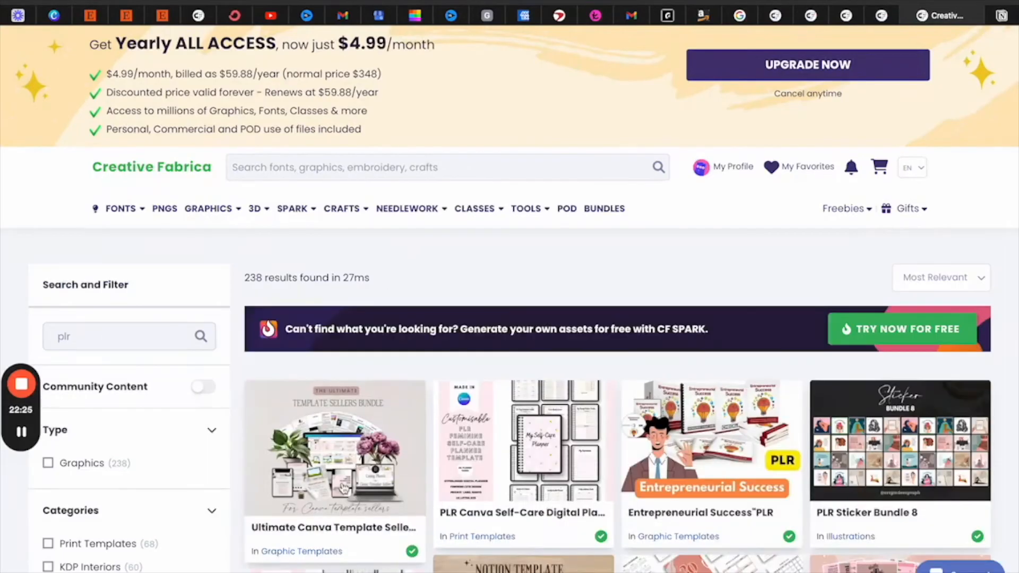
scroll(345, 485, "down", 5)
scroll(344, 487, "down", 1)
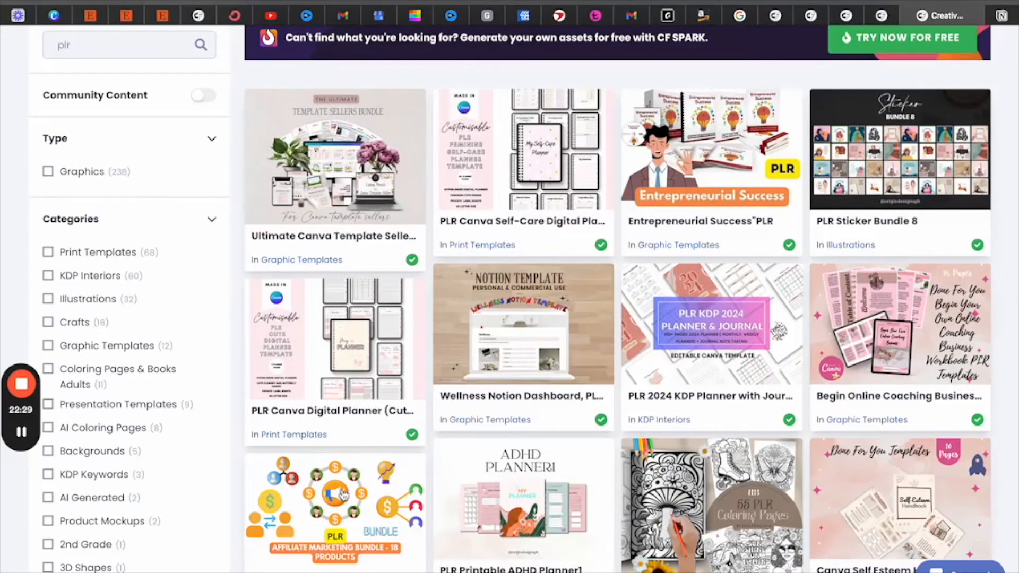
scroll(342, 491, "down", 2)
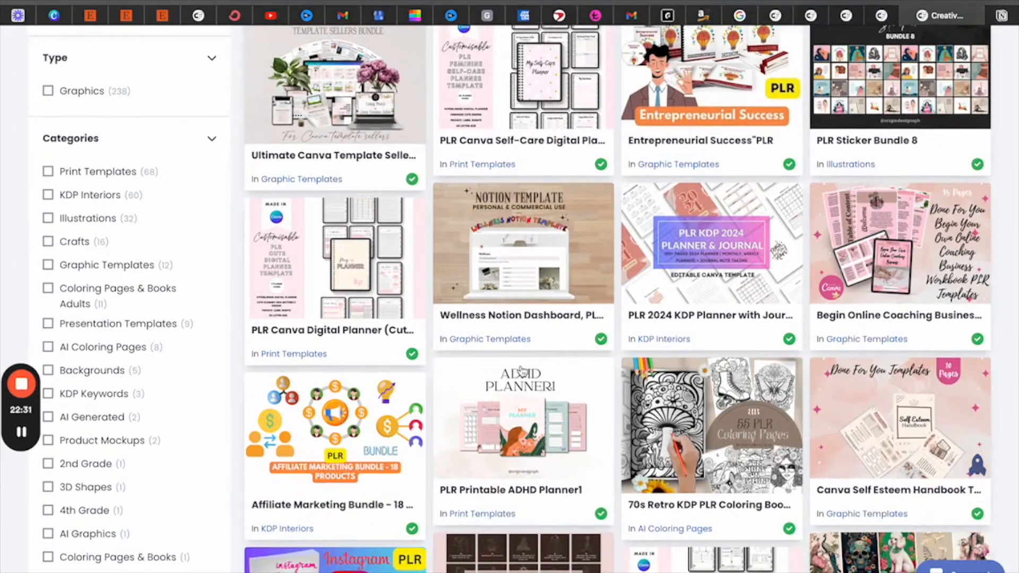
scroll(523, 409, "down", 1)
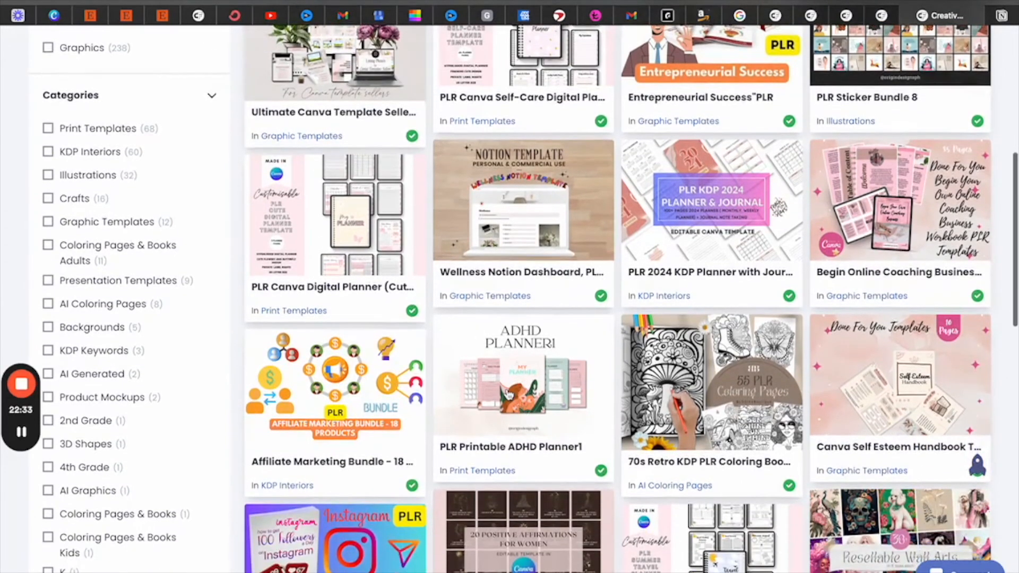
Open the PLR Printable ADHD Planner1 listing separately and view each of its preview images, ending on the cover image
key("ctrl+t")
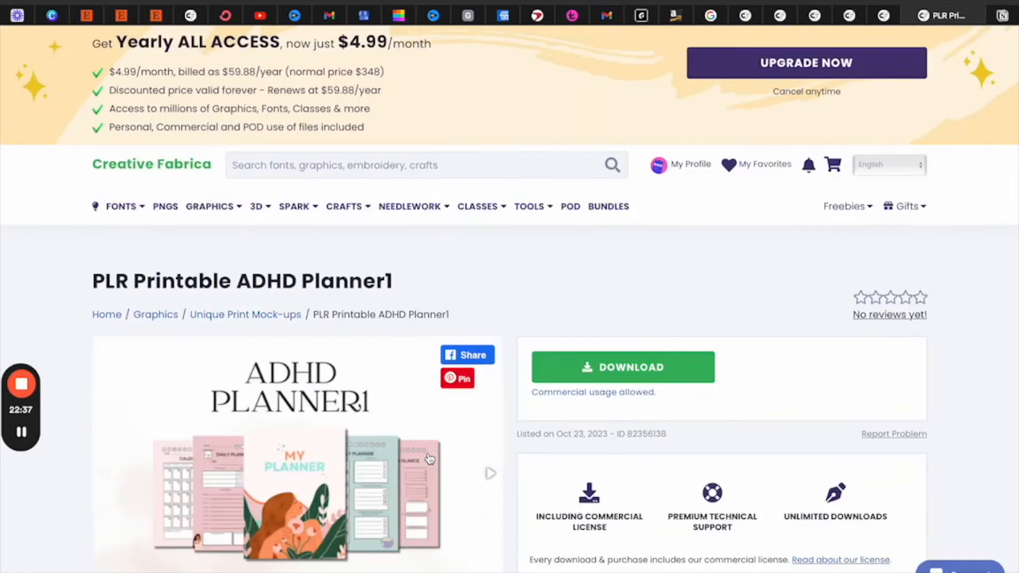
scroll(430, 457, "down", 1)
scroll(430, 458, "down", 2)
left_click(210, 528)
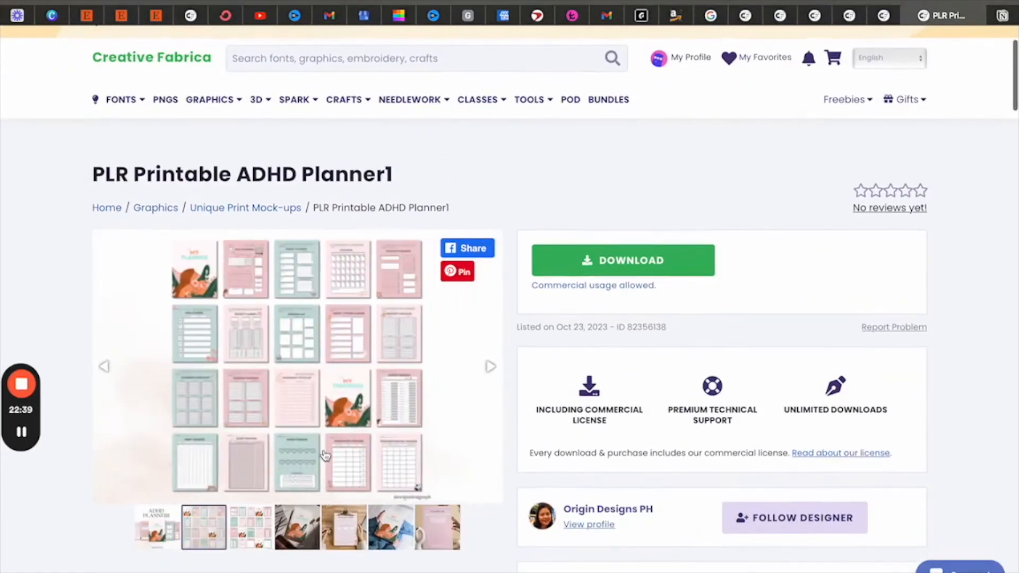
scroll(325, 455, "down", 5)
left_click(264, 366)
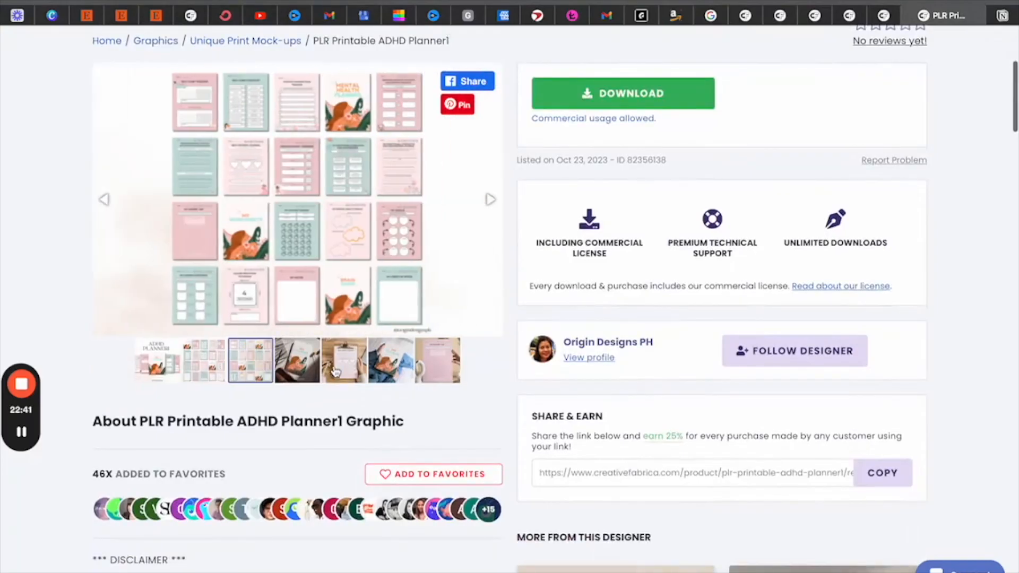
left_click(302, 368)
left_click(352, 372)
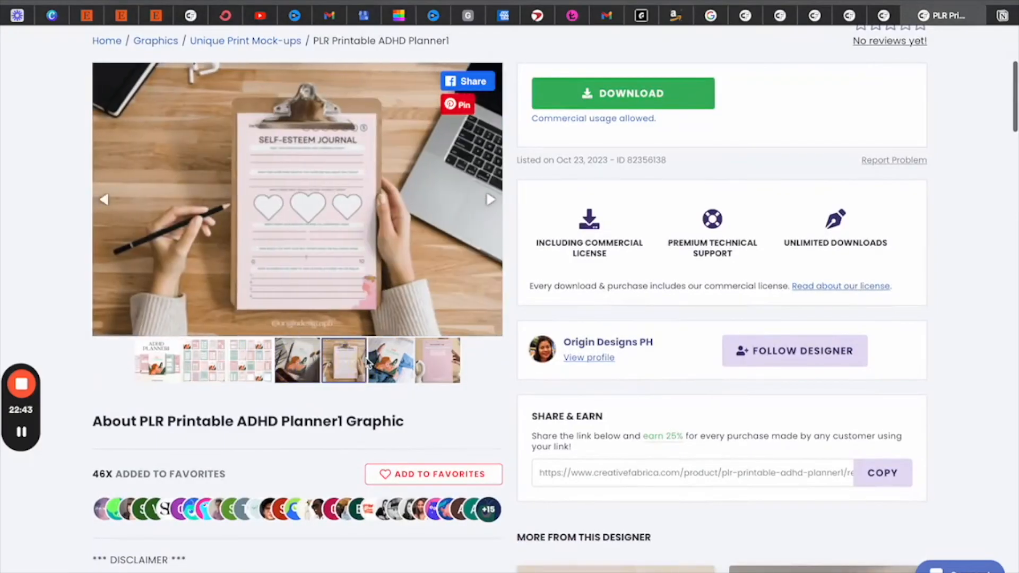
left_click(403, 366)
left_click(432, 366)
scroll(433, 368, "up", 4)
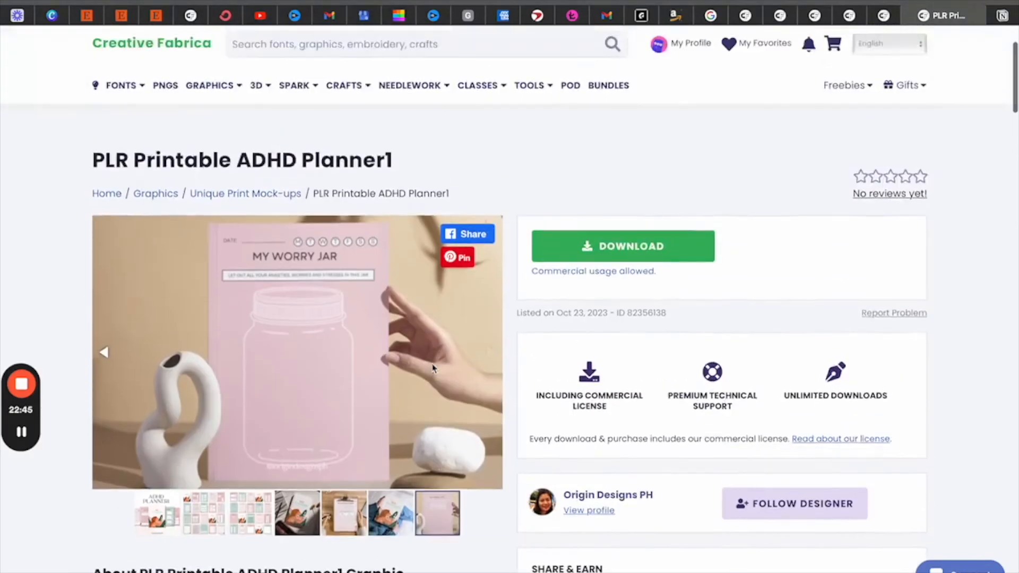
left_click(154, 514)
Read the ADHD planner's disclaimer and description, and return to the PLR search results
scroll(426, 424, "down", 3)
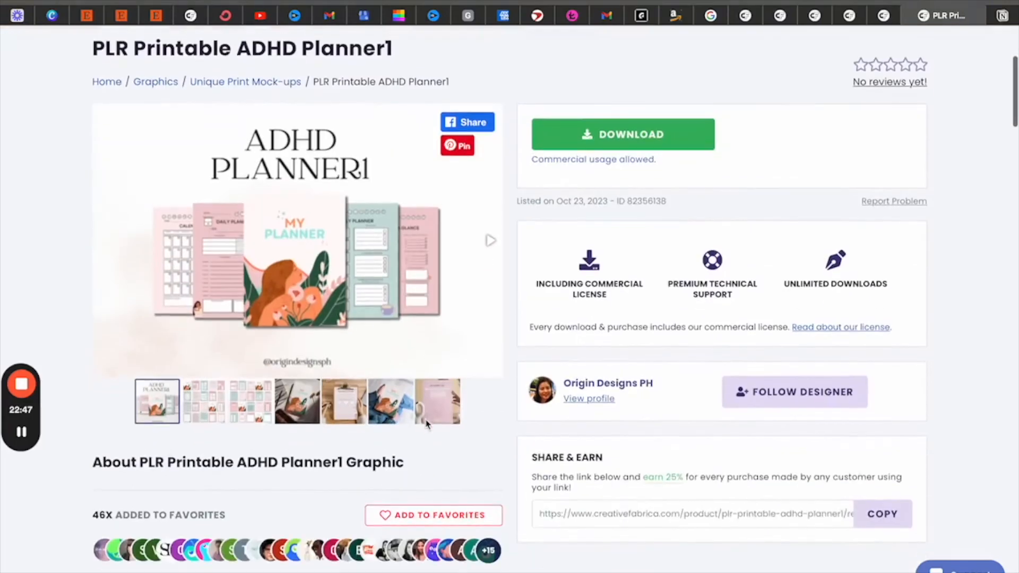
scroll(427, 423, "down", 2)
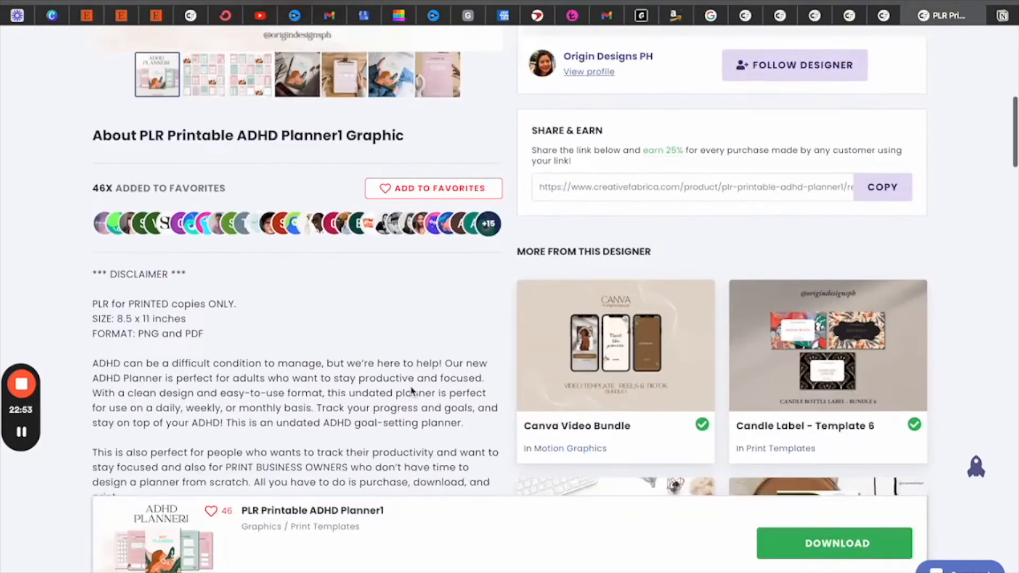
scroll(412, 392, "up", 7)
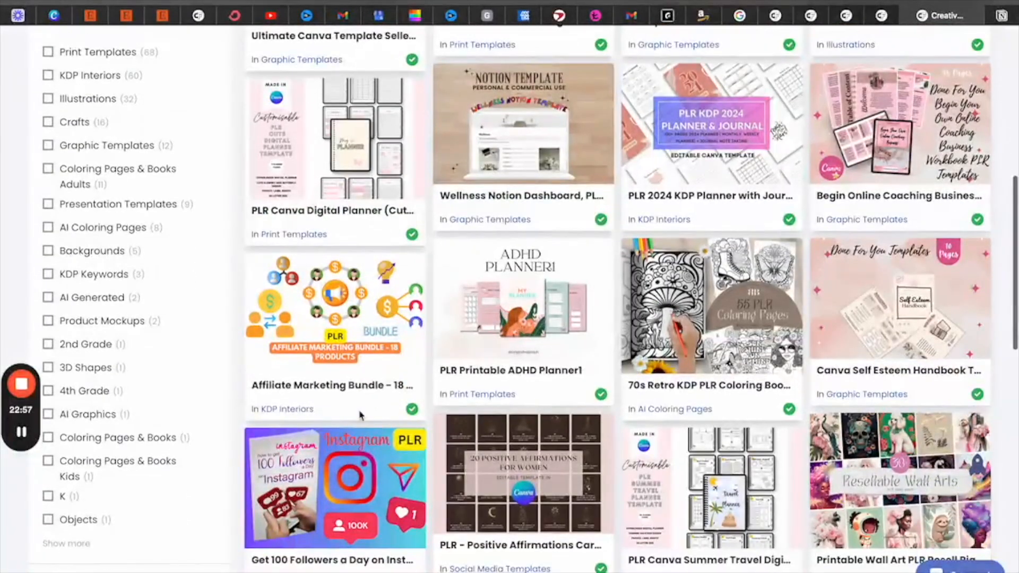
Open the Canva Self Esteem Handbook Templates listing, view its preview and licence details, and close it
left_click(901, 328)
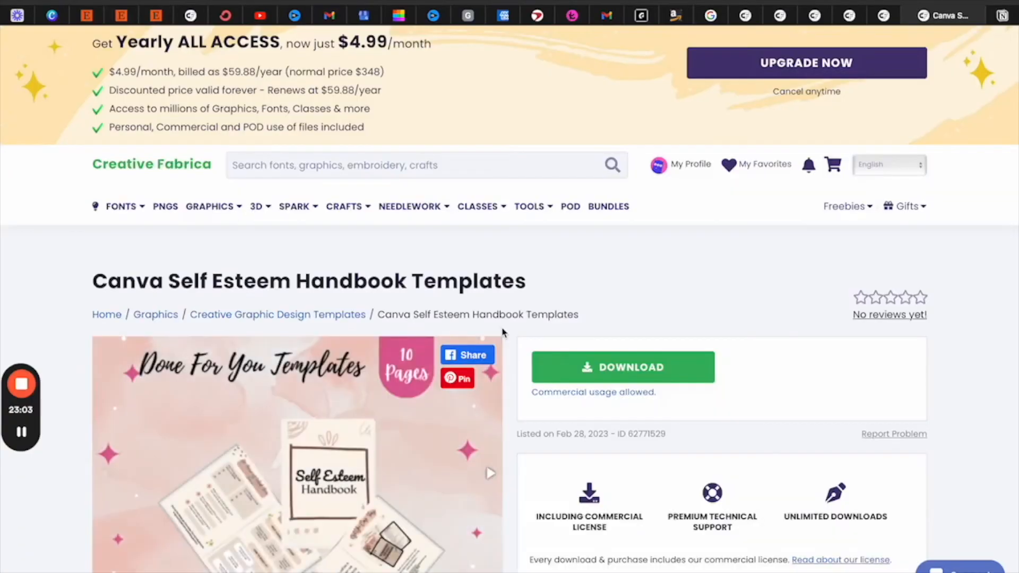
scroll(427, 448, "down", 3)
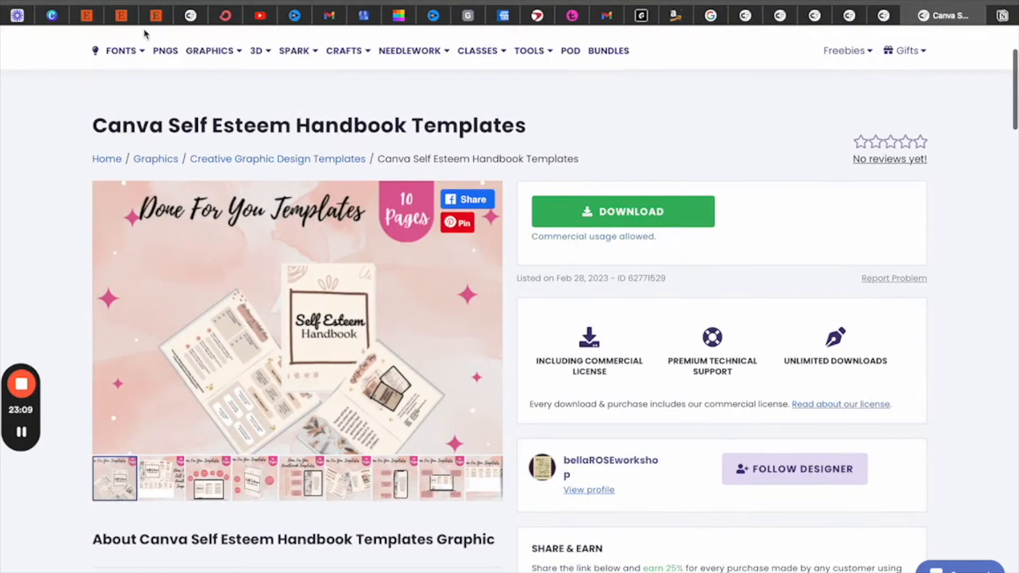
key("ctrl+w")
Browse further down the PLR results for planners, workbooks and journals, and return to the start of the list
scroll(441, 399, "down", 1)
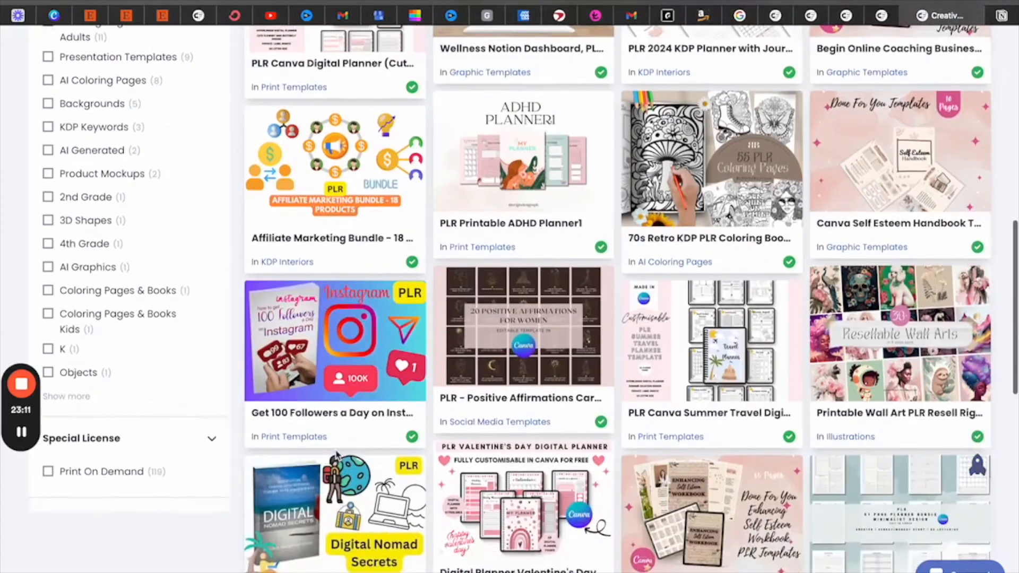
scroll(441, 399, "down", 6)
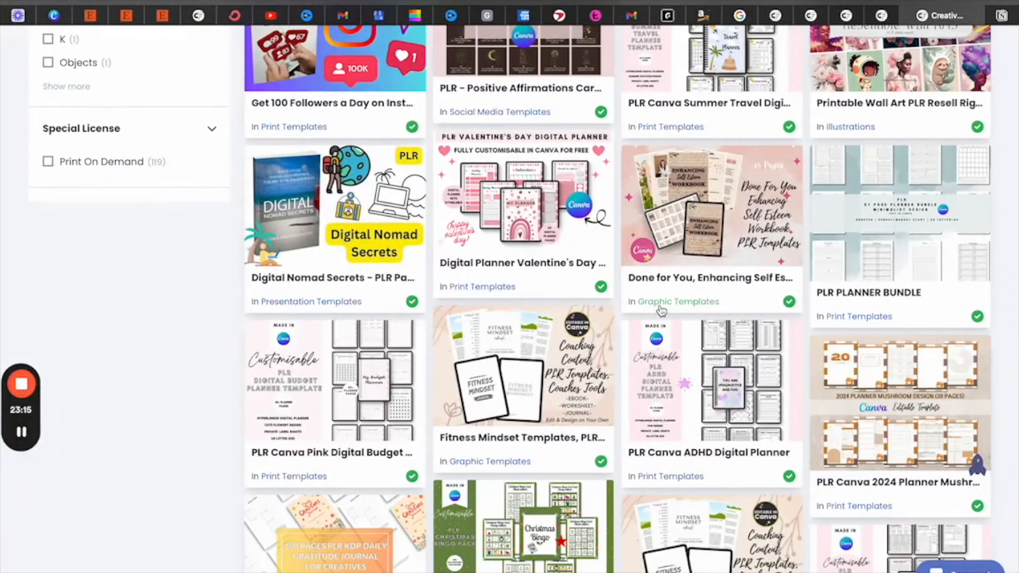
scroll(660, 369, "down", 4)
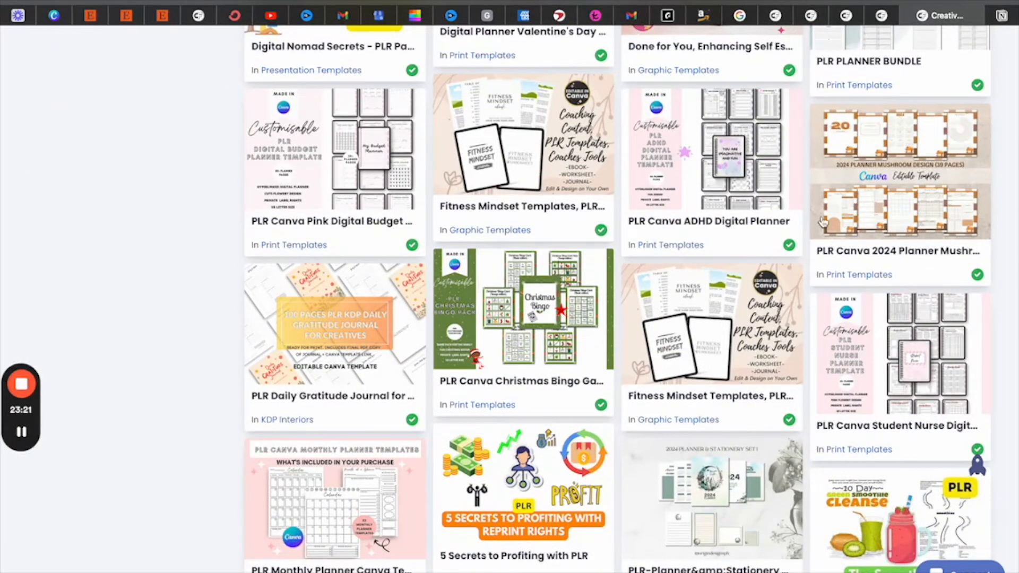
scroll(432, 402, "up", 12)
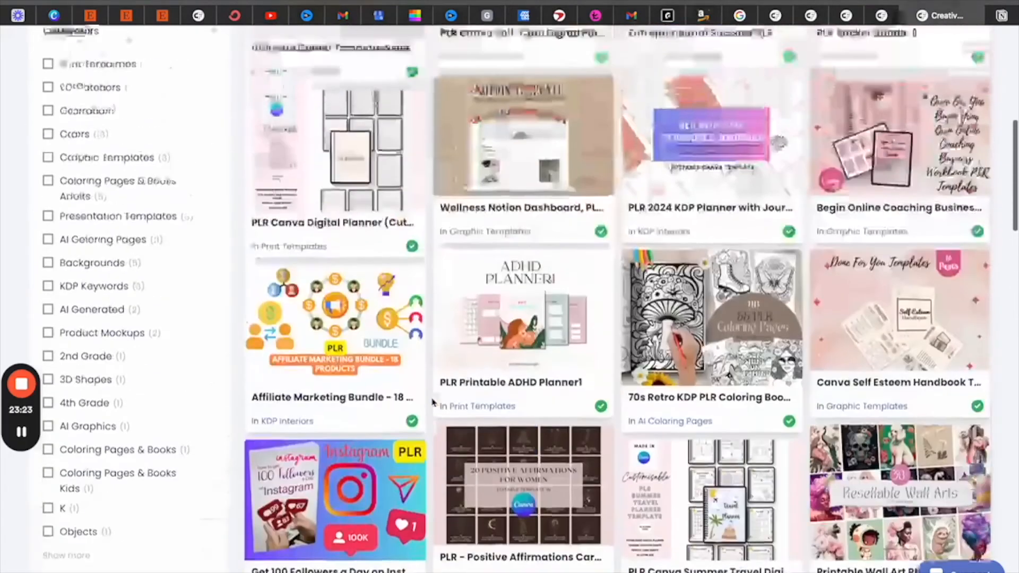
scroll(432, 402, "down", 2)
scroll(432, 402, "down", 15)
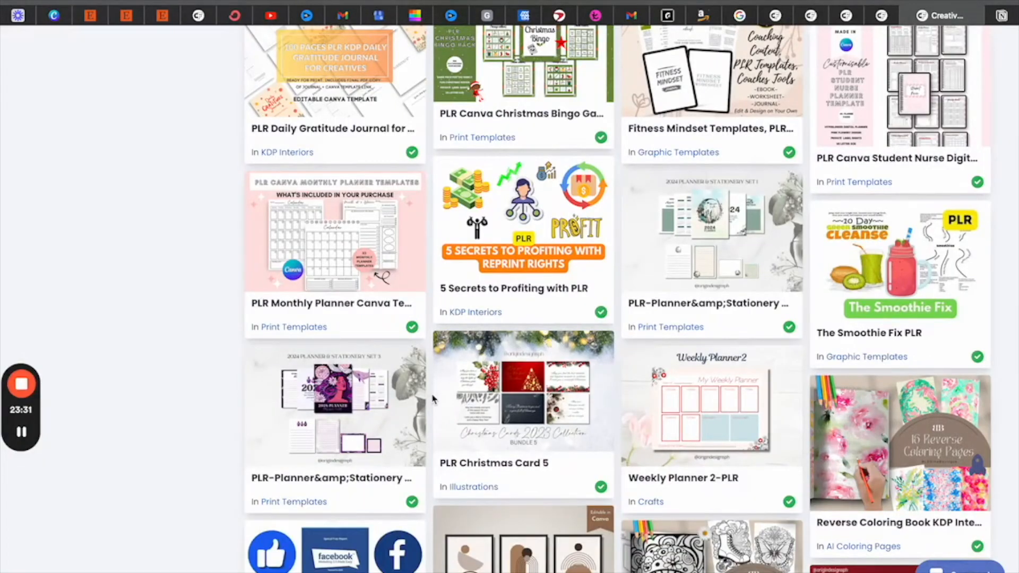
scroll(432, 399, "up", 15)
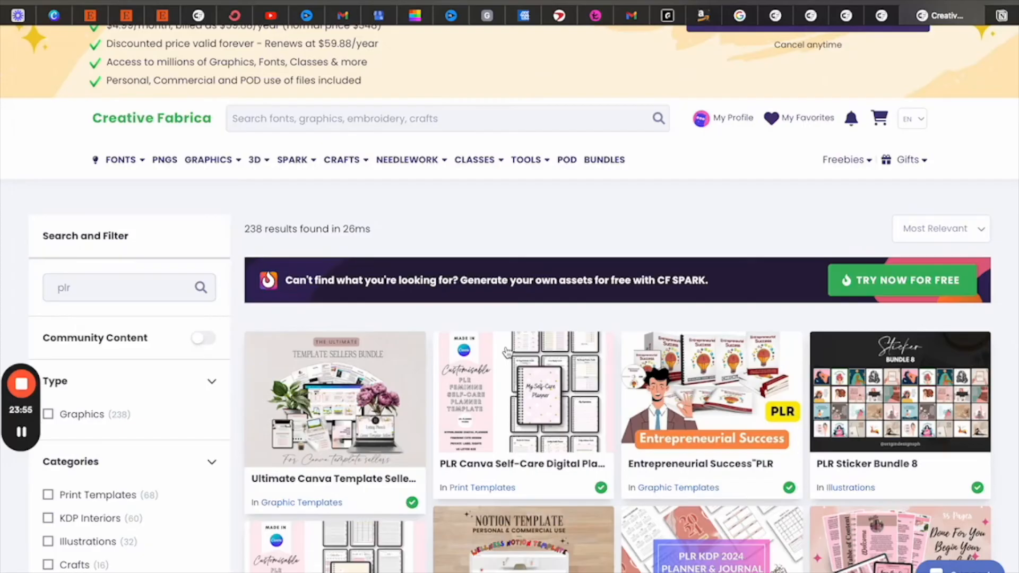
scroll(568, 316, "up", 1)
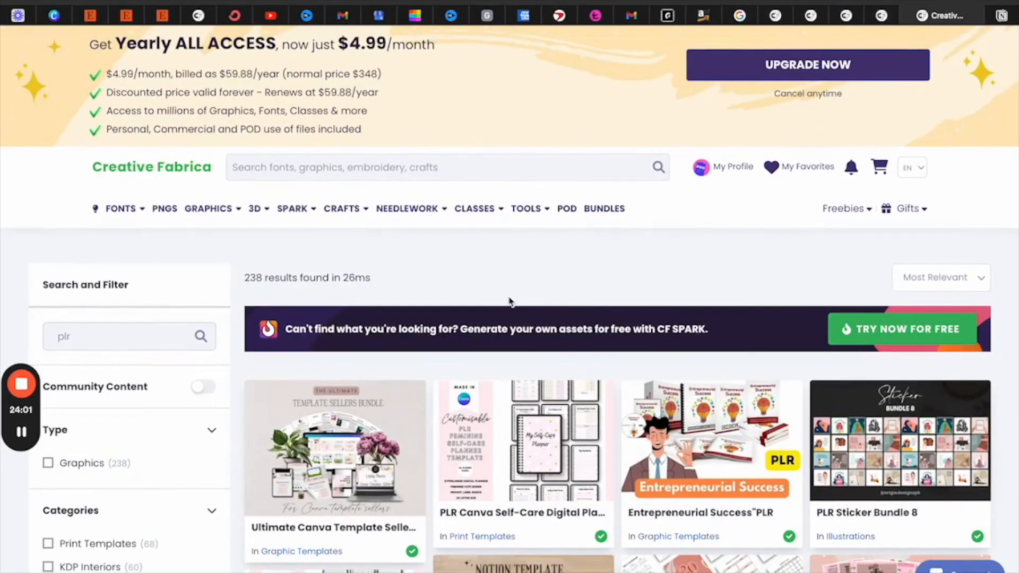
mouse_move(20, 435)
mouse_move(393, 569)
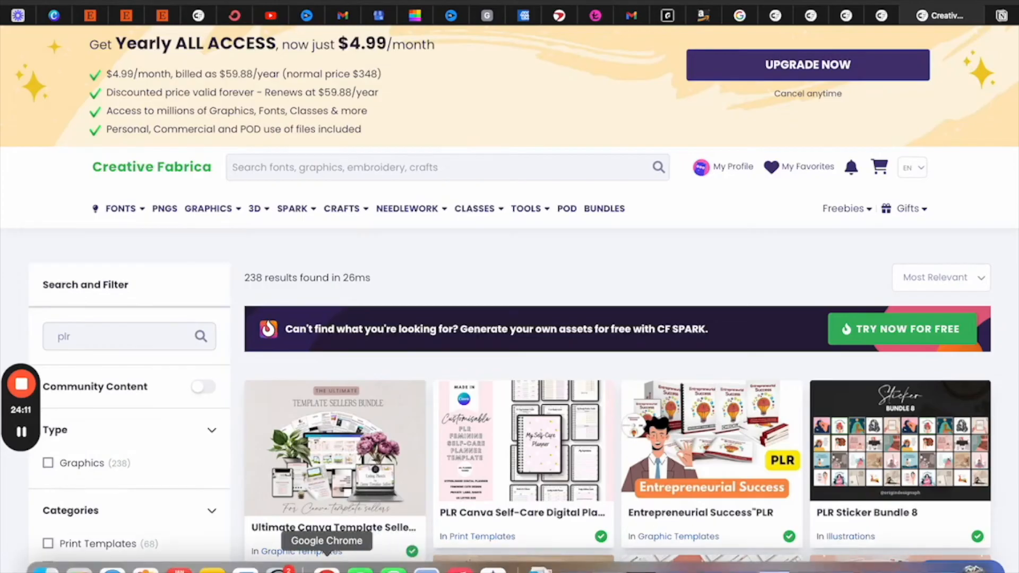
left_click(326, 567)
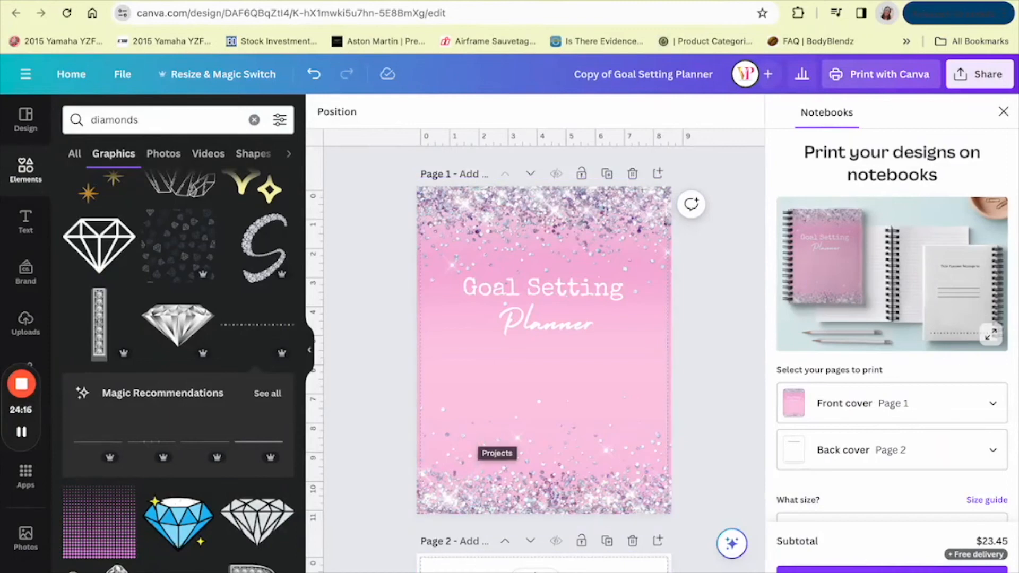
mouse_move(460, 569)
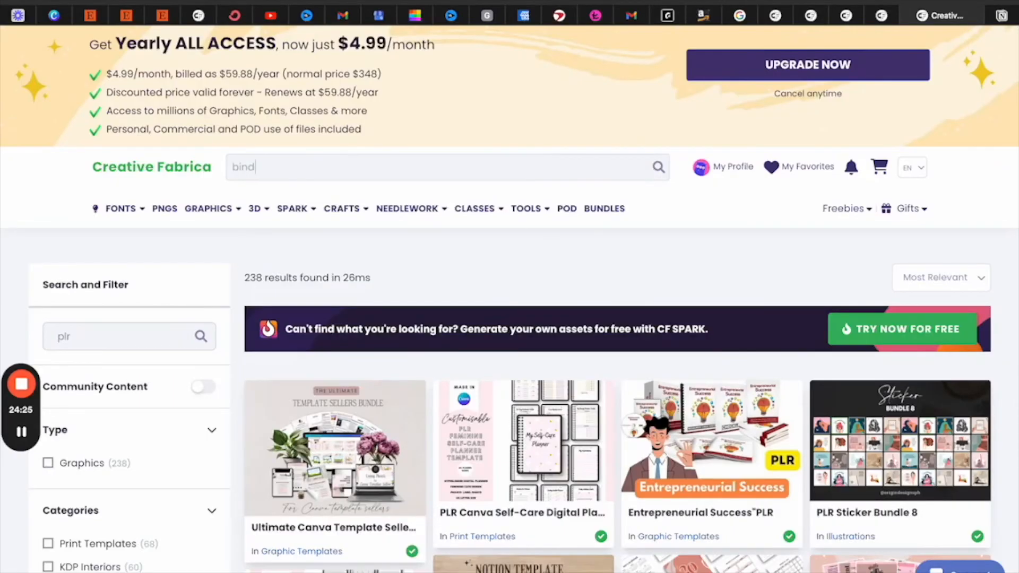
Search Creative Fabrica for binder rings, and search again for "planner rings"
type("er rings")
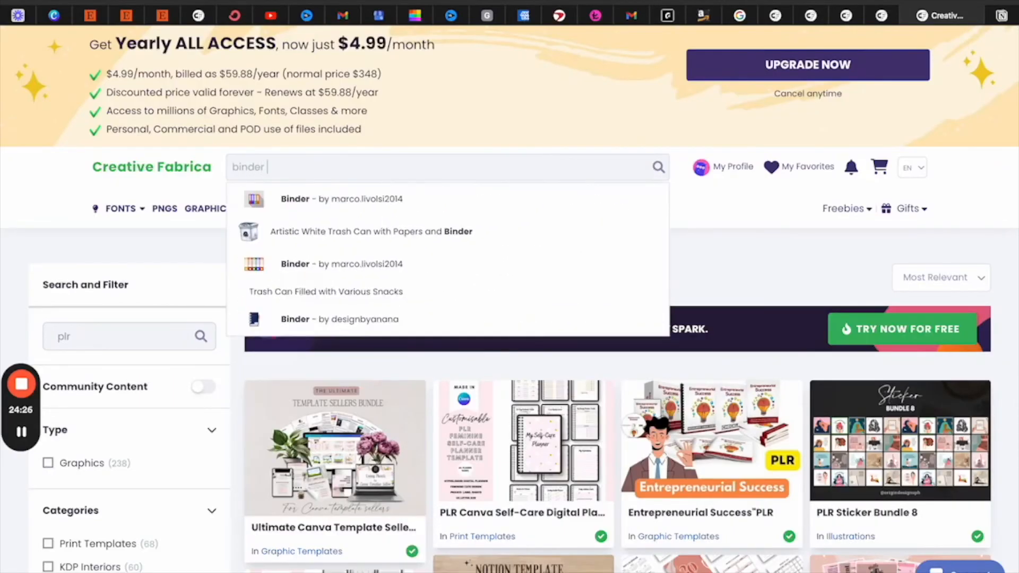
key("Return")
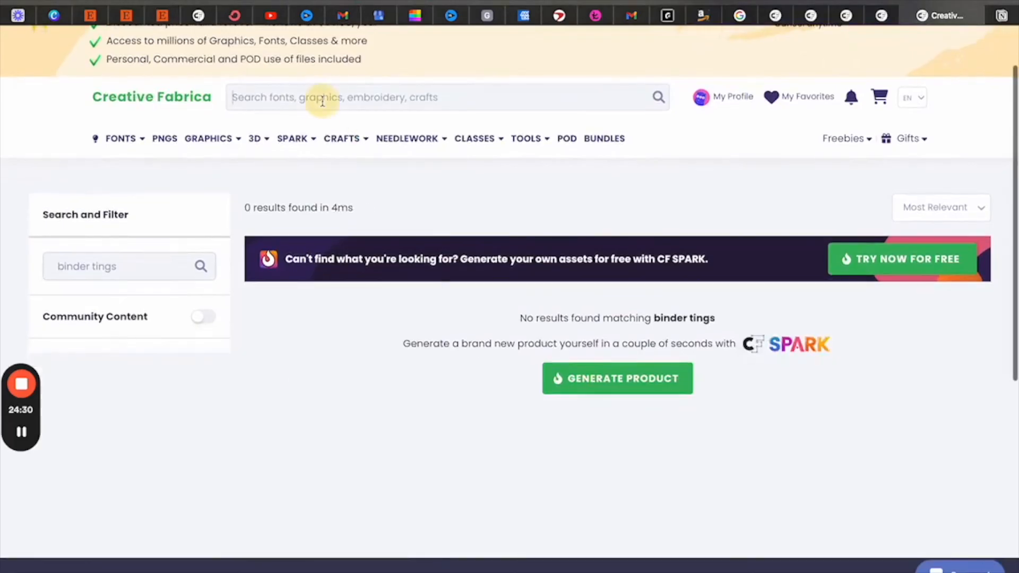
left_click(323, 101)
type("planner")
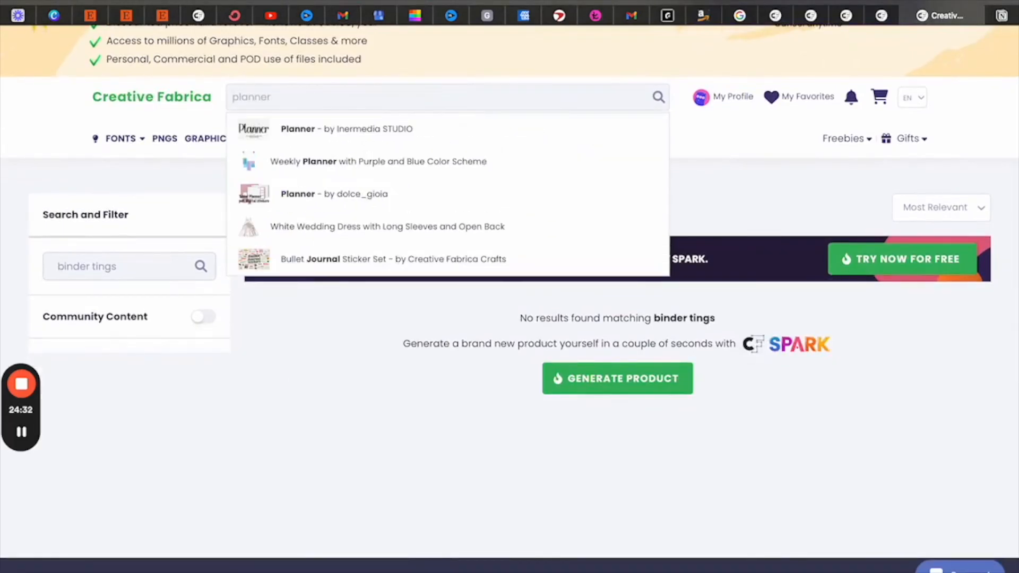
type(" rings")
key("ctrl+a")
key("BackSpace")
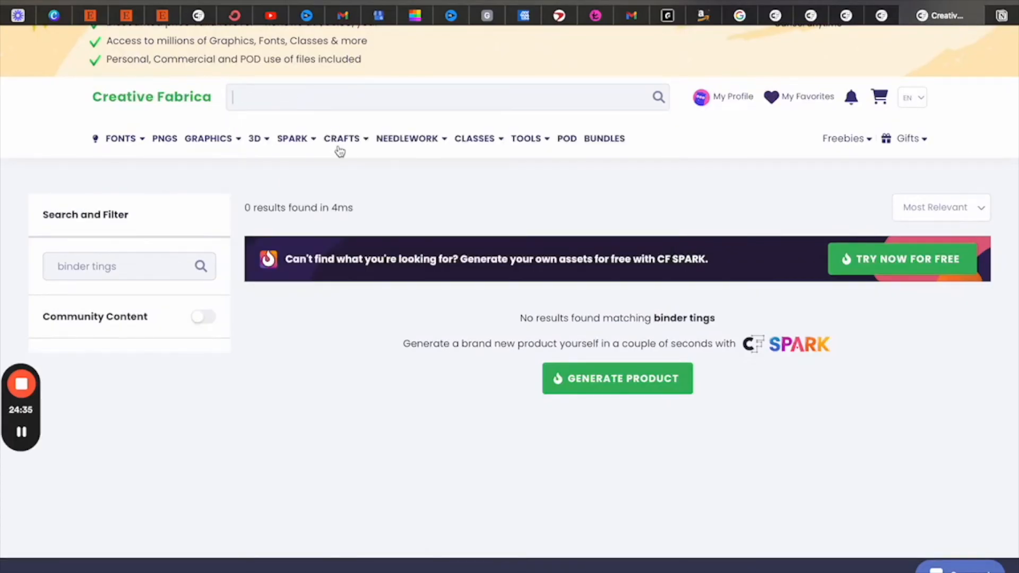
scroll(435, 498, "down", 3)
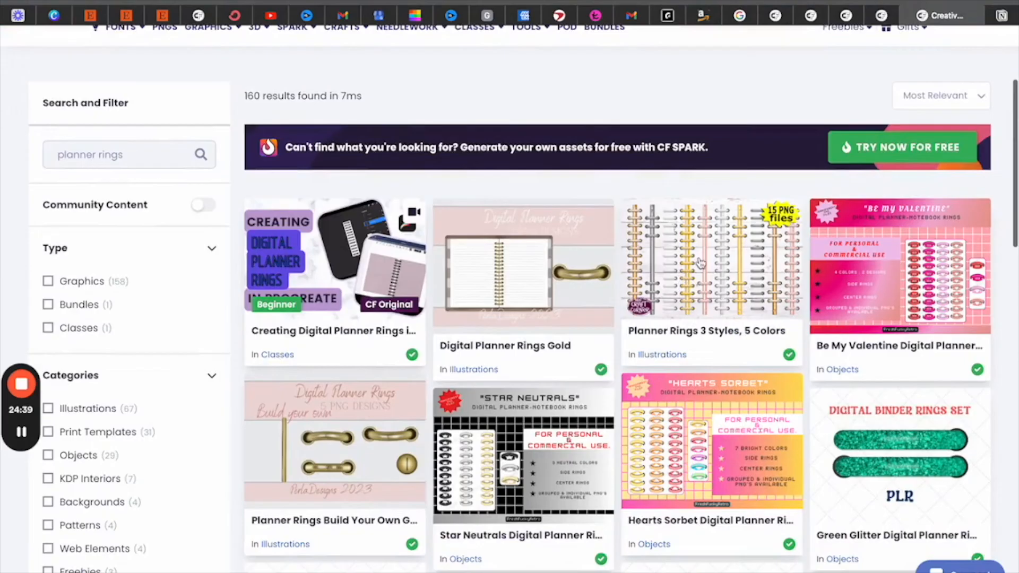
Open the Planner Rings 3 Styles, 5 Colors listing and download its files
left_click(699, 261)
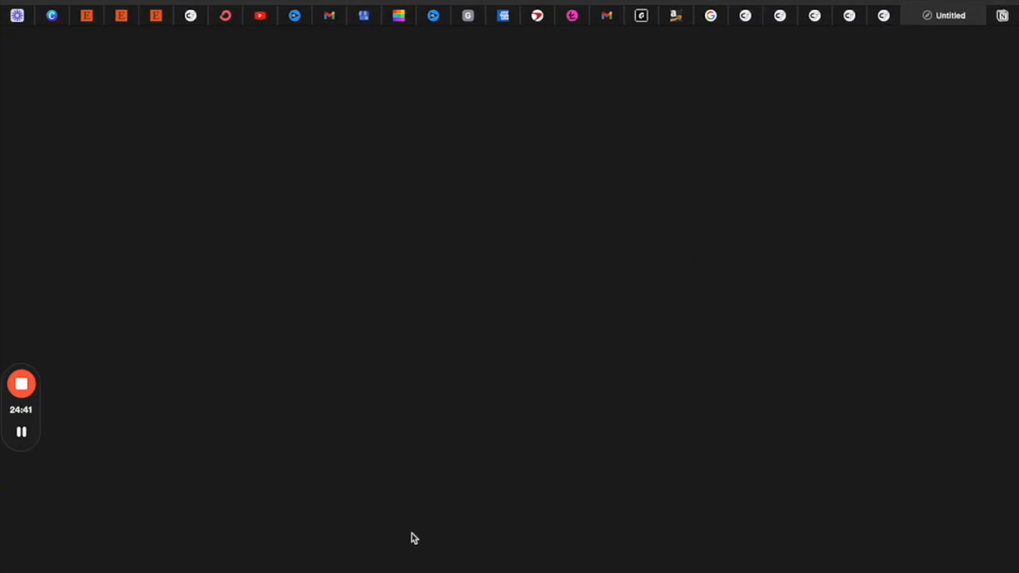
scroll(420, 448, "down", 2)
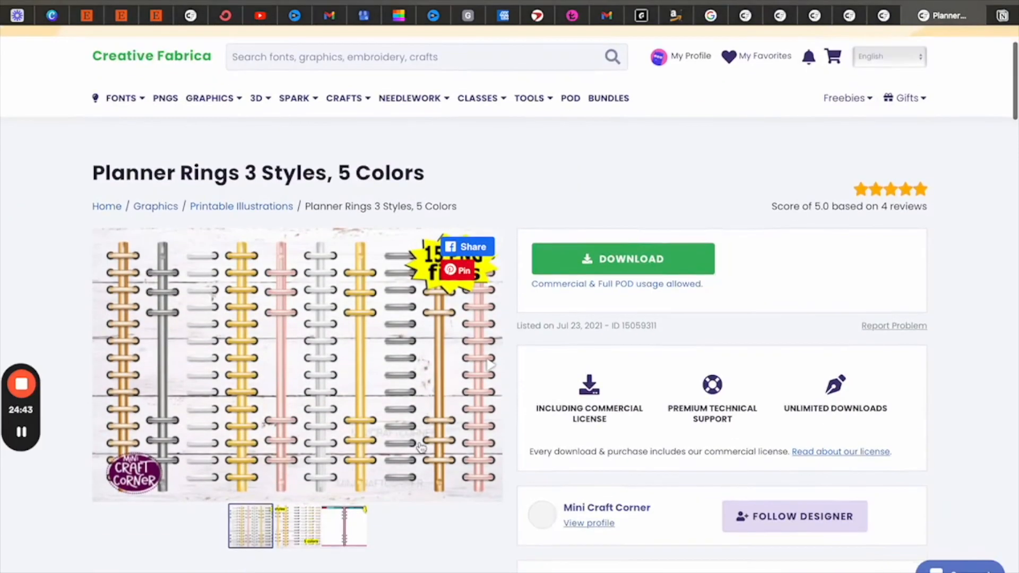
left_click(595, 273)
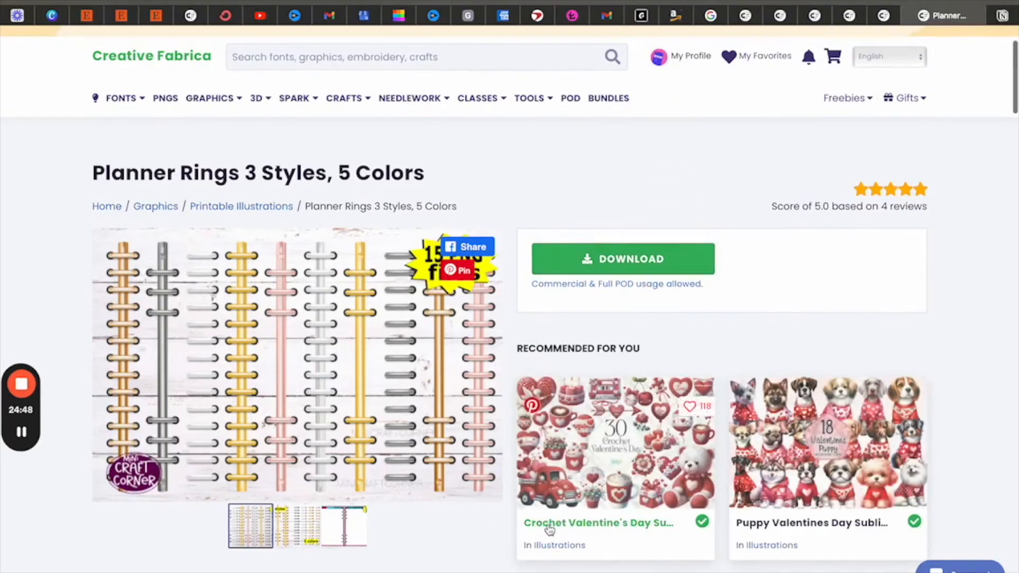
Switch to the Canva planner design and upload all the PNG images, 1.png to 15.png, from the Binder Rings folder in Downloads
left_click(541, 567)
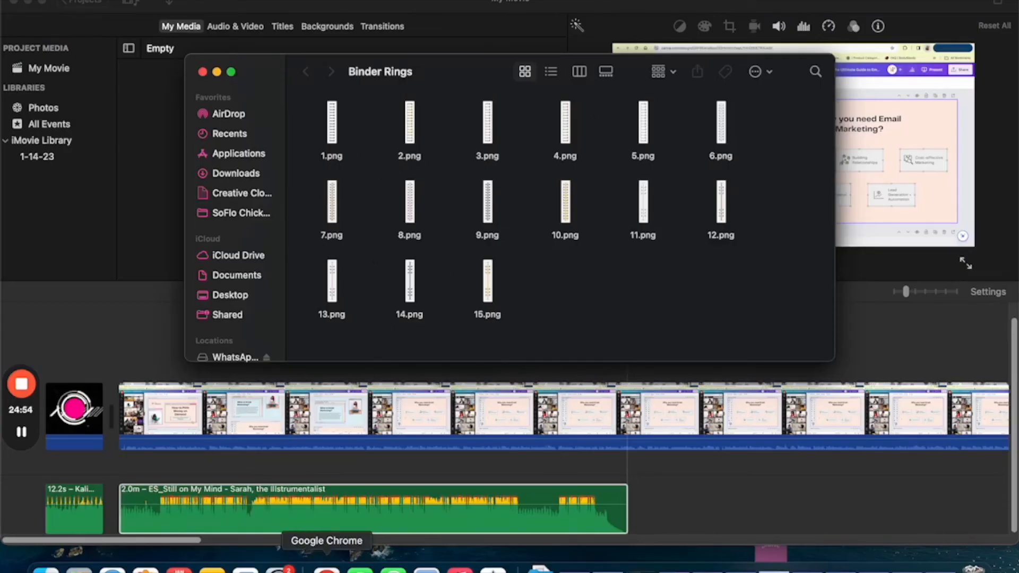
left_click(324, 569)
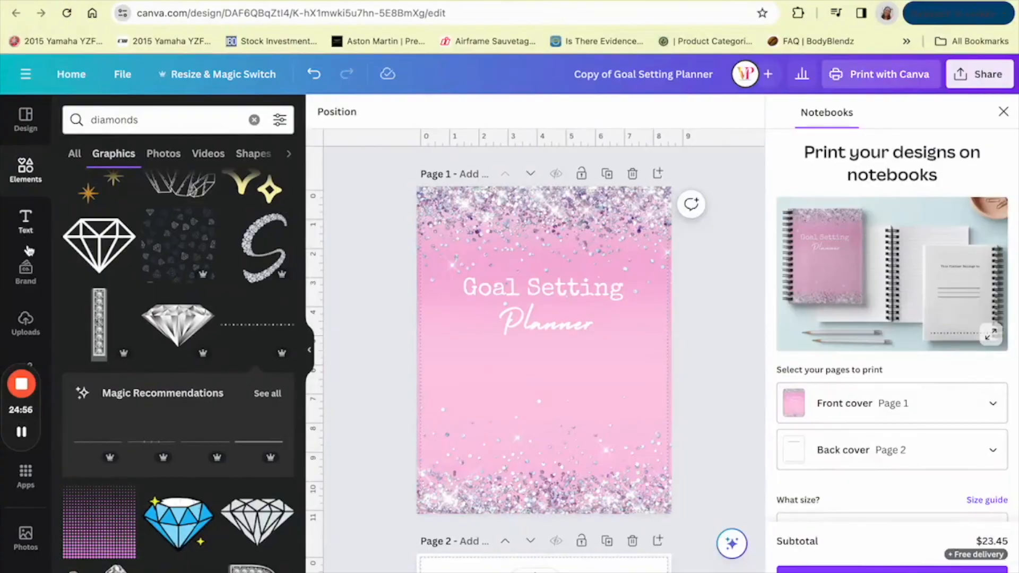
left_click(33, 321)
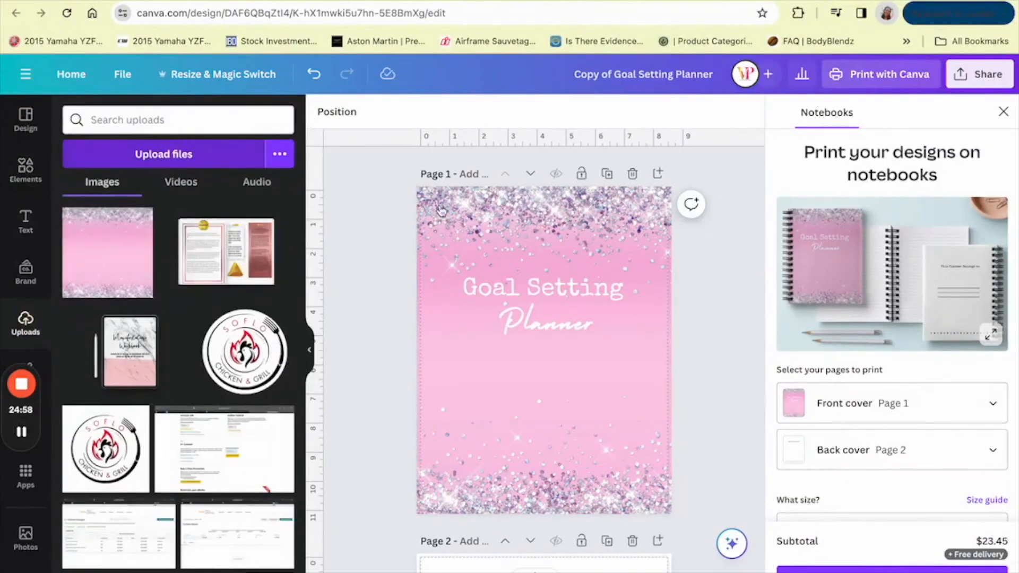
left_click(164, 154)
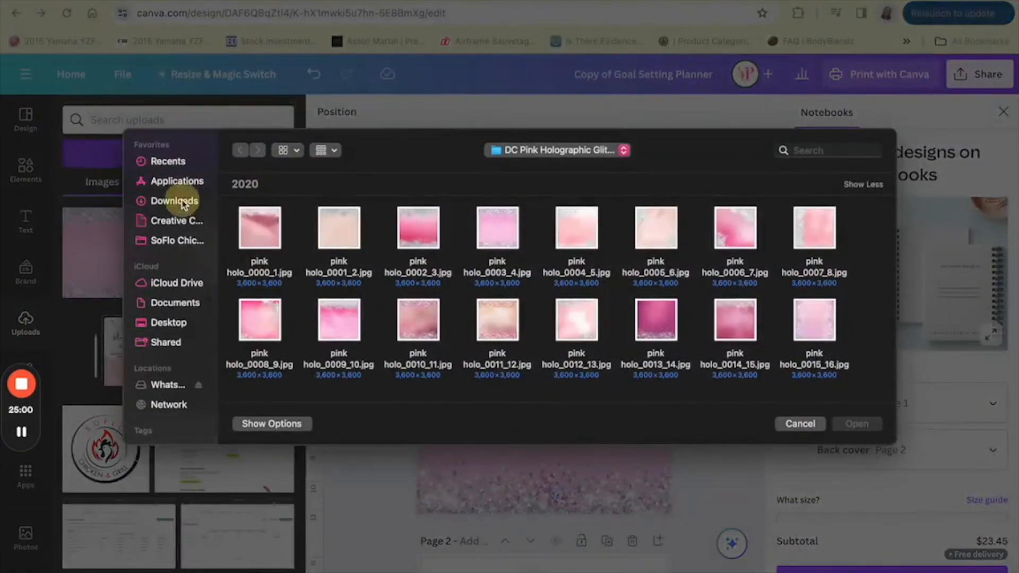
left_click(174, 201)
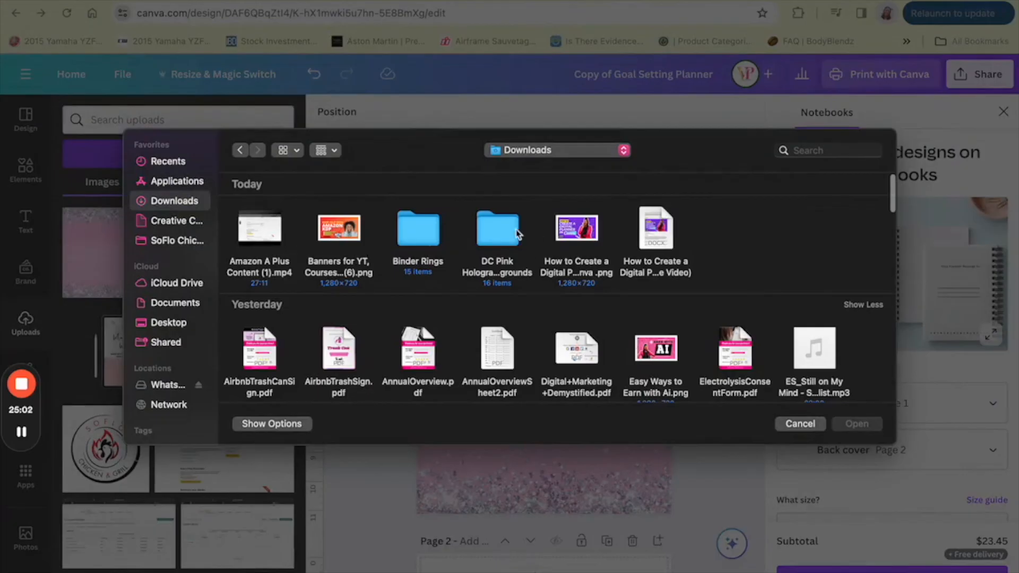
double_click(418, 229)
left_click_drag(247, 227, 836, 339)
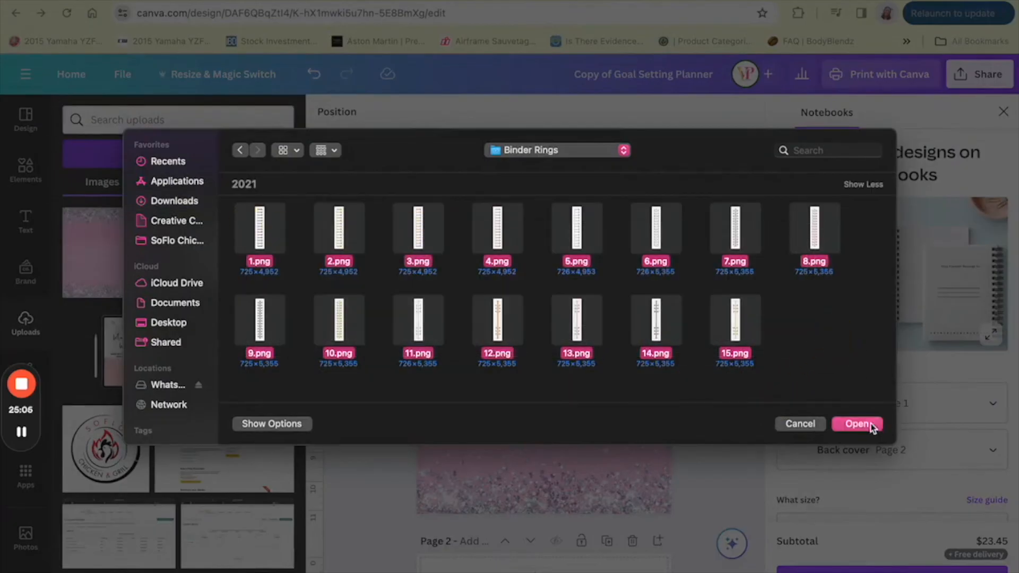
left_click(871, 425)
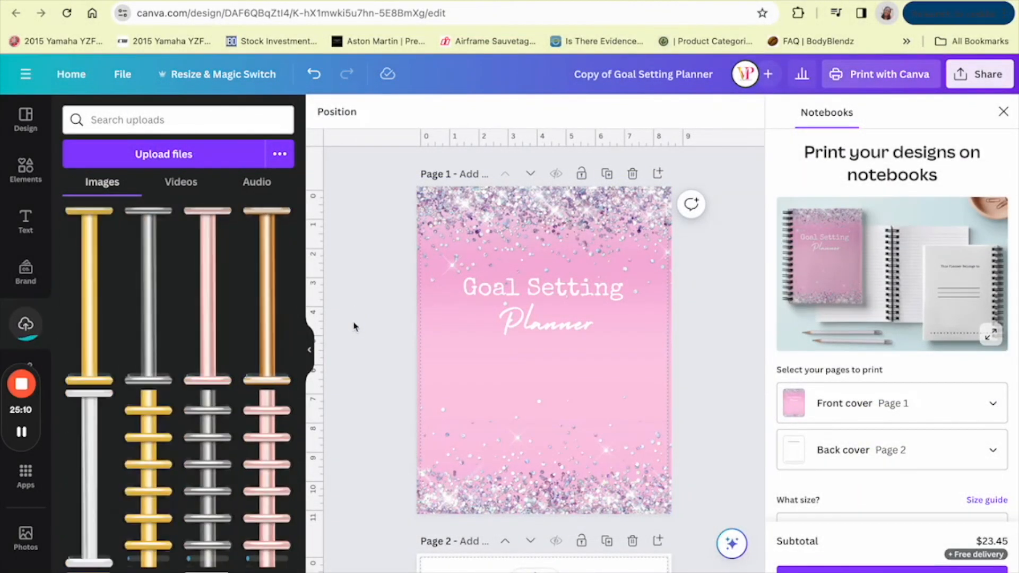
Try the dark silver ring strip with a central bar along the cover's left edge, and remove it
scroll(195, 445, "down", 2)
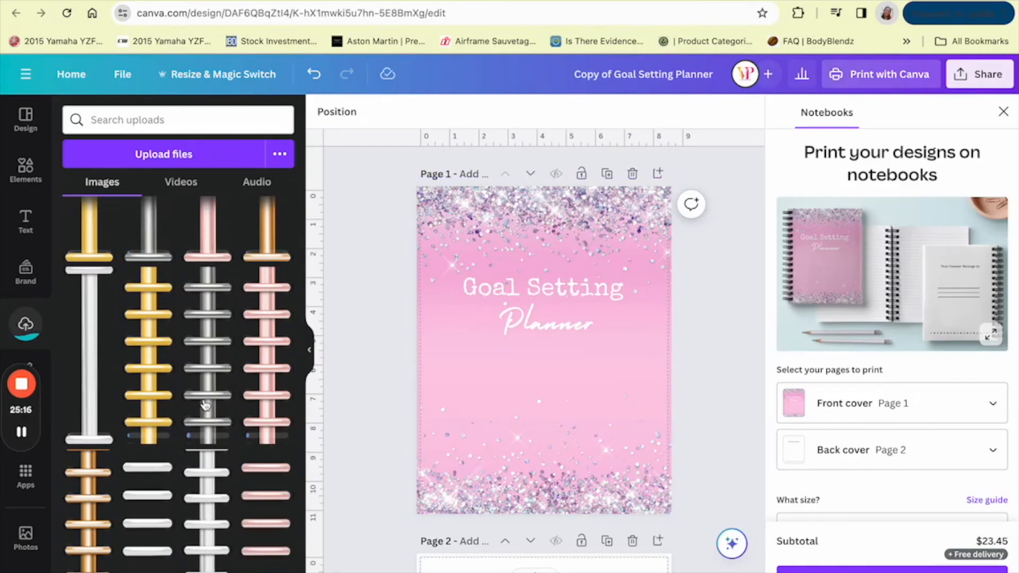
left_click(201, 421)
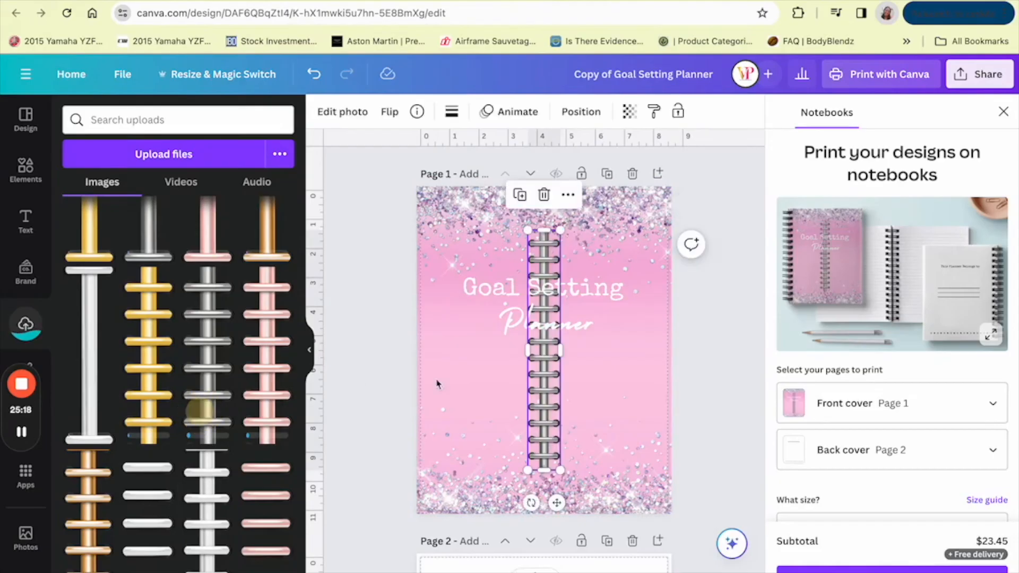
left_click_drag(542, 396, 420, 348)
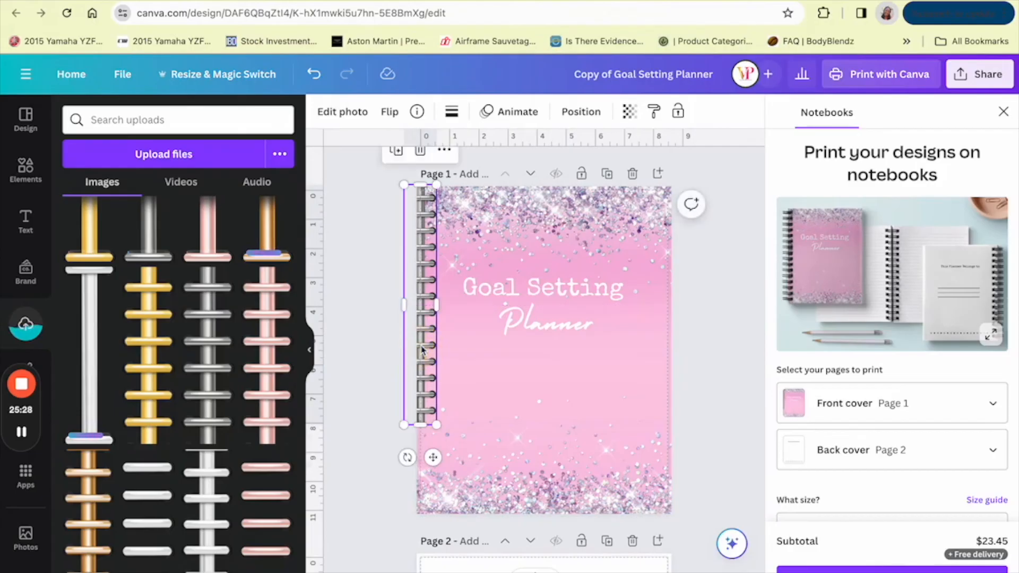
key("Delete")
Add the dark silver ring strip without a bar, 1.png, to the cover and move it to the left edge
scroll(170, 391, "up", 3)
scroll(171, 392, "down", 5)
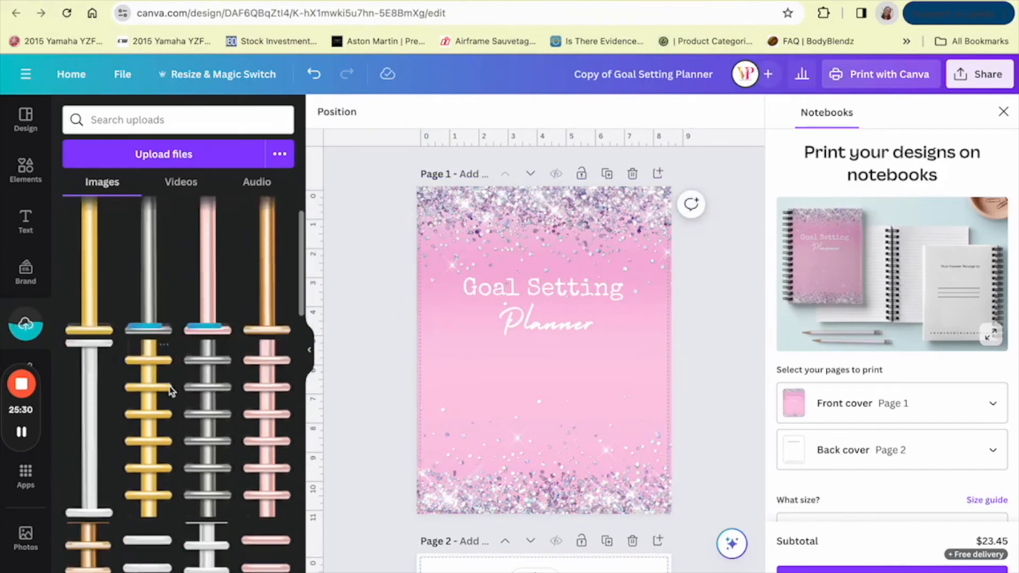
left_click(189, 334)
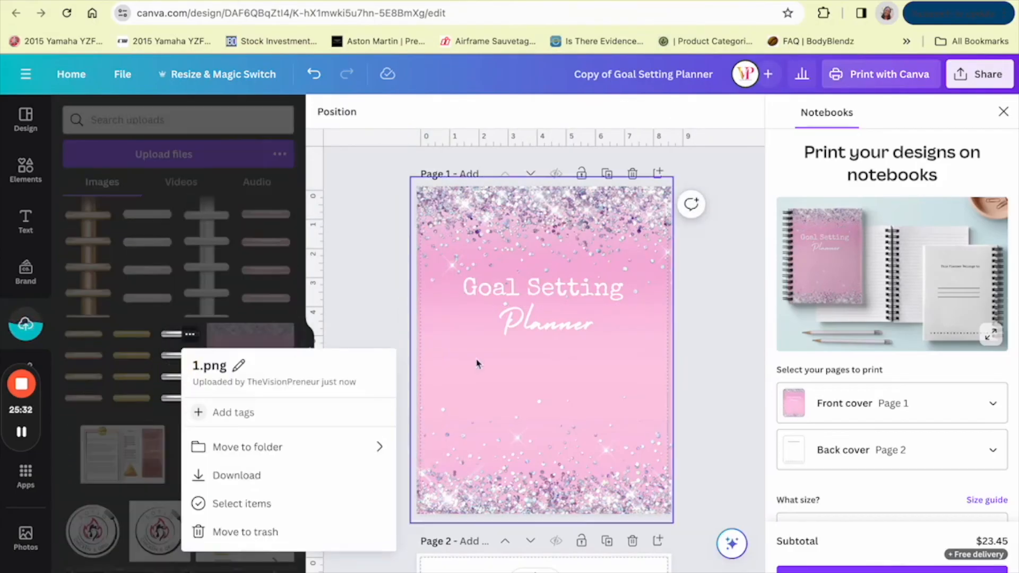
left_click(154, 419)
left_click(178, 384)
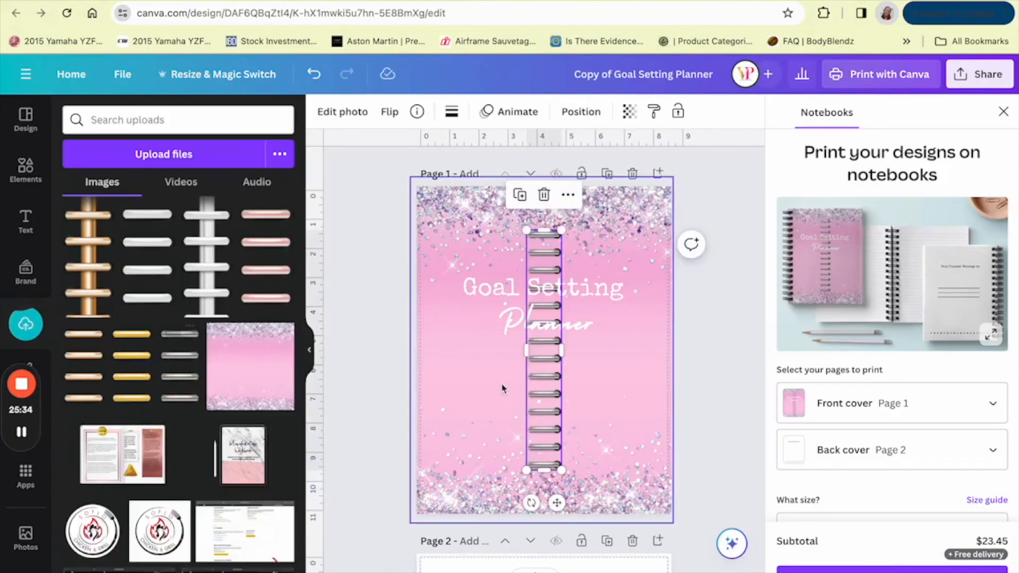
left_click_drag(555, 503, 435, 447)
Shrink the ring strip at the cover's upper left edge and place a duplicate directly below it to span the page height
left_click_drag(404, 417, 373, 334)
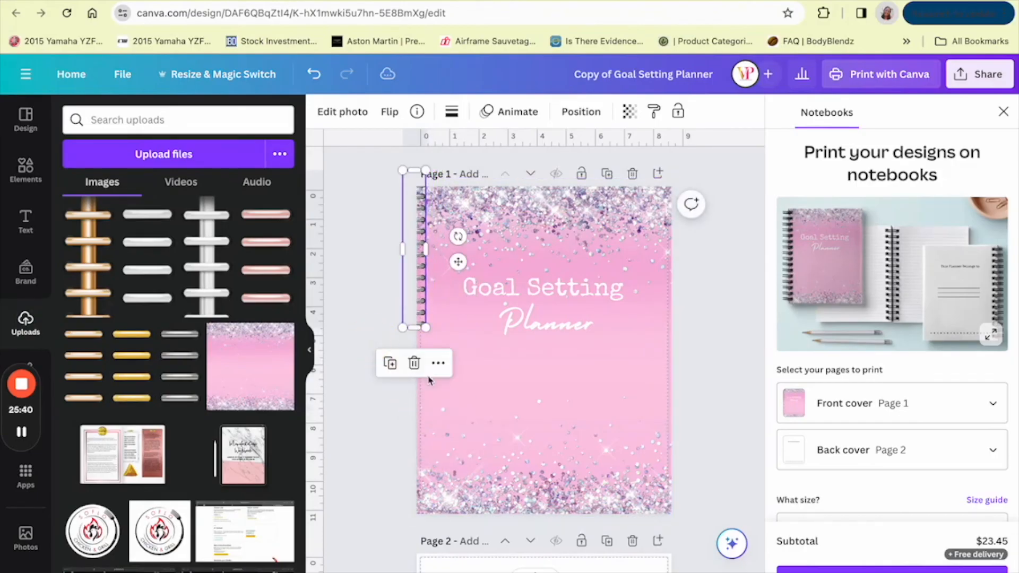
left_click_drag(456, 263, 466, 286)
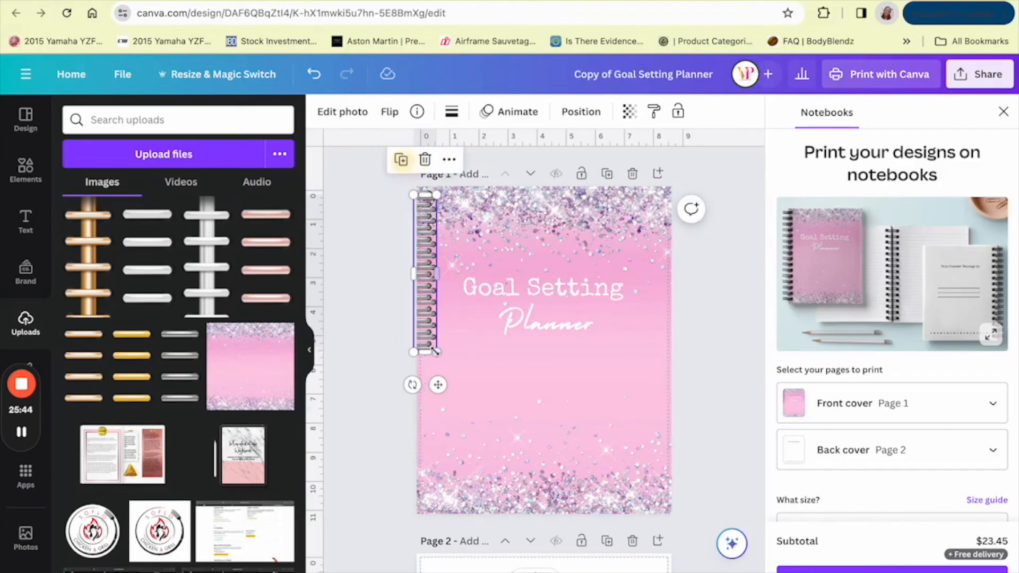
left_click_drag(438, 385, 434, 542)
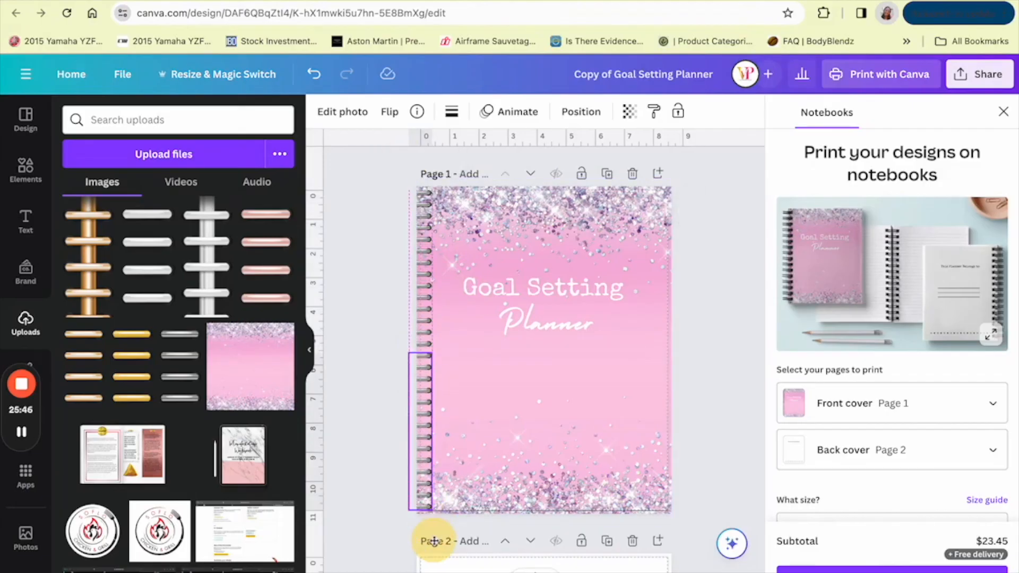
left_click(371, 319)
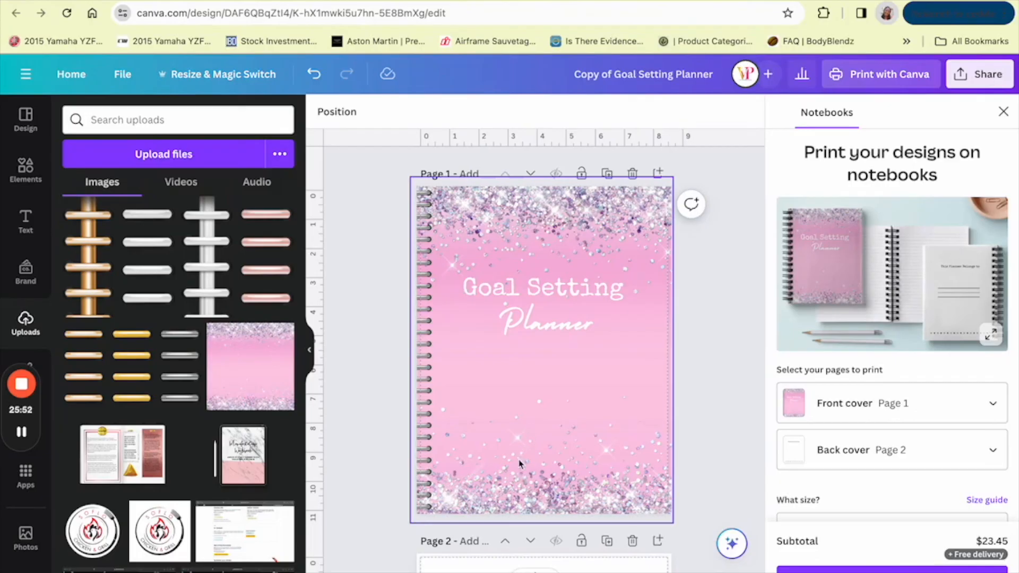
Copy both ring strips from the cover and paste them onto page 2, the "This Planner Belongs to" page
scroll(519, 463, "down", 5)
scroll(518, 464, "up", 5)
scroll(580, 469, "down", 15)
scroll(580, 469, "up", 15)
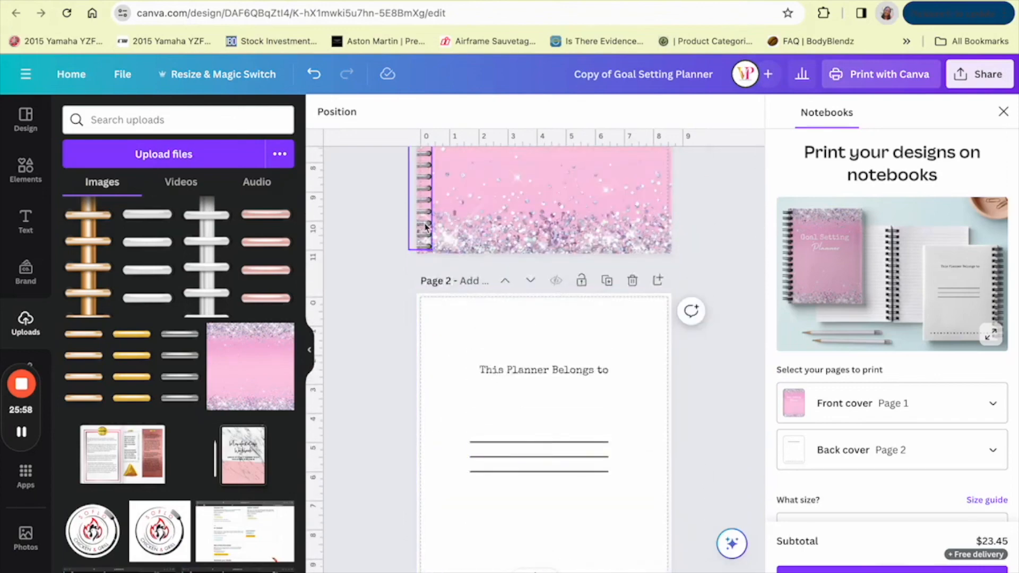
scroll(425, 226, "up", 4)
left_click(421, 249)
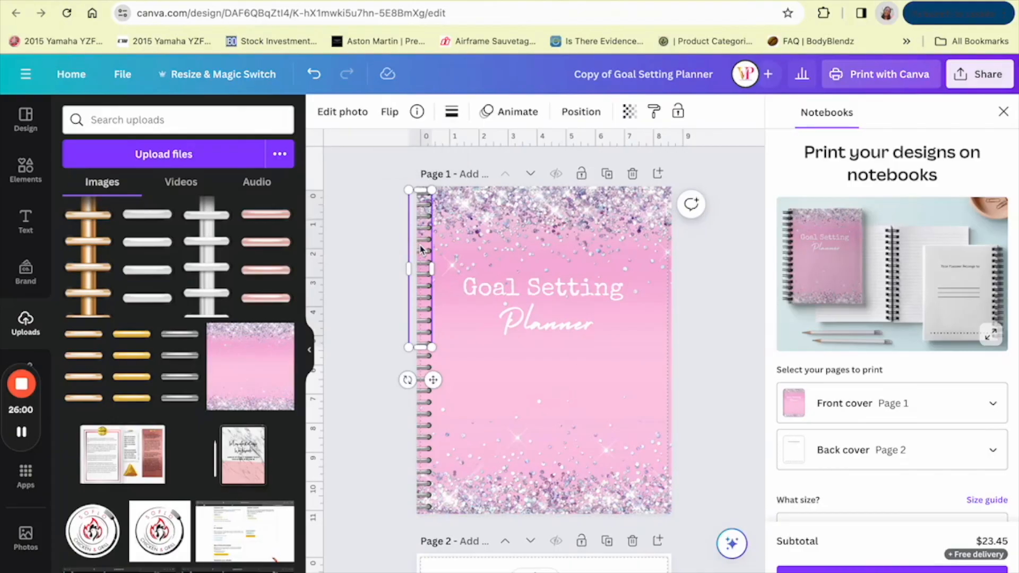
left_click(425, 417, "shift")
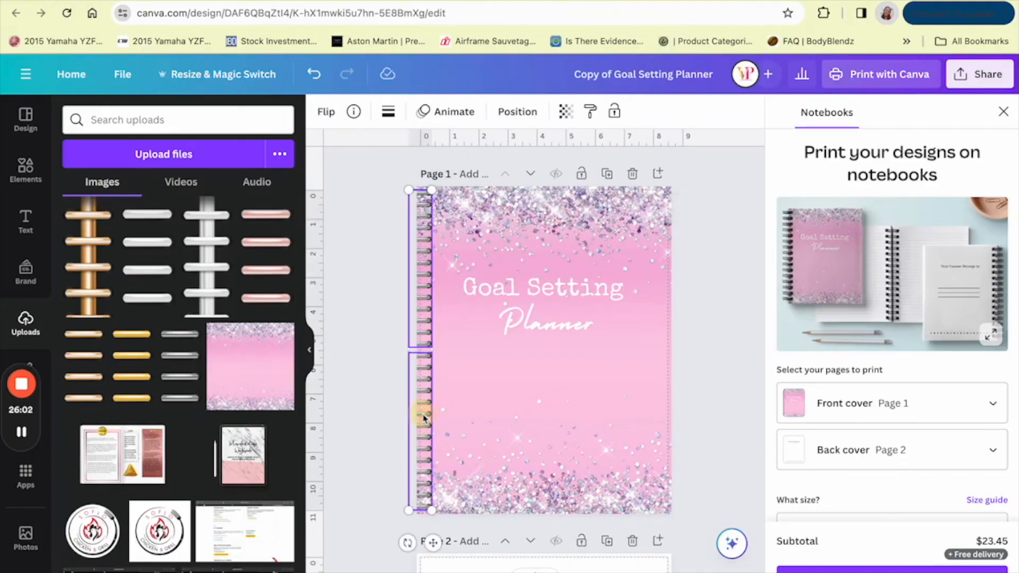
scroll(425, 418, "down", 5)
left_click(427, 409)
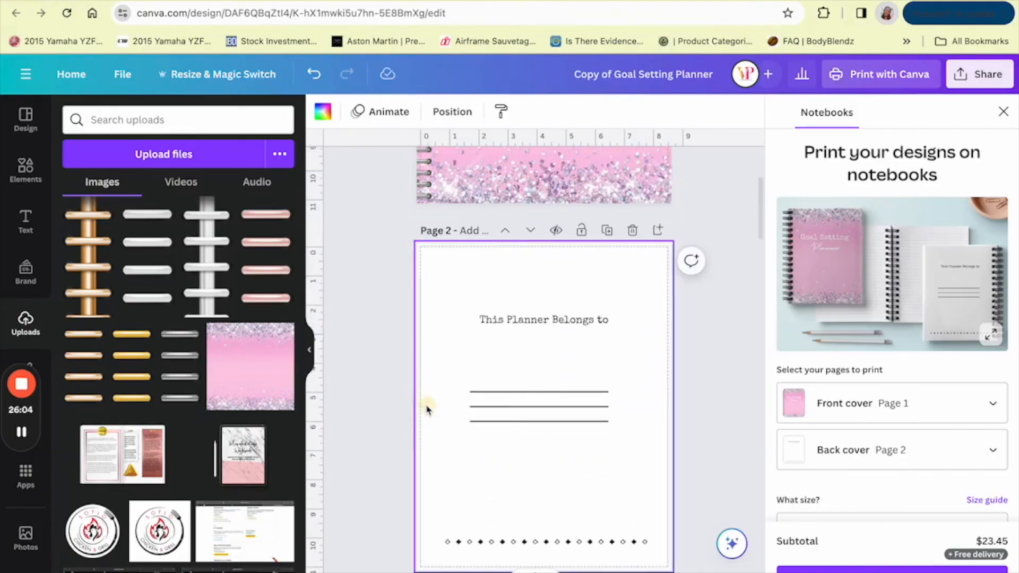
key("ctrl+v")
left_click(483, 481)
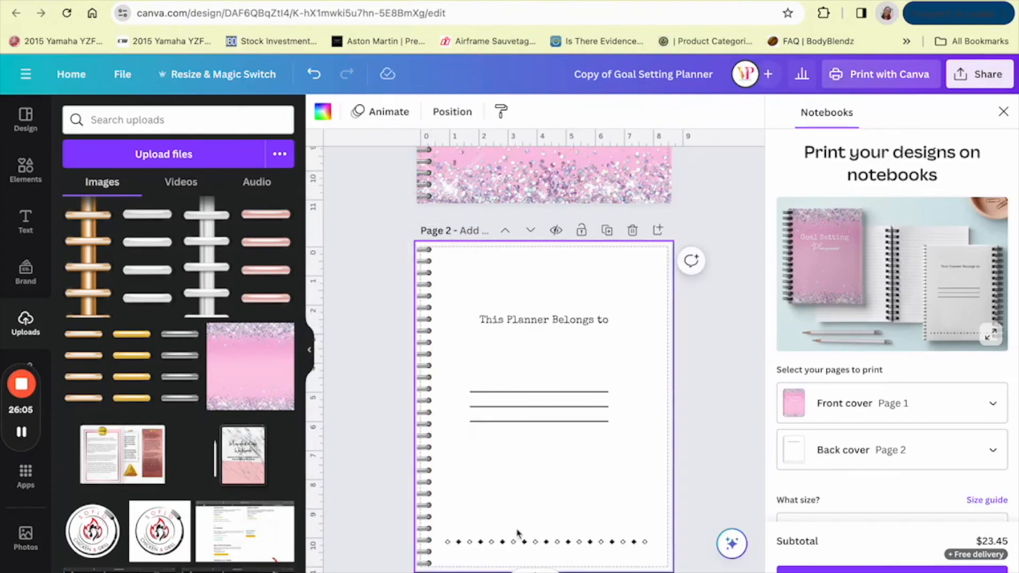
Paste the copied ring strips onto page 3, "How to Use this Planner:", and onto page 4
scroll(534, 550, "down", 5)
left_click(425, 510)
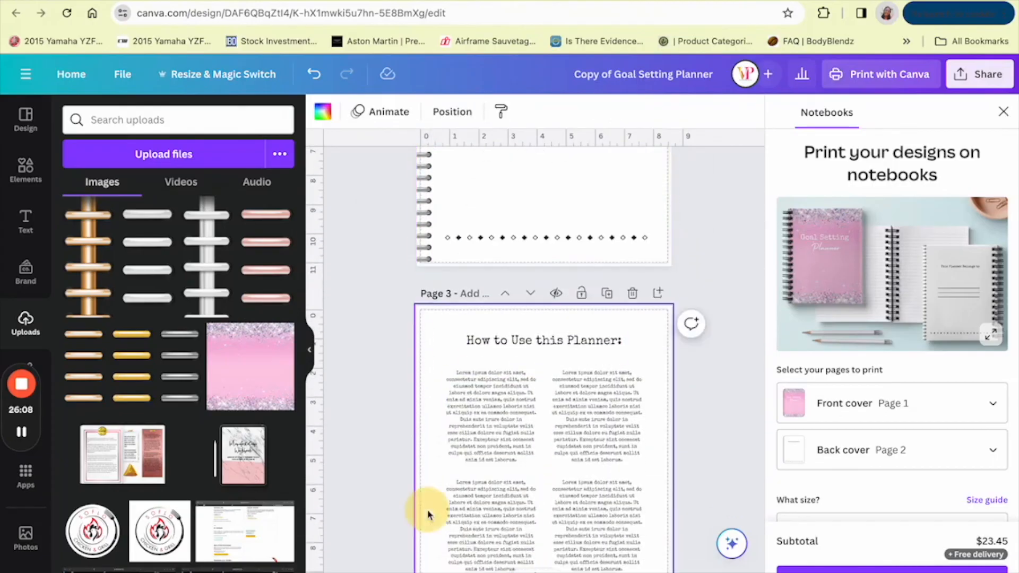
key("ctrl+v")
scroll(505, 448, "down", 3)
left_click(496, 480)
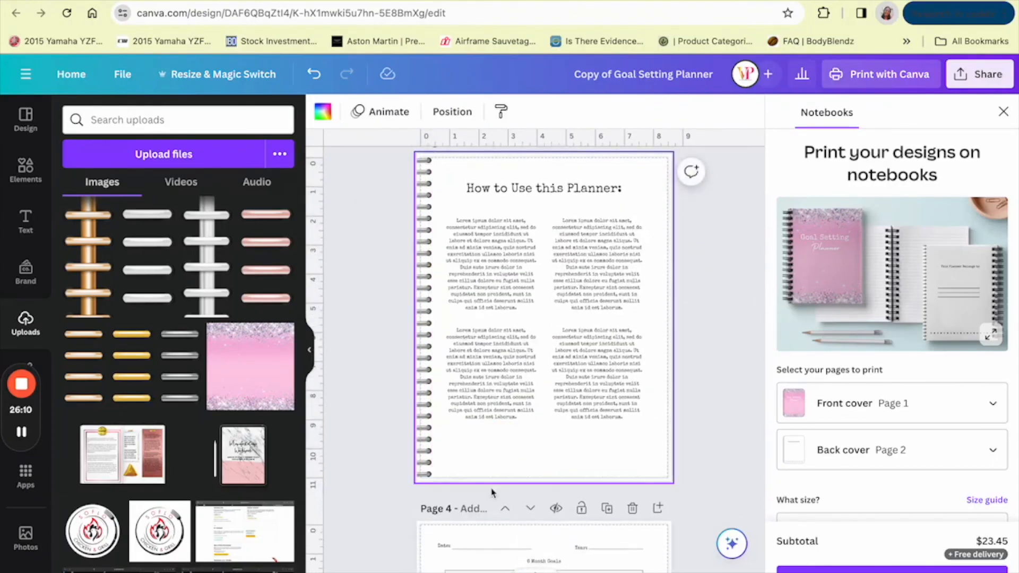
scroll(499, 472, "down", 3)
left_click(435, 467)
key("ctrl+v")
Paste the copied ring strips onto each of the remaining goal pages, 5 through 8
scroll(430, 475, "down", 5)
left_click(428, 483)
key("ctrl+v")
scroll(424, 483, "down", 5)
left_click(425, 499)
key("ctrl+v")
scroll(425, 493, "down", 5)
left_click(428, 441)
key("ctrl+v")
scroll(403, 488, "down", 5)
left_click(422, 480)
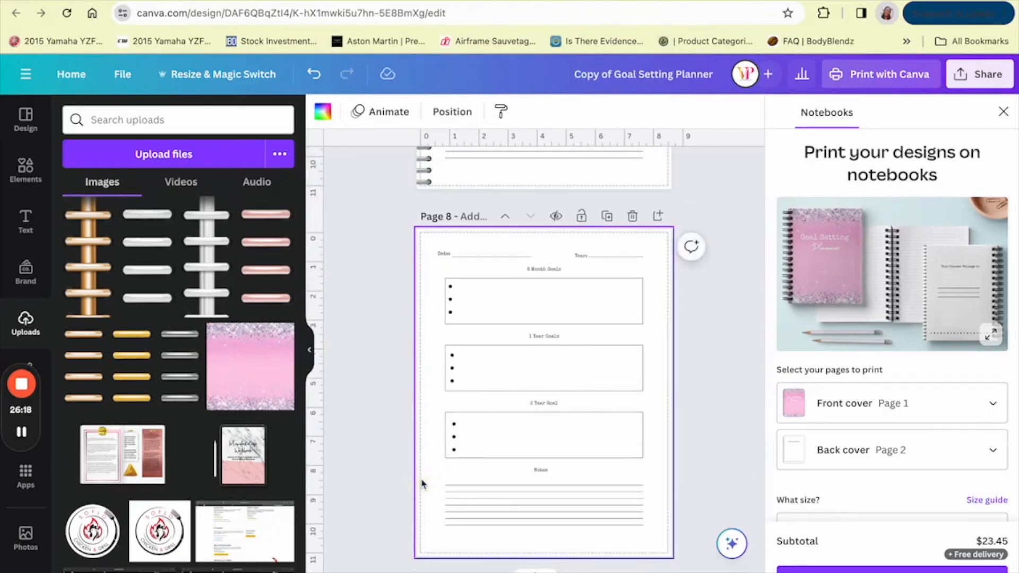
key("ctrl+v")
Look through the planner pages to check the ring binding, and return to the cover
scroll(541, 318, "up", 20)
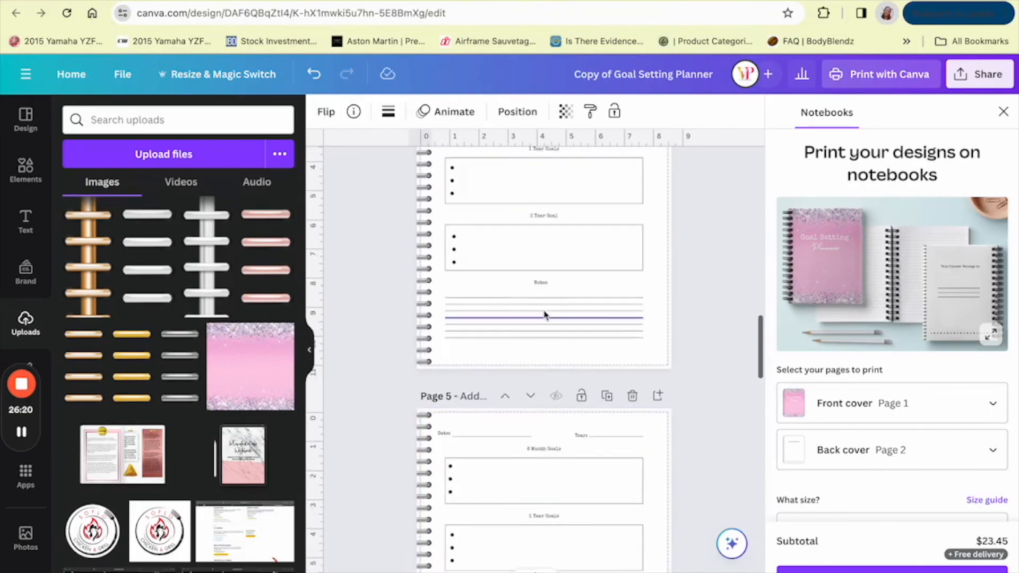
scroll(545, 315, "up", 10)
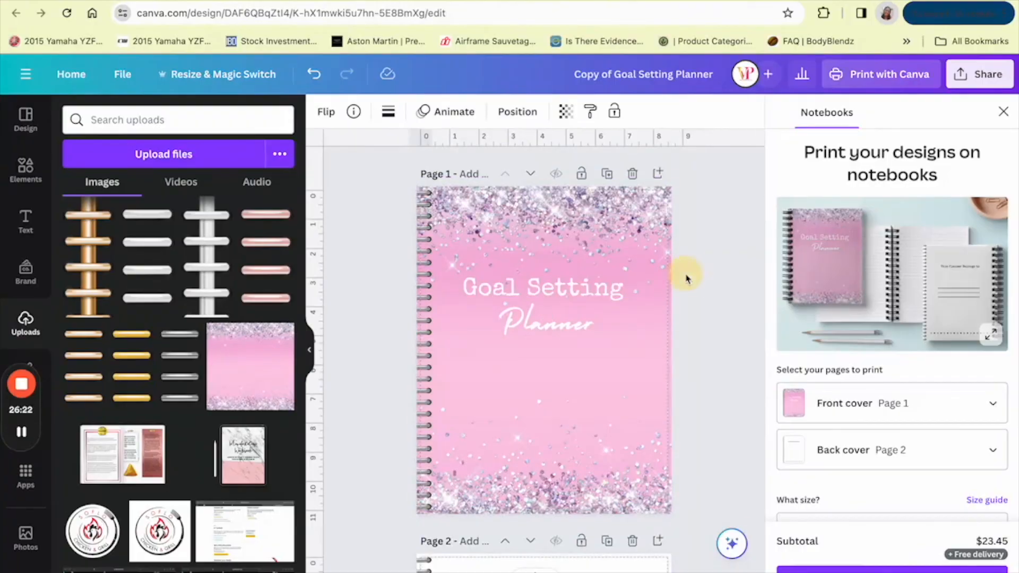
left_click(453, 383)
scroll(439, 381, "down", 20)
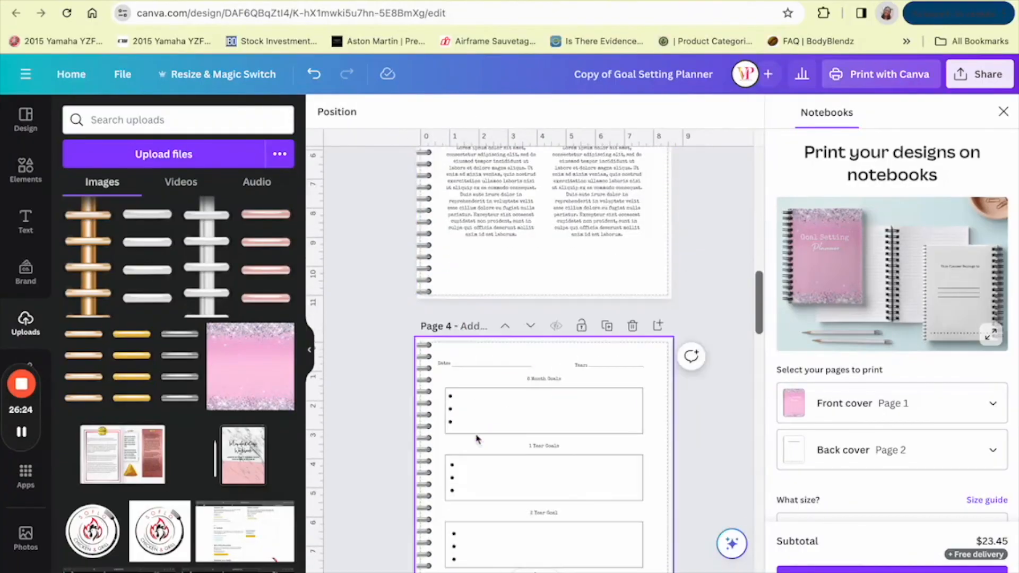
scroll(478, 434, "up", 15)
scroll(477, 435, "up", 5)
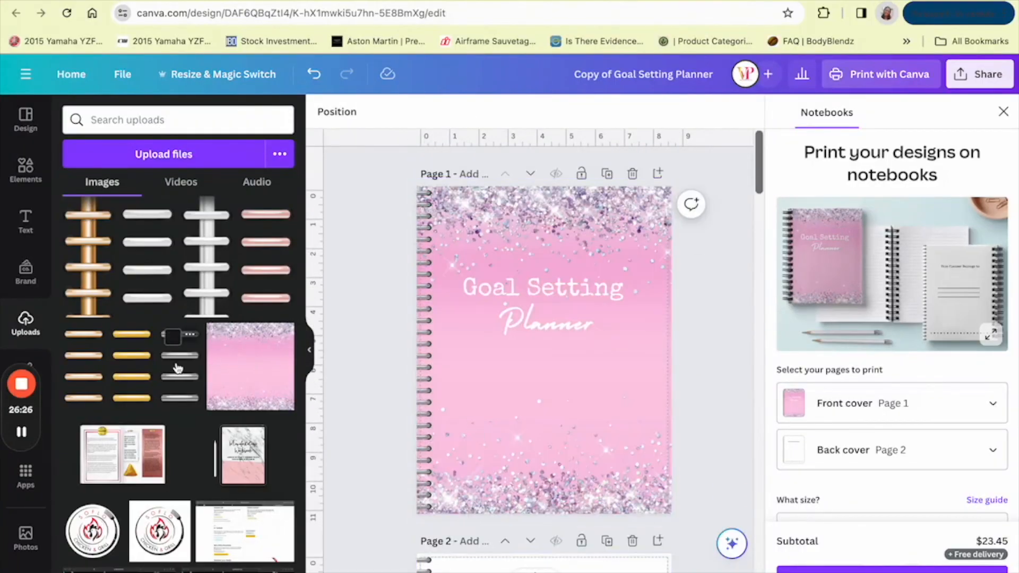